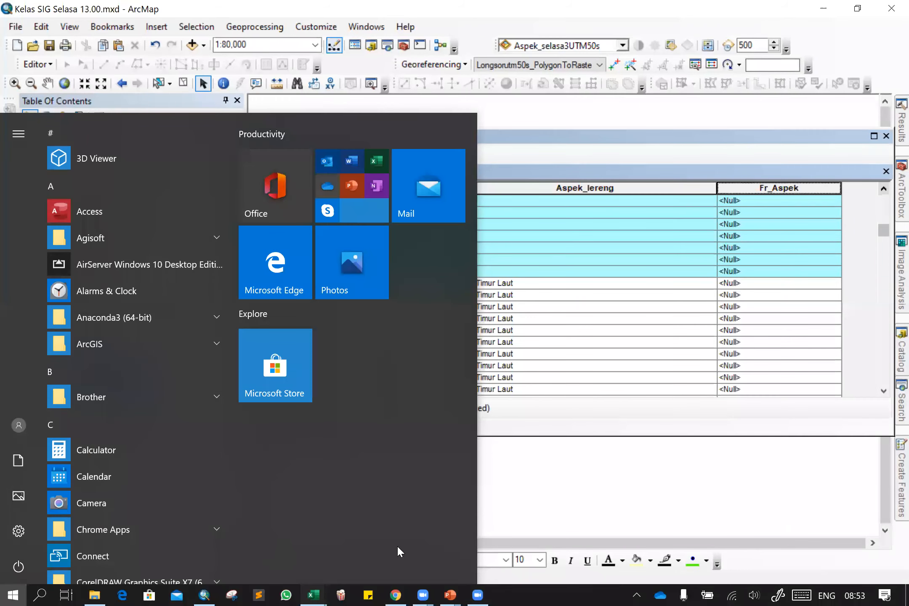
Step: Switch to the Excel workbook Data_u_FR4.xlsx and snap its window to the right half of the screen
click(314, 595)
click(240, 557)
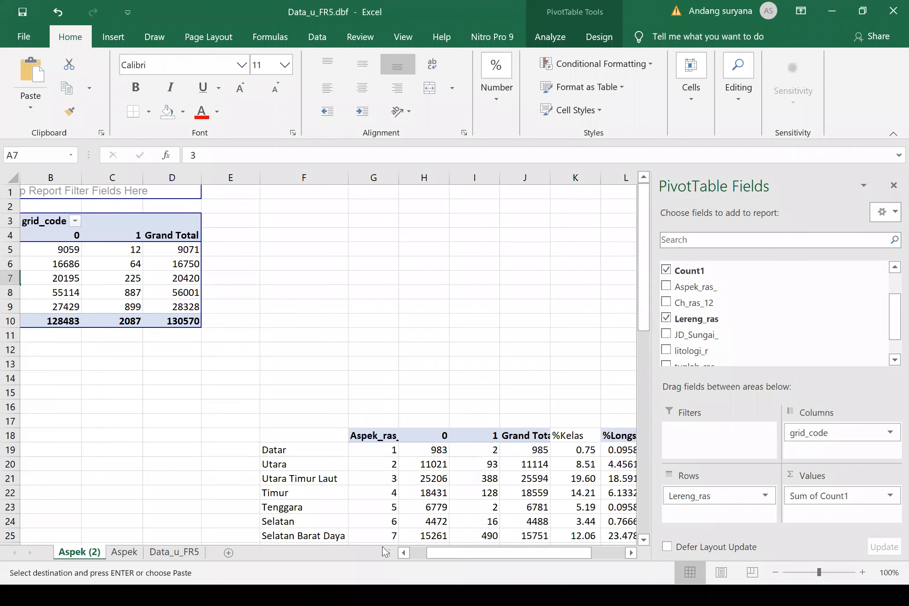
key(super)
key(alt+Tab)
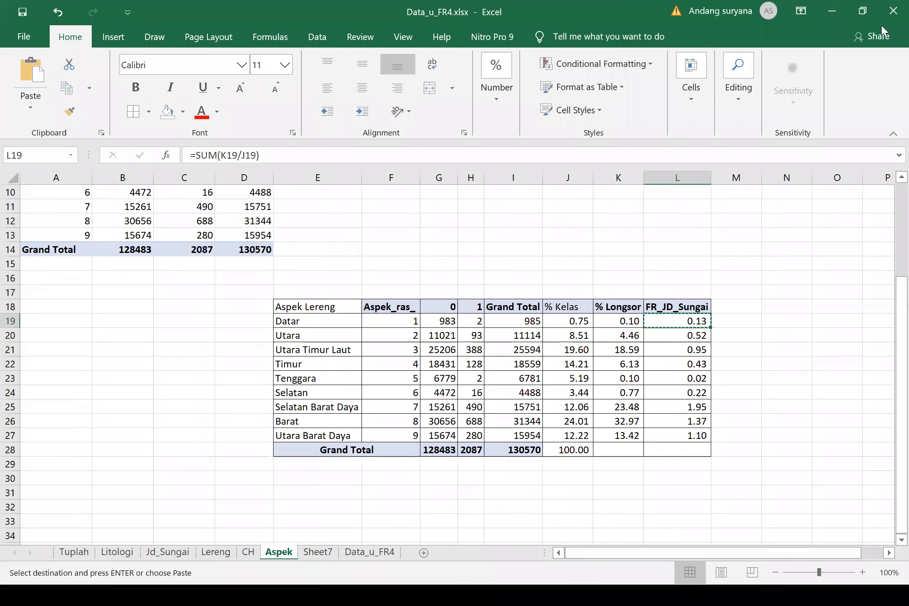
click(874, 12)
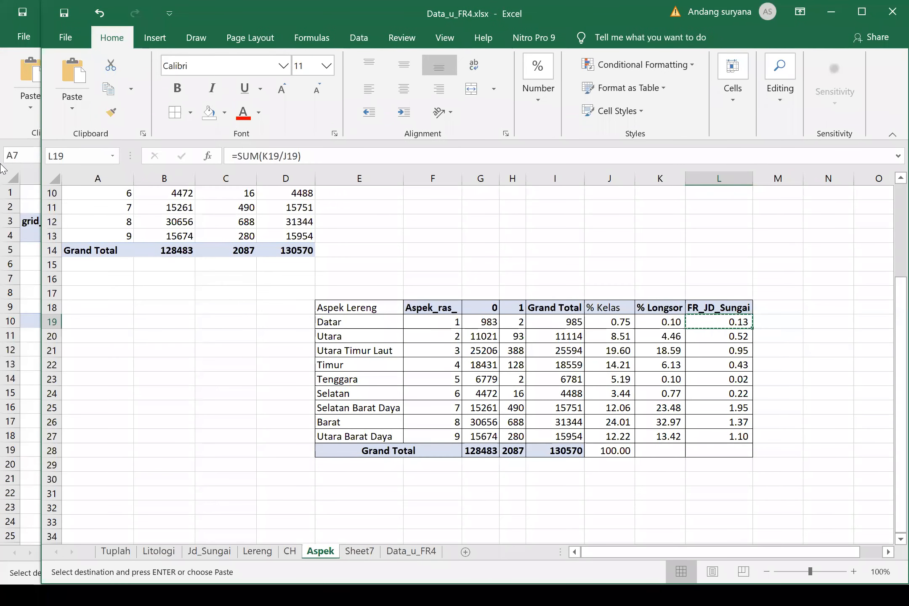
key(super+Right)
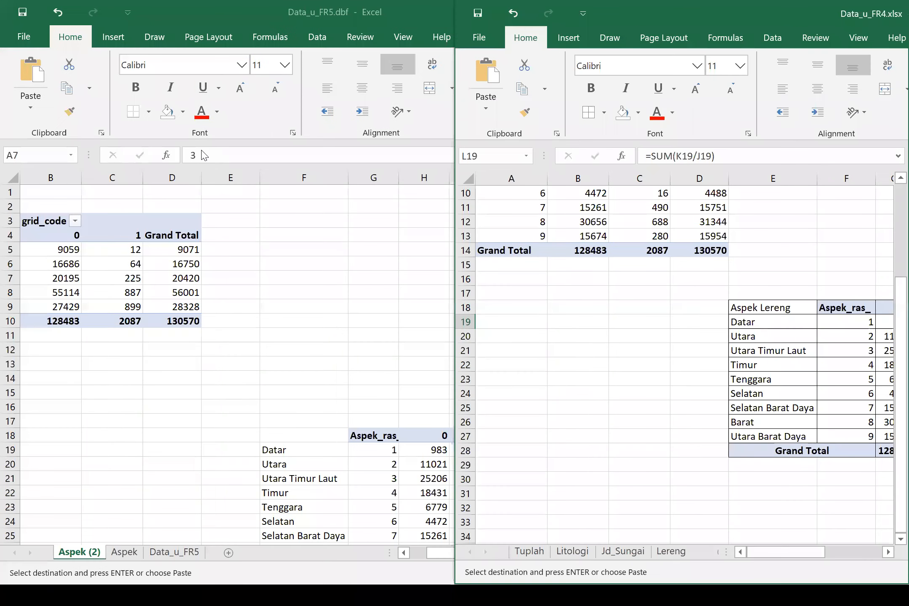
click(204, 155)
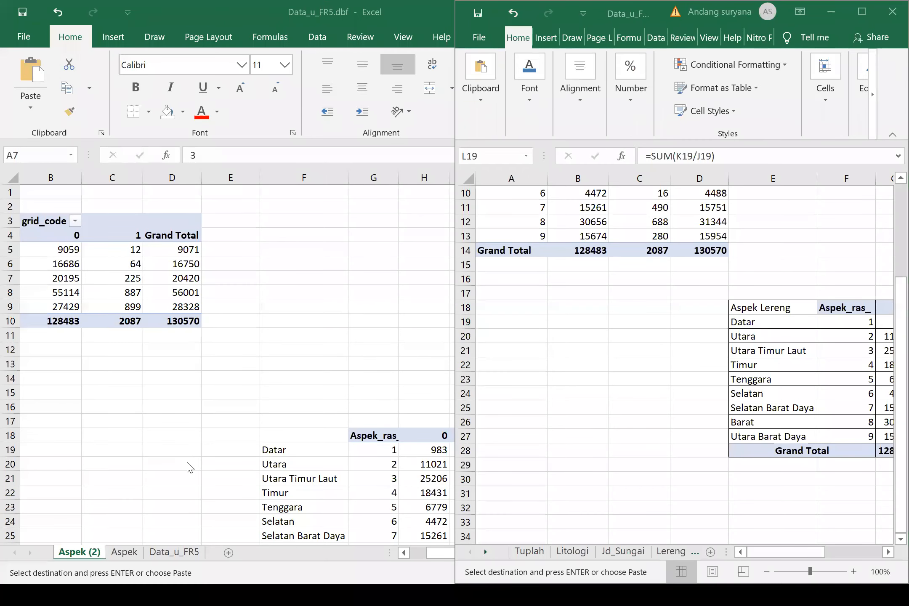
Step: Switch to ArcMap, shift its attribute table window aside, and bring the FR_JD_Sungai column of the Aspek sheet into view beside it
key(alt+Tab)
drag(741, 134, 466, 88)
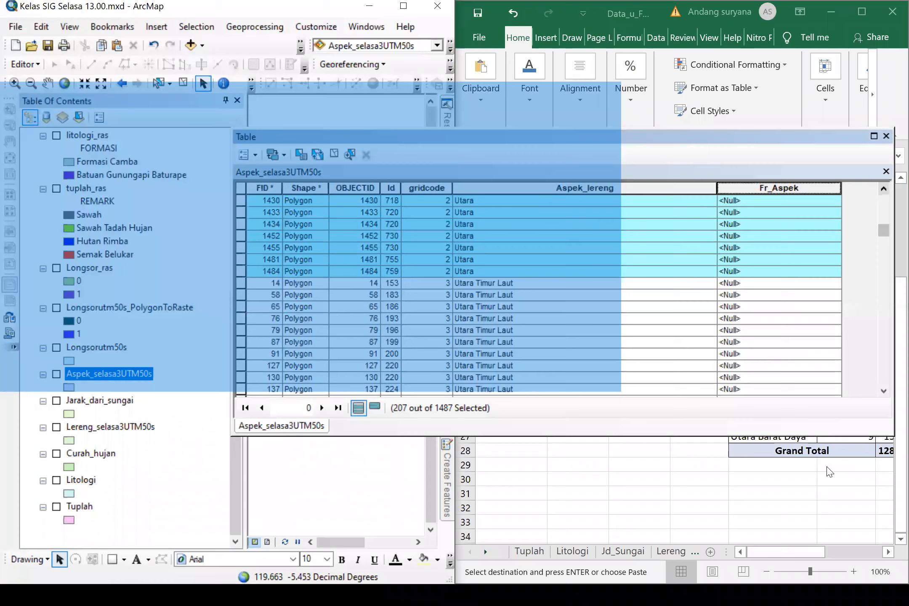
drag(819, 551, 877, 543)
click(789, 336)
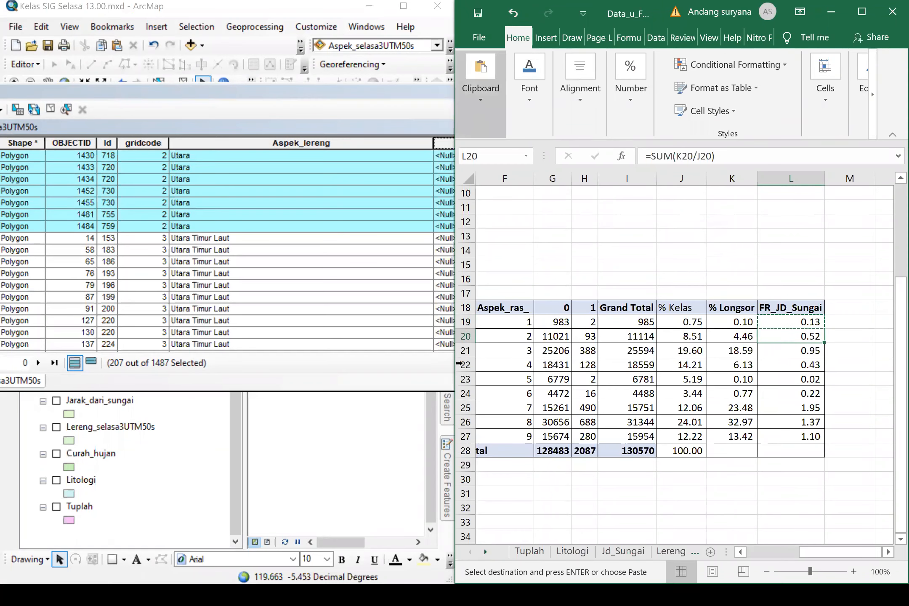
Step: Use the Field Calculator to set Fr_Aspek to 0.52 for the selected Utara records in Aspek_selasa3UTM50s
click(416, 371)
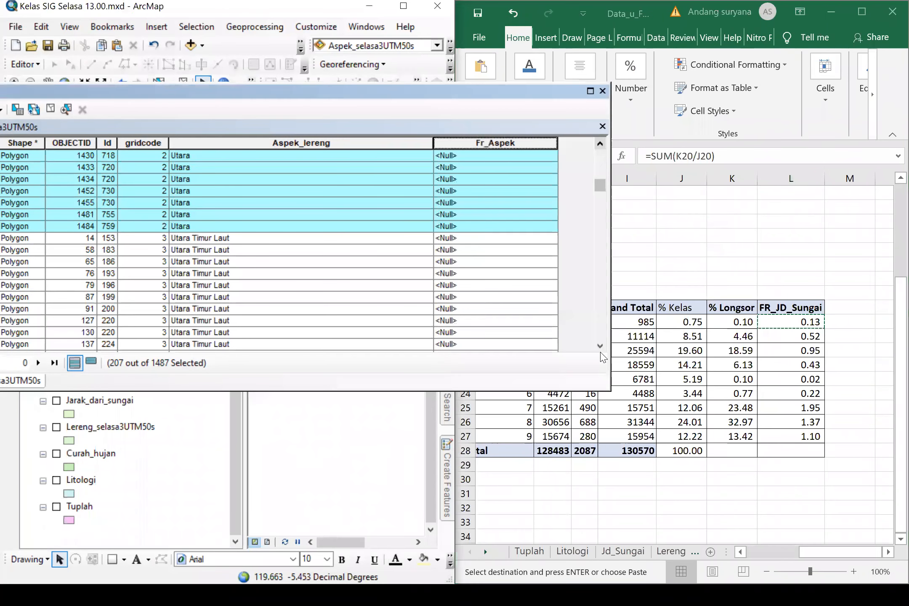
right_click(494, 142)
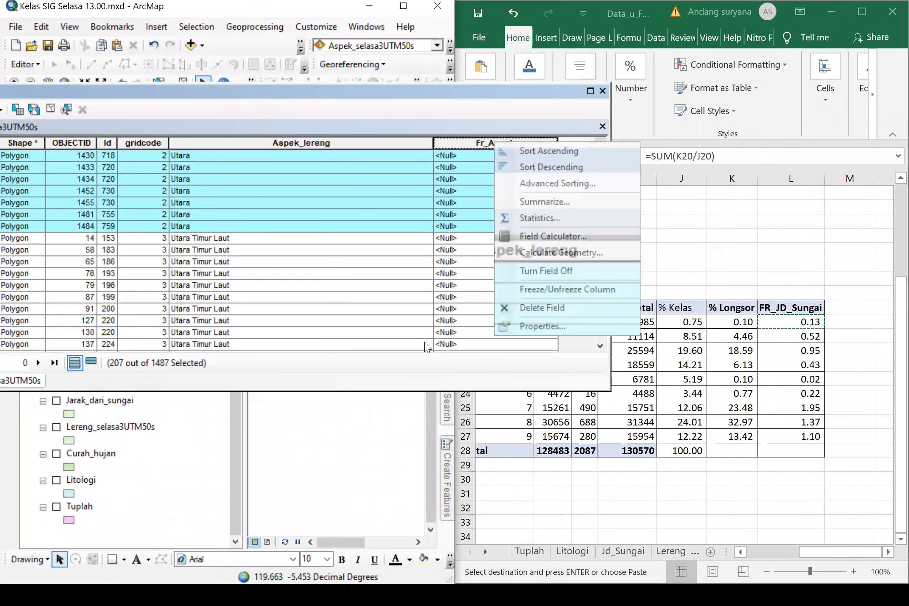
click(80, 325)
text(0.13)
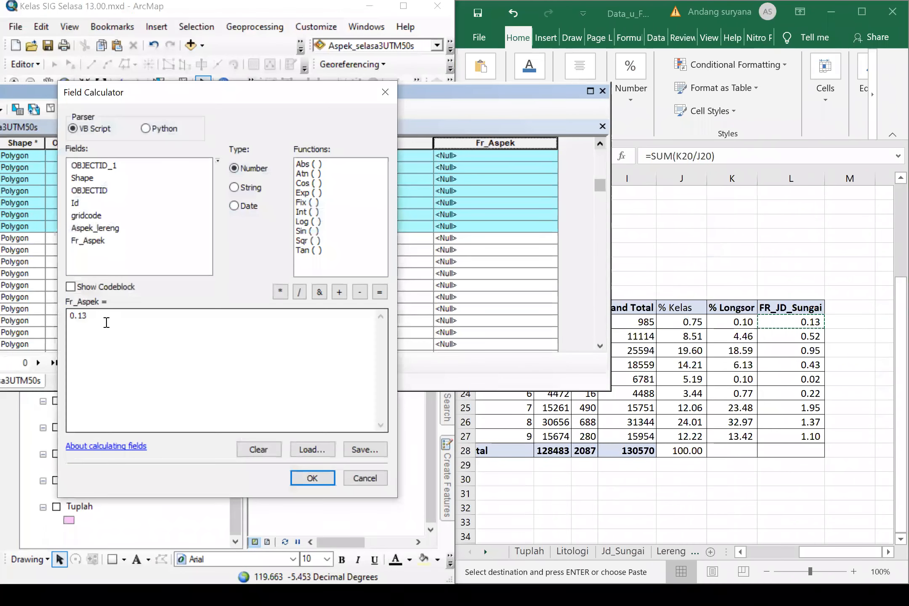
click(108, 322)
key(BackSpace)
key(BackSpace)
text(52)
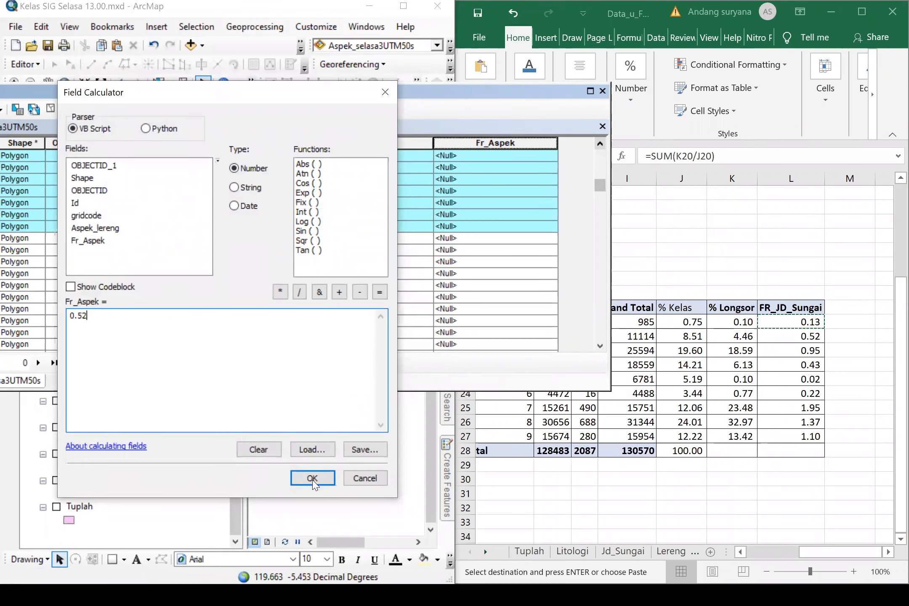
click(312, 478)
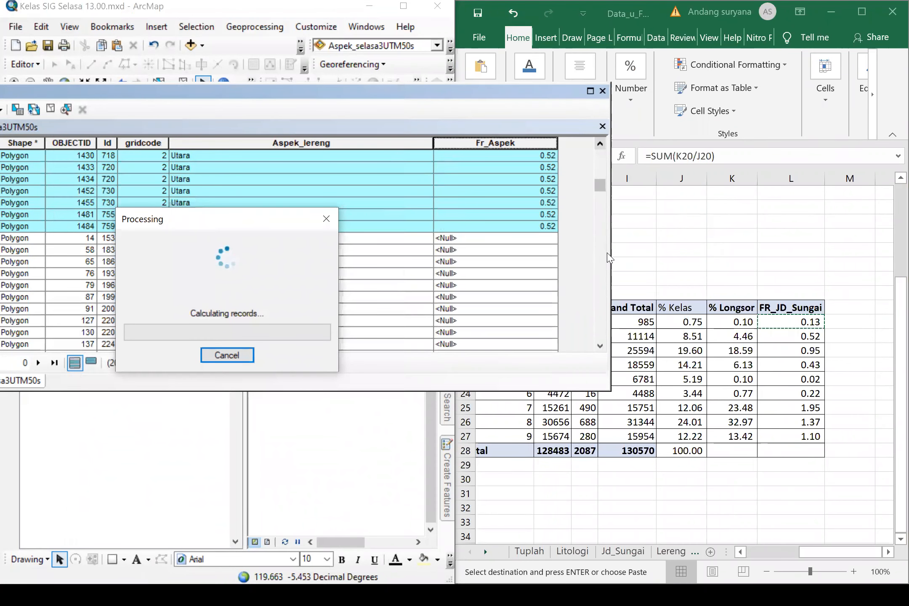
Step: Select all Utara Timur Laut records (gridcode 3) in the attribute table and calculate their Fr_Aspek as 0.95
drag(609, 255, 582, 255)
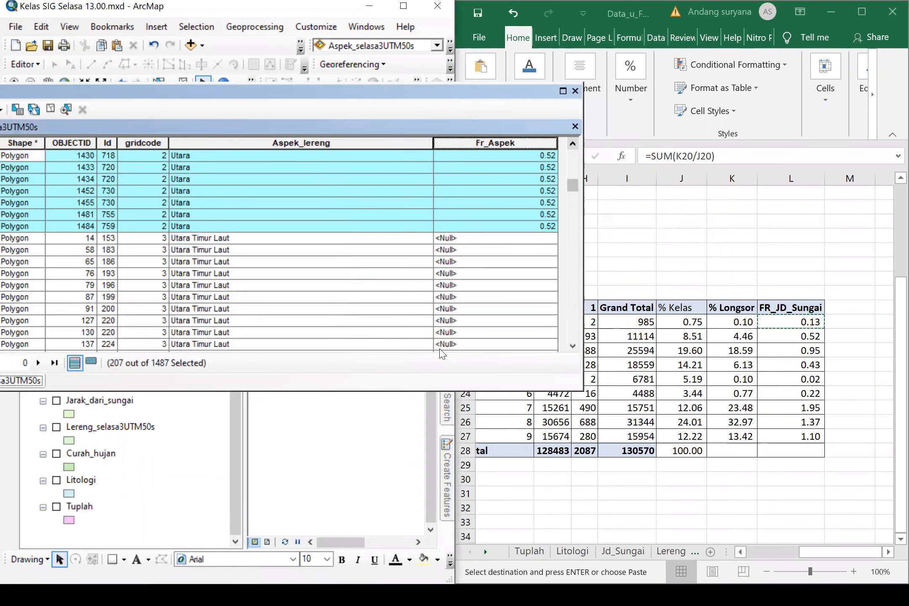
drag(202, 99, 274, 92)
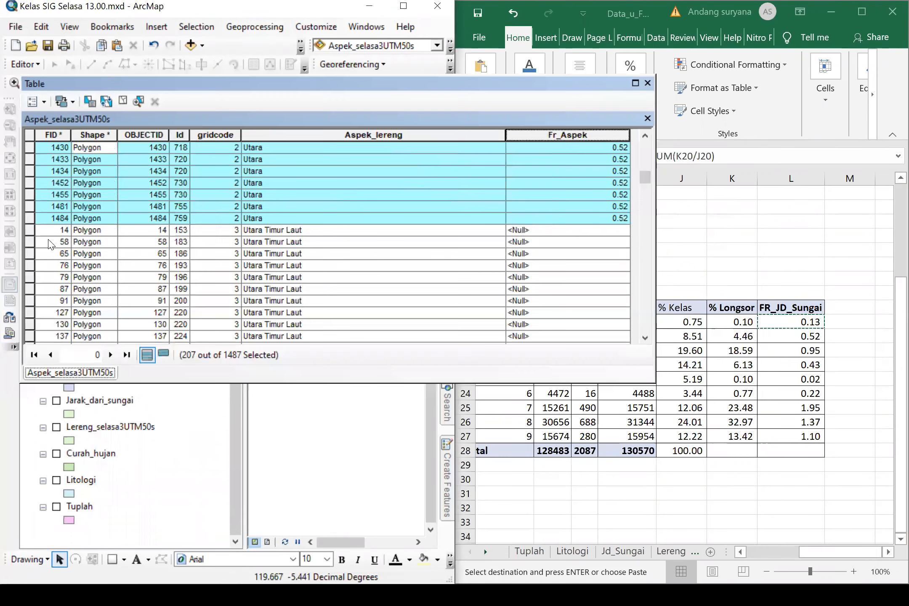
click(28, 235)
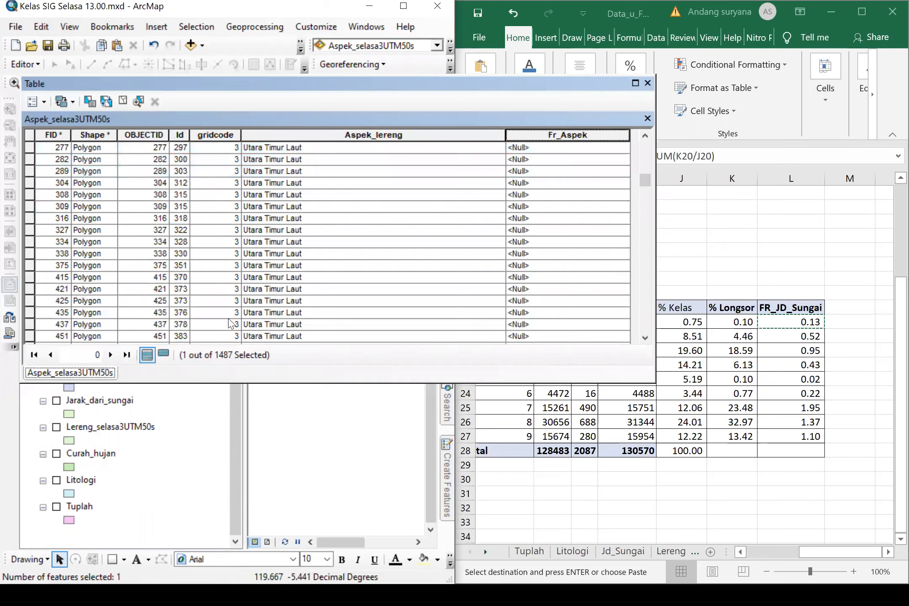
scroll(229, 319, down, 9)
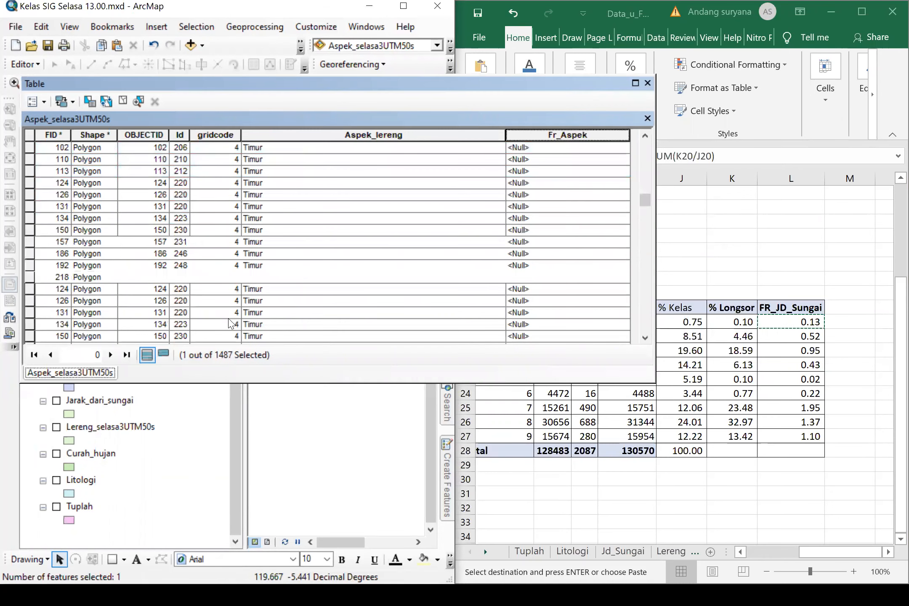
scroll(30, 254, up, 1)
shift+click(28, 255)
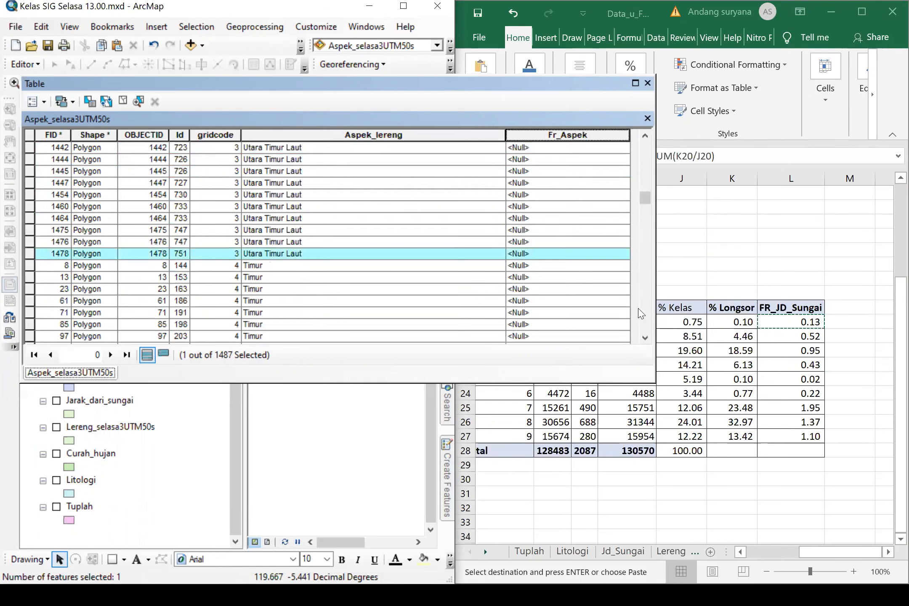
right_click(599, 138)
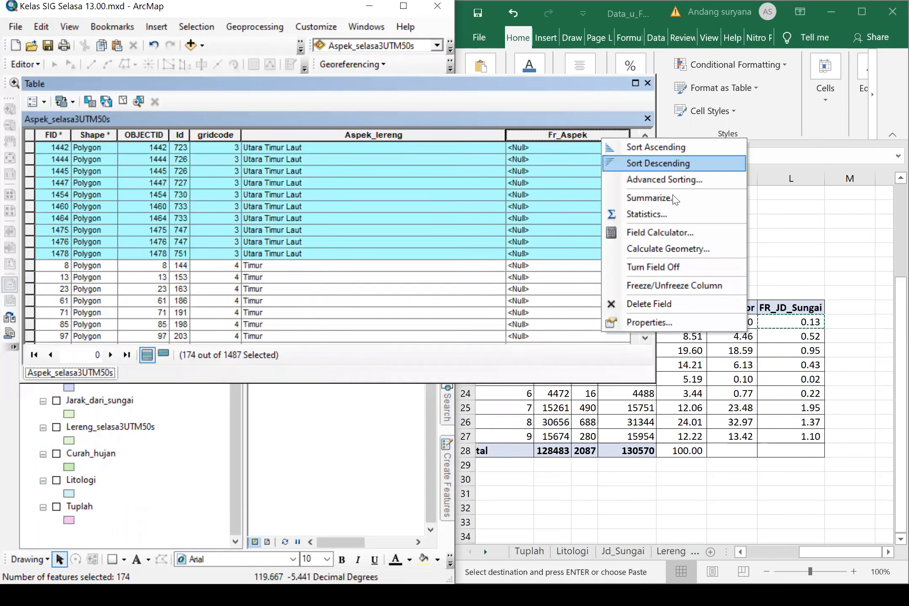
click(690, 232)
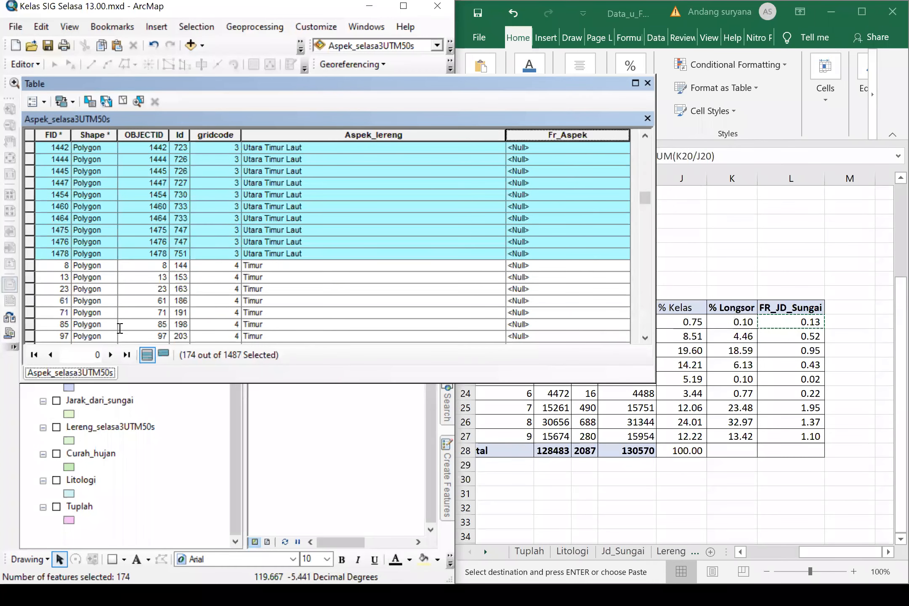
text(0.52)
key(shift+Left)
key(shift+Left)
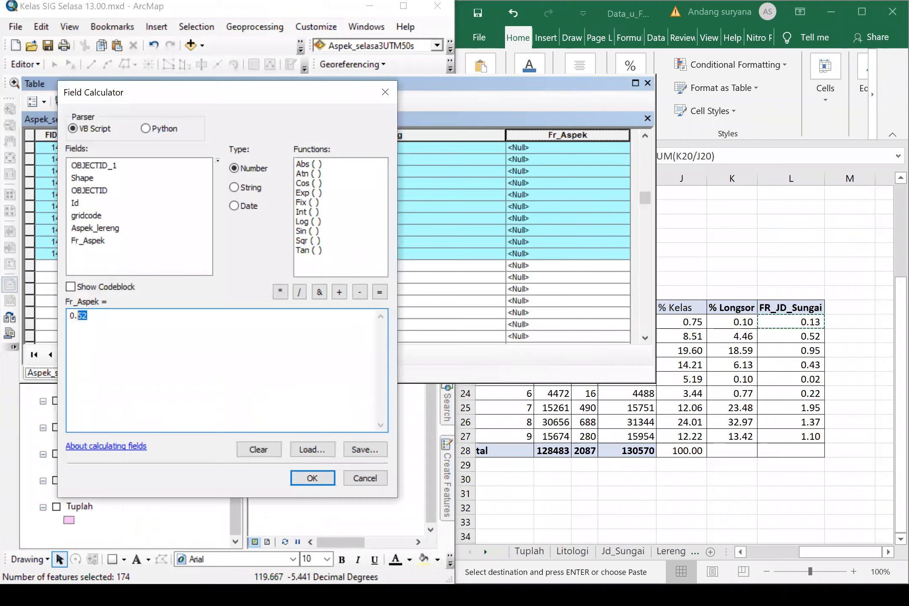
key(Left)
text(95)
key(Delete)
key(Delete)
click(308, 478)
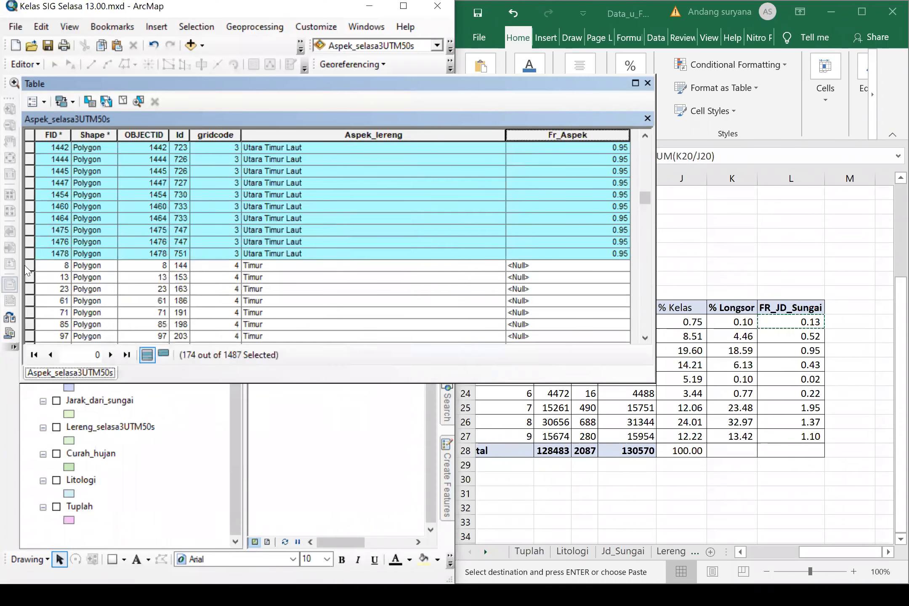
Step: Select all Timur records (gridcode 4) in the attribute table and calculate their Fr_Aspek as 0.43
click(35, 266)
scroll(41, 273, down, 10)
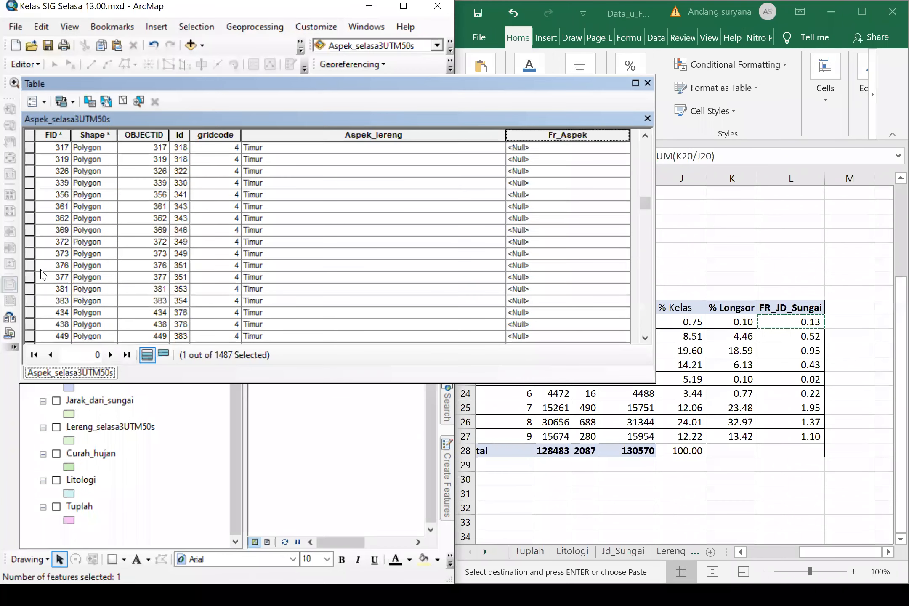
scroll(41, 275, down, 10)
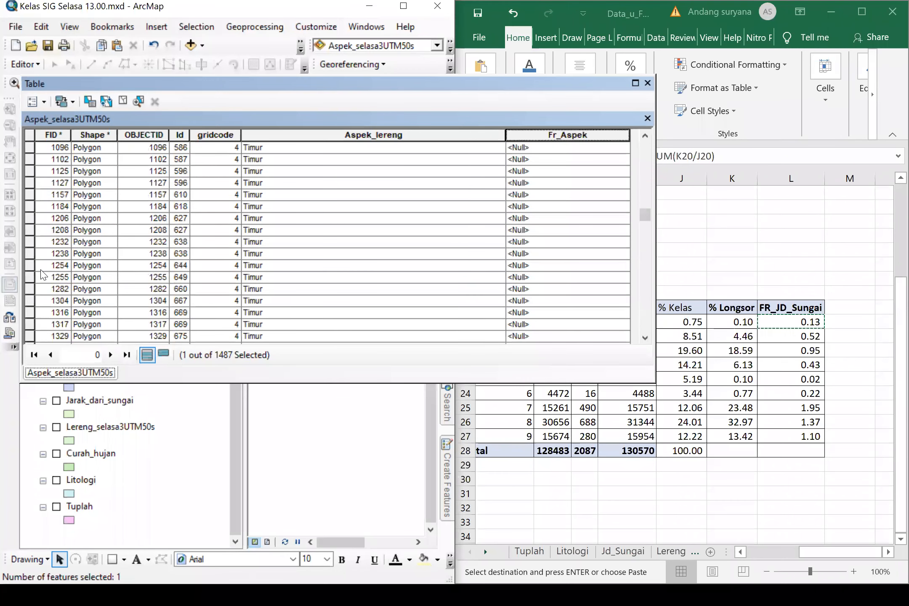
scroll(43, 275, down, 6)
scroll(28, 244, down, 3)
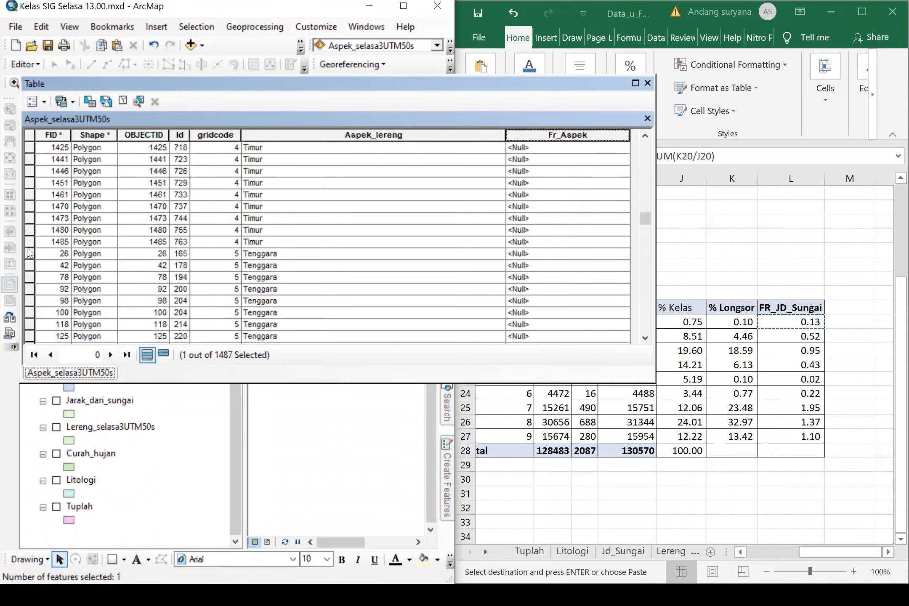
shift+click(28, 242)
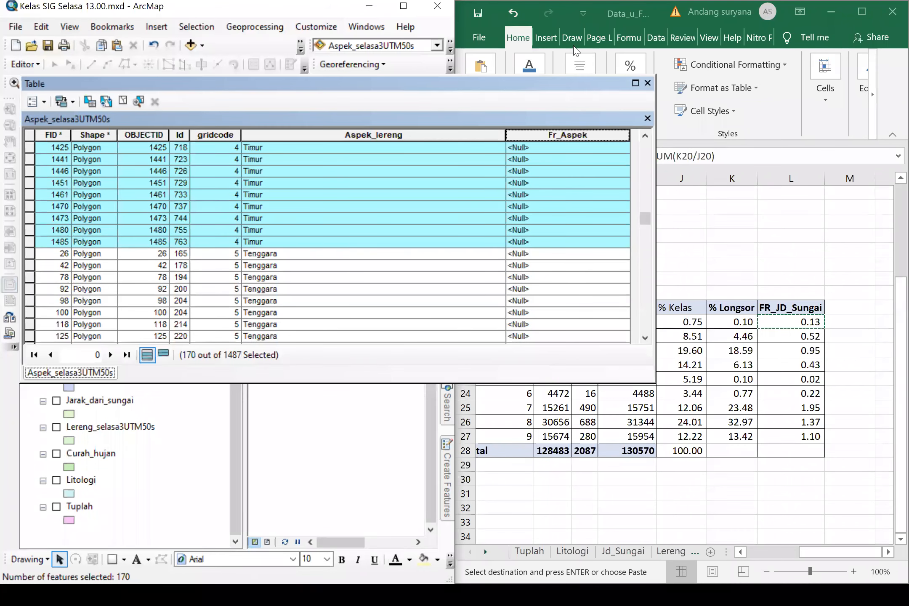
drag(570, 127, 558, 85)
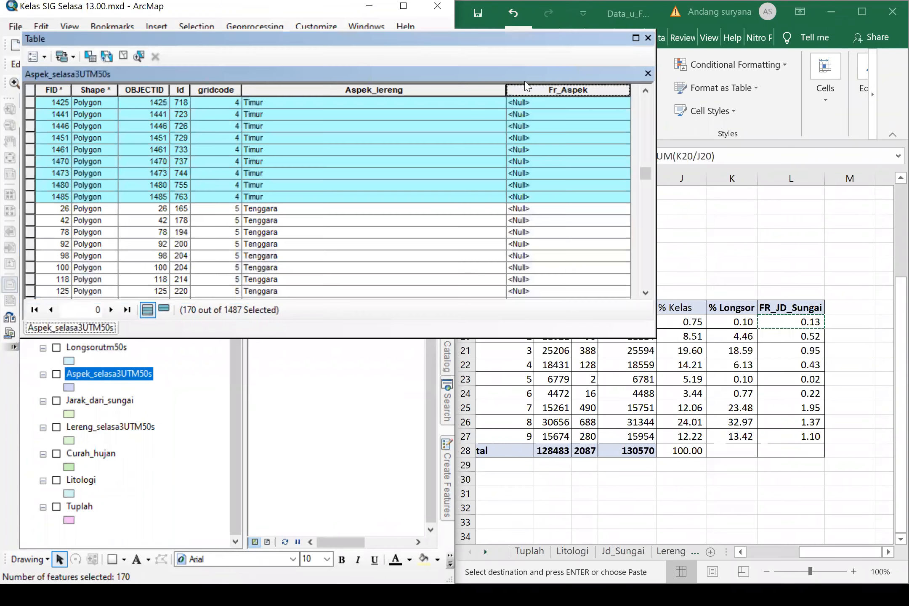
right_click(557, 86)
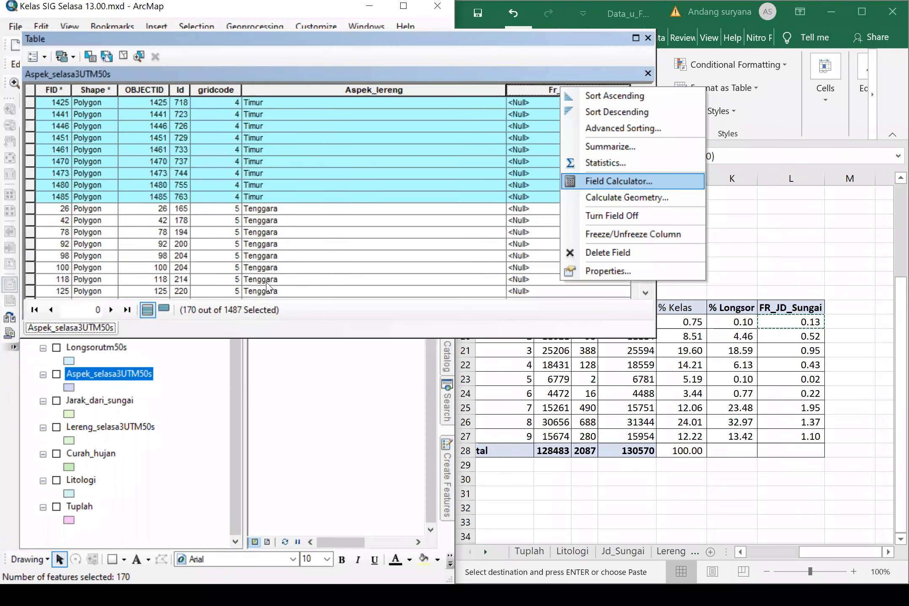
drag(78, 315, 120, 312)
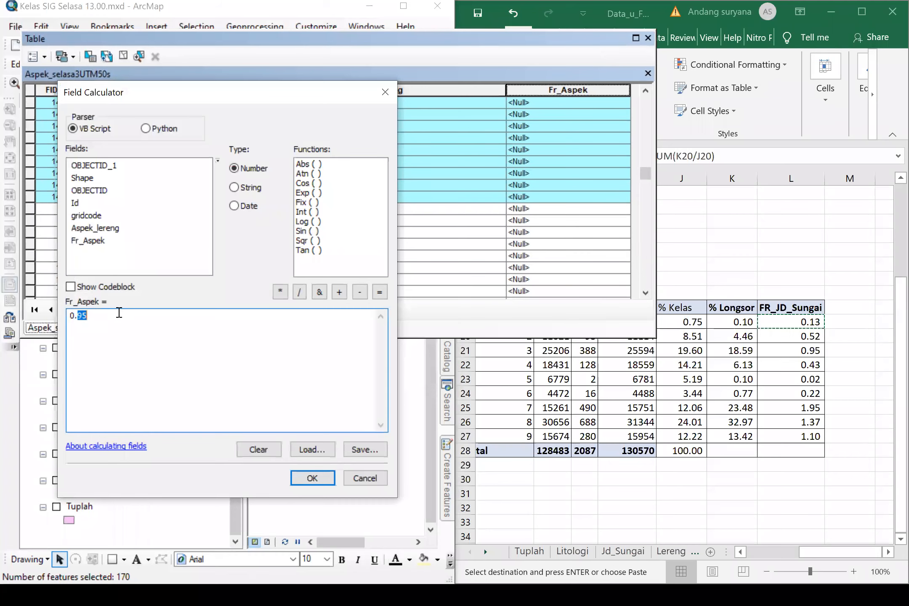
text(43)
click(312, 478)
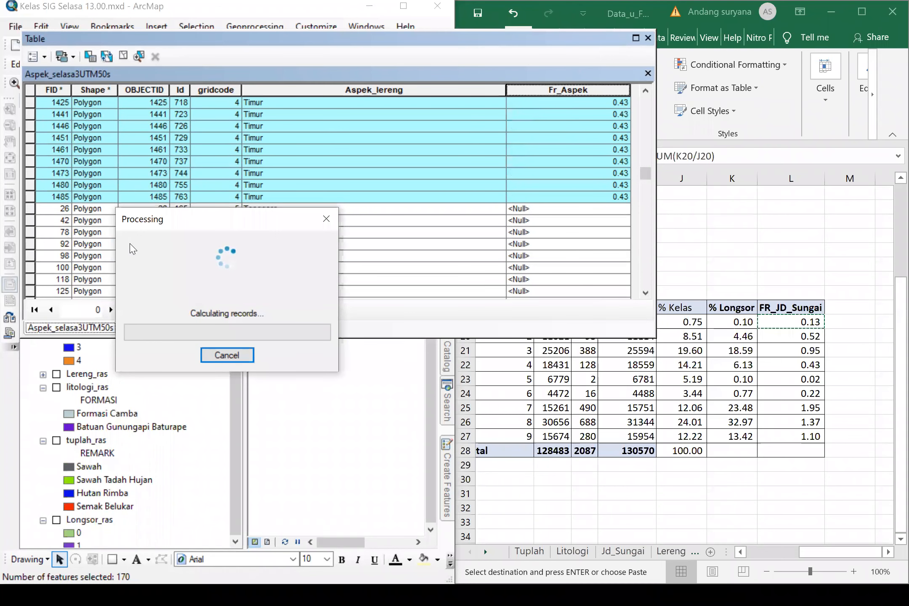
Step: Select all Tenggara records (gridcode 5) in the attribute table and calculate their Fr_Aspek as 0.02
click(31, 210)
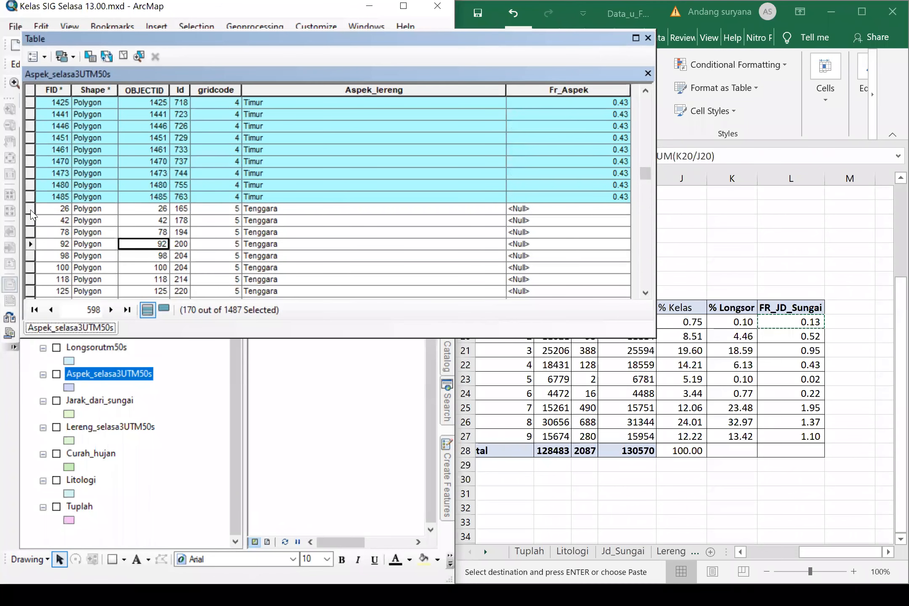
scroll(437, 234, down, 9)
scroll(439, 237, down, 6)
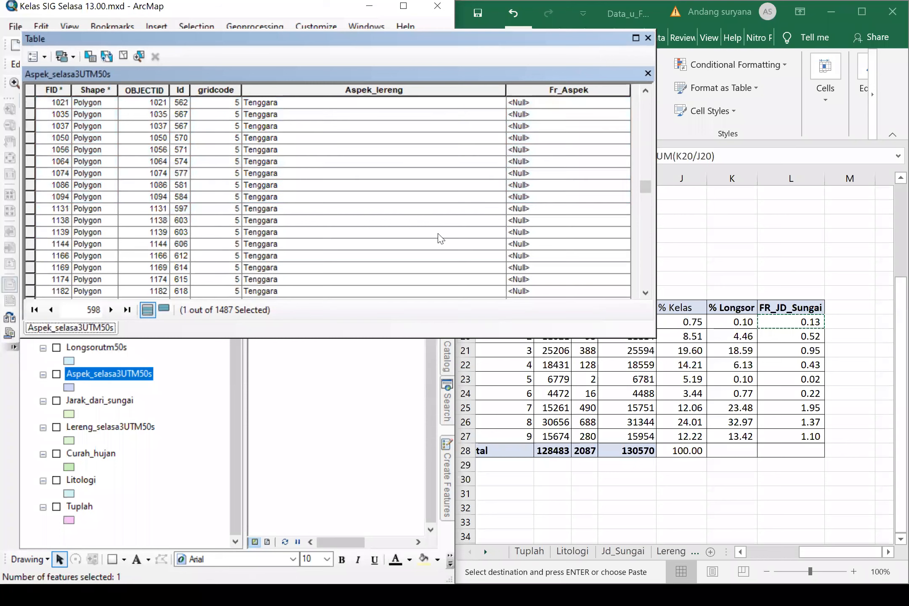
scroll(440, 239, down, 6)
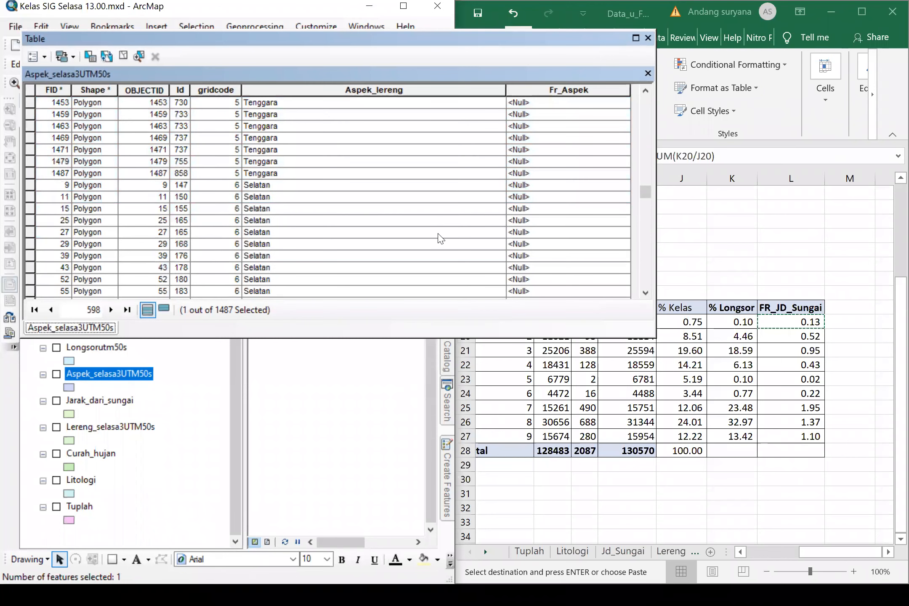
shift+click(34, 173)
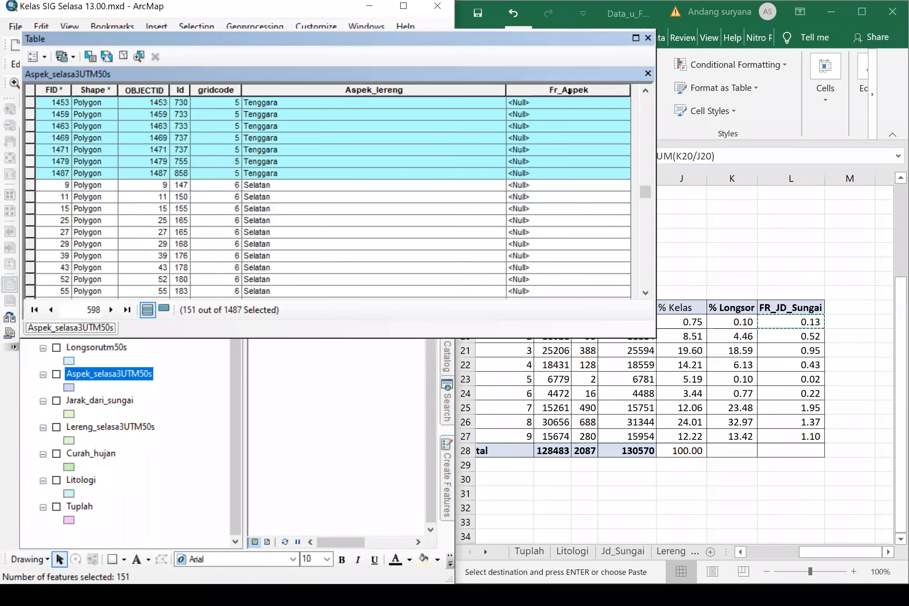
right_click(568, 90)
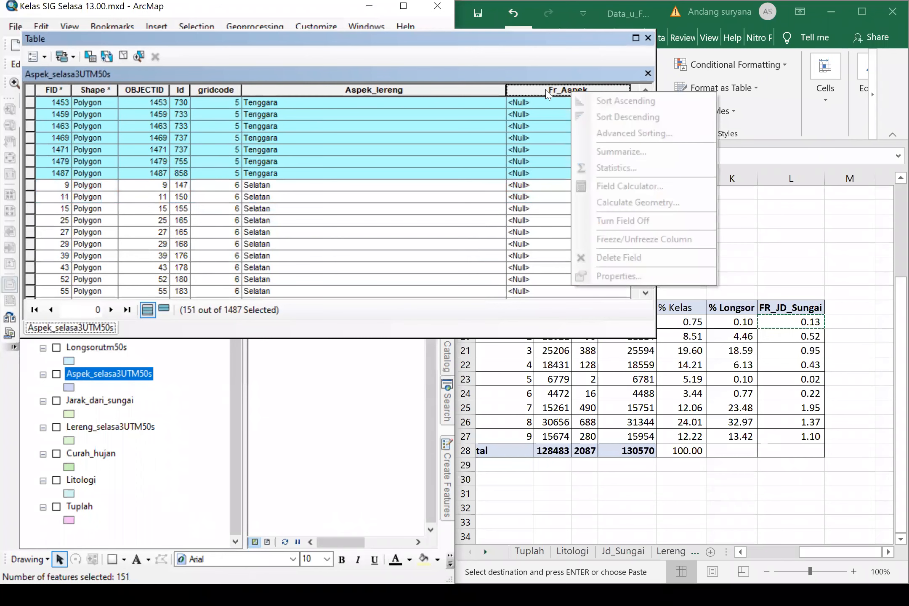
key(Return)
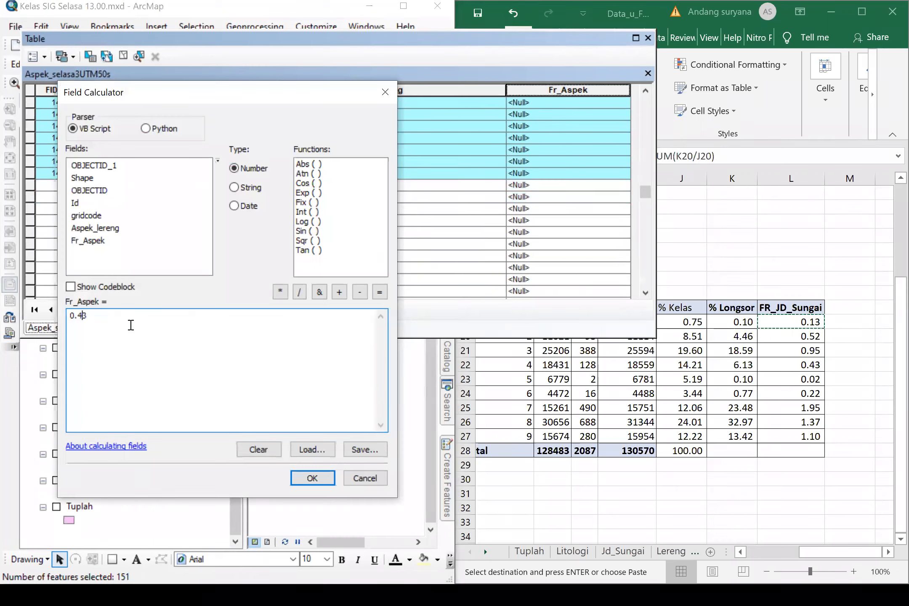
drag(130, 325, 77, 316)
text(4302)
key(BackSpace)
key(BackSpace)
key(BackSpace)
key(BackSpace)
text(02)
click(303, 480)
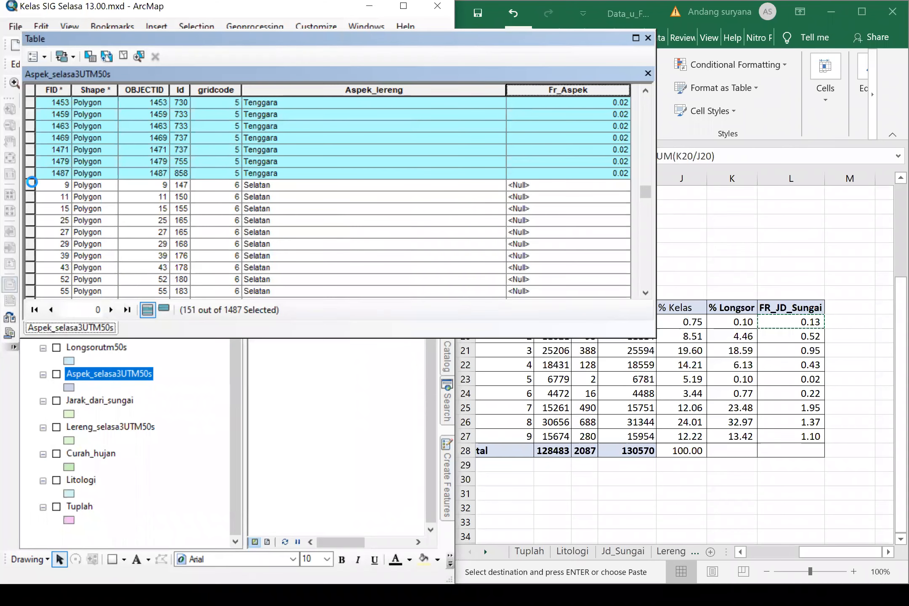
Step: Select all Selatan records (gridcode 6) in the attribute table and calculate their Fr_Aspek as 0.22
click(30, 185)
scroll(215, 210, down, 10)
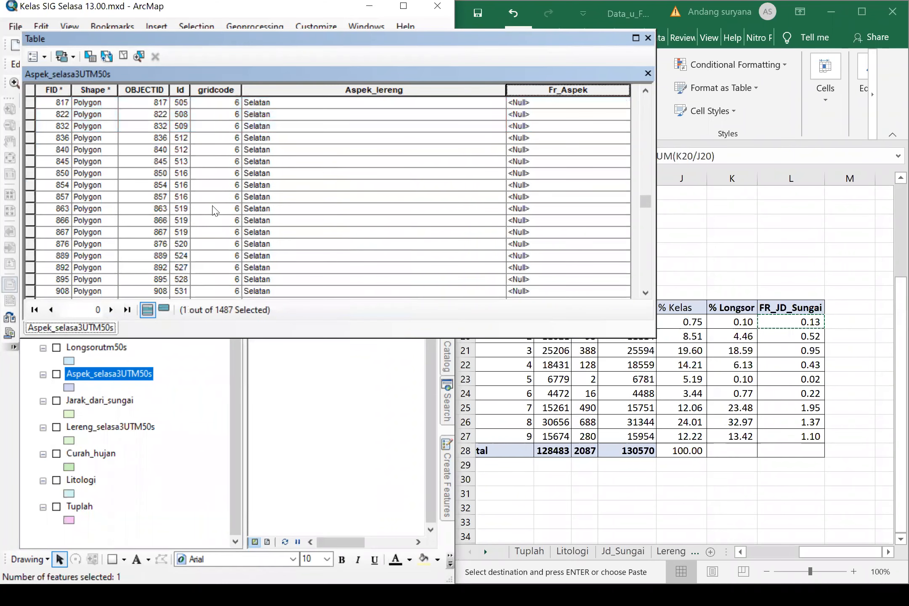
scroll(215, 211, down, 10)
scroll(72, 198, up, 3)
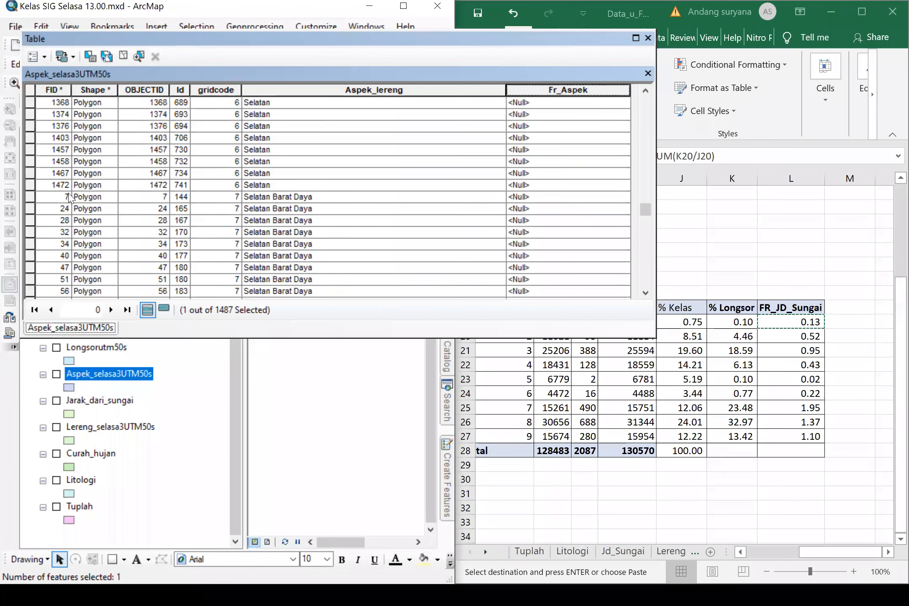
click(31, 187)
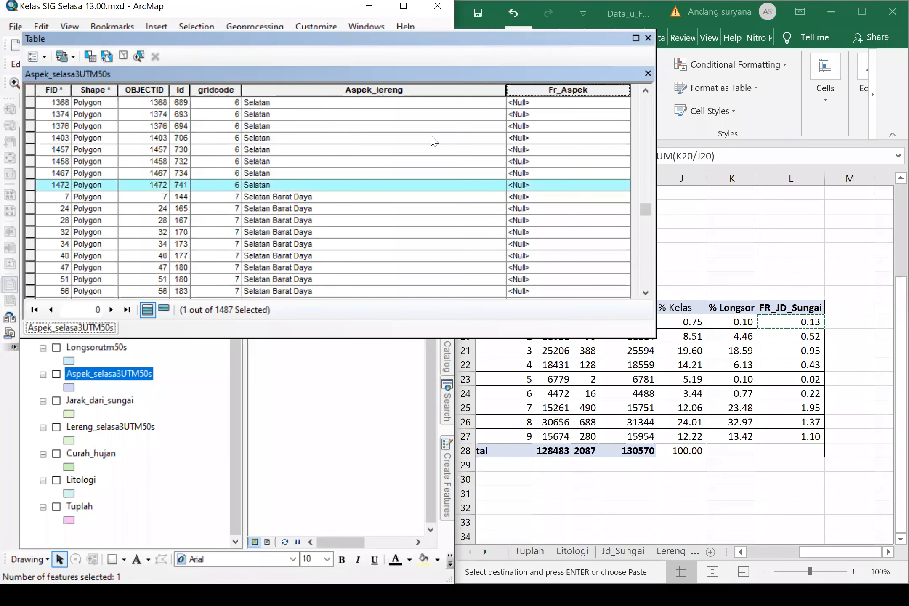
right_click(569, 89)
click(594, 184)
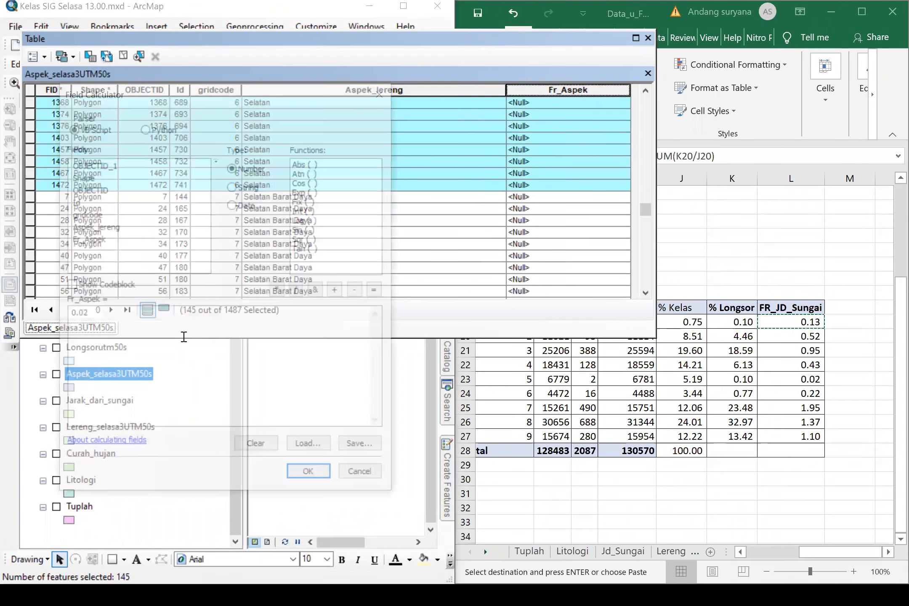
drag(87, 319, 77, 319)
click(313, 477)
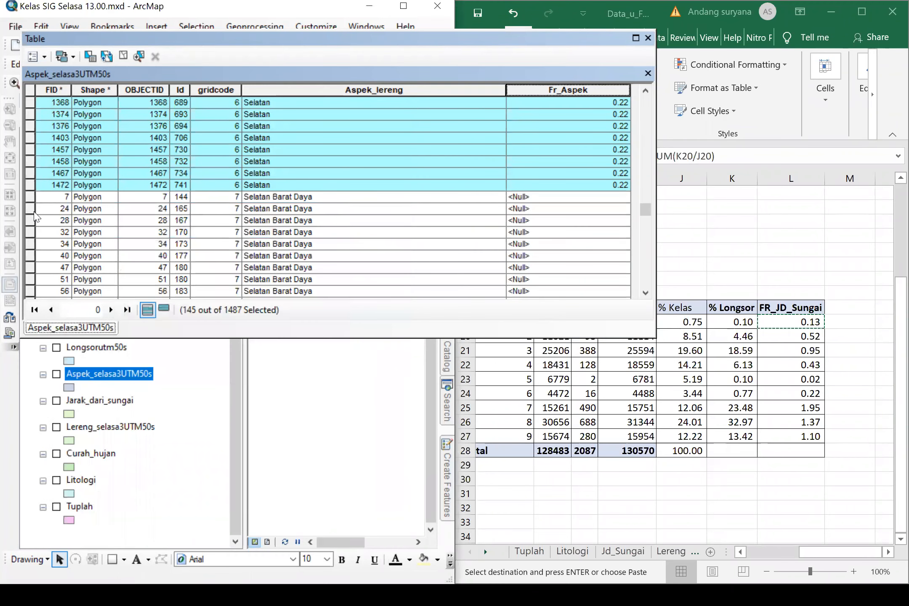
Step: Select all Selatan Barat Daya records (gridcode 7) in the attribute table and calculate their Fr_Aspek as 1.95
click(30, 196)
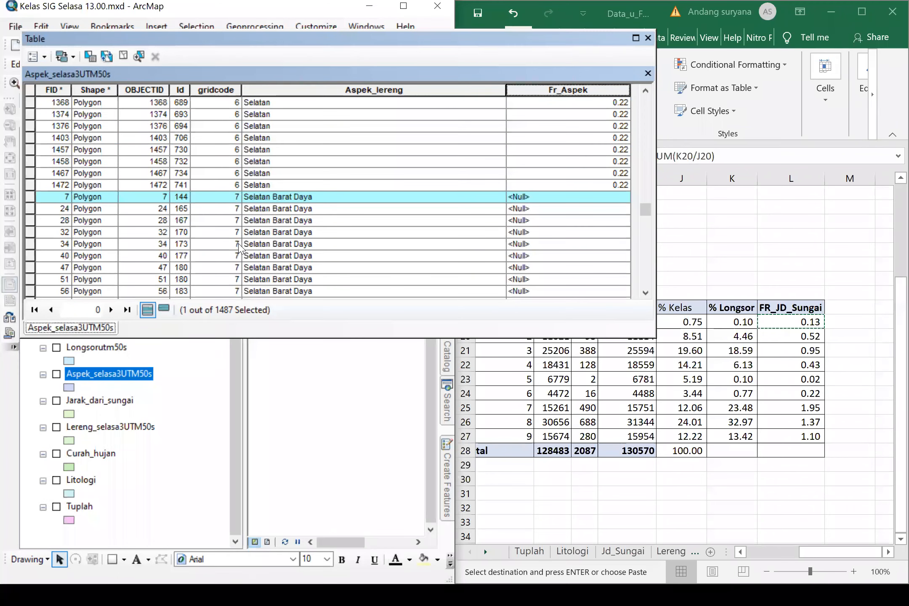
scroll(238, 248, down, 10)
scroll(239, 249, down, 10)
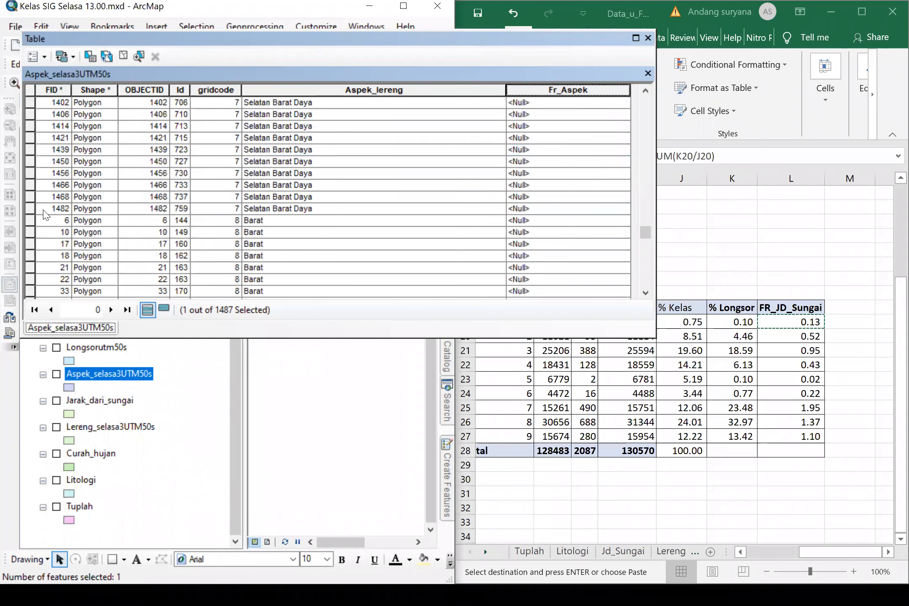
right_click(593, 89)
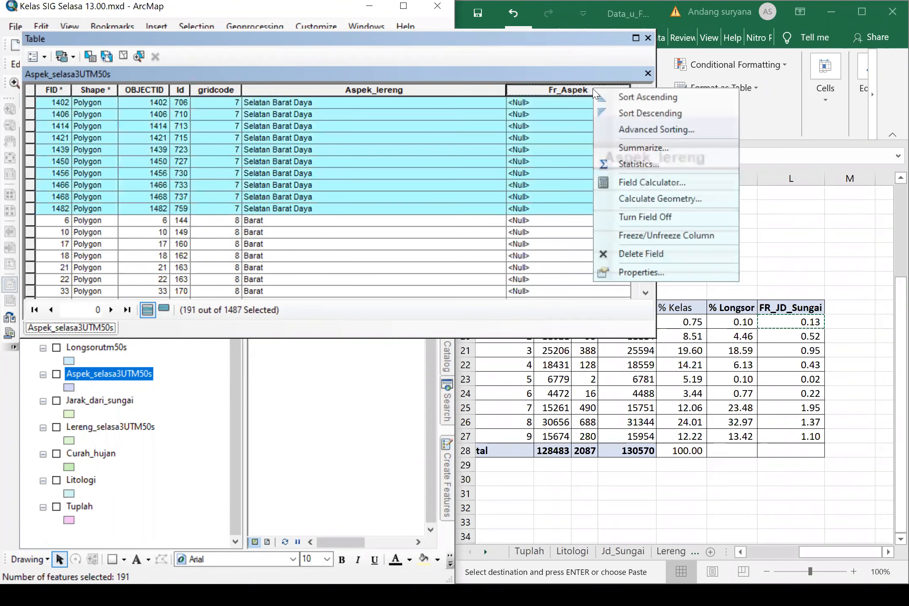
click(666, 175)
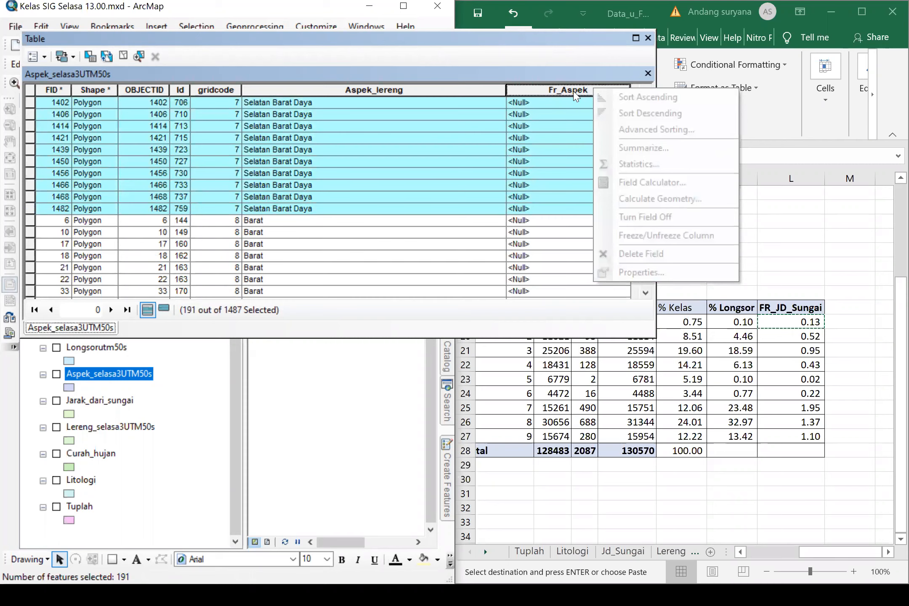
right_click(573, 93)
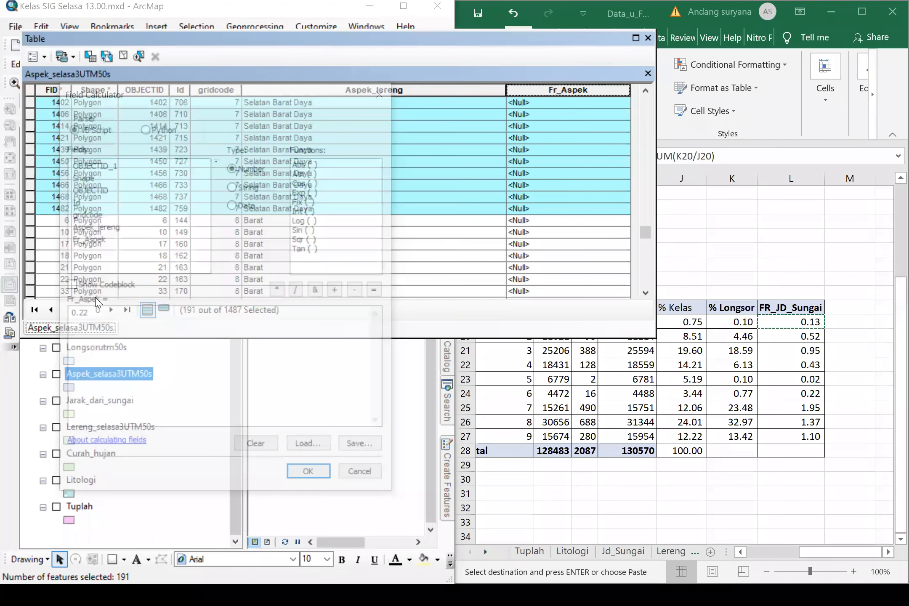
double_click(104, 312)
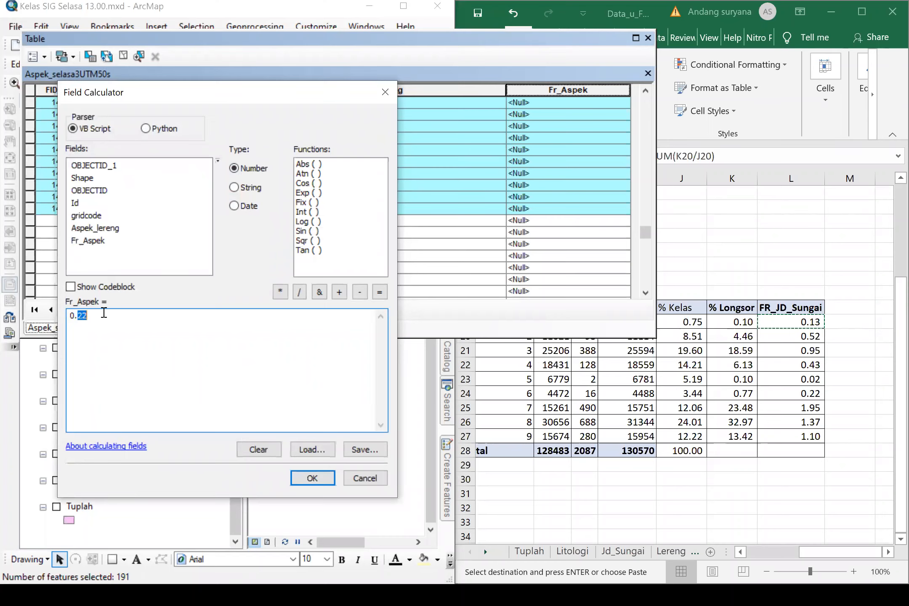
key(BackSpace)
key(BackSpace)
key(BackSpace)
text(1)
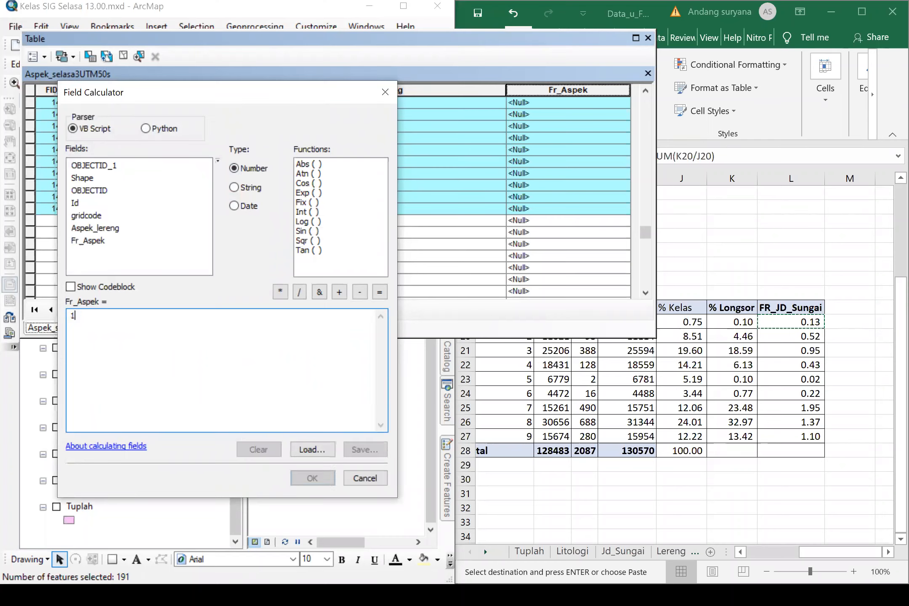
text(.1)
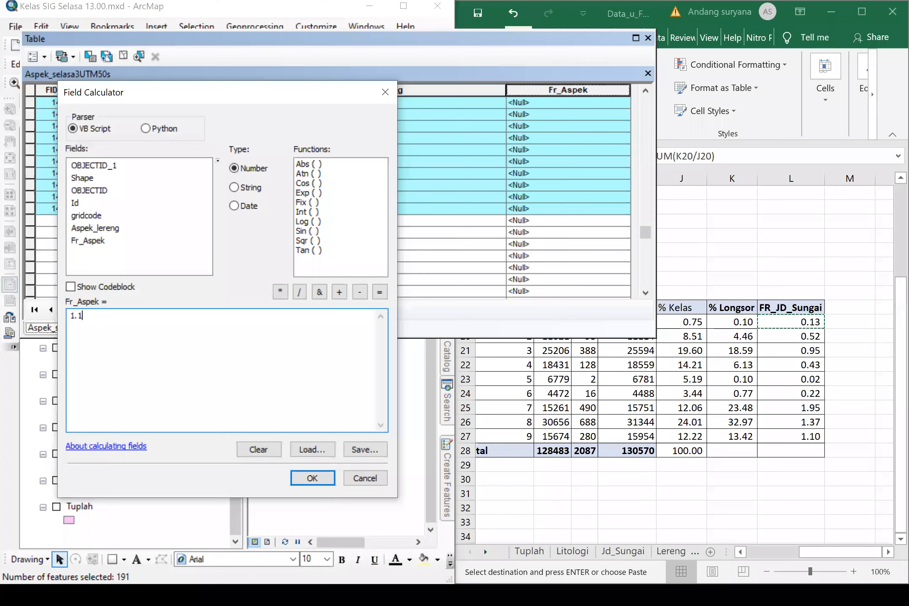
key(BackSpace)
text(95)
click(311, 478)
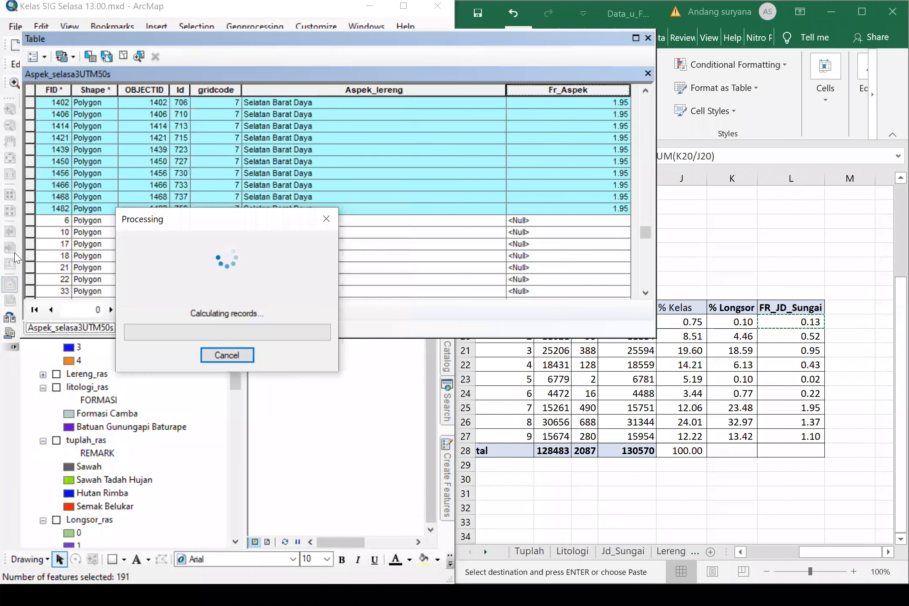
Step: Select all Barat records (gridcode 8) in the attribute table and calculate their Fr_Aspek as 1.37
click(30, 221)
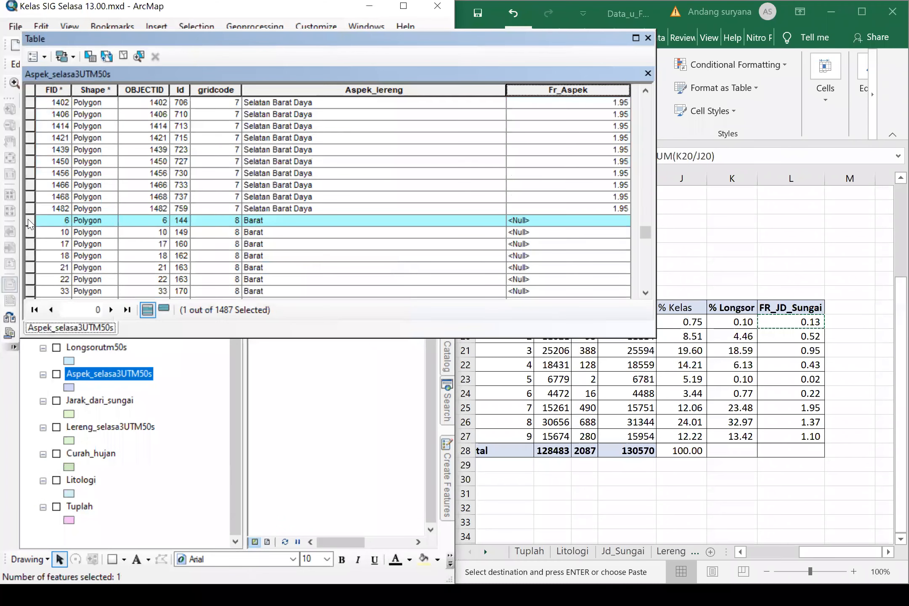
scroll(31, 223, down, 20)
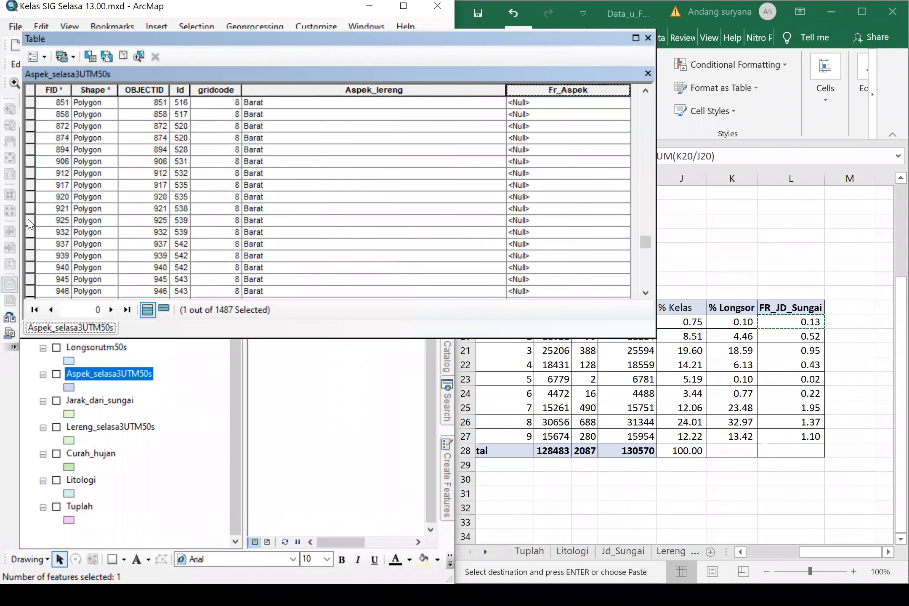
scroll(30, 224, down, 20)
scroll(35, 176, up, 3)
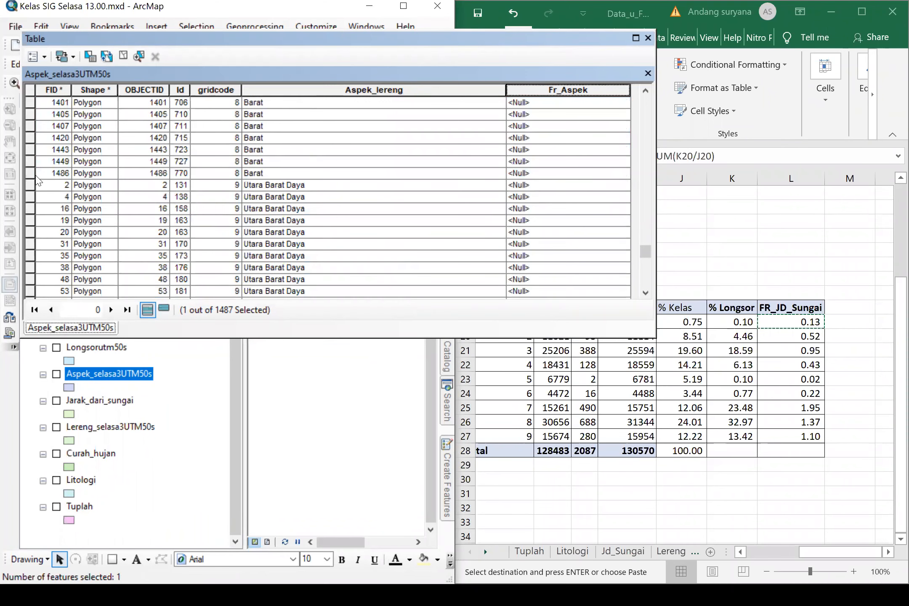
right_click(587, 94)
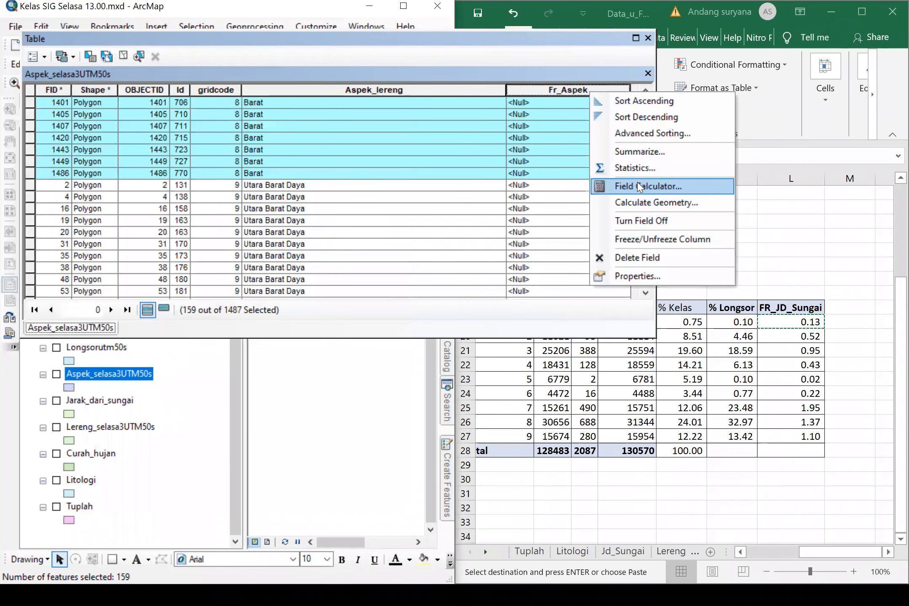
key(Return)
double_click(79, 323)
key(BackSpace)
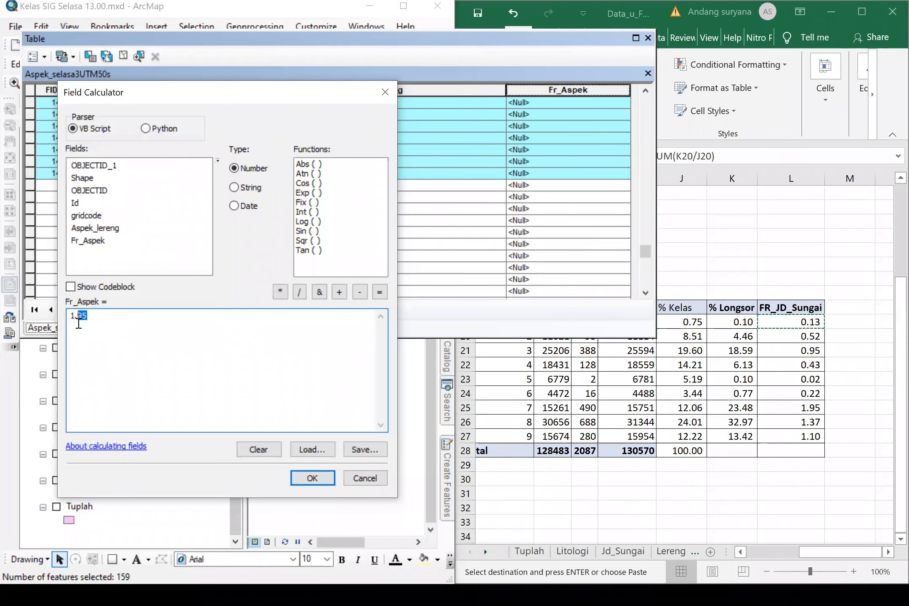
text(1.37)
click(315, 487)
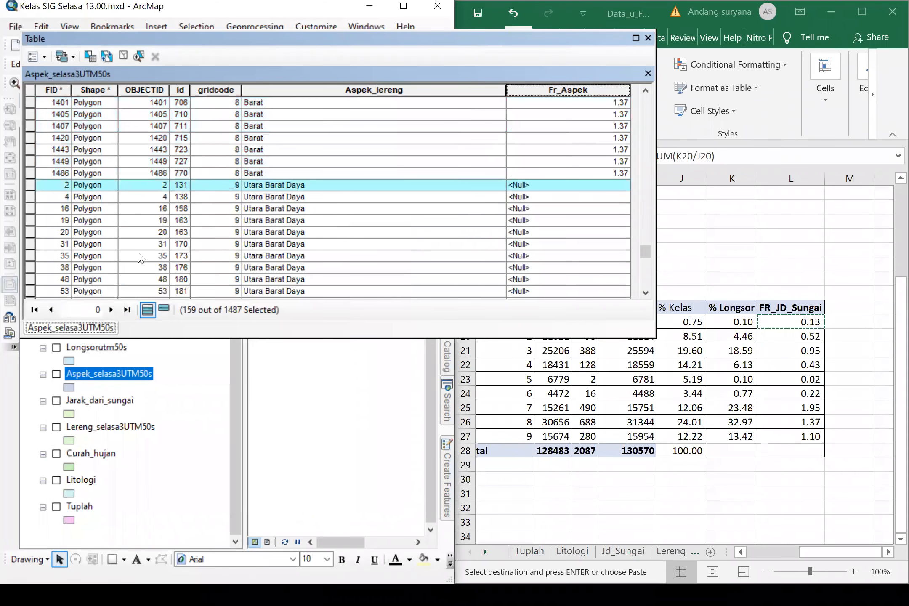
Step: Select all Utara Barat Daya records (gridcode 9) in the attribute table and calculate their Fr_Aspek as 1.10
scroll(141, 258, down, 20)
scroll(141, 258, down, 20)
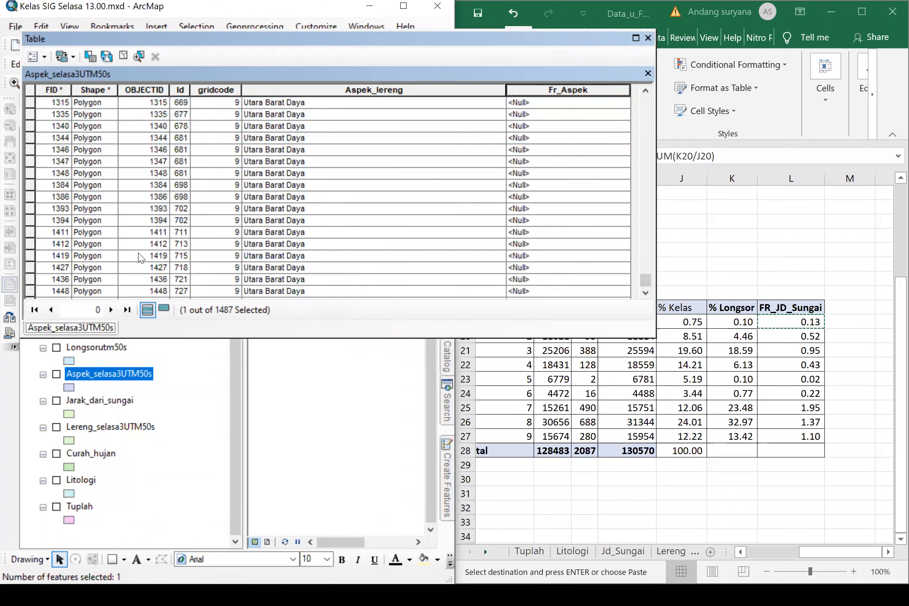
scroll(109, 240, down, 1)
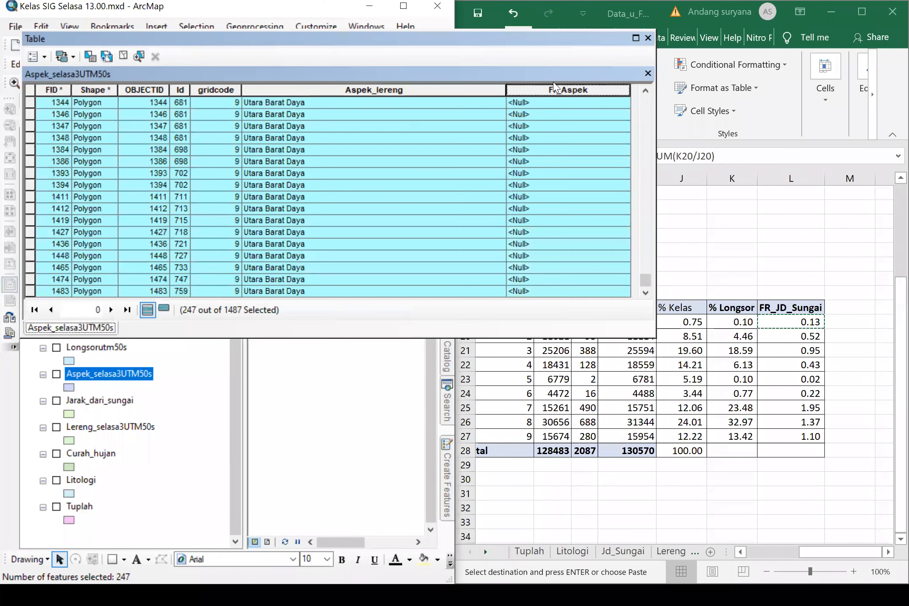
right_click(551, 90)
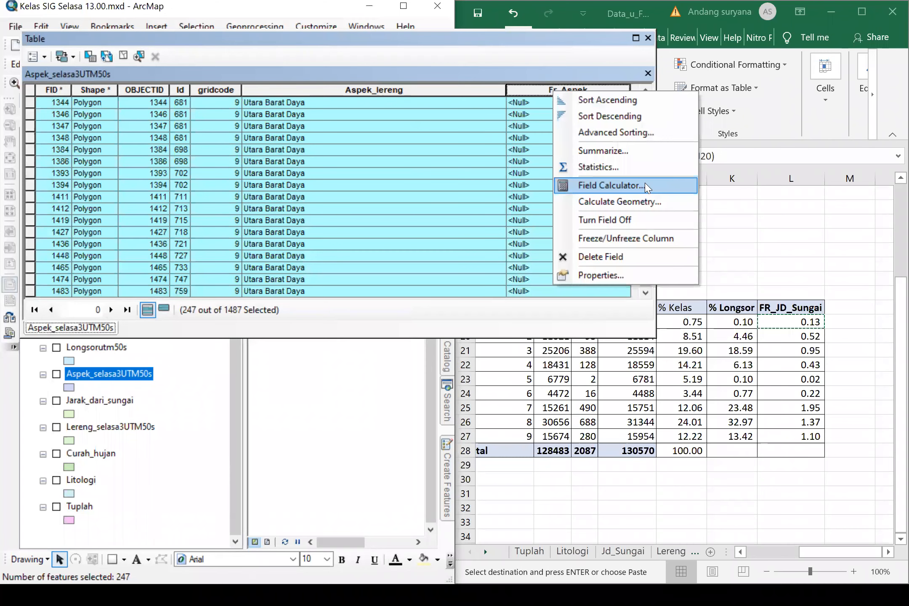
key(Return)
text(1.37)
key(shift+Left)
key(shift+Left)
text(10)
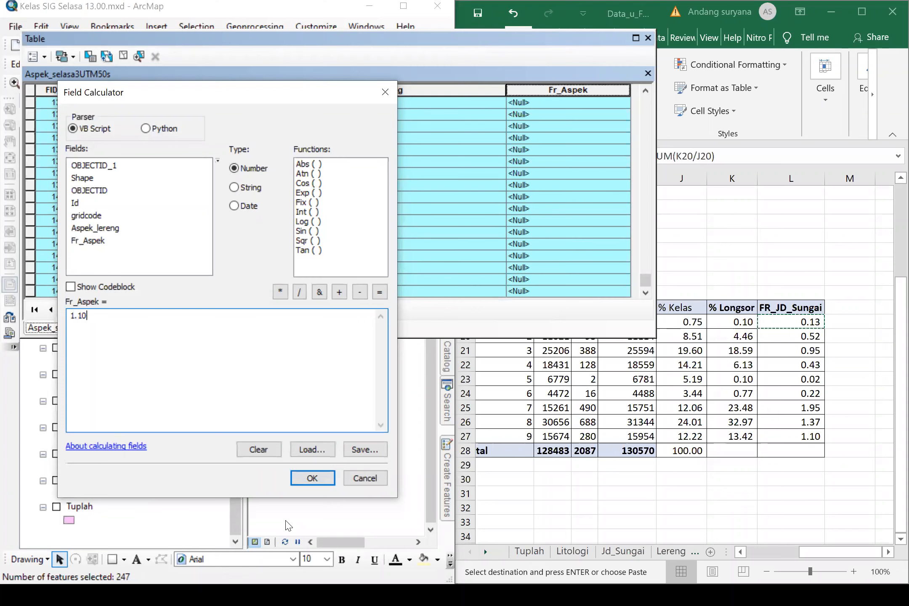
click(300, 473)
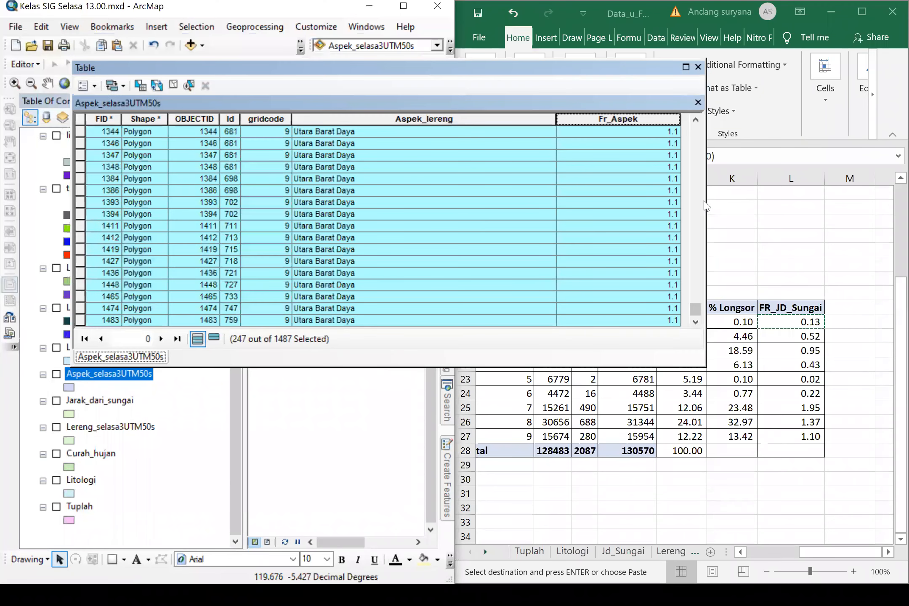
Step: Narrow the attribute table window and its gridcode and Aspek_lereng columns to fit beside the Excel frequency-ratio table
drag(705, 202, 550, 197)
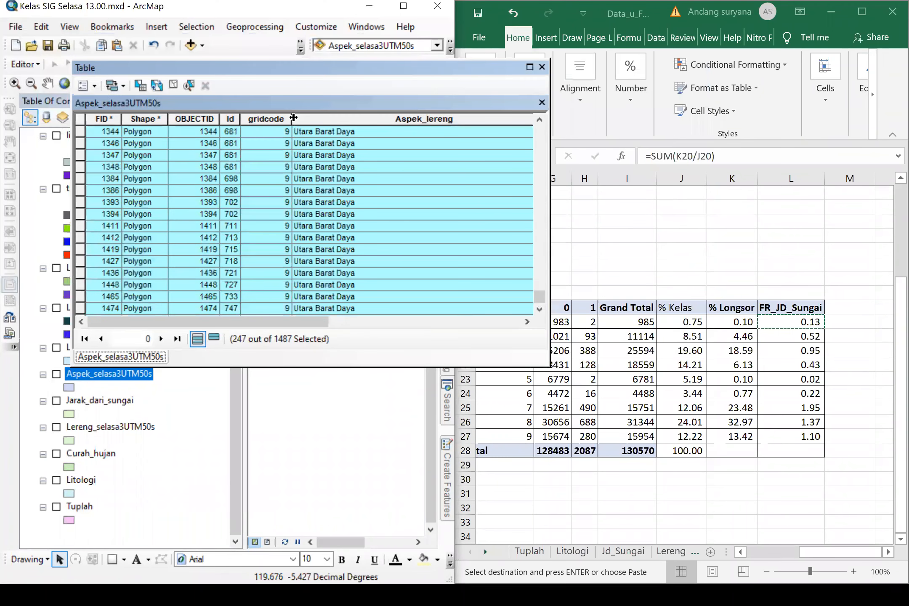
drag(291, 117, 269, 120)
click(406, 324)
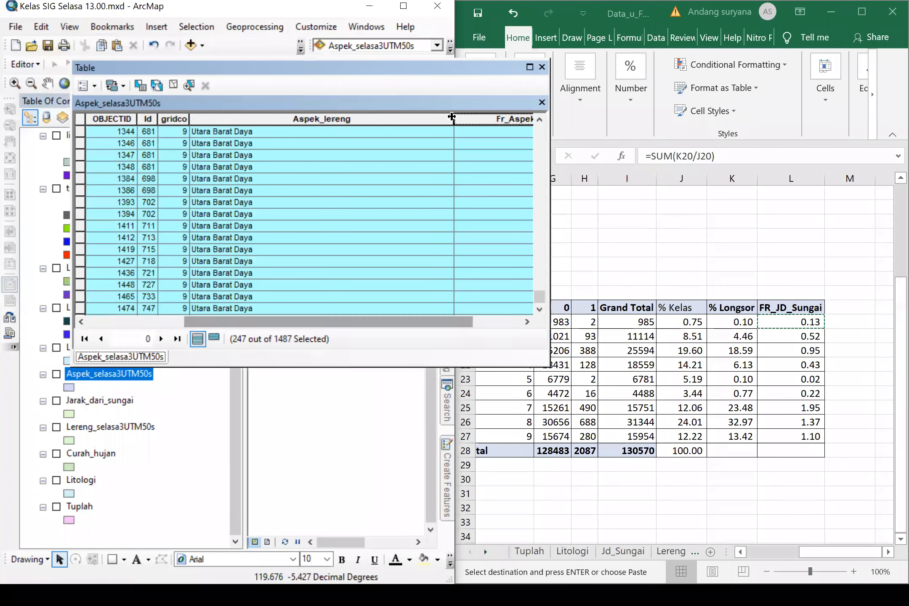
Step: Open the attribute table of the Jarak_dari_sungai layer and move its JD_Sungai column directly after gridcode
right_click(99, 401)
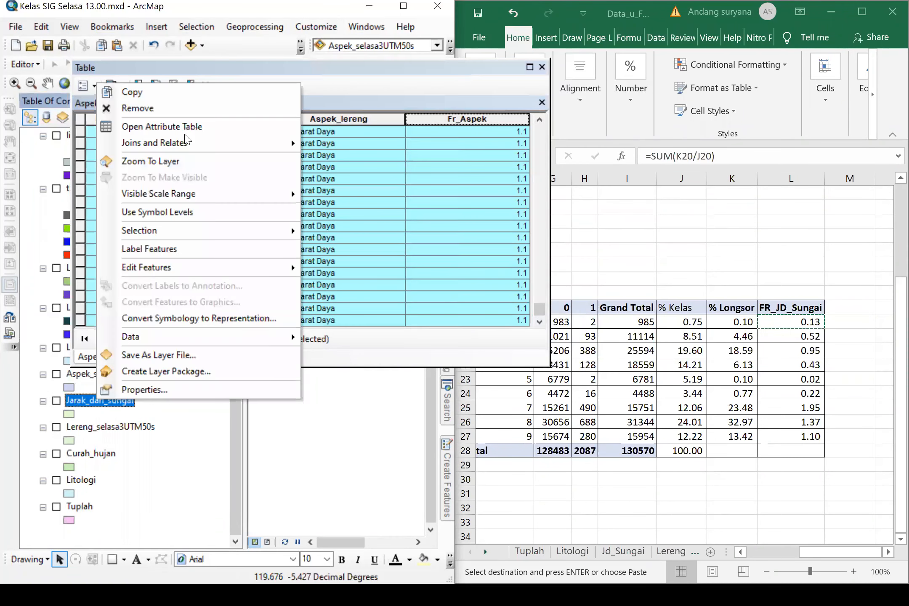
right_click(83, 402)
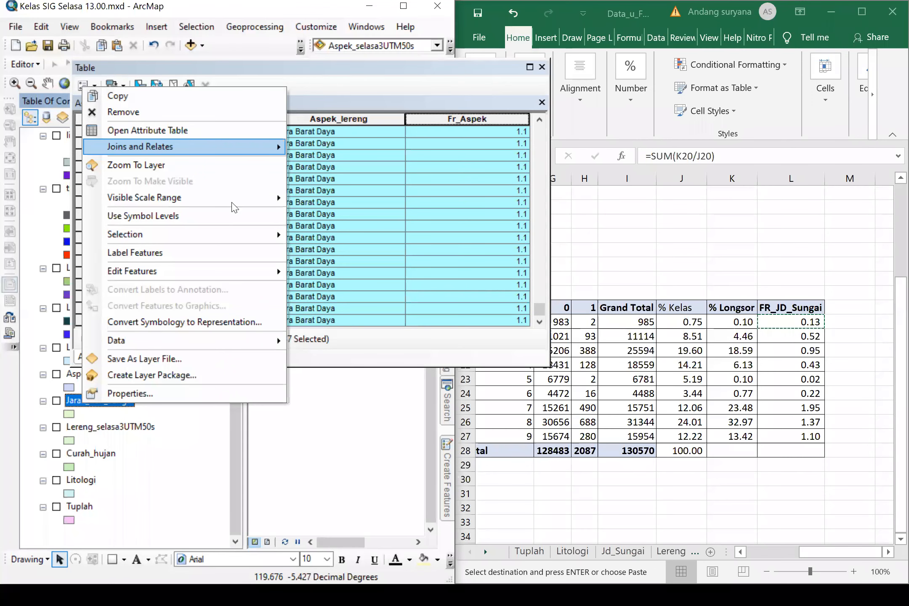
click(147, 131)
drag(143, 327, 266, 352)
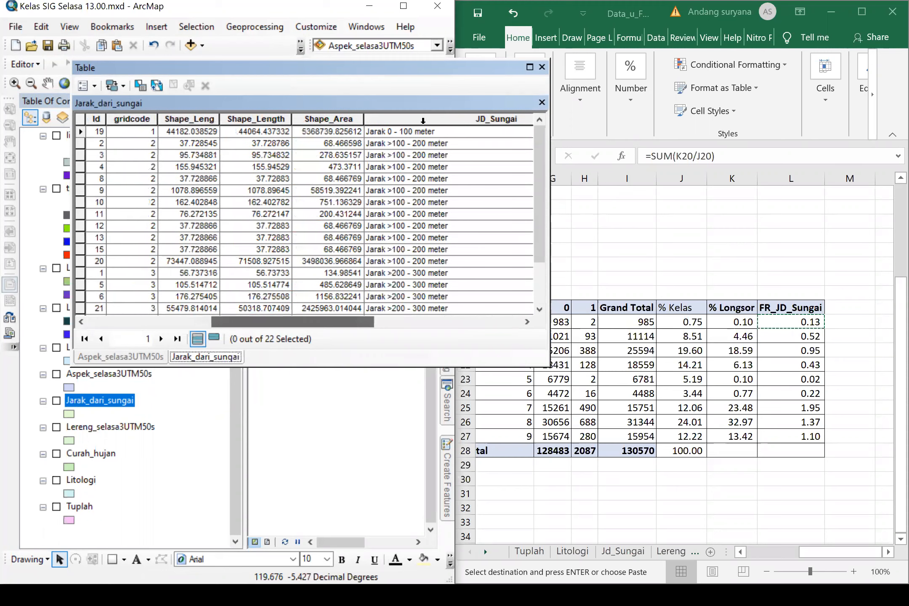
mouse_move(423, 120)
mouse_down()
mouse_move(179, 152)
mouse_move(165, 142)
mouse_up()
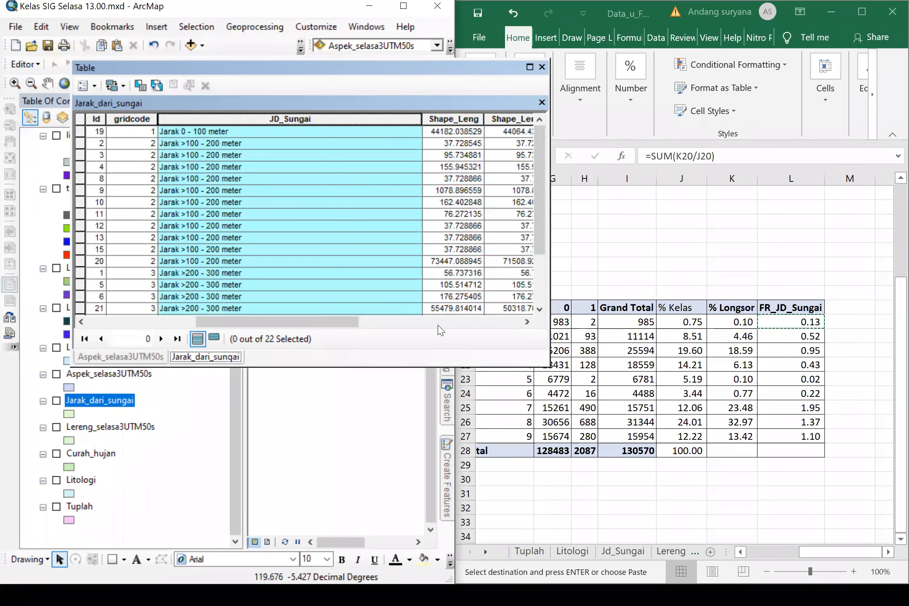
Step: Add a Double field named Fr_JD_sungai to the Jarak_dari_sungai table and place its column directly after JD_Sungai
click(88, 86)
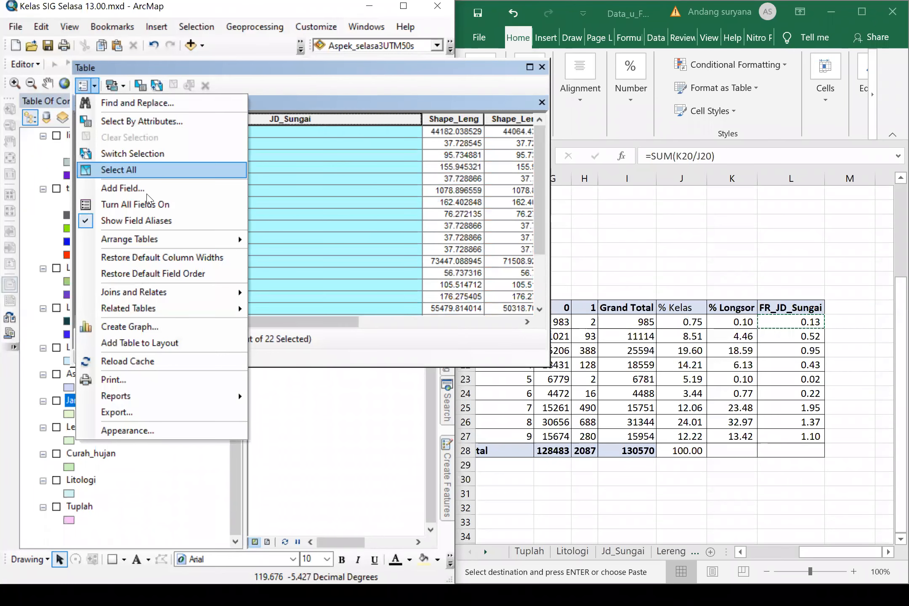
click(149, 188)
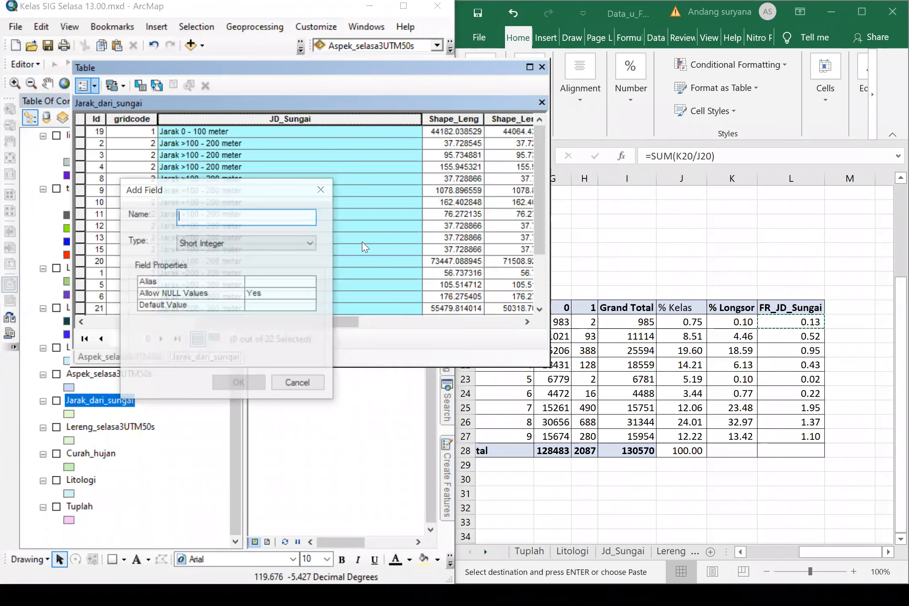
text(Fr)
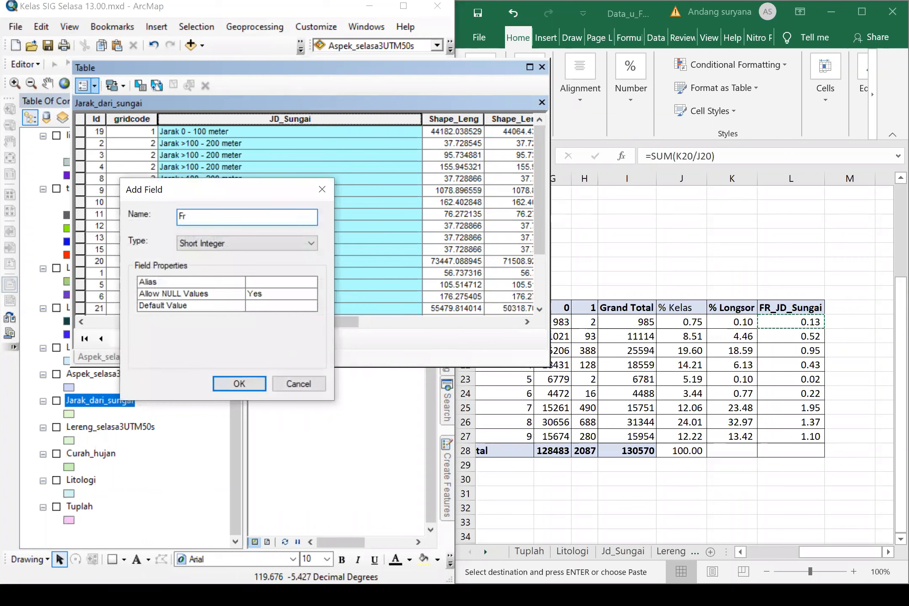
text(_JD_sungai)
click(311, 243)
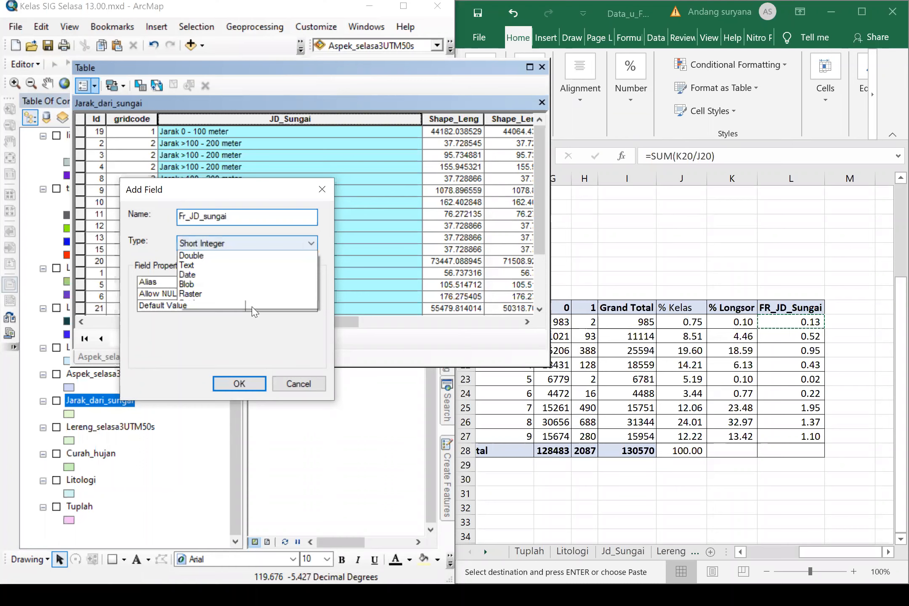
click(239, 389)
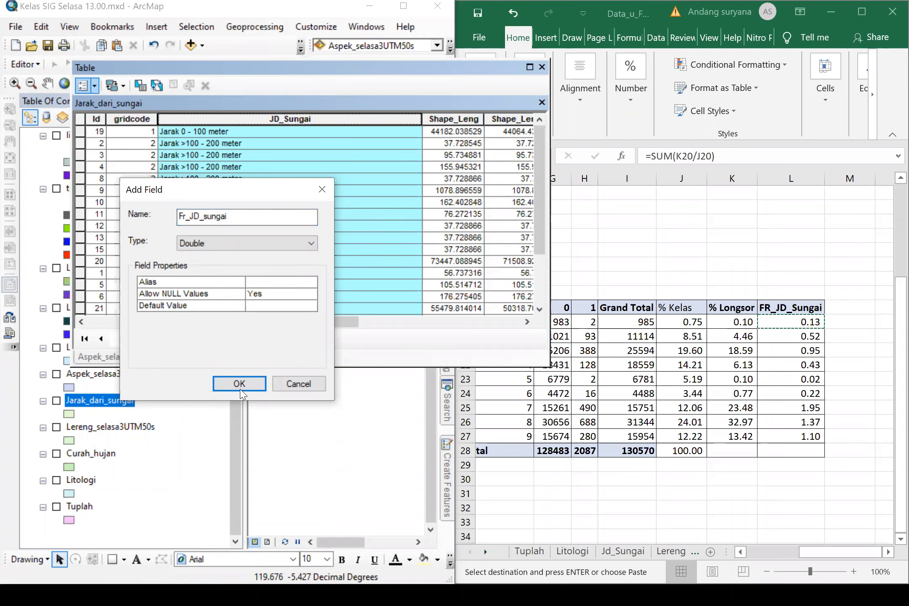
click(514, 322)
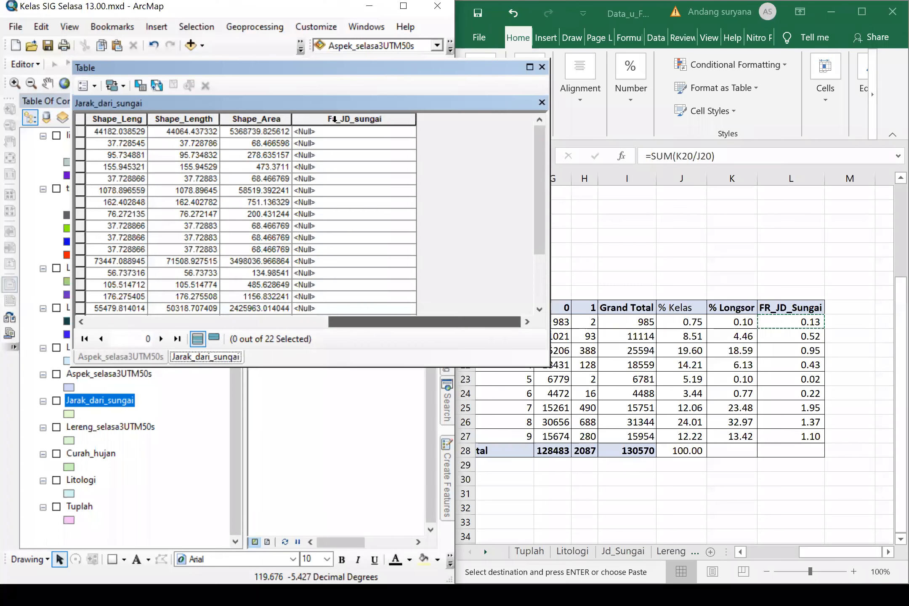
drag(334, 119, 476, 133)
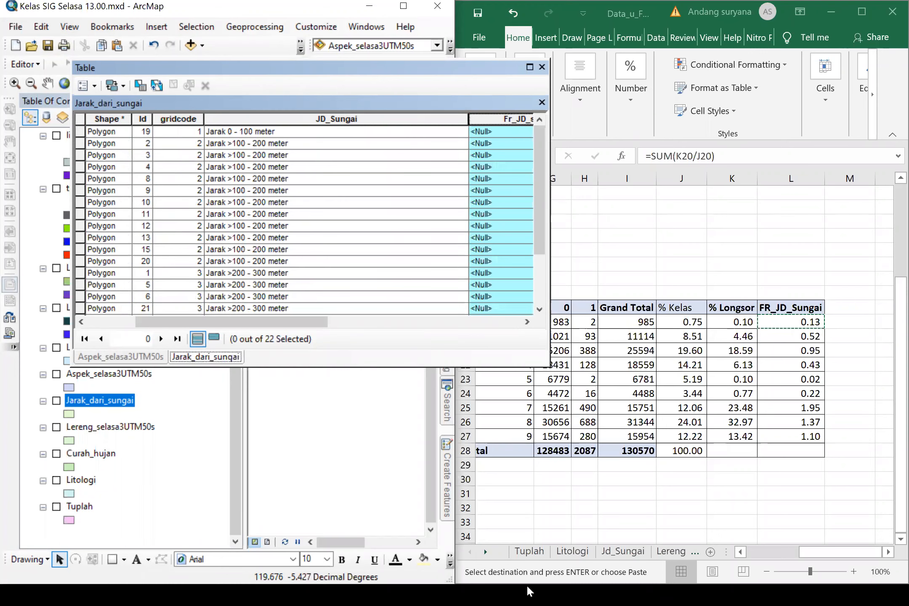
Step: Bring the FR_JD_Sungai column of the Jd_Sungai sheet into view in Excel, and return to the ArcMap attribute table
click(631, 552)
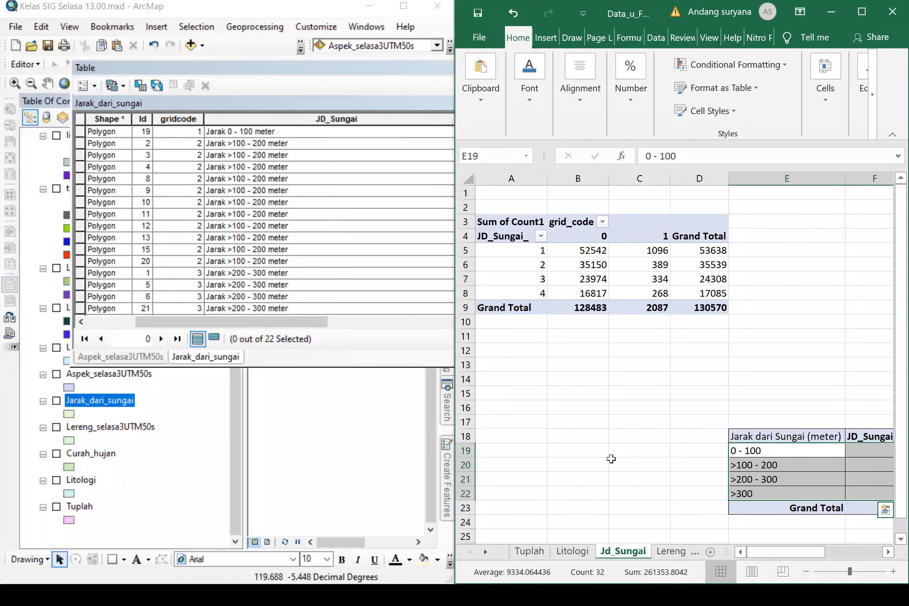
scroll(887, 548, right, 5)
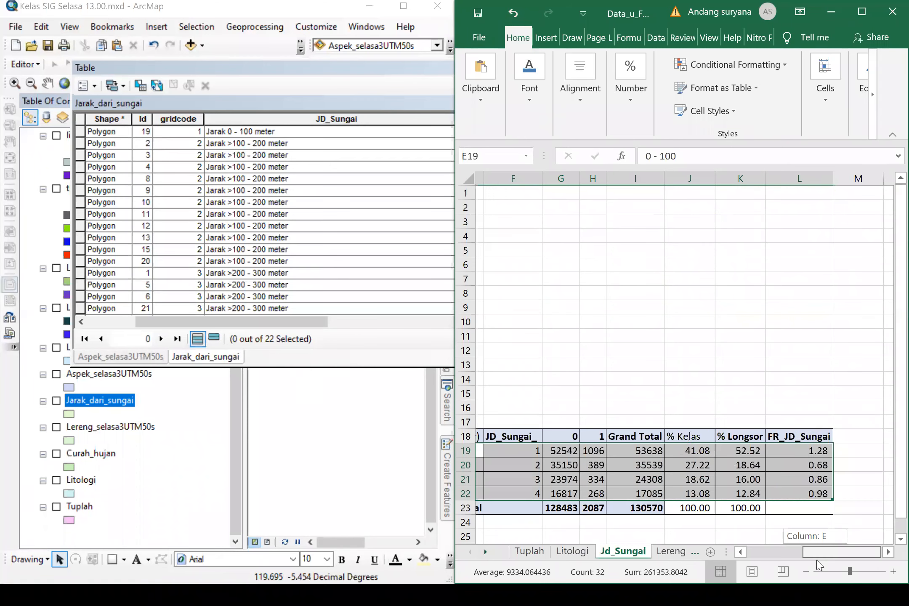
click(365, 340)
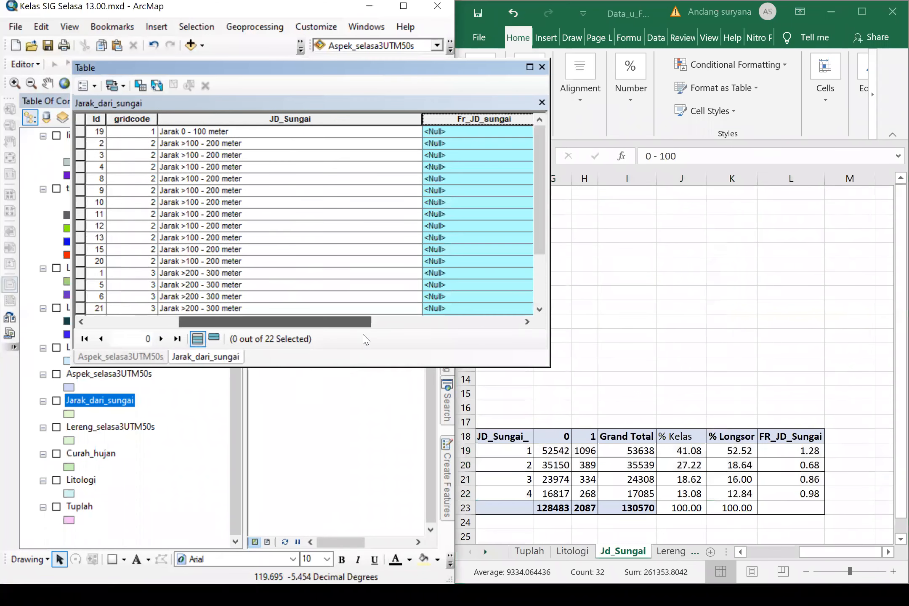
Step: Select the Jarak 0 - 100 meter record (gridcode 1) and calculate its Fr_JD_sungai as 1.28
click(78, 133)
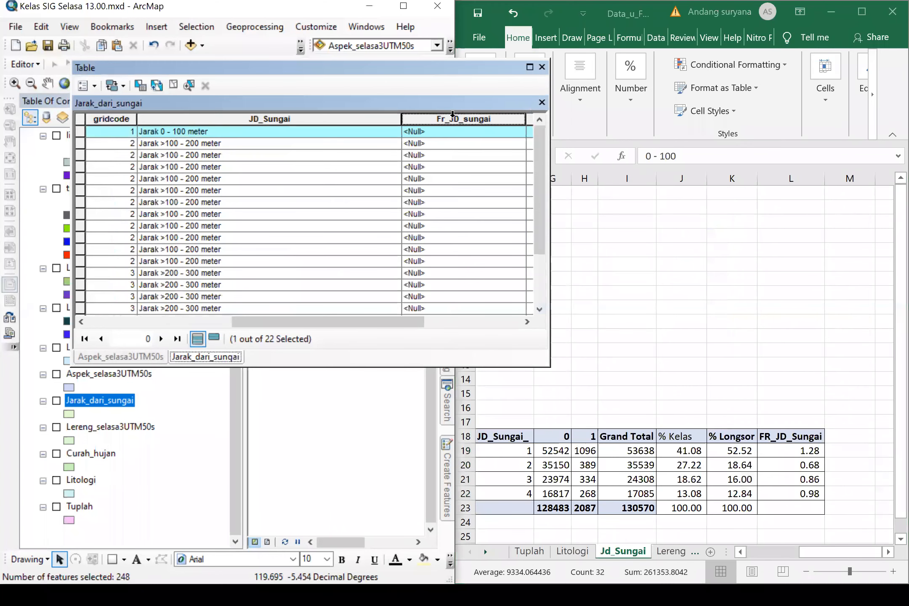
right_click(452, 115)
click(531, 212)
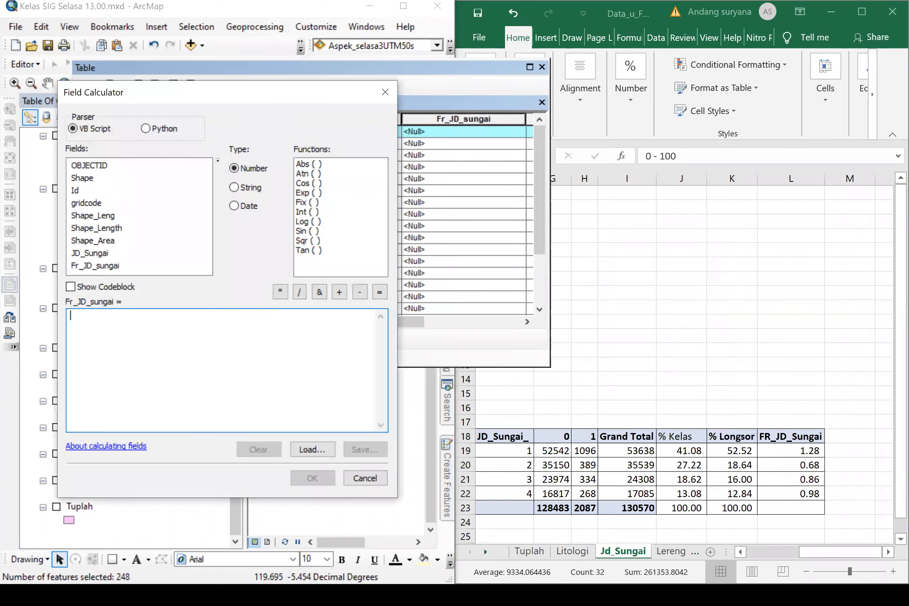
text(1.28)
key(Return)
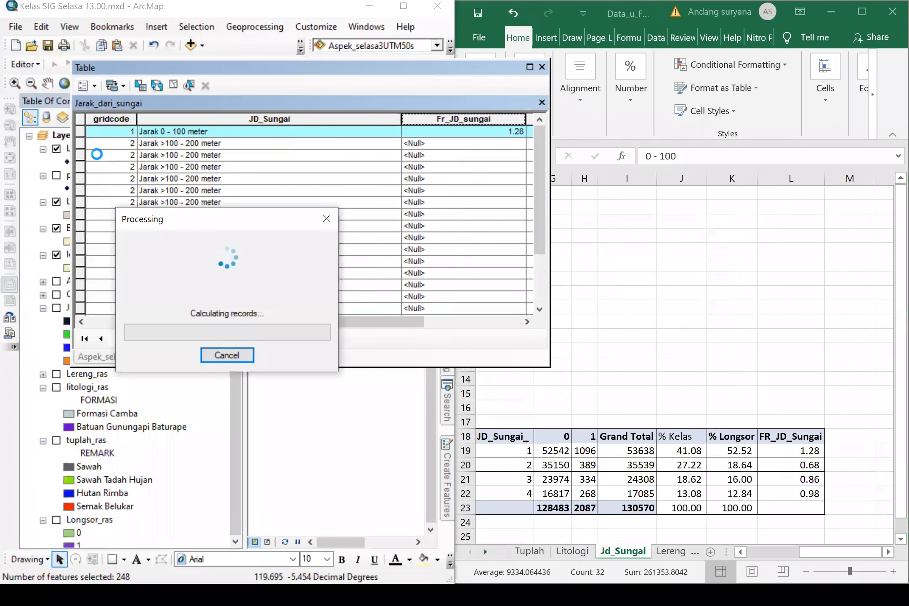
Step: Select all Jarak >100 - 200 meter records (gridcode 2) and calculate their Fr_JD_sungai as 0.68
click(82, 143)
scroll(84, 198, down, 2)
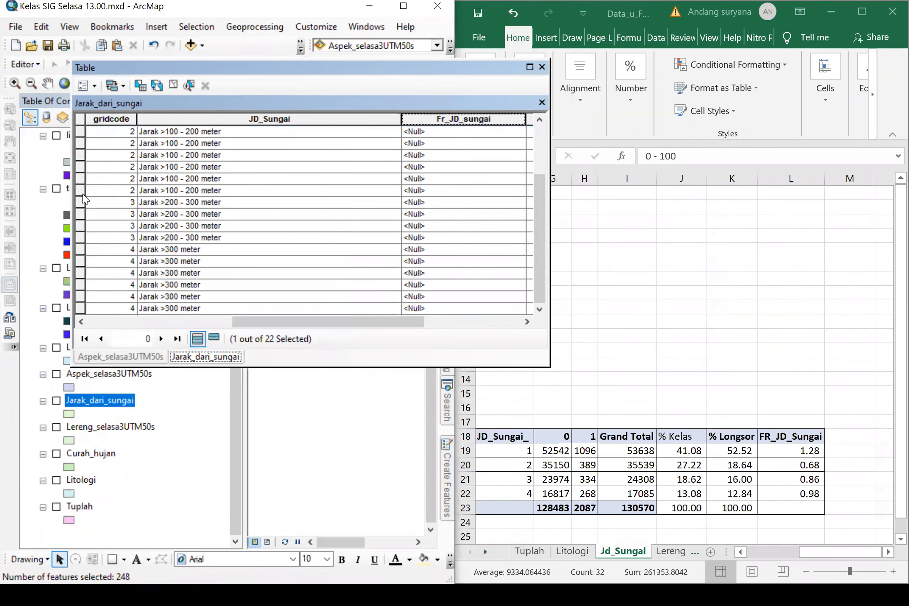
shift+click(80, 188)
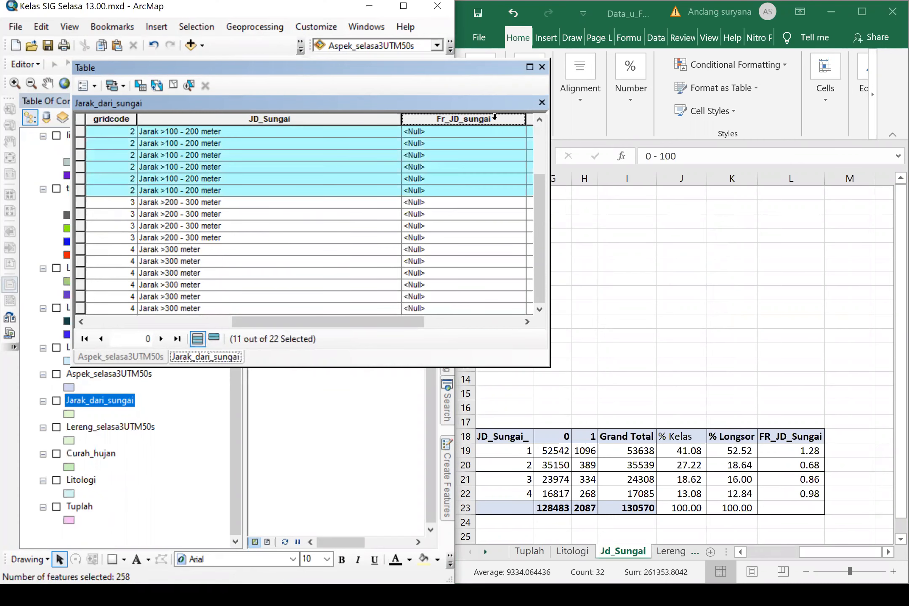
right_click(474, 122)
click(544, 209)
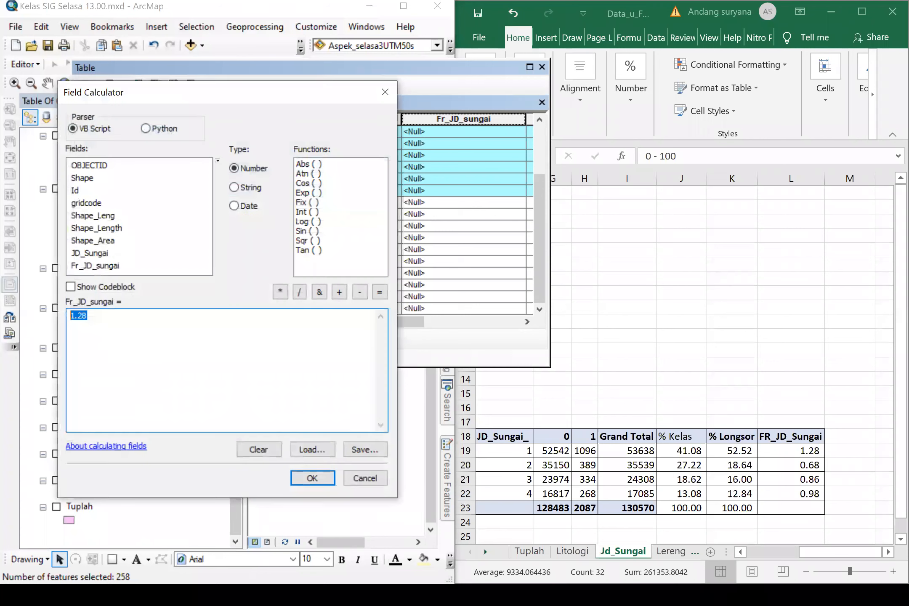
text(0,)
text(68)
click(311, 478)
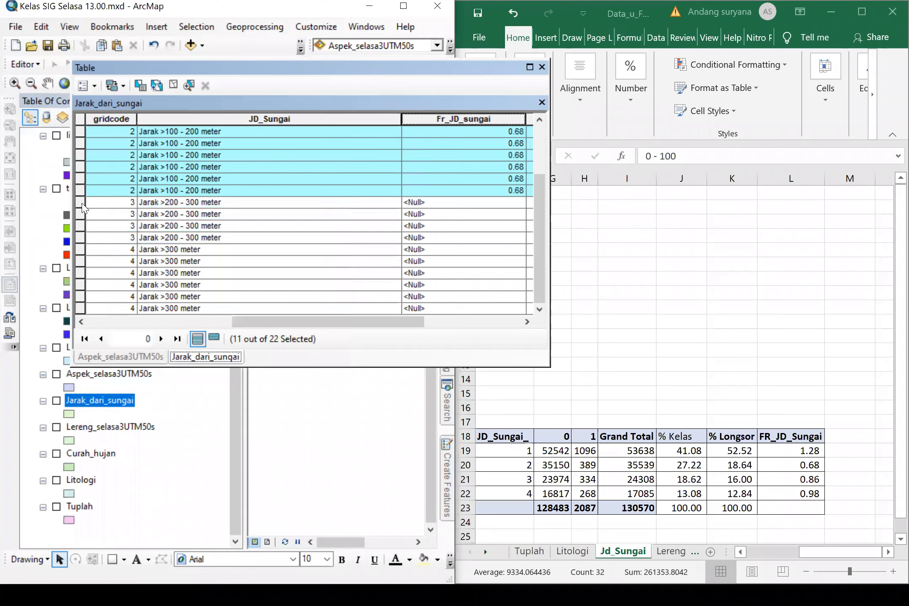
Step: Select all Jarak >200 - 300 meter records (gridcode 3) and calculate their Fr_JD_sungai as 0.86
click(81, 203)
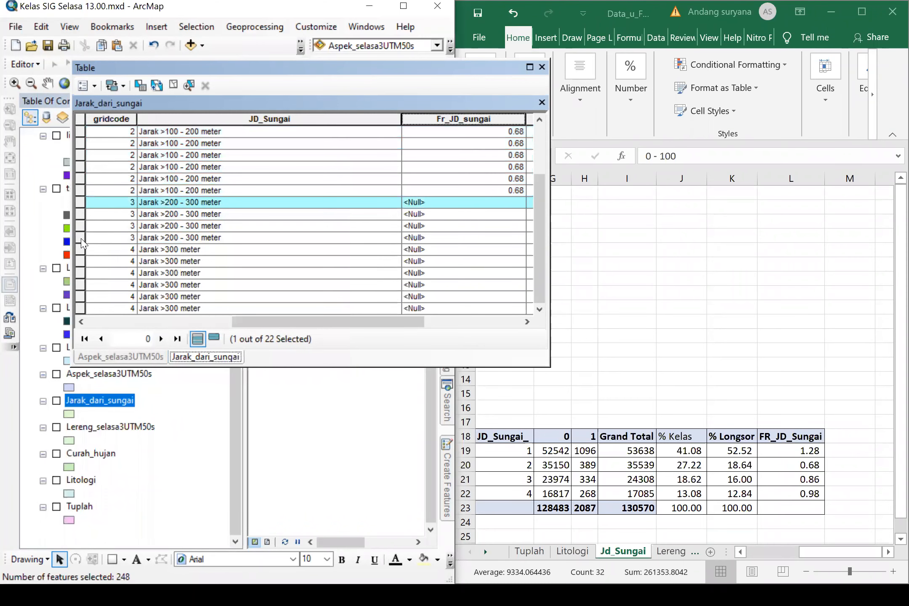
shift+click(81, 237)
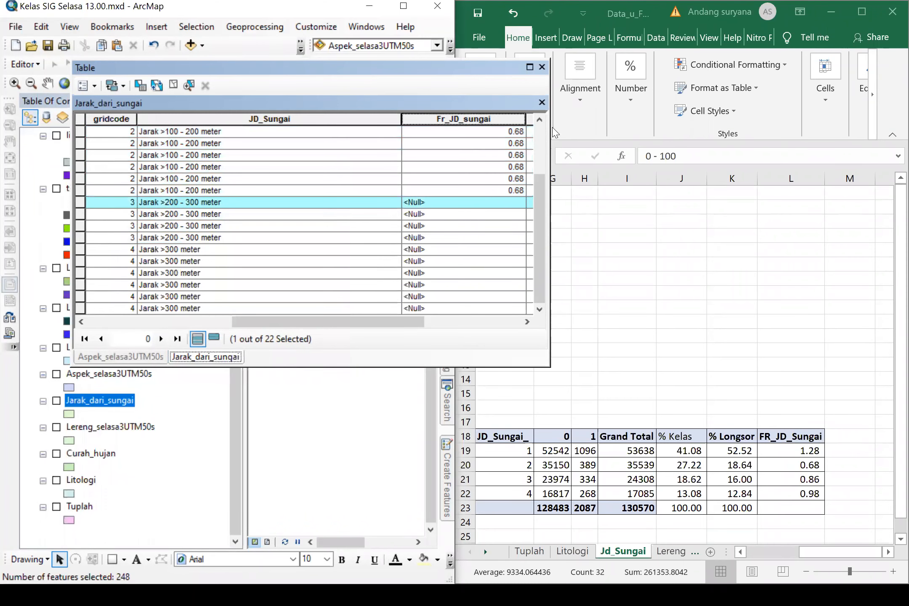
right_click(483, 122)
click(540, 211)
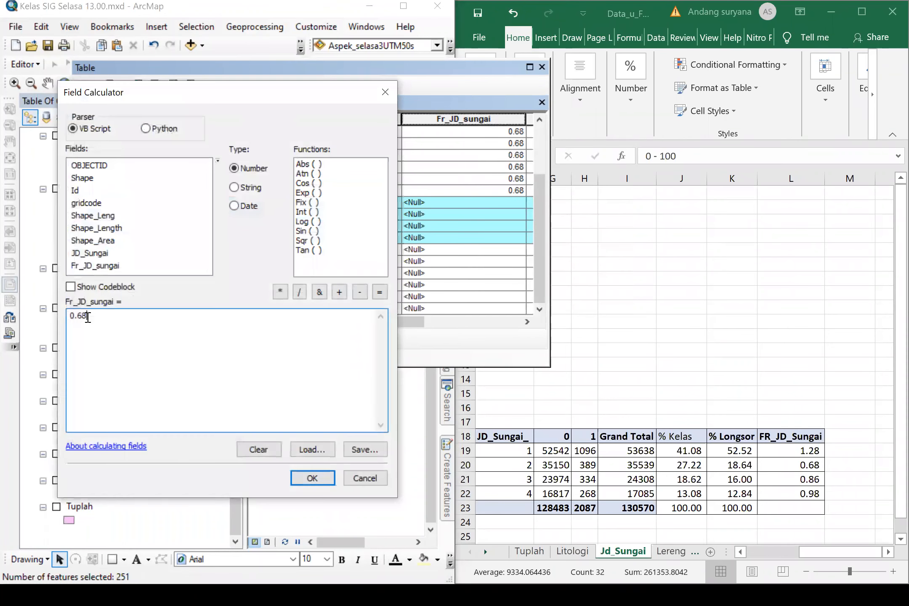
key(BackSpace)
key(BackSpace)
text(86)
click(310, 480)
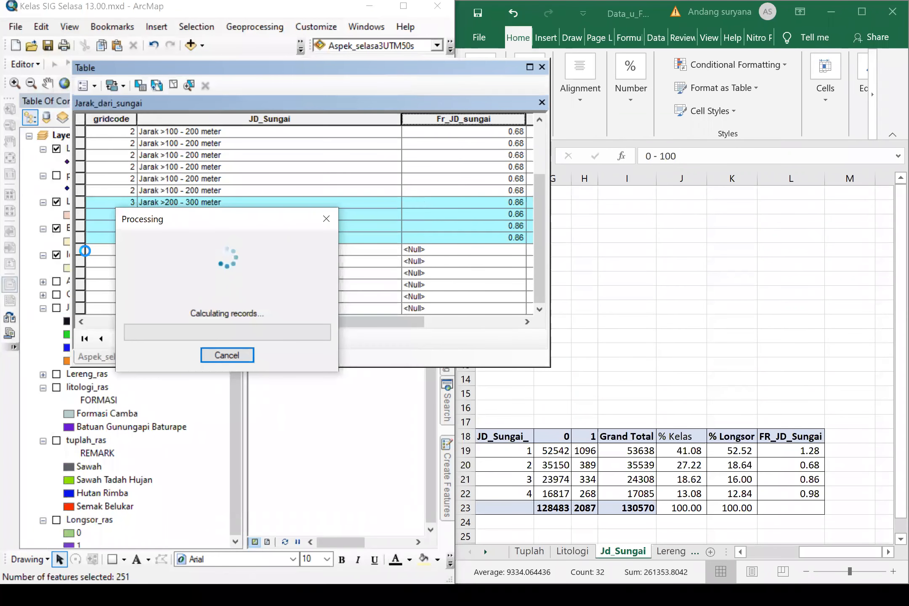
Step: Select all Jarak >300 meter records (gridcode 4) and calculate their Fr_JD_sungai as 0.98
click(79, 249)
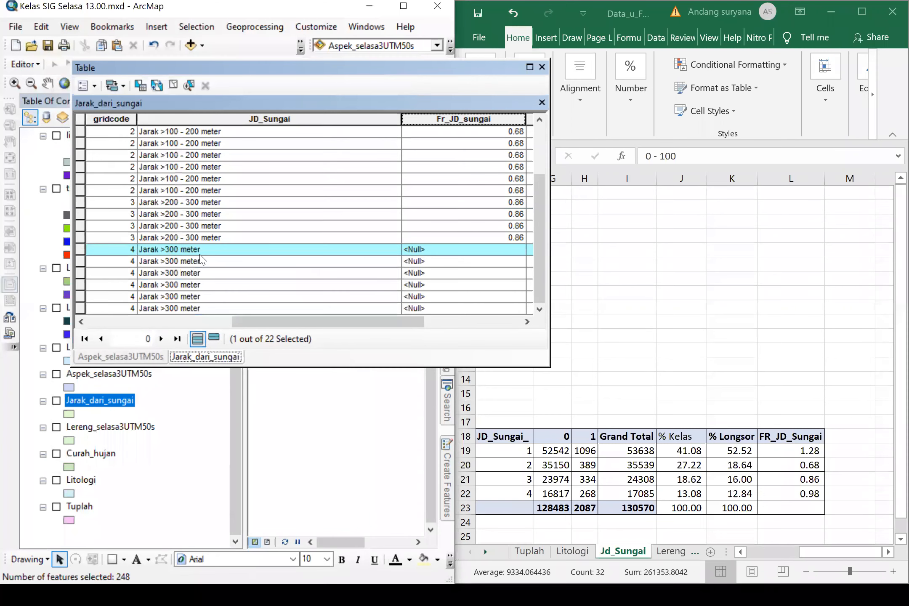
shift+click(80, 310)
right_click(488, 120)
click(575, 216)
click(108, 332)
key(BackSpace)
key(BackSpace)
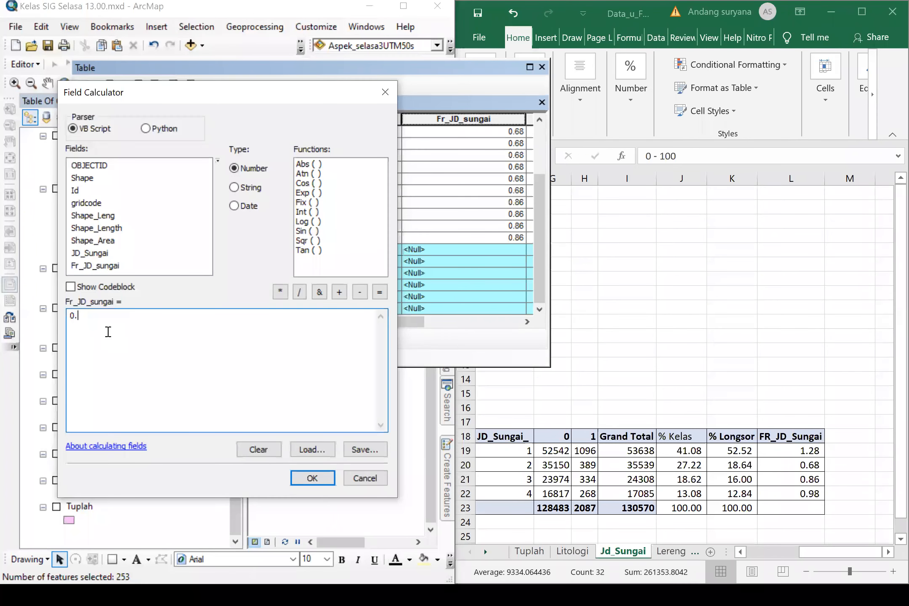
text(98)
click(315, 479)
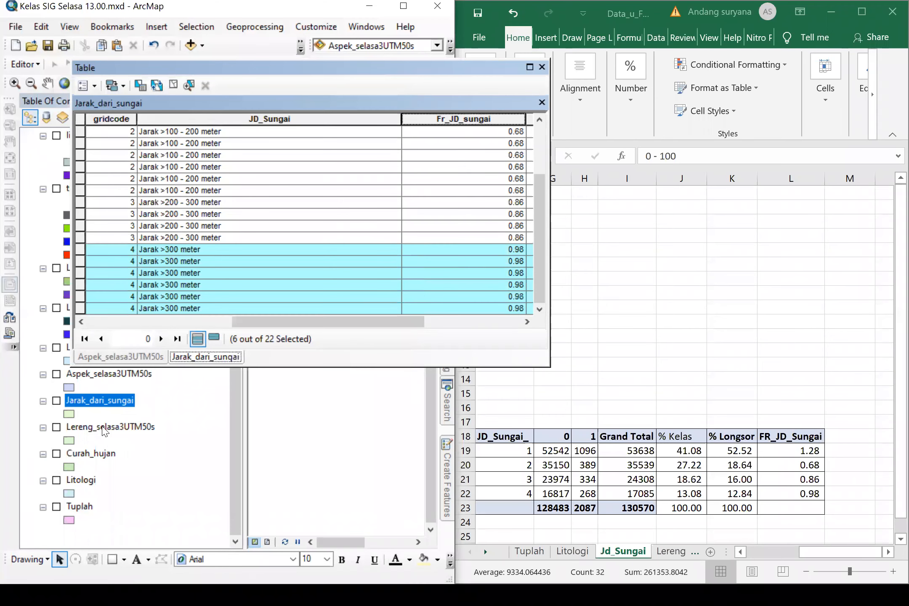
Step: Open the attribute table of the Lereng_selasa3UTM50s layer and move its K_Lereng column directly after gridcode
right_click(104, 430)
click(364, 301)
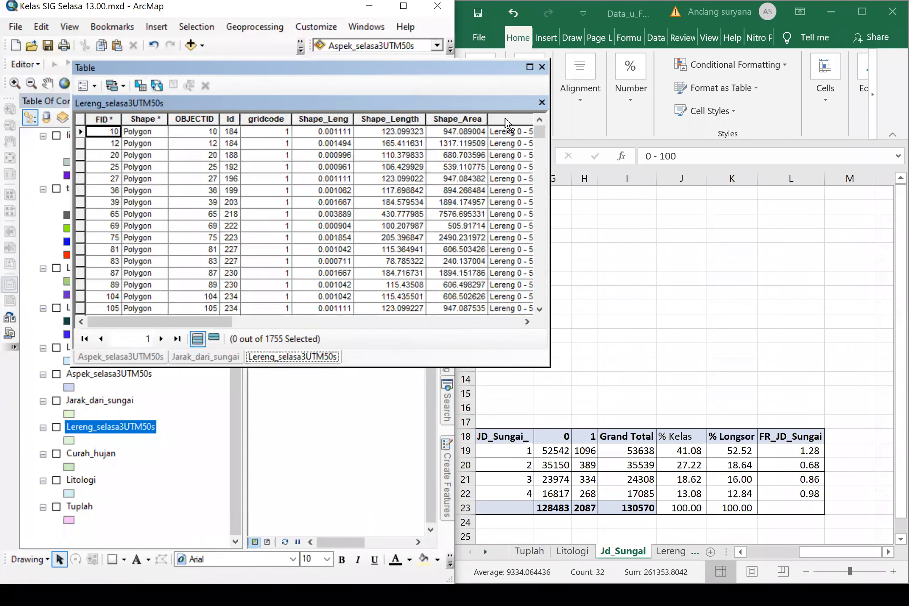
click(506, 122)
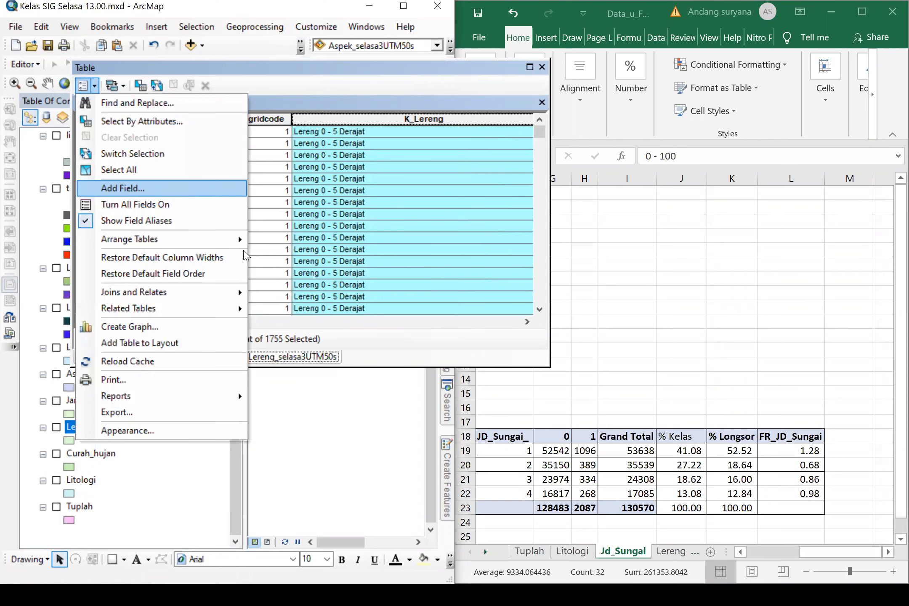
Step: Add a Double field named Fr_Lereng to the Lereng_selasa3UTM50s attribute table
key(Return)
text(F)
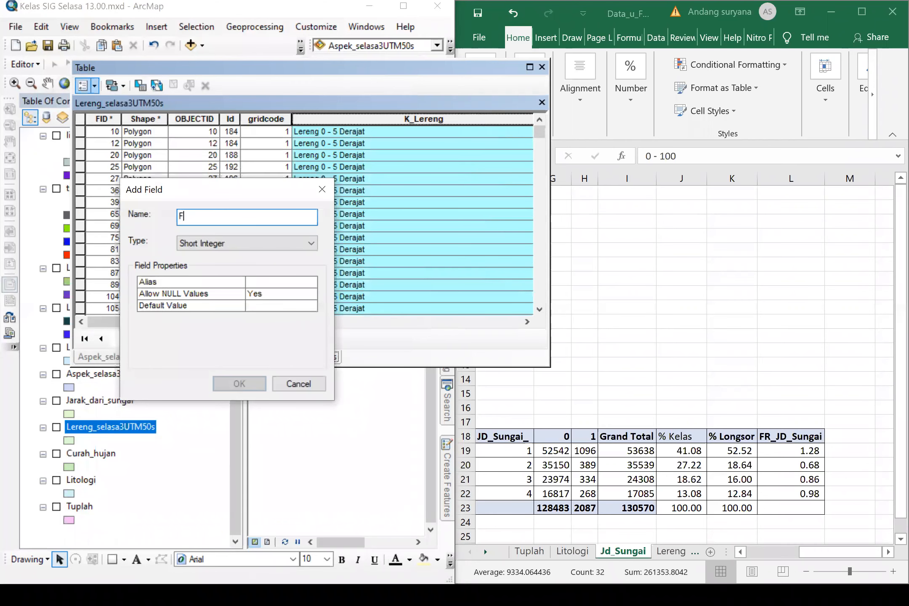
text(r_Lereng)
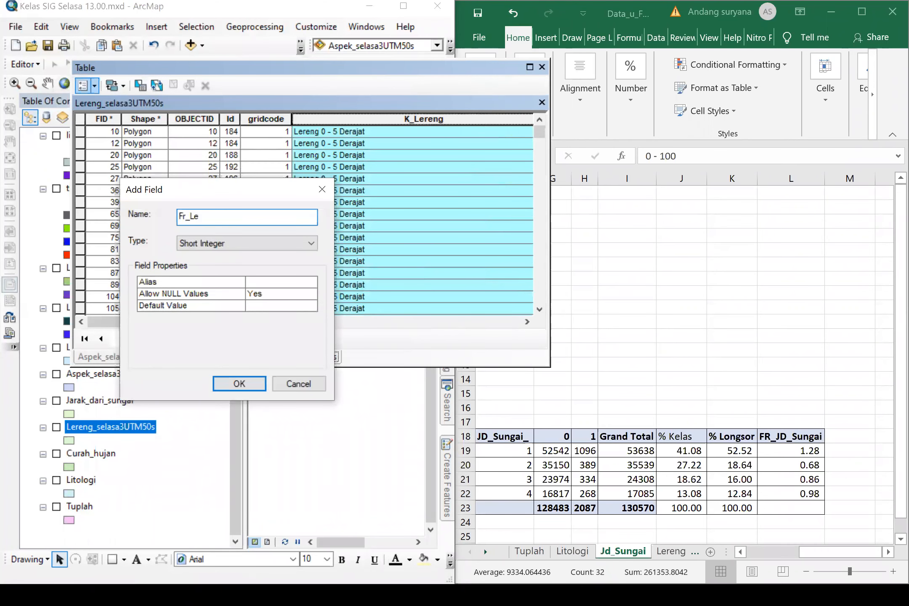
click(268, 245)
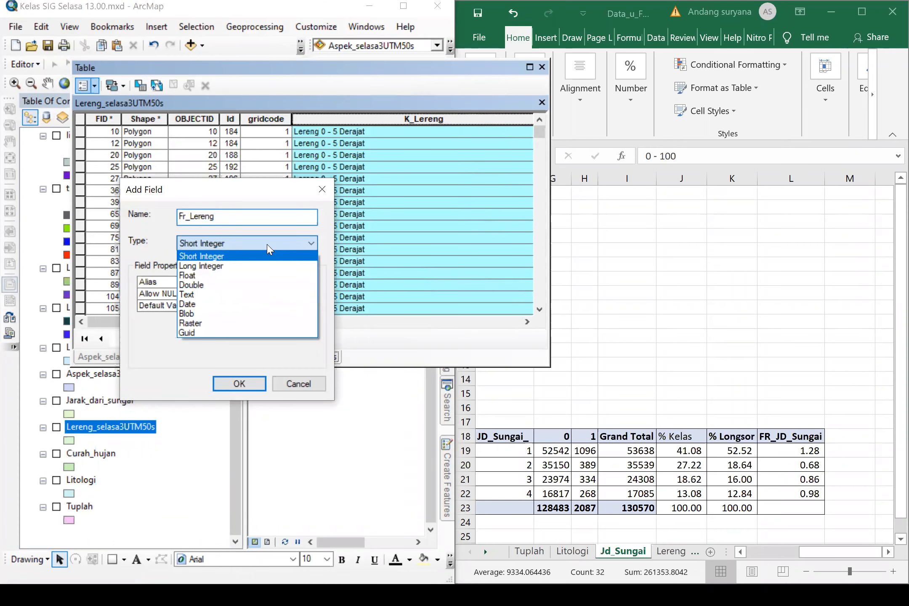
click(192, 285)
click(241, 384)
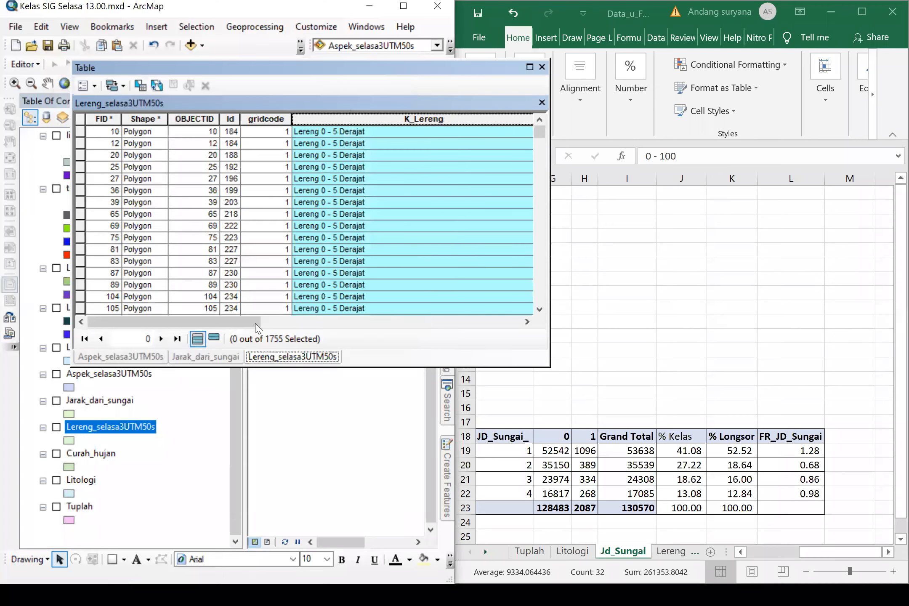
drag(256, 325, 328, 333)
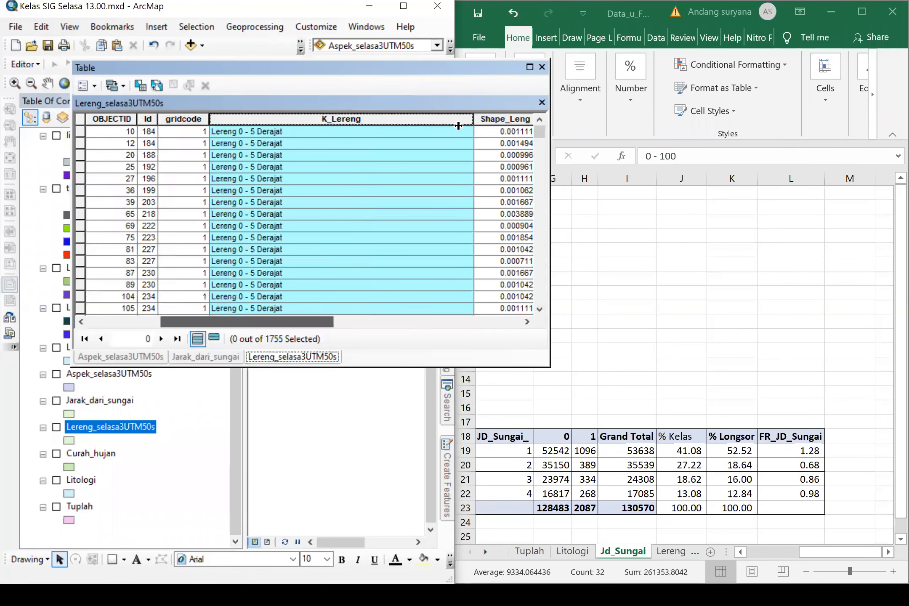
Step: Narrow the K_Lereng column and move the Fr_Lereng column directly after it in the attribute table
drag(473, 120, 314, 151)
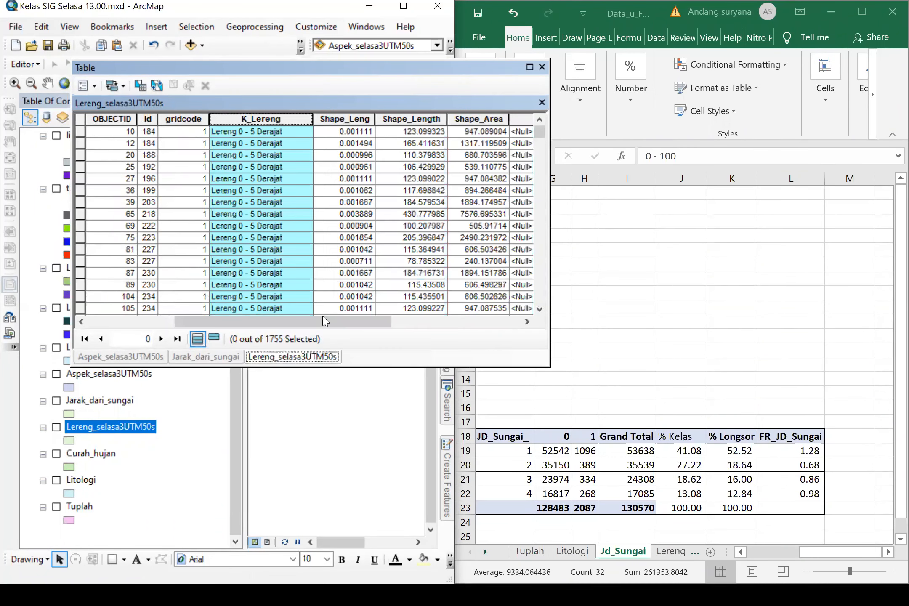
scroll(438, 117, right, 5)
click(438, 116)
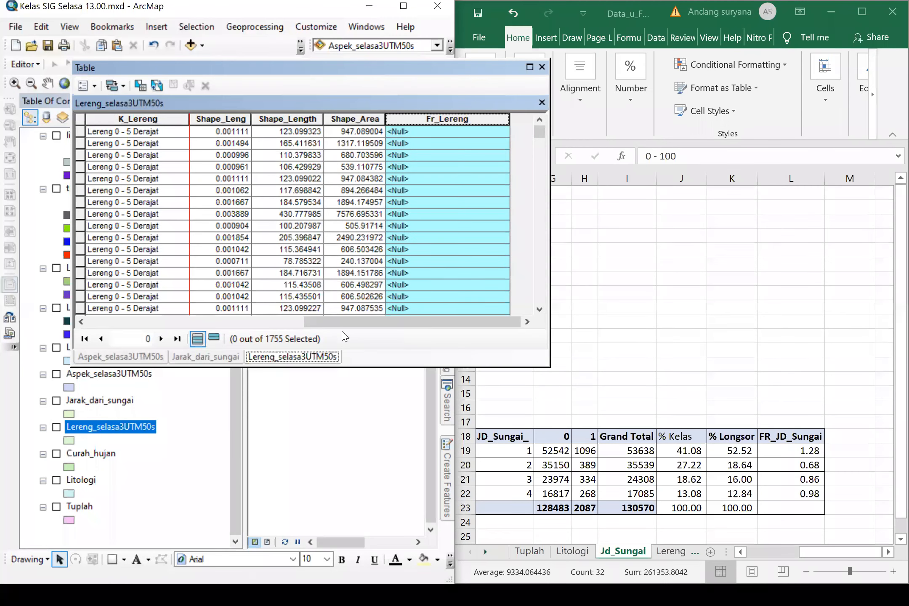
scroll(272, 340, left, 3)
scroll(87, 139, left, 1)
Step: Select the first Lereng 0 - 5 Derajat record and bring up the frequency-ratio column of the workbook's Lereng sheet
click(81, 131)
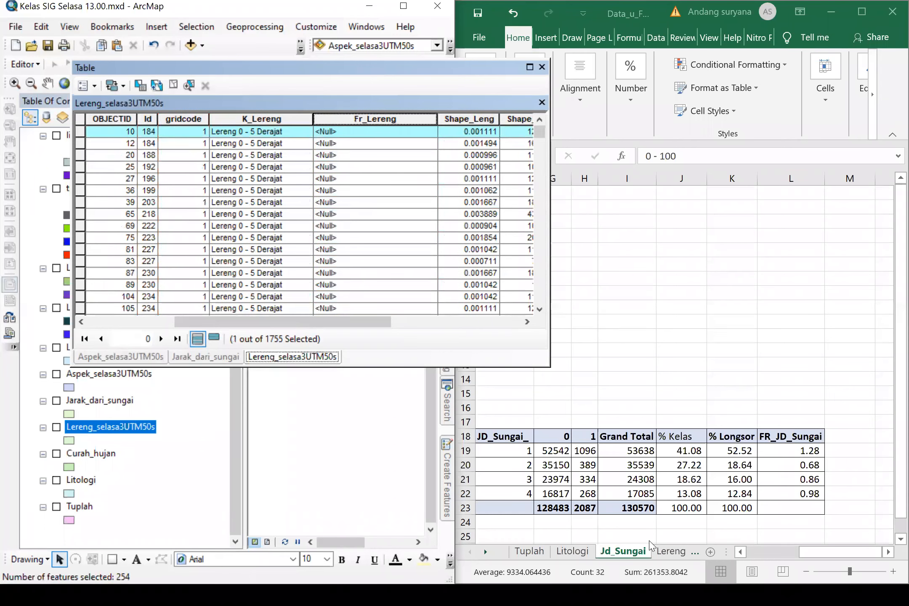
click(673, 554)
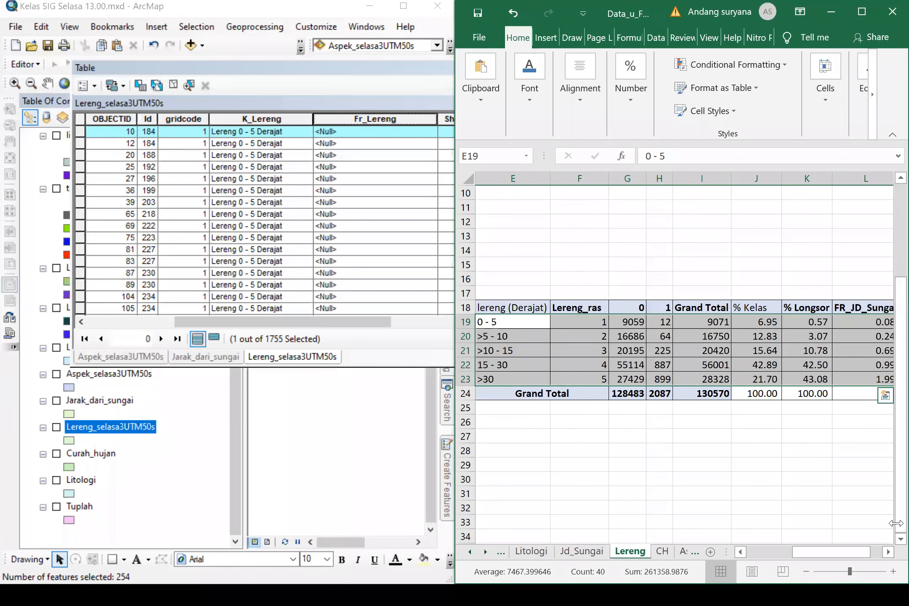
click(889, 555)
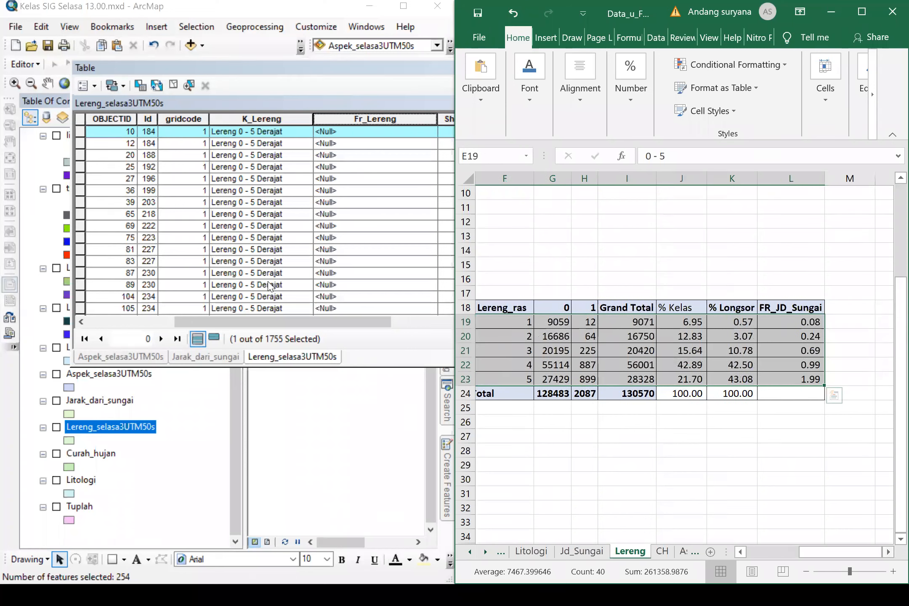
Step: Extend the selection to all Lereng 0 - 5 Derajat records (gridcode 1) and calculate their Fr_Lereng as 0.08
scroll(77, 164, down, 5)
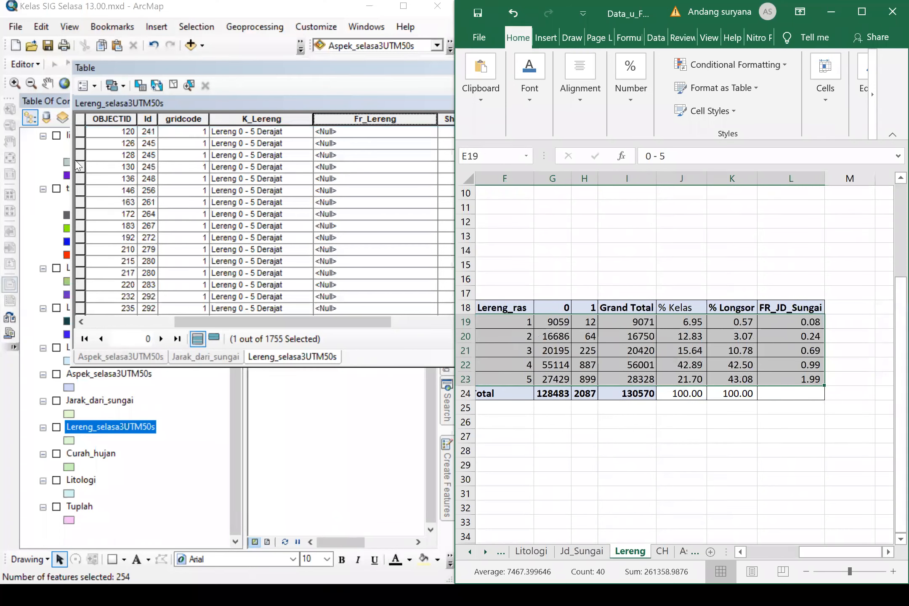
scroll(78, 165, down, 15)
scroll(78, 165, down, 5)
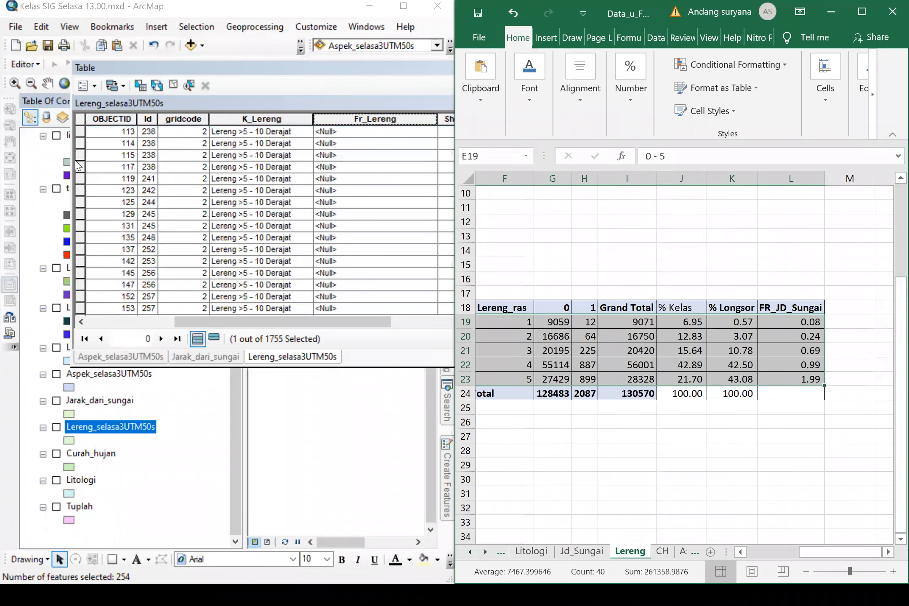
scroll(78, 165, up, 5)
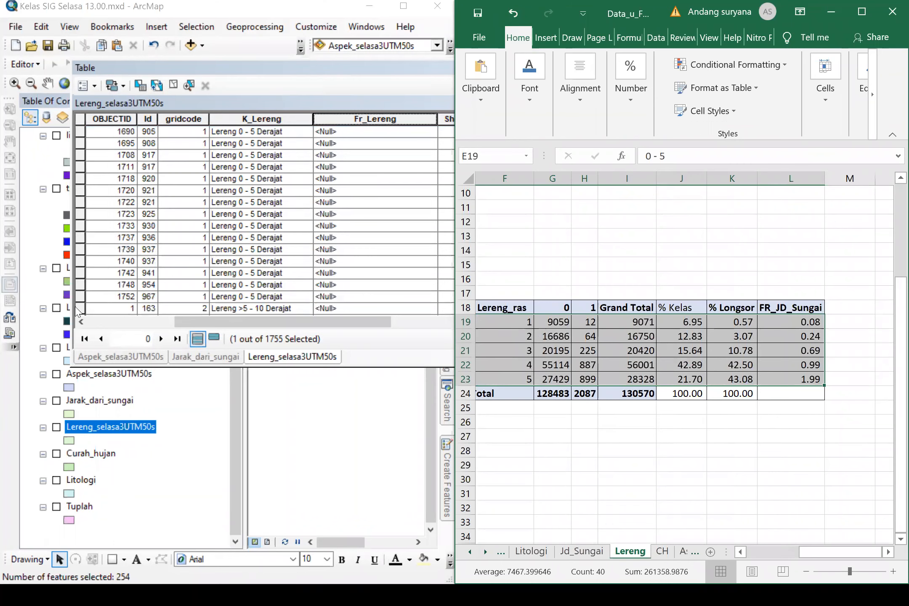
shift+click(82, 294)
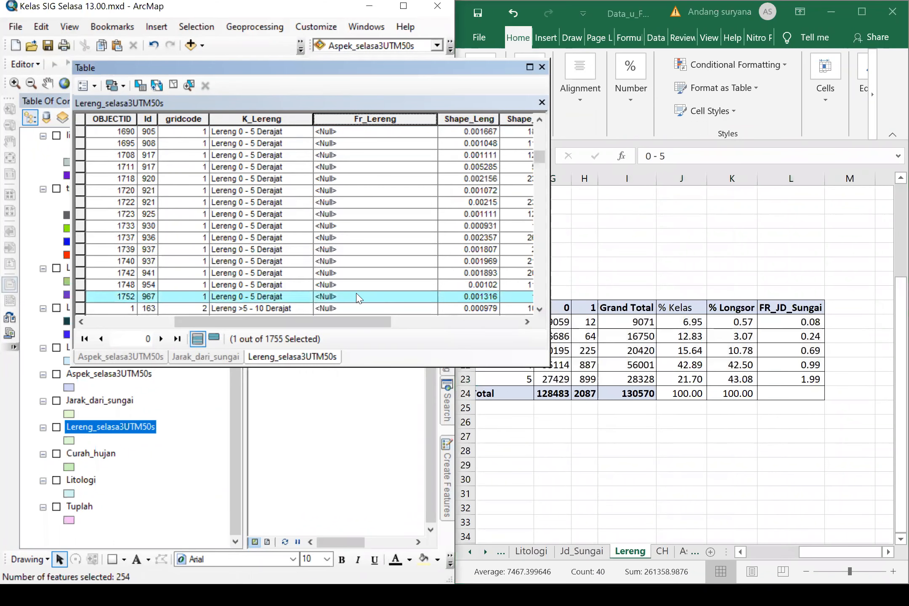
right_click(393, 120)
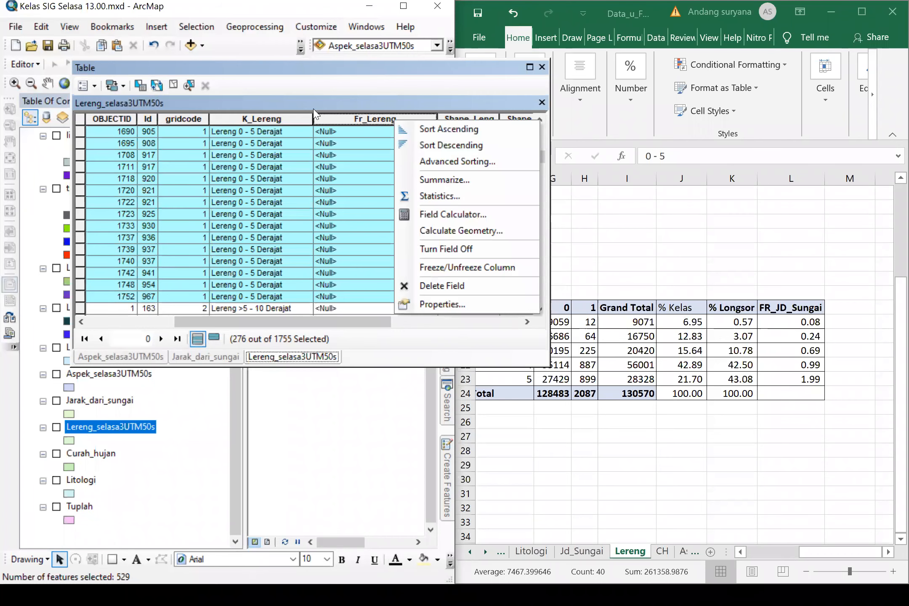
click(332, 121)
right_click(340, 118)
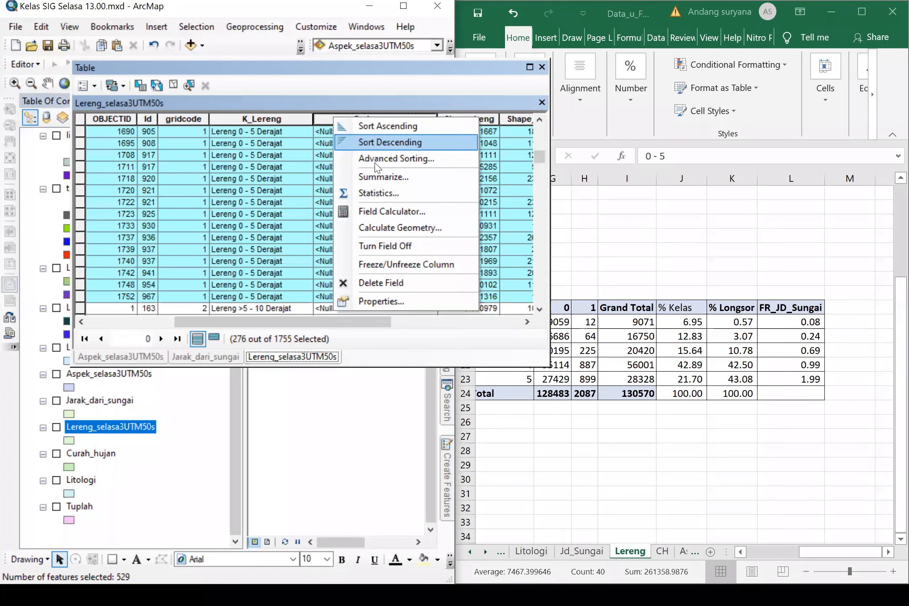
click(392, 212)
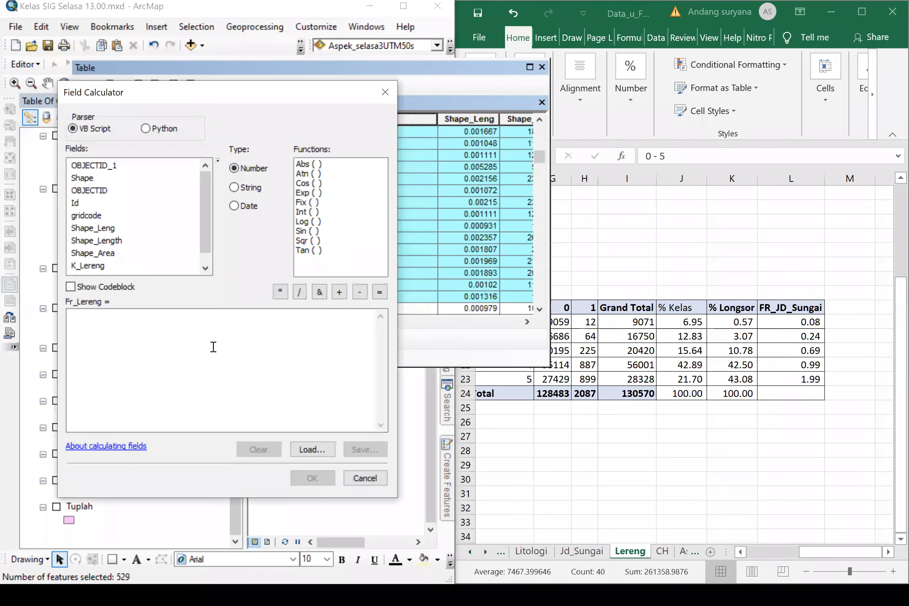
click(214, 346)
text(0.08)
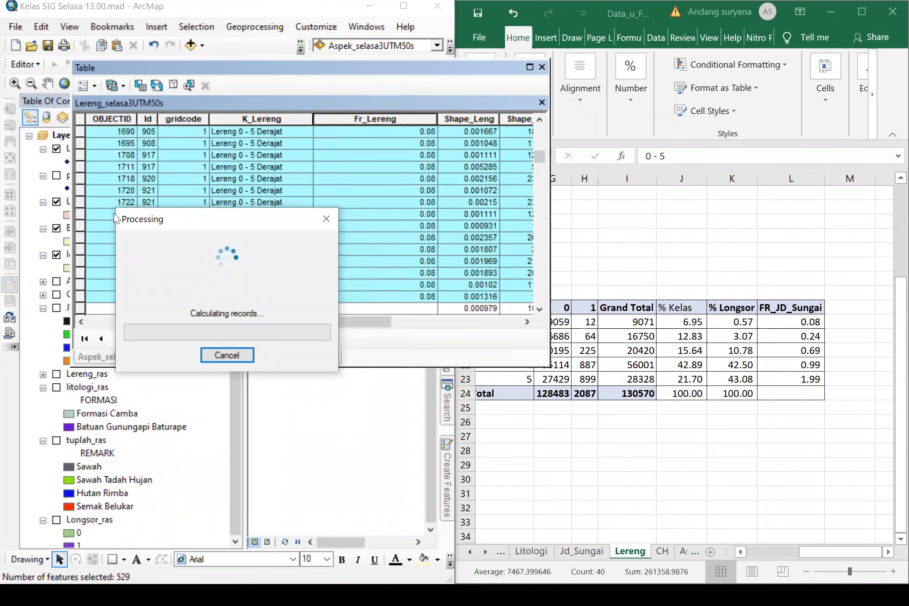
Step: Select all Lereng >5 - 10 Derajat records (gridcode 2) and calculate their Fr_Lereng as 0.24
click(82, 311)
scroll(263, 238, down, 8)
scroll(264, 242, down, 10)
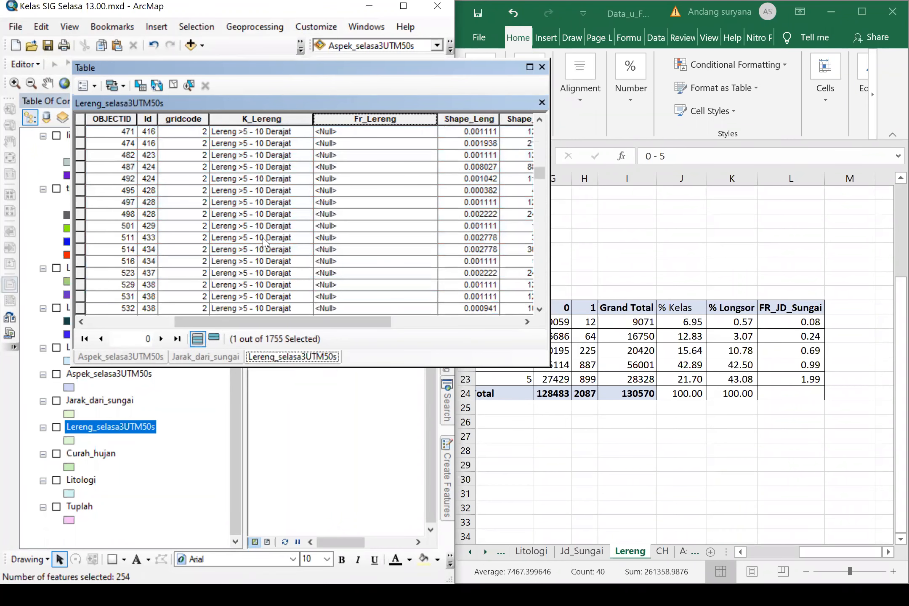
scroll(264, 242, down, 10)
scroll(265, 242, down, 10)
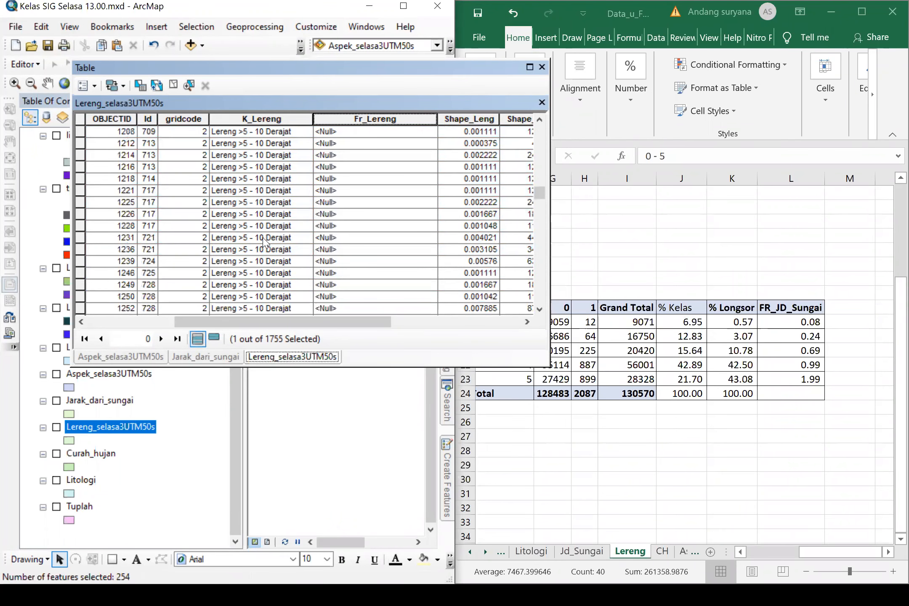
scroll(264, 242, down, 10)
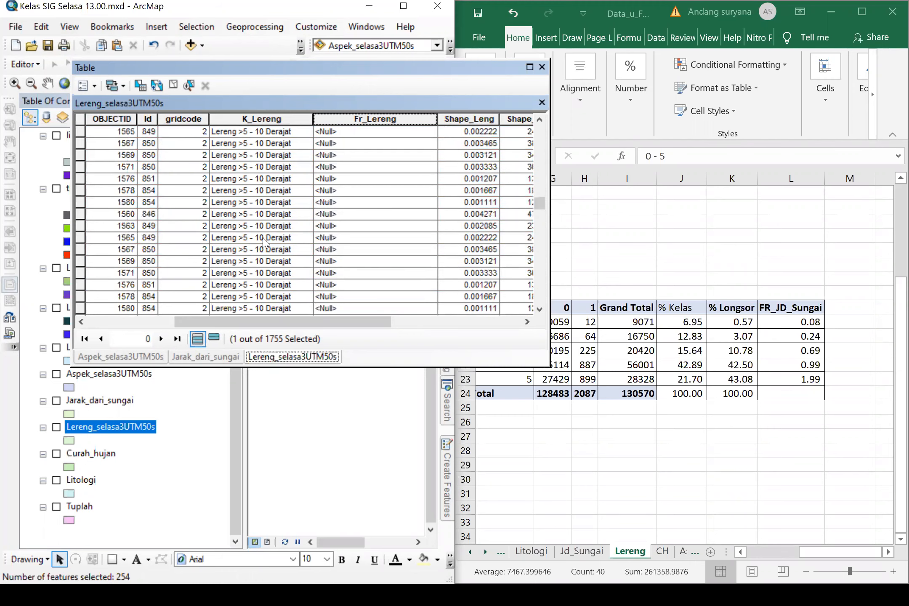
scroll(264, 242, down, 10)
scroll(108, 254, up, 5)
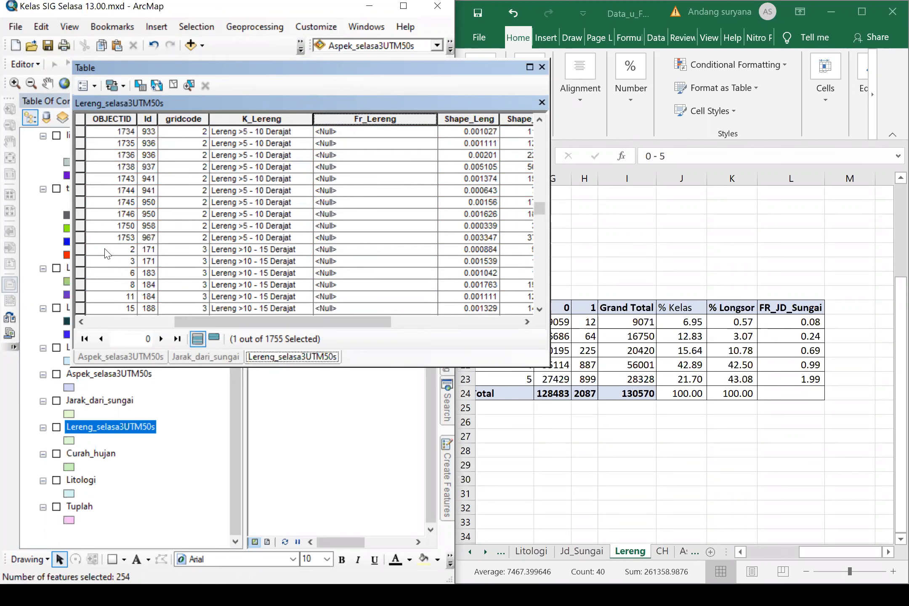
shift+click(80, 238)
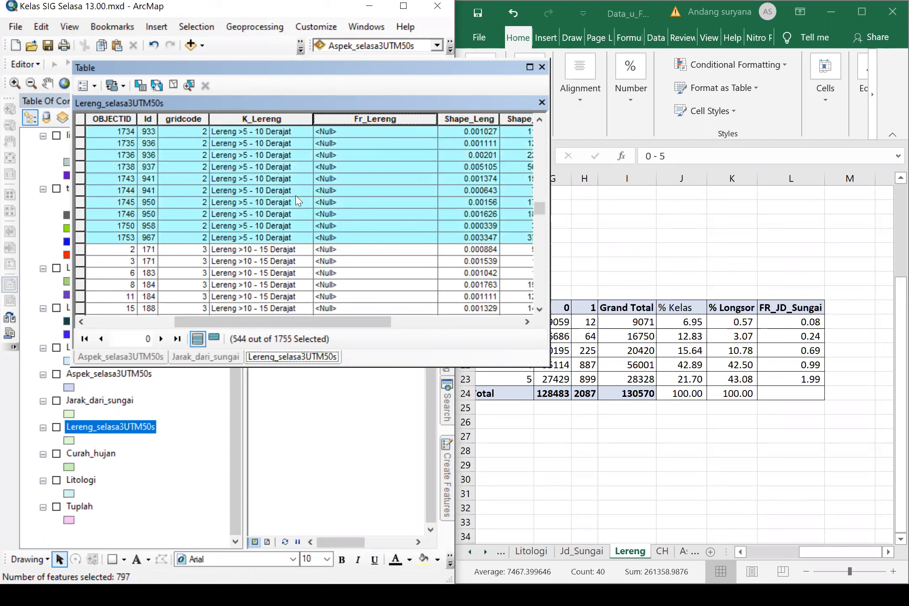
right_click(379, 122)
click(436, 211)
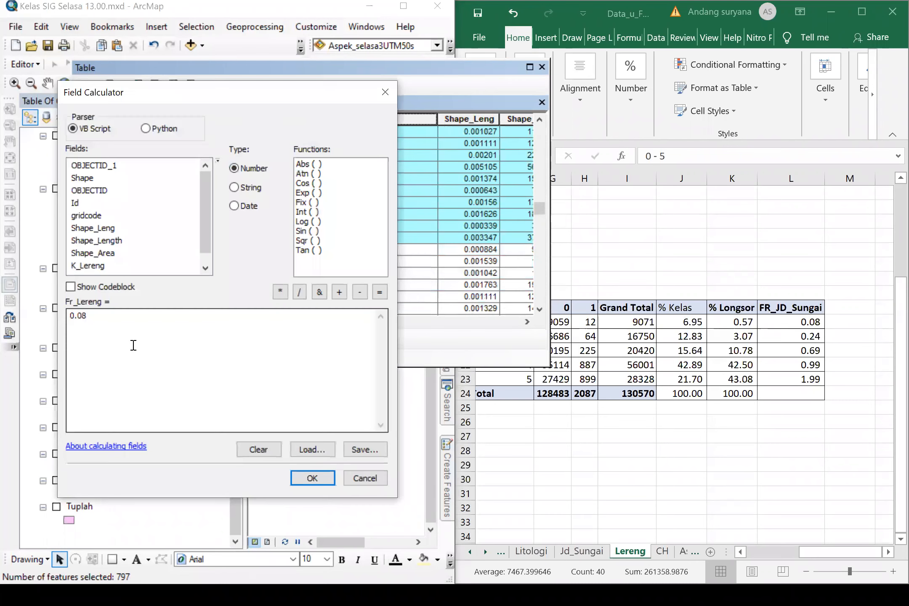
click(134, 345)
key(BackSpace)
key(BackSpace)
text(24)
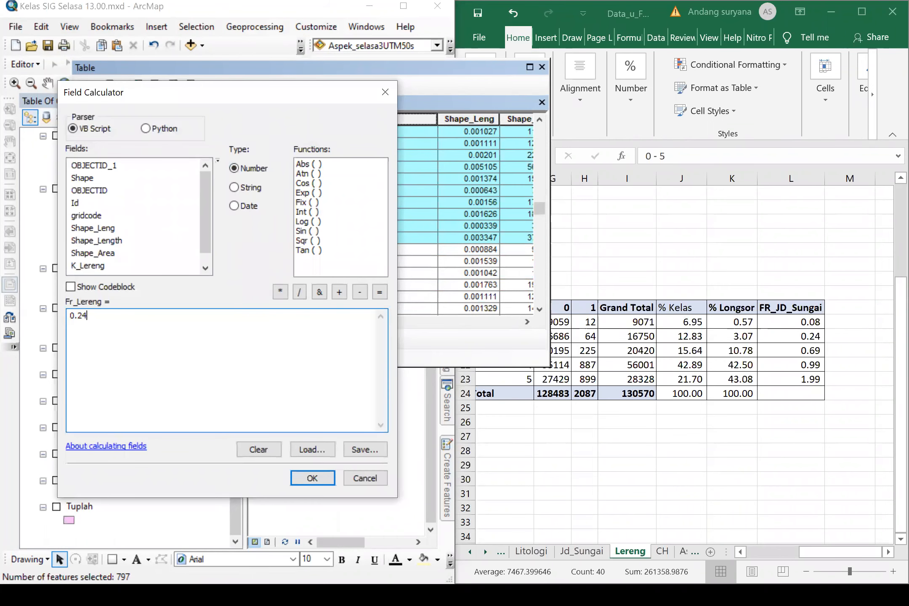
click(299, 480)
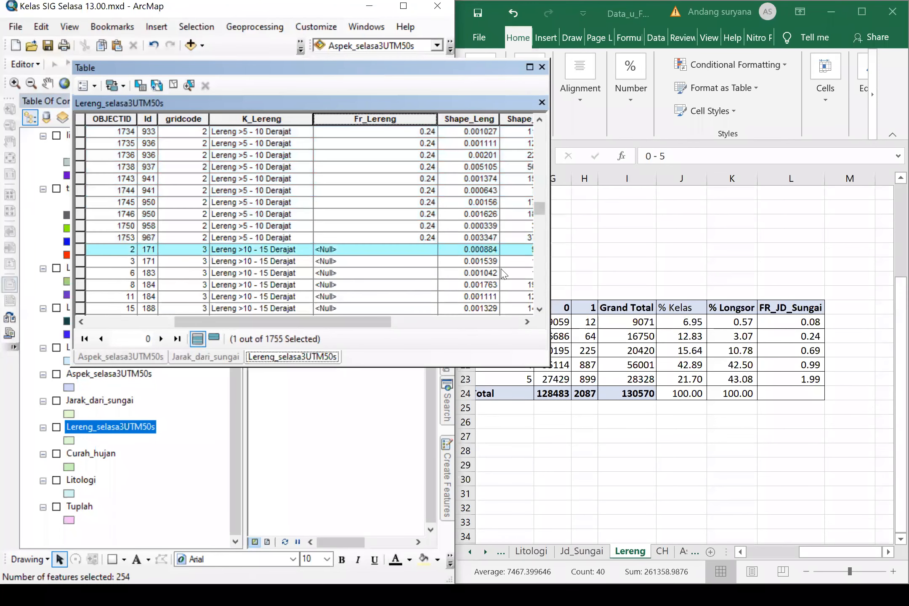
Step: Select all Lereng >10 - 15 Derajat records (gridcode 3) and calculate their Fr_Lereng as 0.69
scroll(503, 274, down, 10)
scroll(503, 273, down, 10)
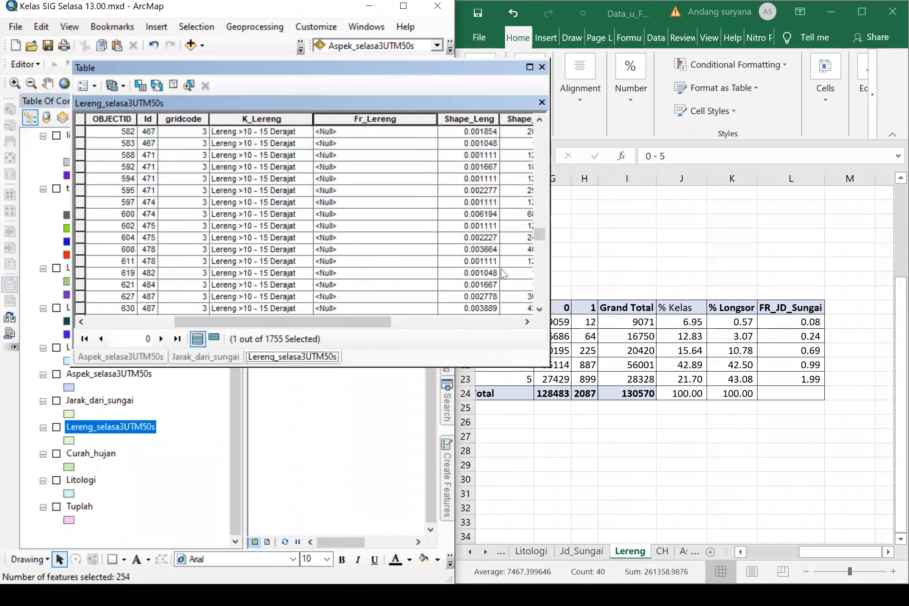
scroll(503, 274, down, 10)
scroll(503, 273, down, 10)
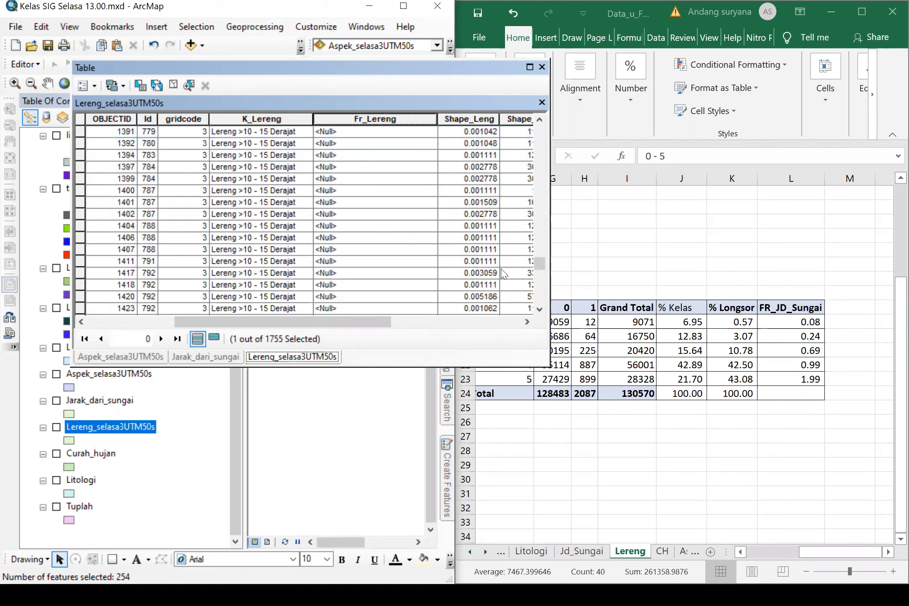
scroll(503, 273, down, 10)
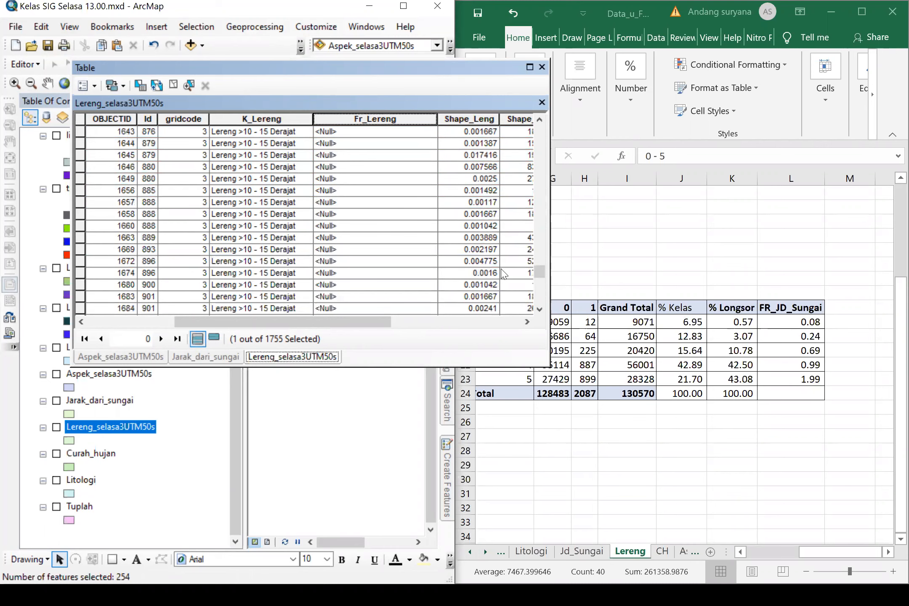
scroll(503, 274, down, 3)
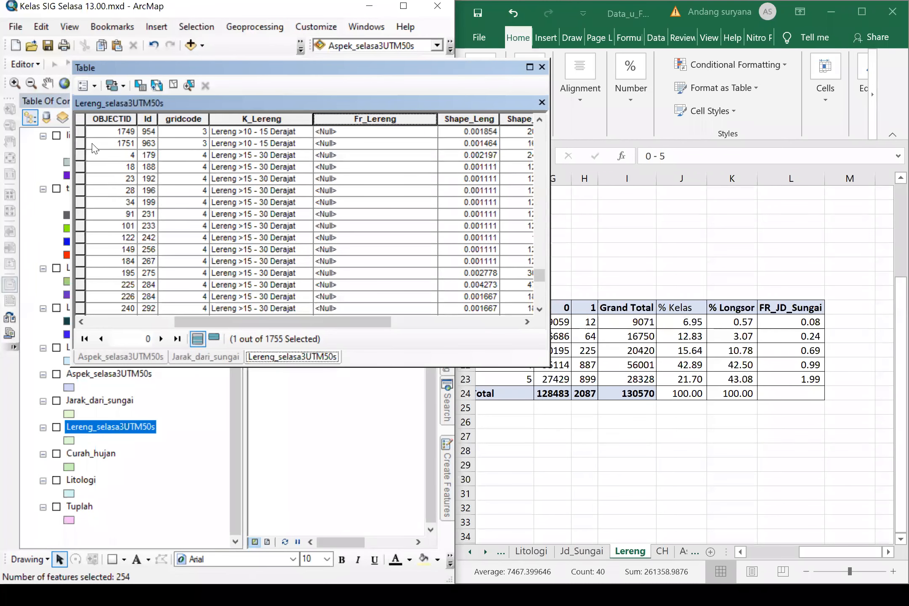
shift+click(80, 144)
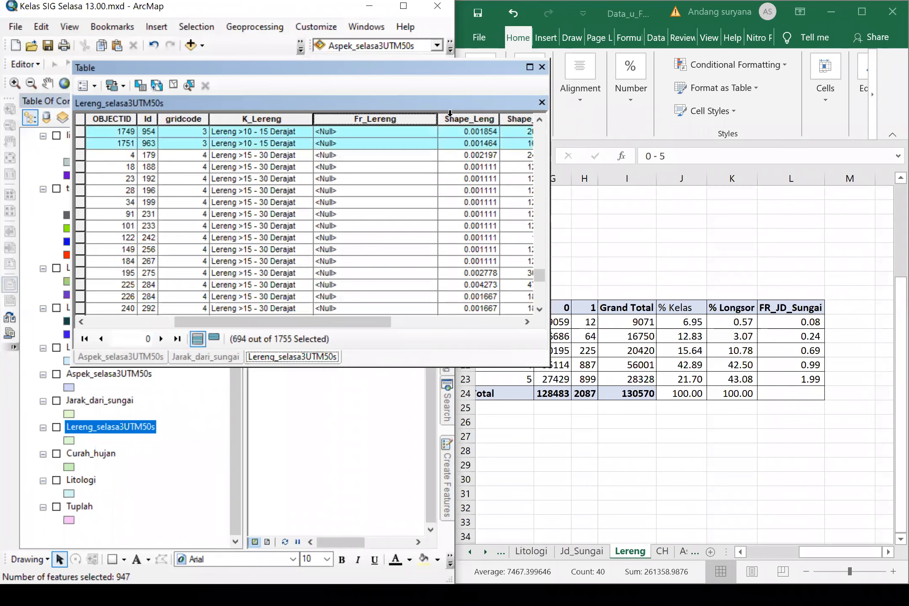
right_click(410, 124)
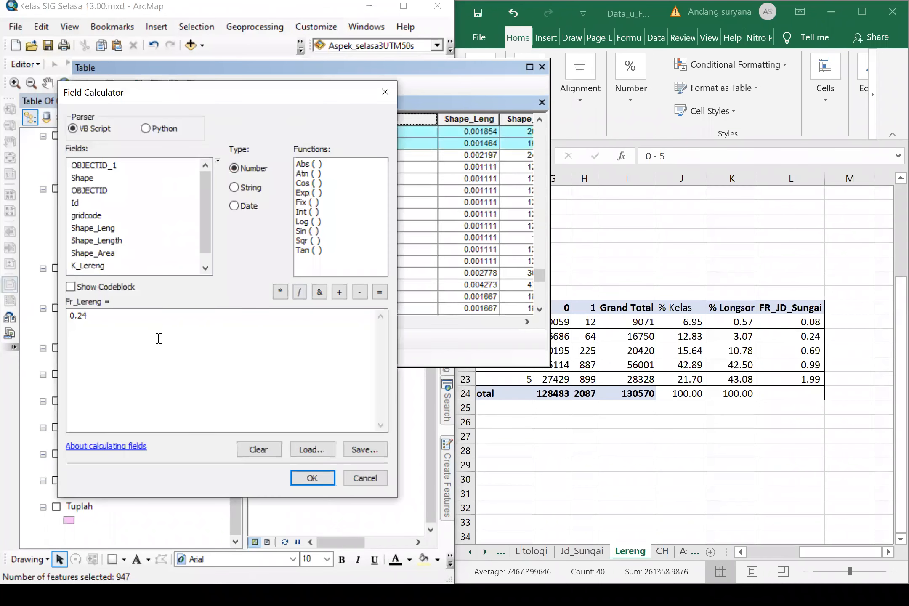
click(159, 338)
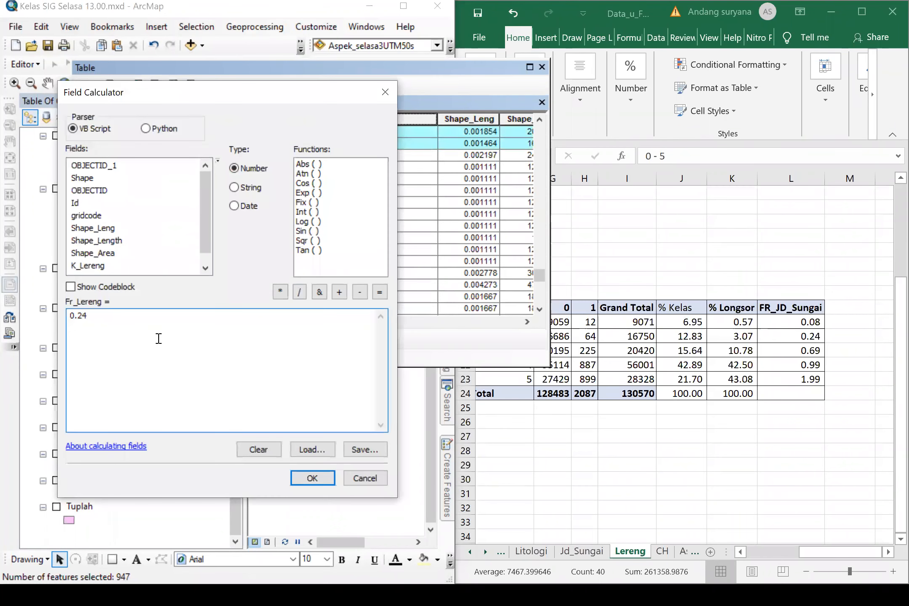
key(BackSpace)
key(BackSpace)
text(69)
click(311, 478)
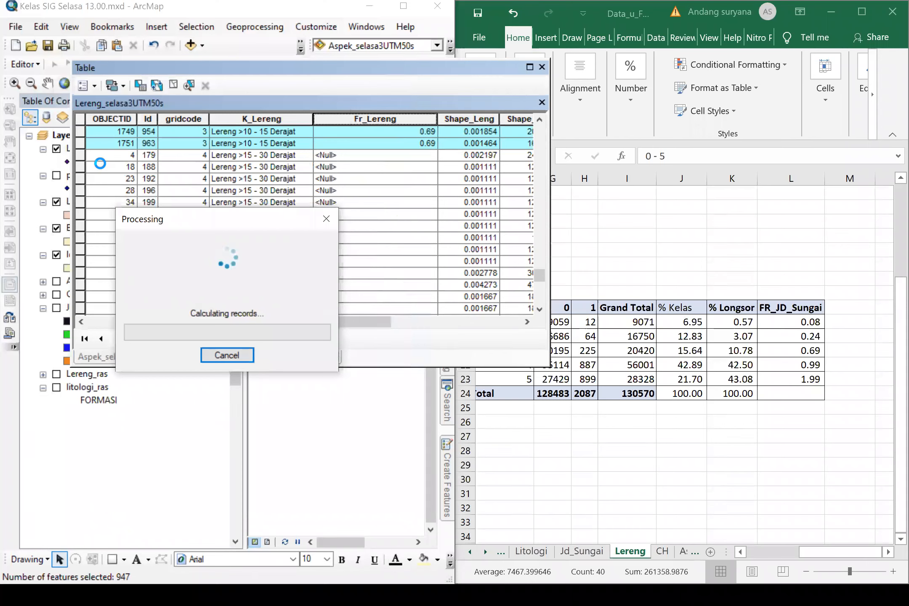
Step: Select all Lereng >15 - 30 Derajat records (gridcode 4) and calculate their Fr_Lereng as 0.99
click(81, 156)
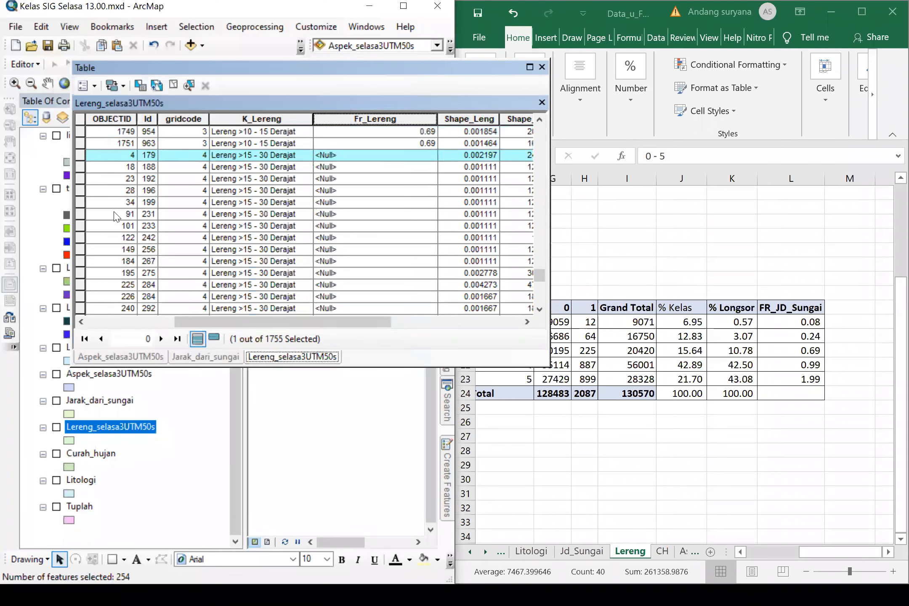
scroll(117, 217, down, 10)
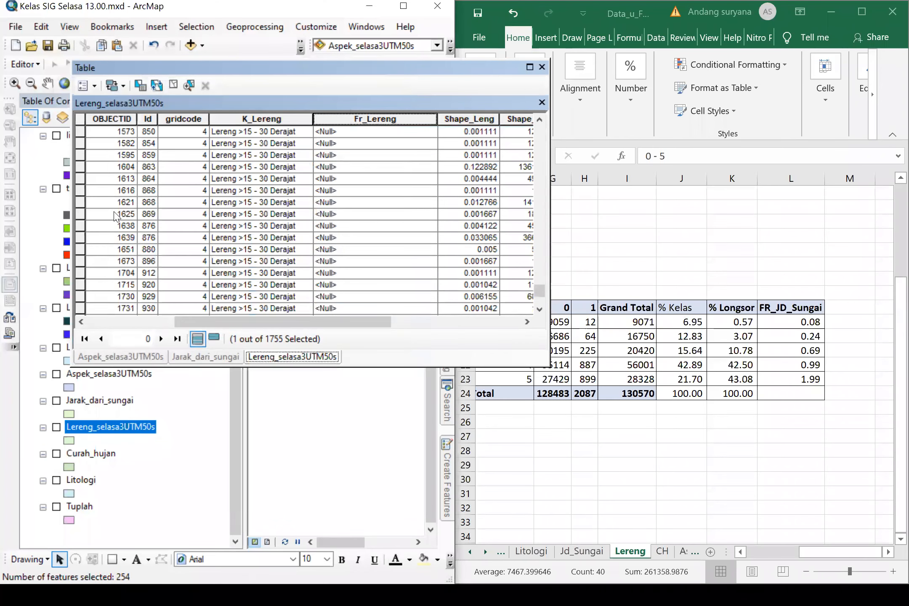
scroll(117, 216, down, 5)
scroll(117, 217, up, 5)
scroll(101, 217, down, 4)
scroll(84, 221, up, 3)
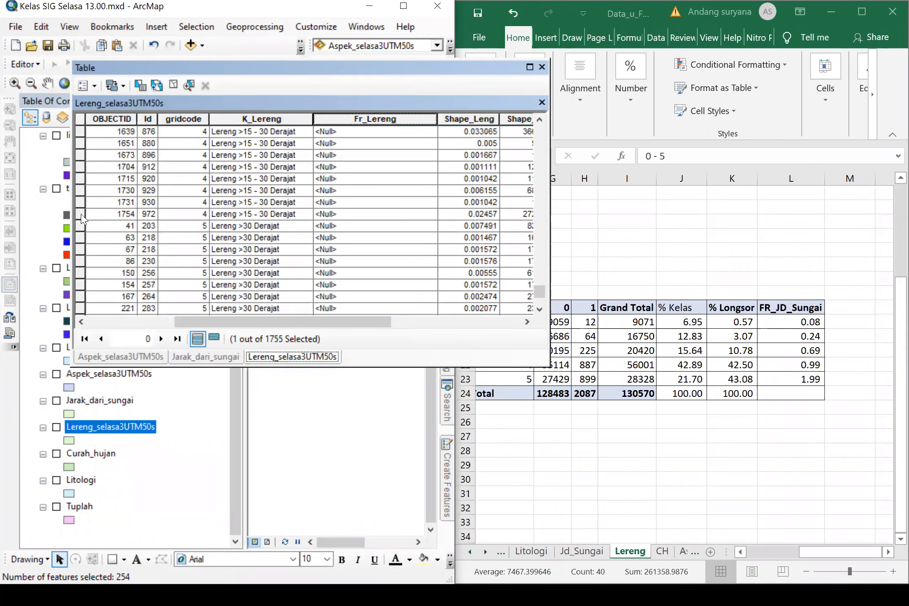
shift+click(81, 214)
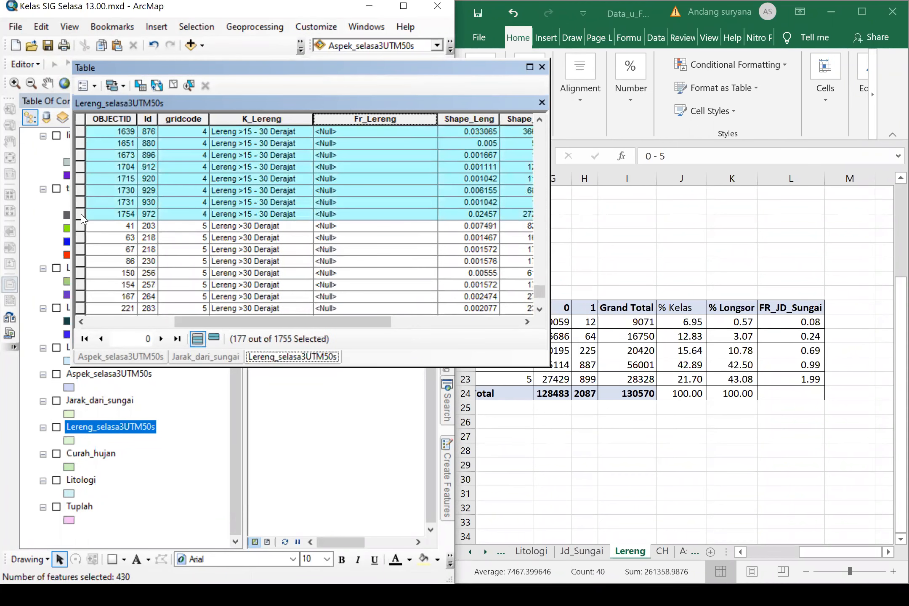
right_click(391, 119)
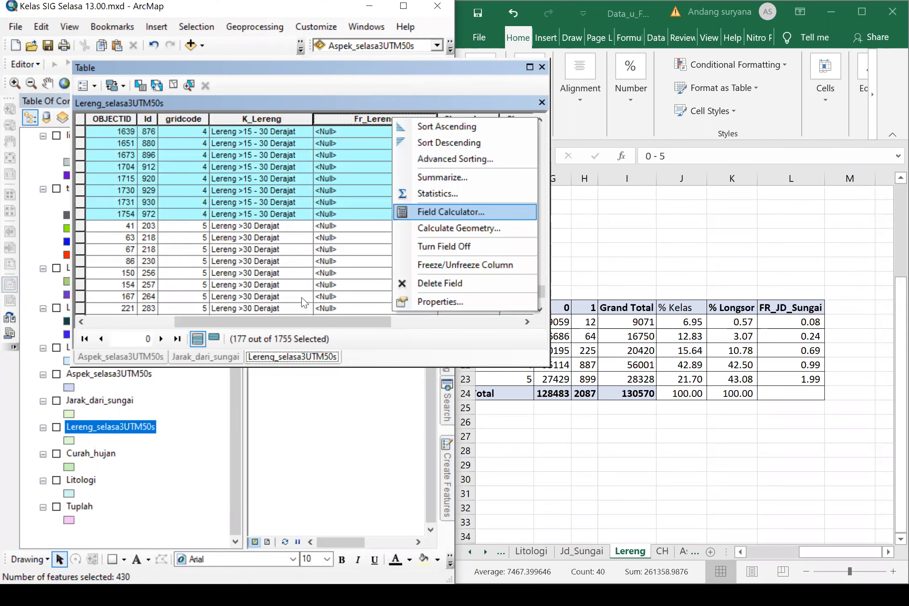
click(446, 211)
double_click(78, 324)
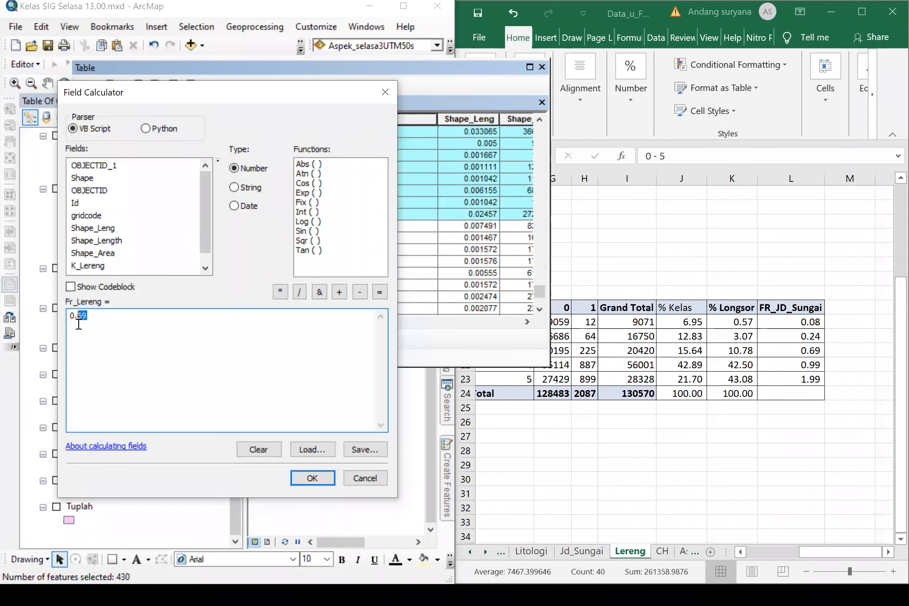
text(99)
key(Return)
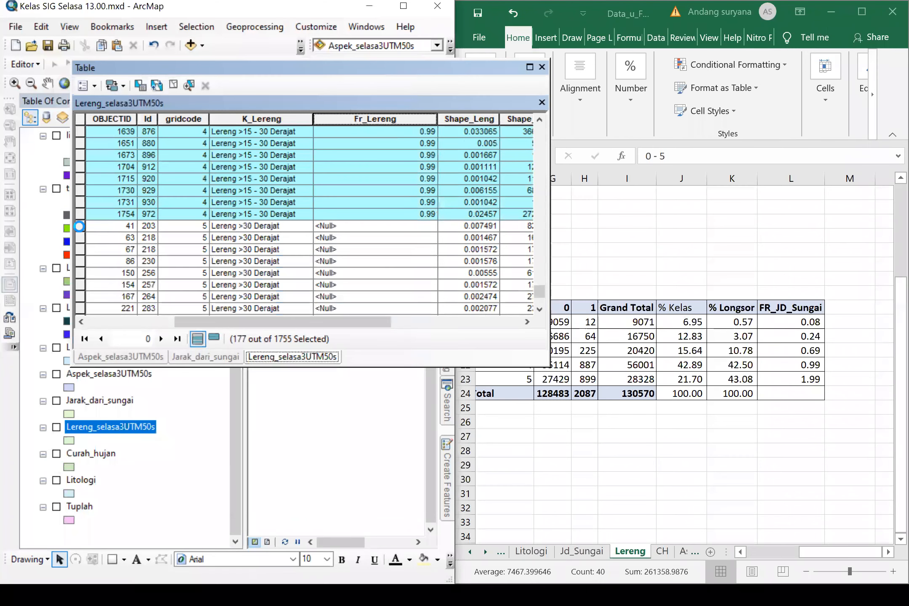
Step: Select all Lereng >30 Derajat records (gridcode 5) and calculate their Fr_Lereng as 1.99
click(79, 227)
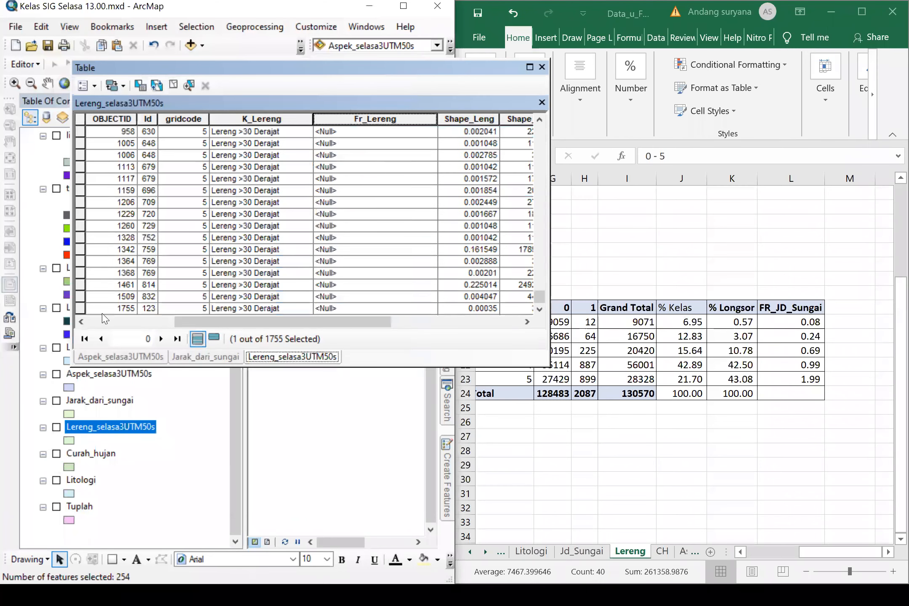
shift+click(79, 310)
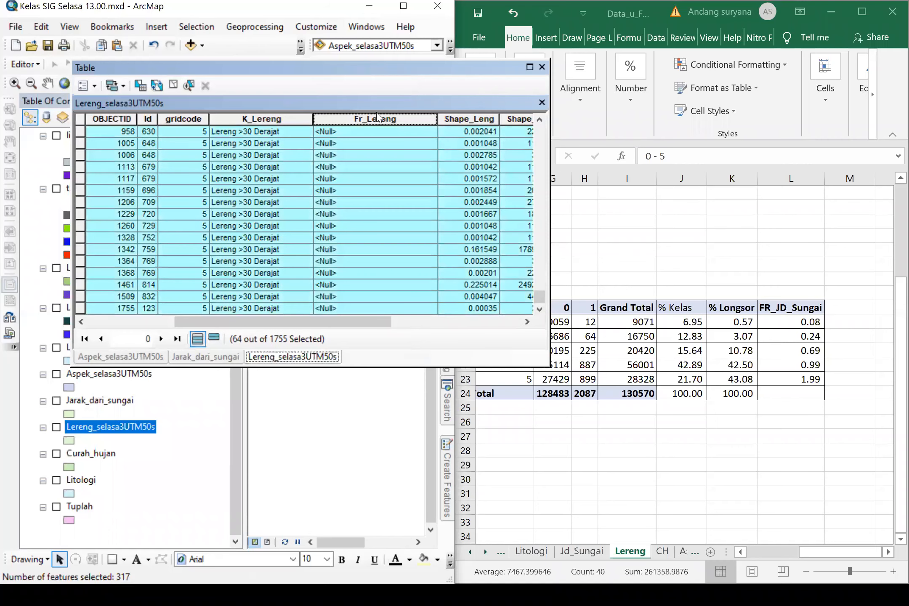
right_click(376, 119)
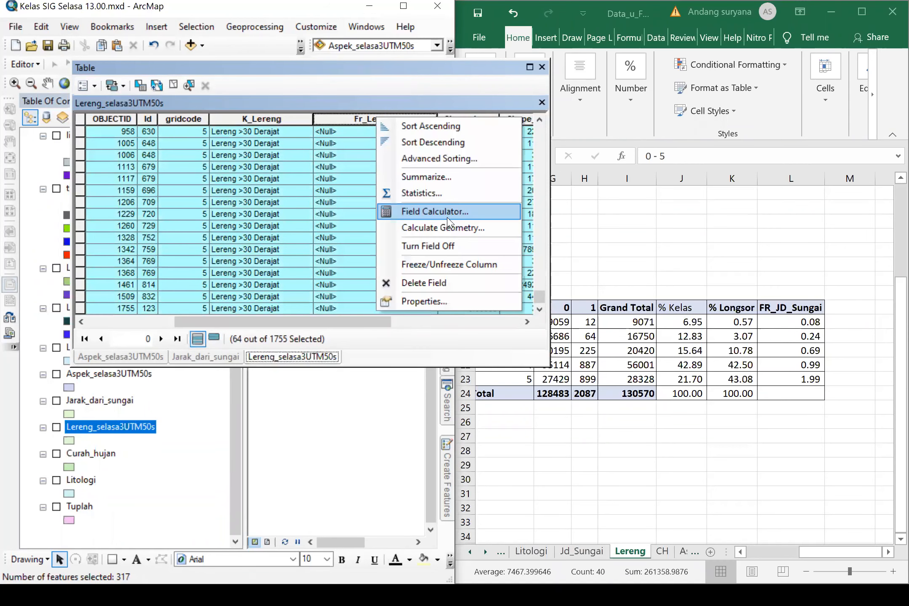
click(451, 210)
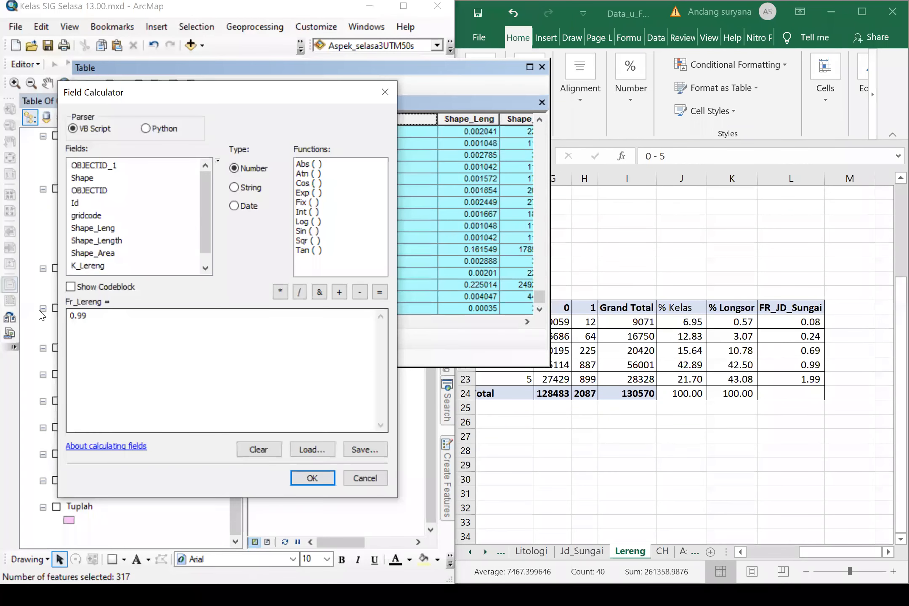
drag(69, 314, 135, 325)
click(135, 325)
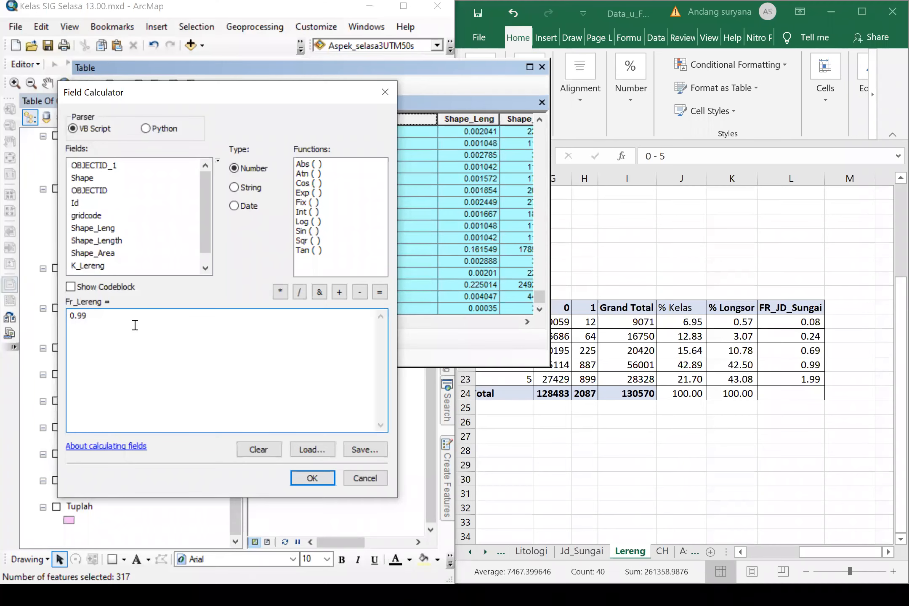
key(Home)
key(Delete)
text(1)
click(326, 476)
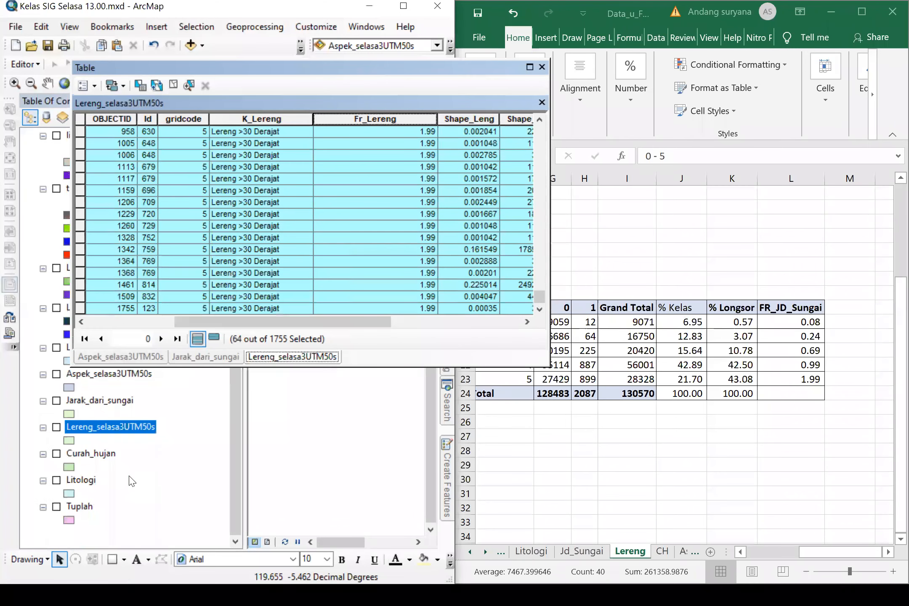
Step: Open the Curah_hujan layer's attribute table and add a Double field named FR_ch
click(107, 457)
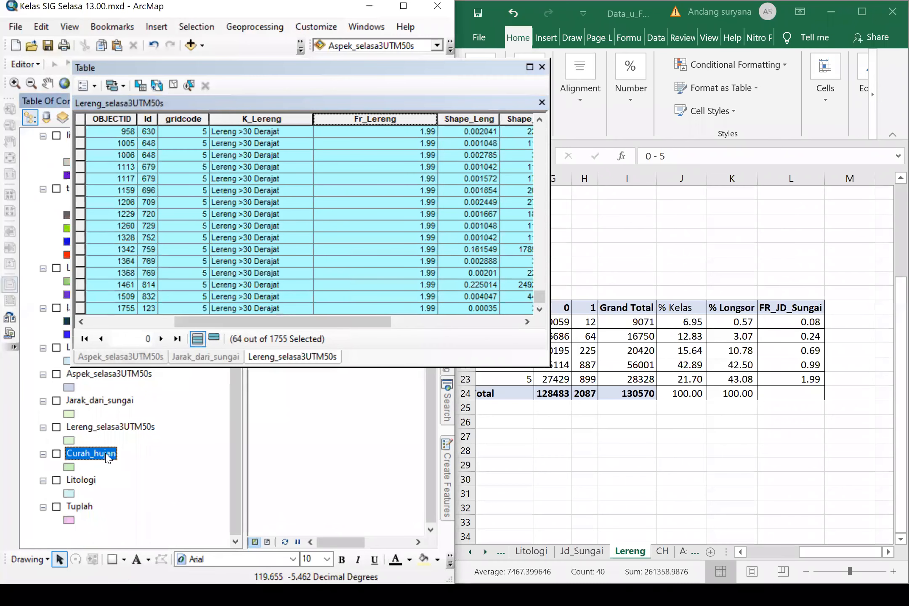
right_click(87, 453)
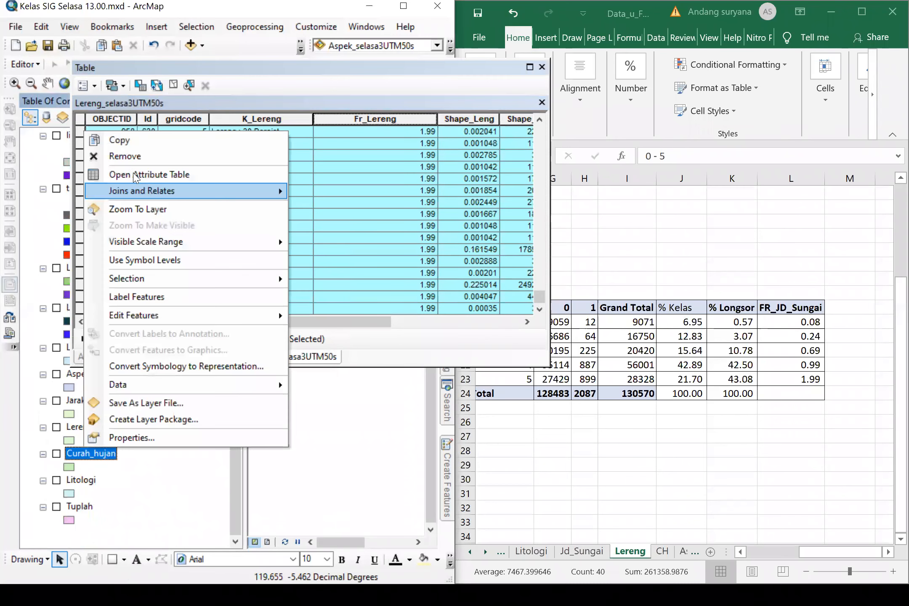
click(143, 174)
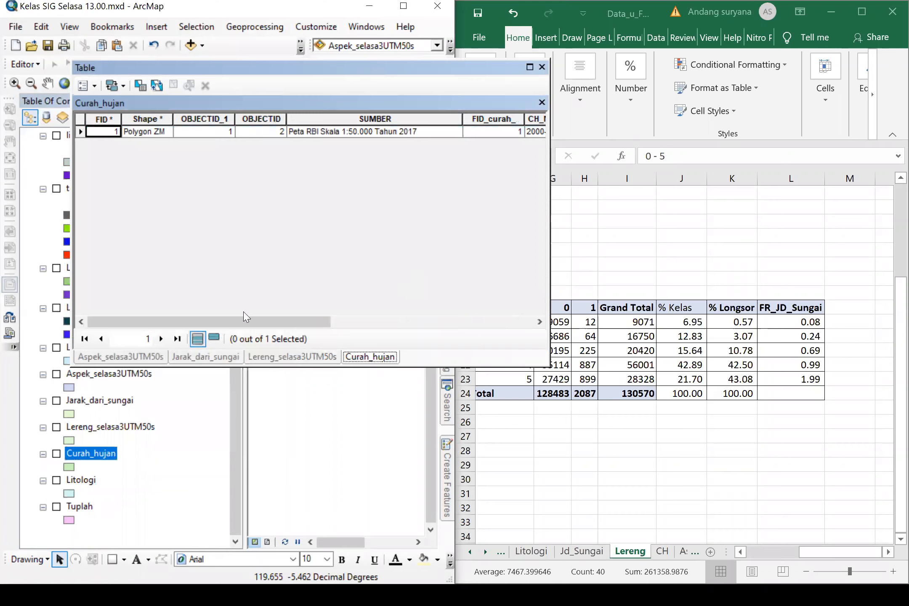
drag(246, 326, 466, 326)
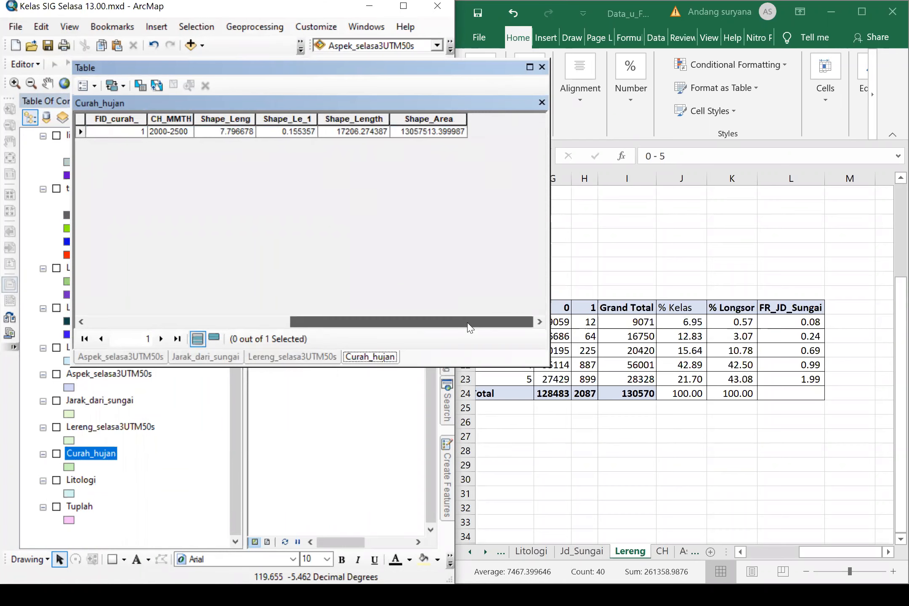
click(95, 86)
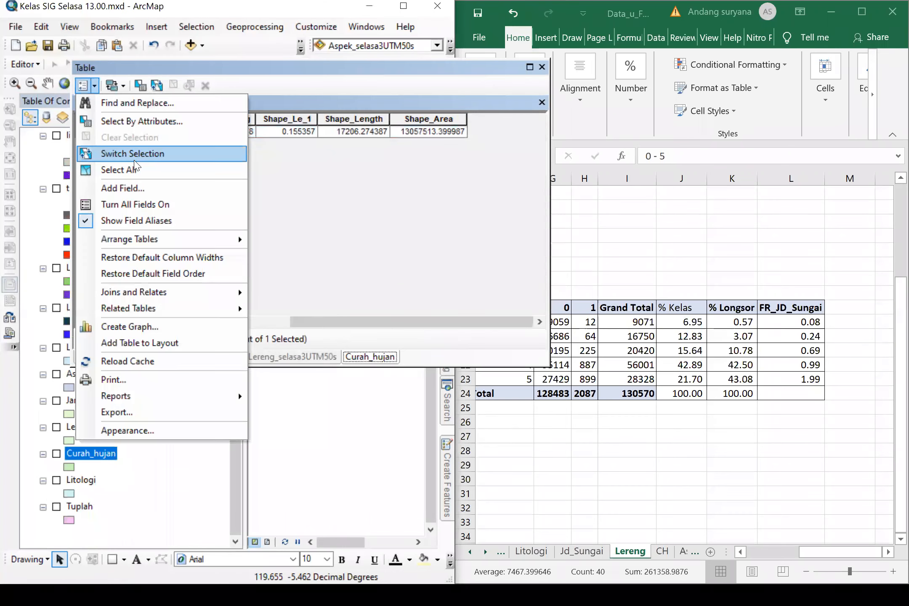
click(122, 188)
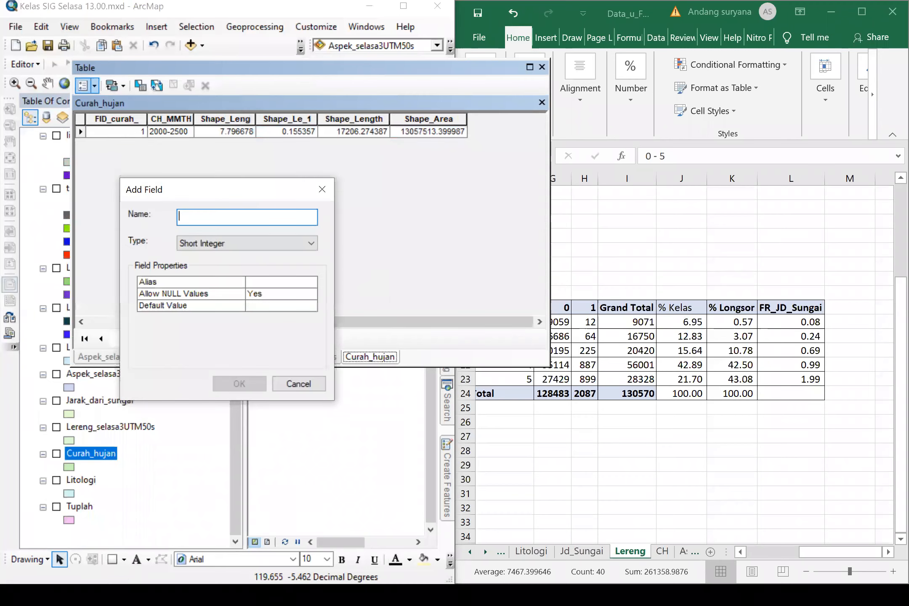
text(FR)
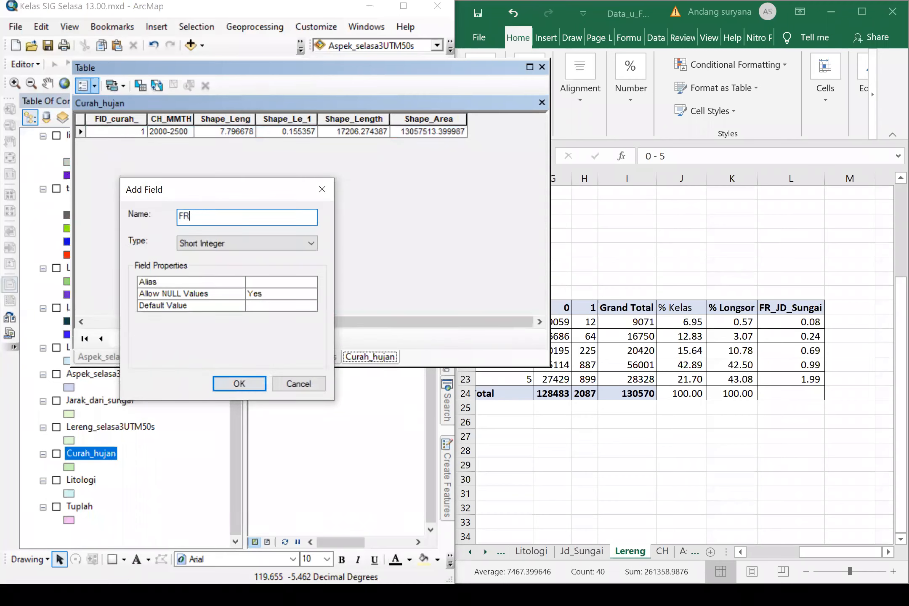
text(_ch)
click(310, 244)
click(257, 278)
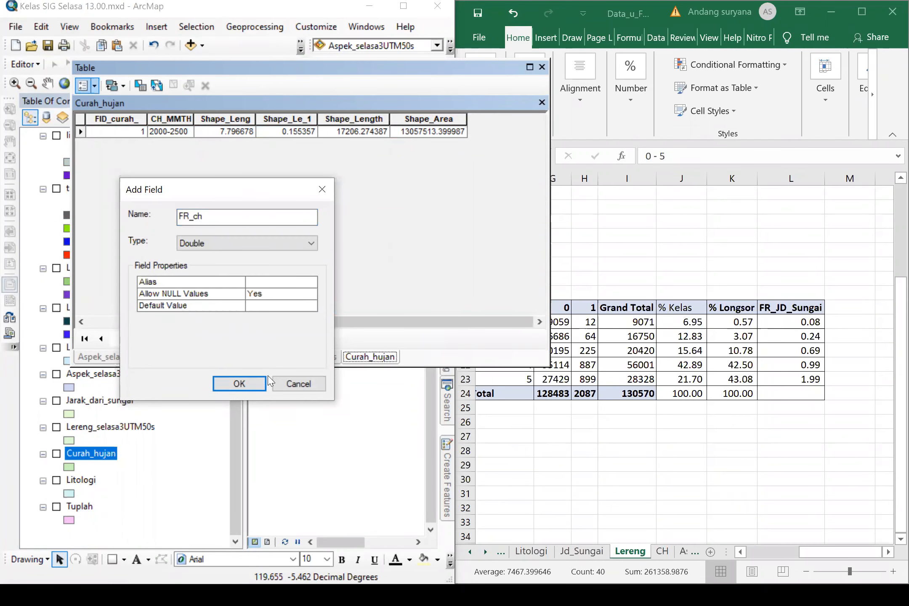
key(Return)
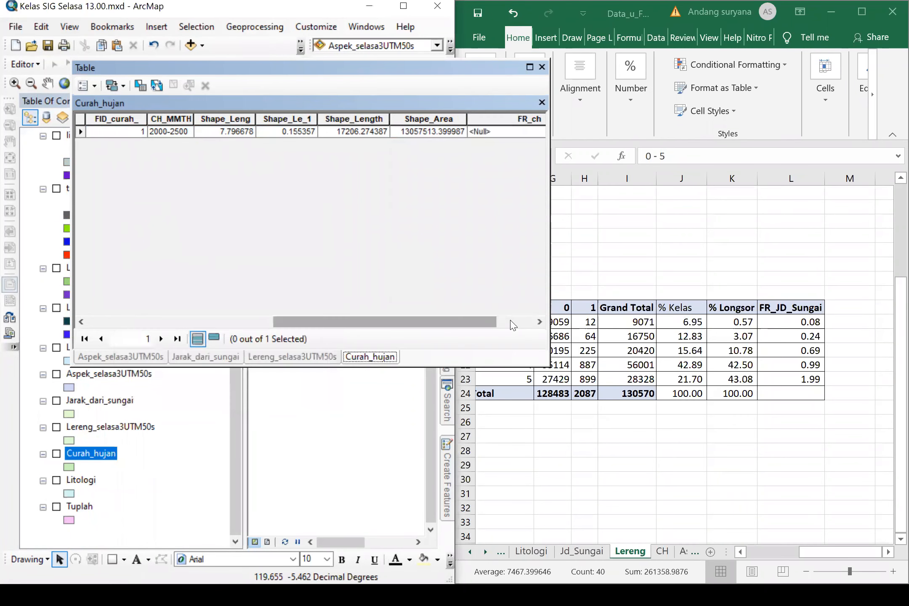
Step: Calculate the FR_ch field of the Curah_hujan table as 1
click(452, 118)
right_click(446, 118)
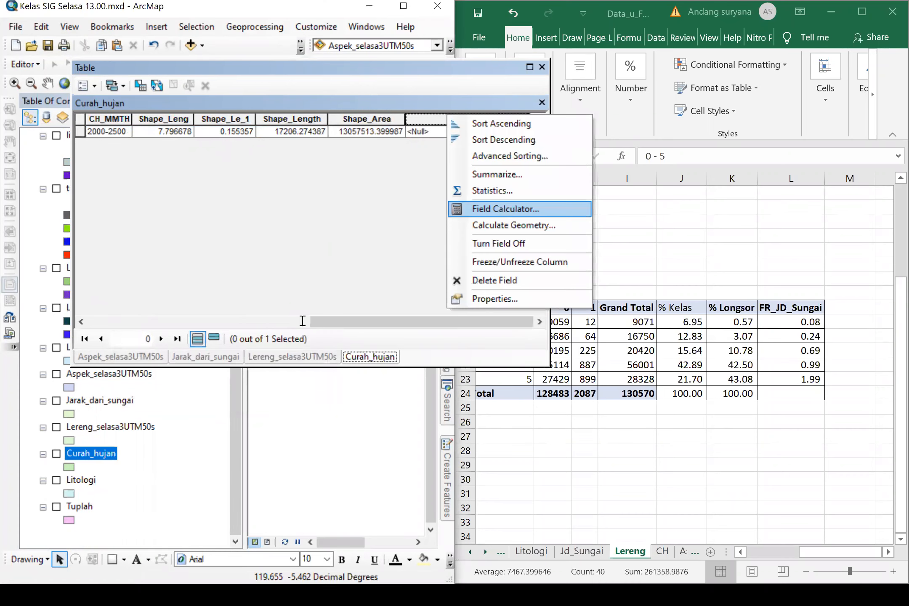
key(Return)
text(1)
click(312, 478)
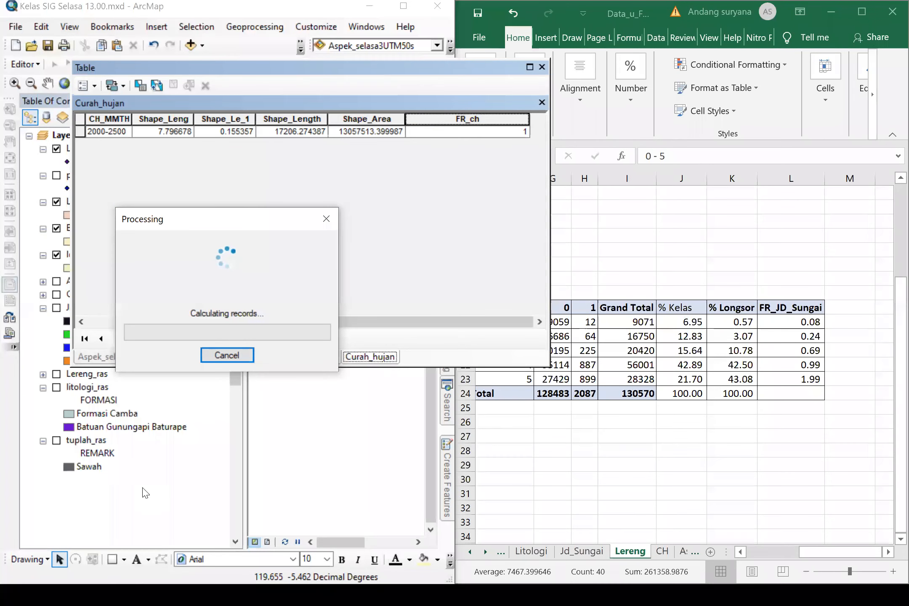
Step: Open the Litologi layer's attribute table and add a Double field named FR_Litologi
click(88, 483)
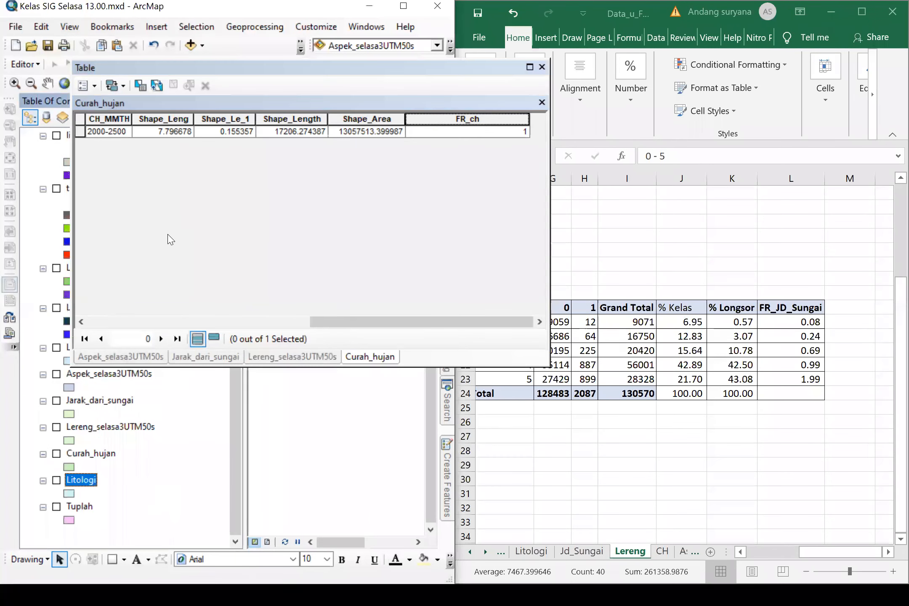
click(399, 218)
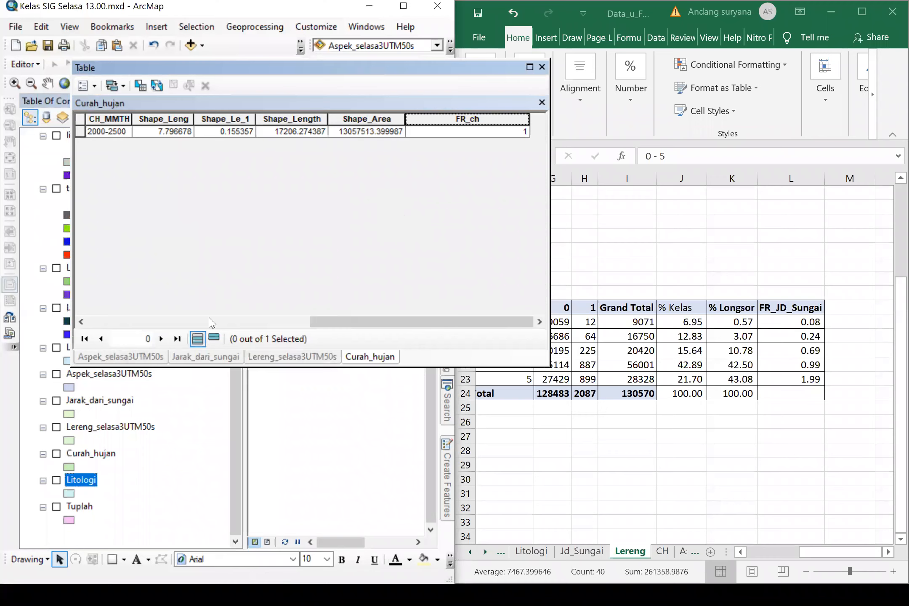
drag(221, 322, 477, 332)
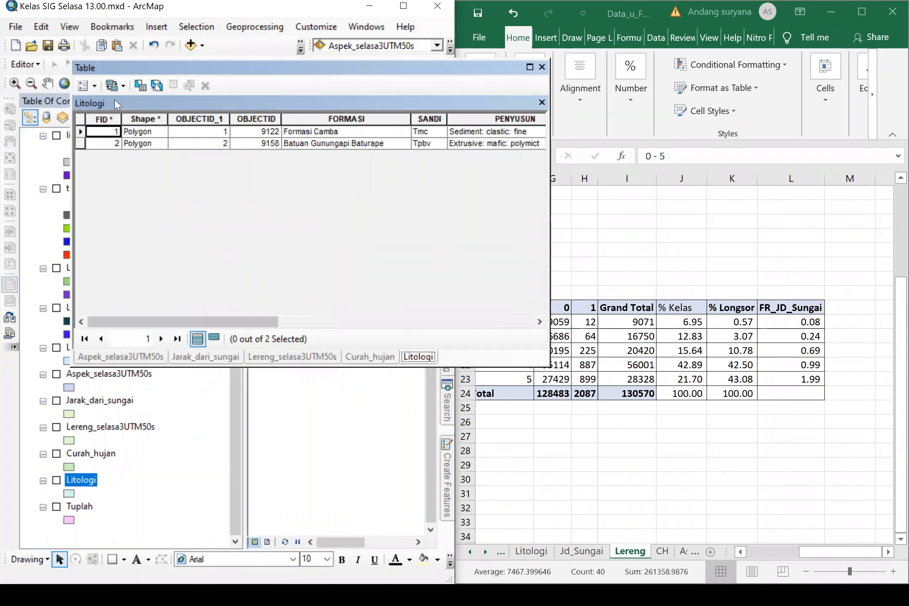
click(86, 85)
click(122, 188)
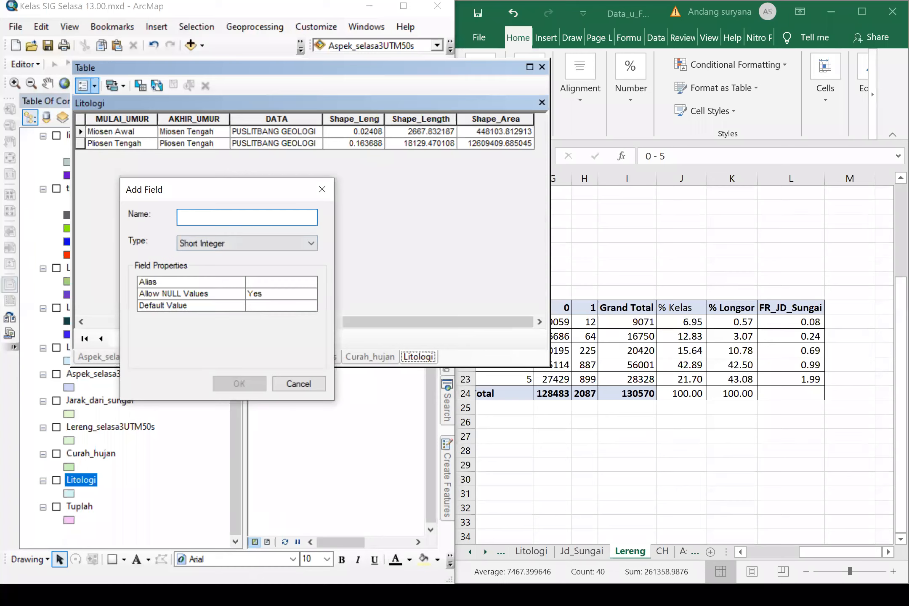
text(FR_Li)
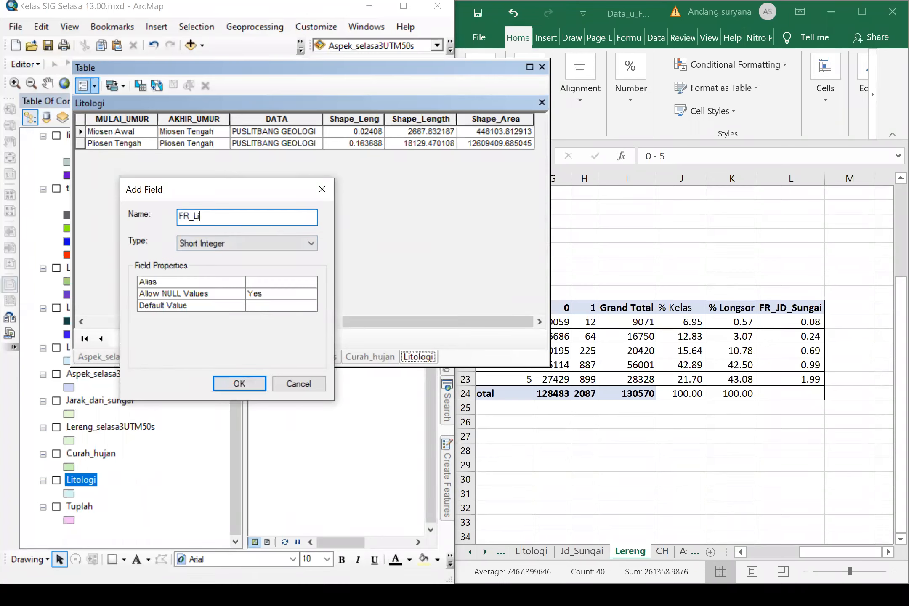
text(tologi)
click(207, 251)
click(211, 283)
key(Return)
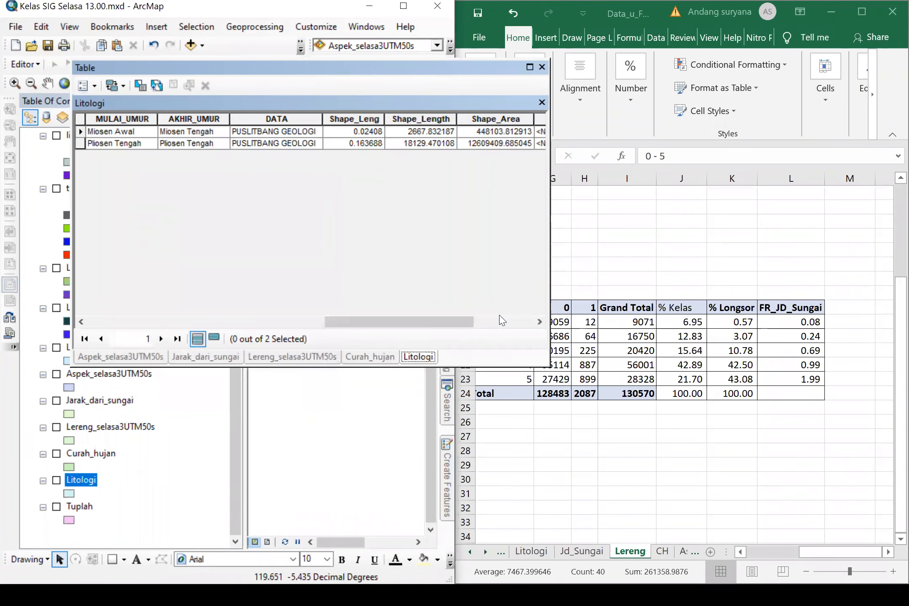
Step: Move the FR_Litologi column between ENDAPAN and MULAI_UMUR in the Litologi table
scroll(478, 122, down, 2)
click(479, 122)
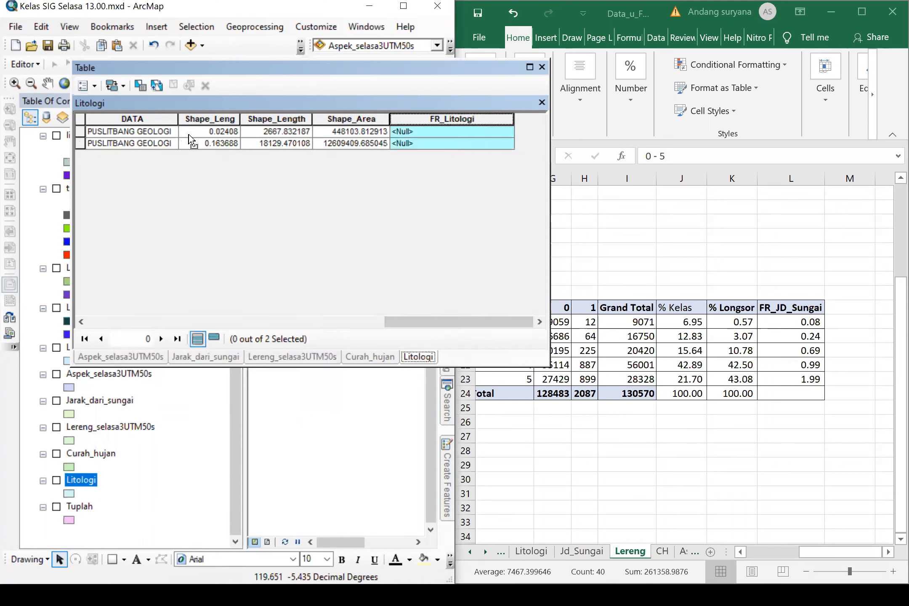
scroll(295, 134, up, 2)
drag(292, 134, 373, 322)
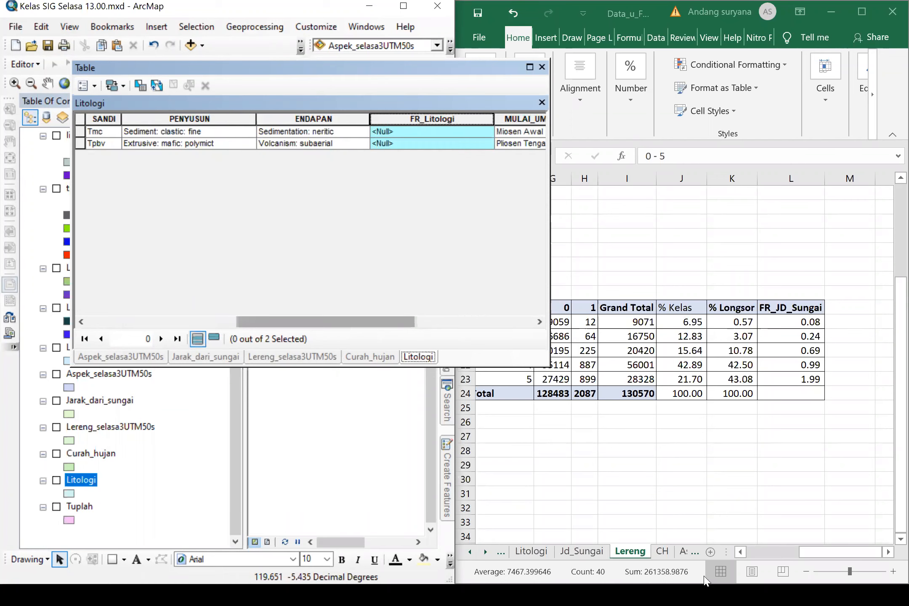
Step: Bring up the workbook's Litologi sheet, then select the Formasi Camba record (Tmc) and calculate its FR_Litologi as 0
click(519, 553)
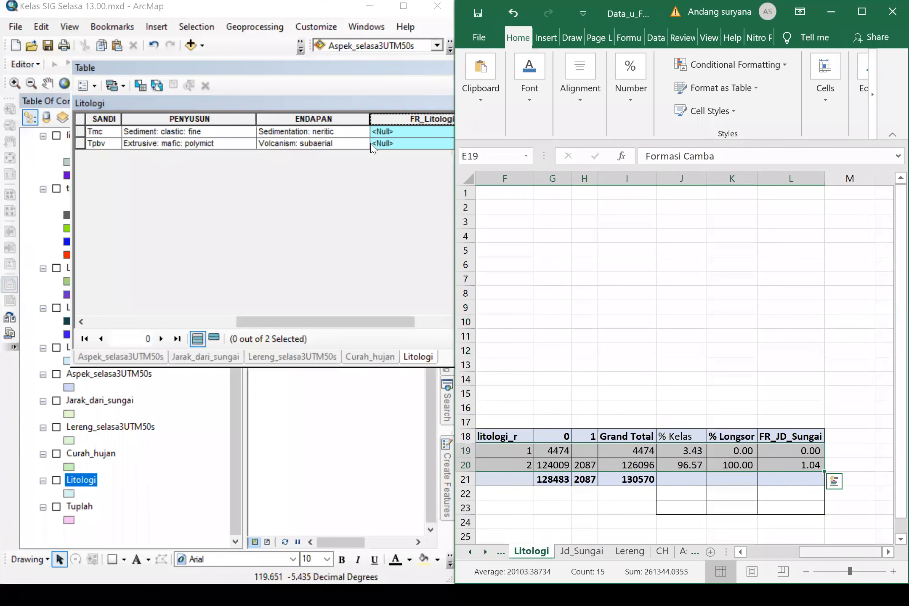
click(77, 133)
right_click(425, 119)
click(496, 214)
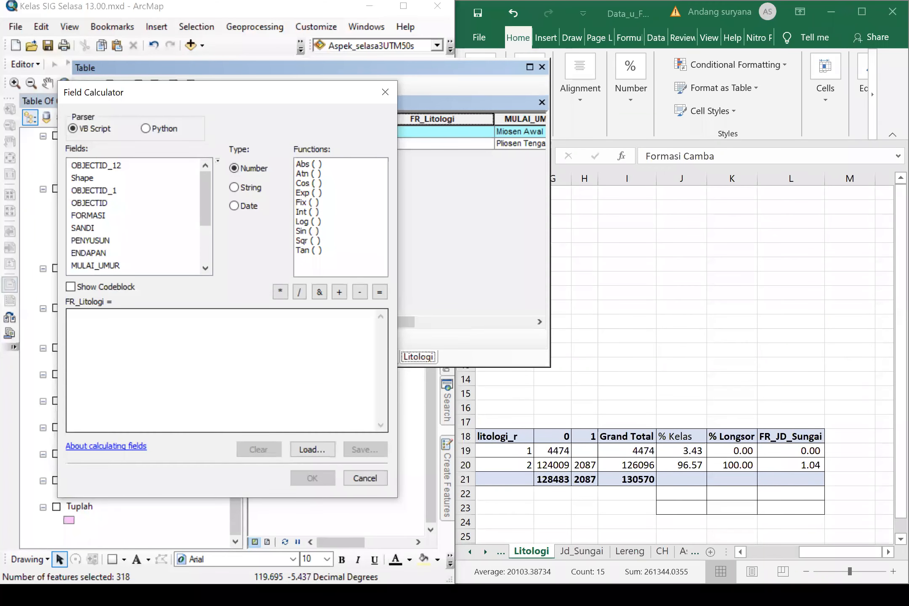
click(256, 414)
text(0)
click(312, 478)
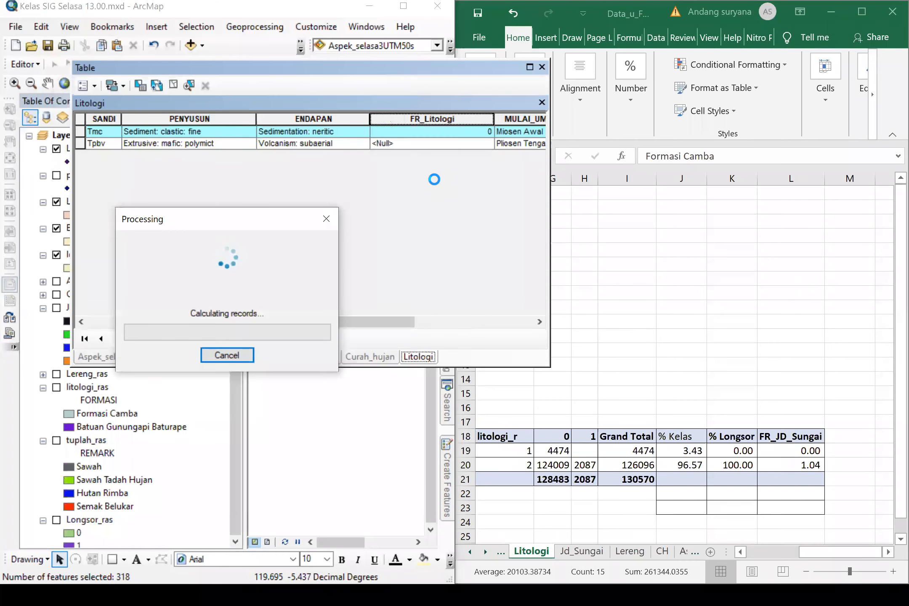
Step: Select the Tpbv record in the Litologi table and calculate its FR_Litologi as 1.04
click(81, 143)
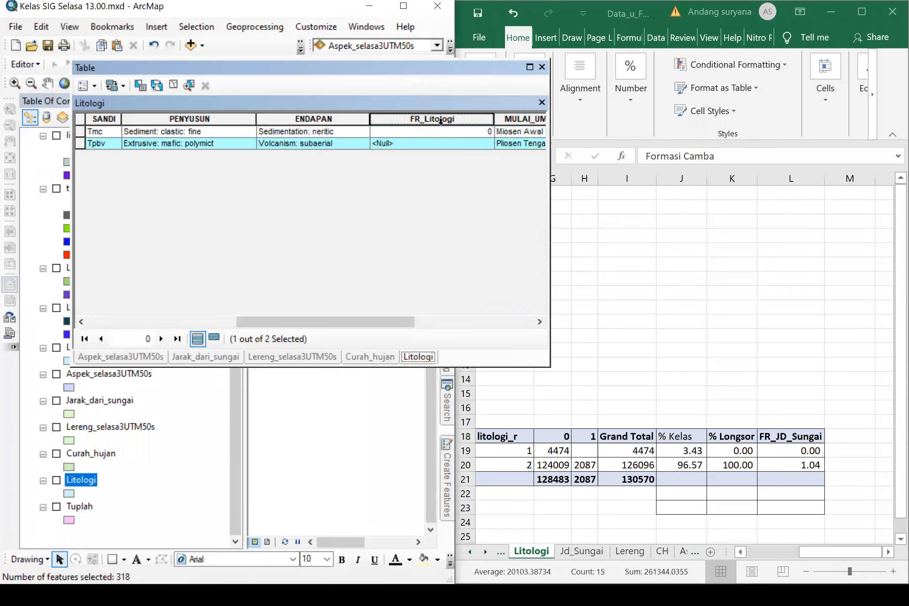
right_click(445, 120)
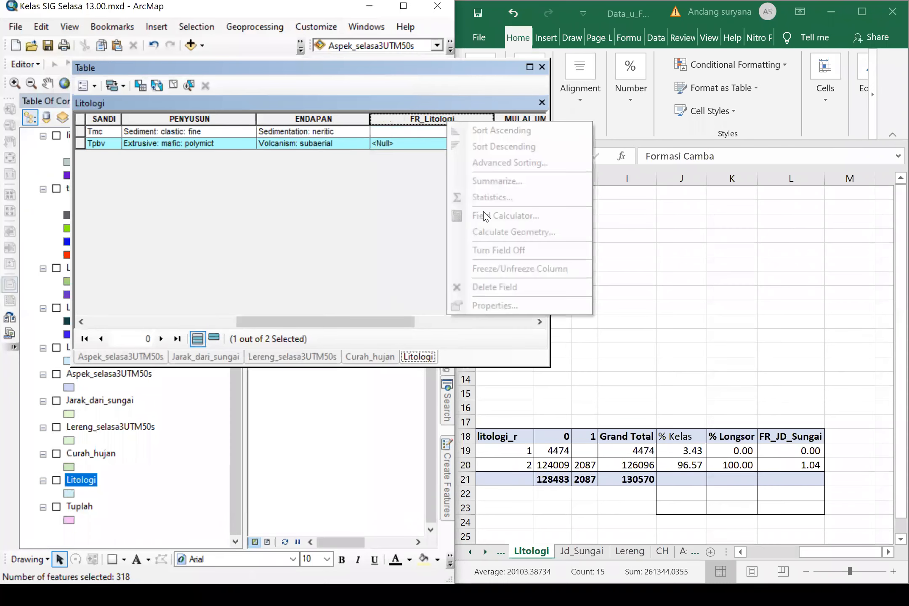
click(485, 216)
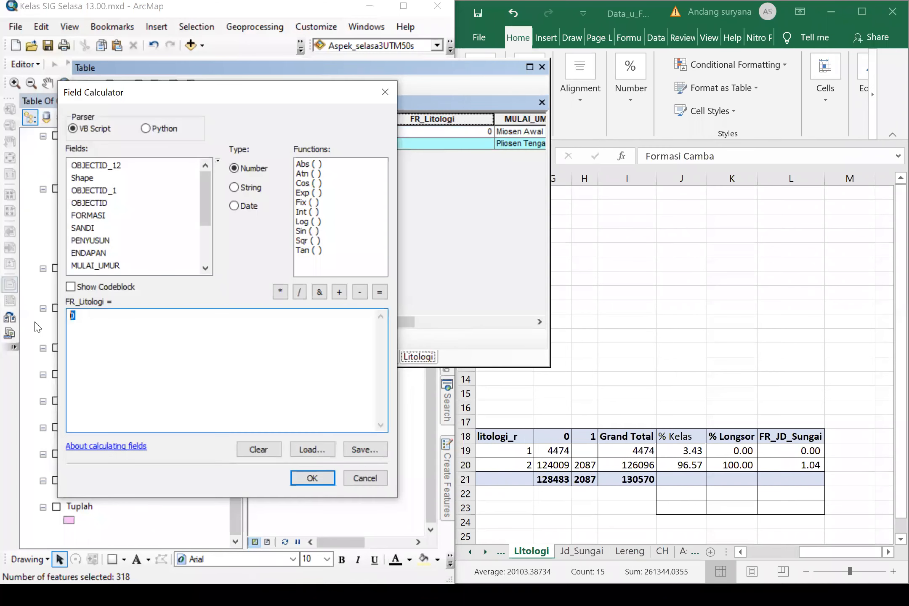
text(1.04)
key(Return)
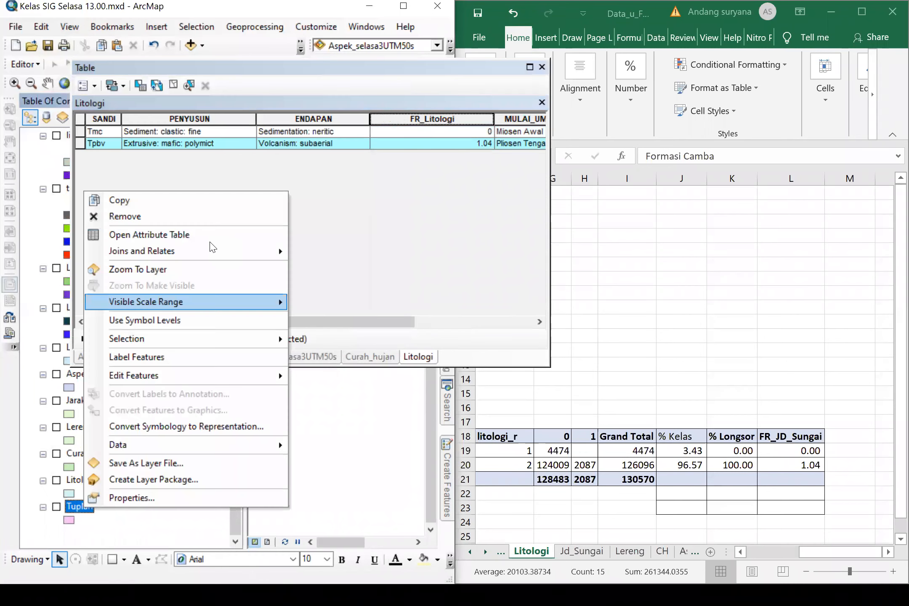
Step: Open the Tuplah layer's attribute table and add a Double field named FR_tuplah
click(210, 240)
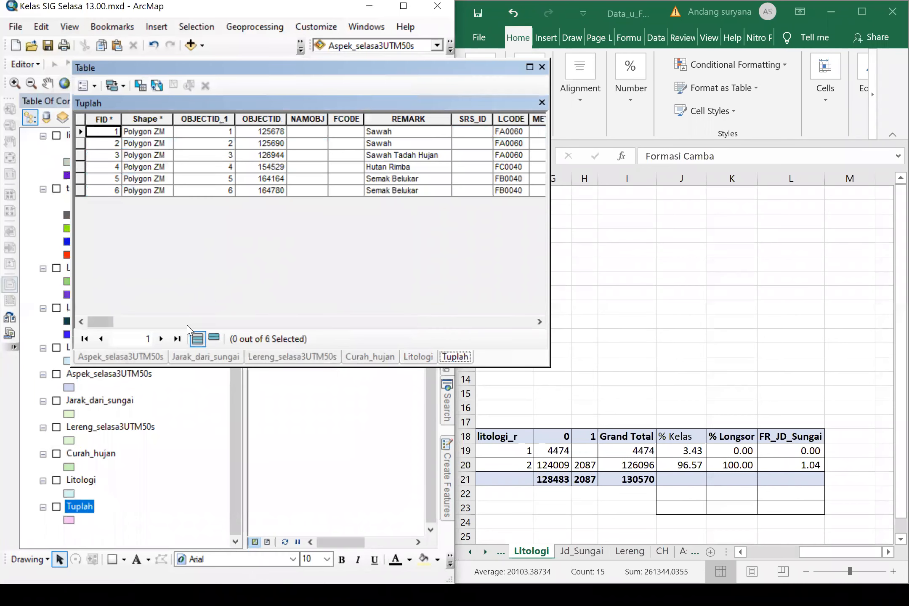
drag(99, 322, 275, 321)
drag(409, 333, 97, 343)
click(86, 85)
click(151, 188)
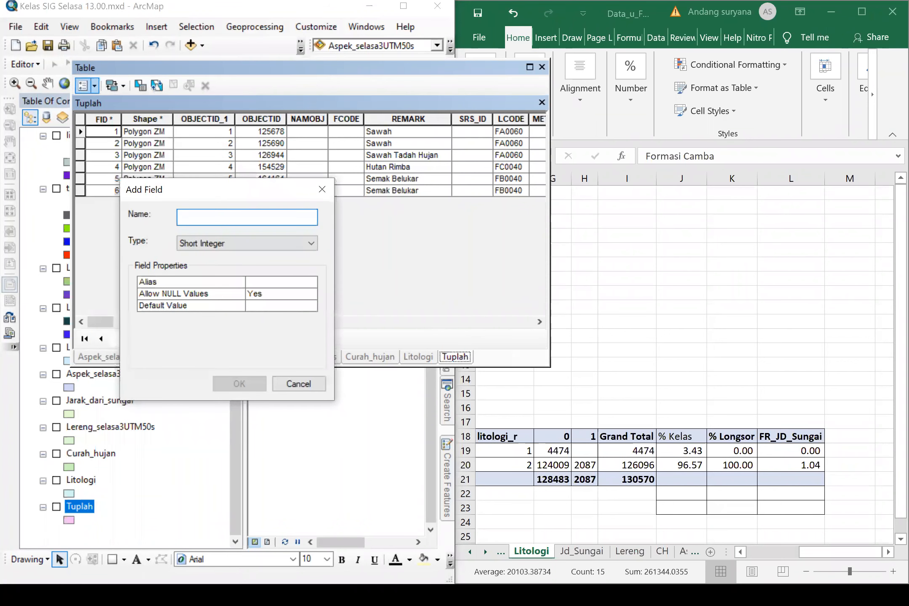
text(FR_)
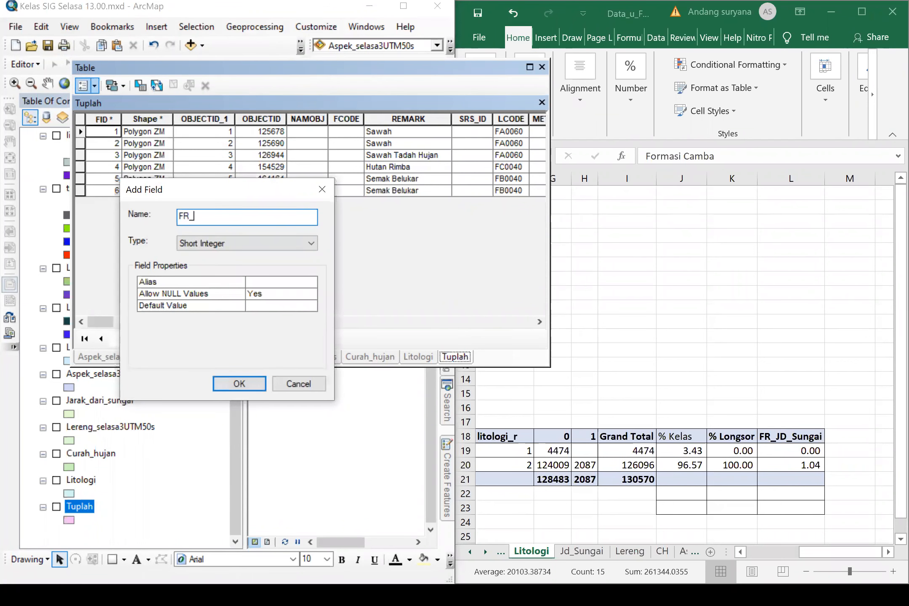
text(tuplah)
click(294, 243)
click(225, 286)
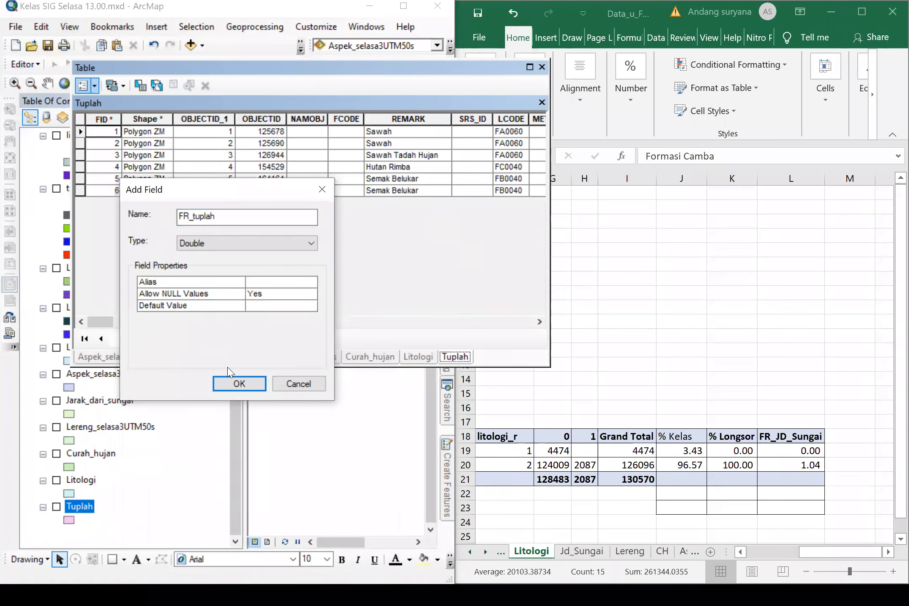
click(226, 384)
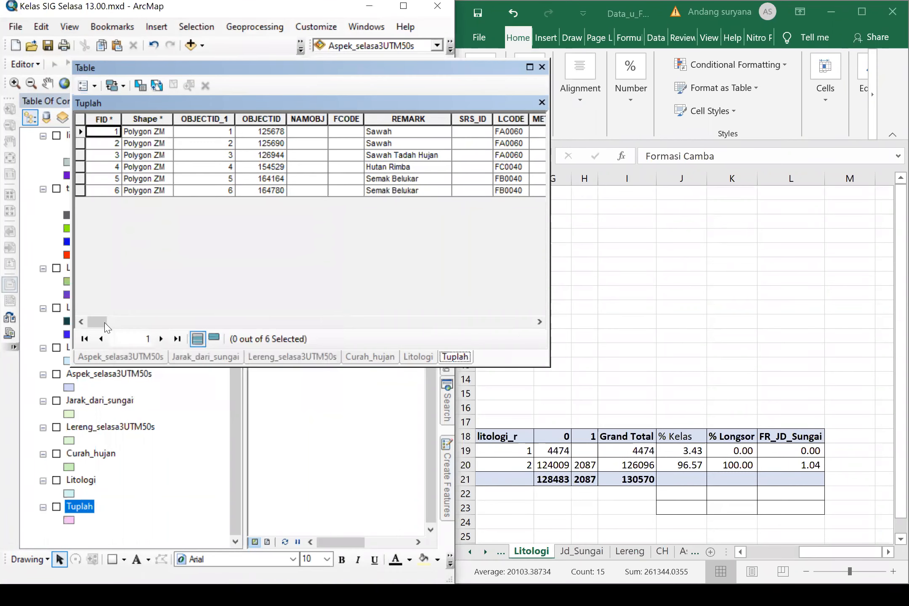
Step: Move the FR_tuplah column directly after REMARK, and bring the frequency-ratio column of the workbook's Tuplah sheet into view
drag(512, 331, 549, 327)
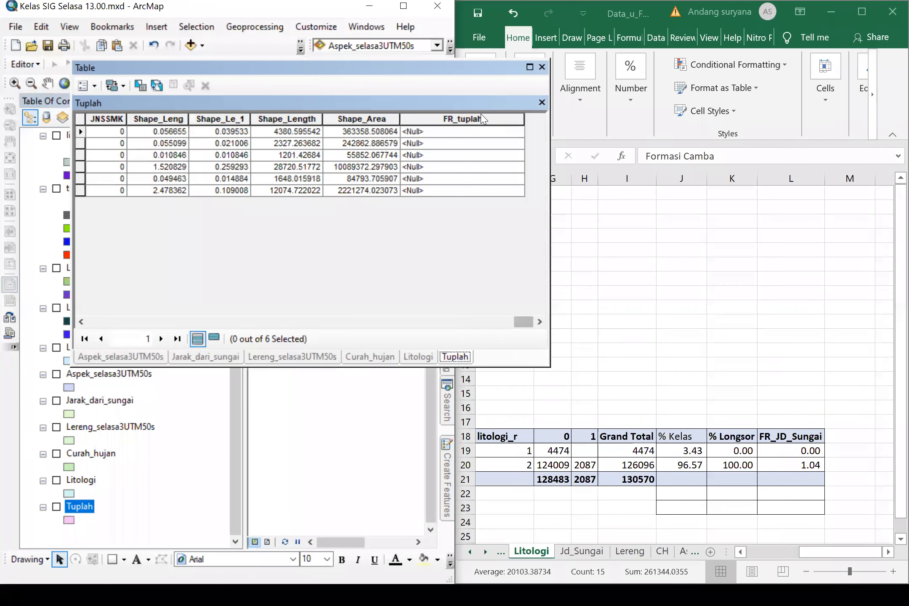
drag(481, 114, 495, 164)
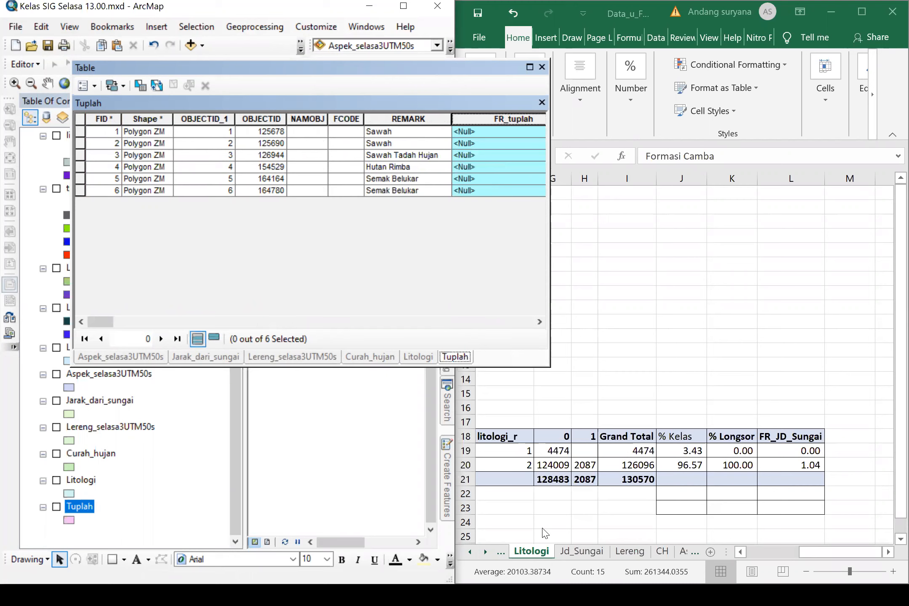
click(470, 552)
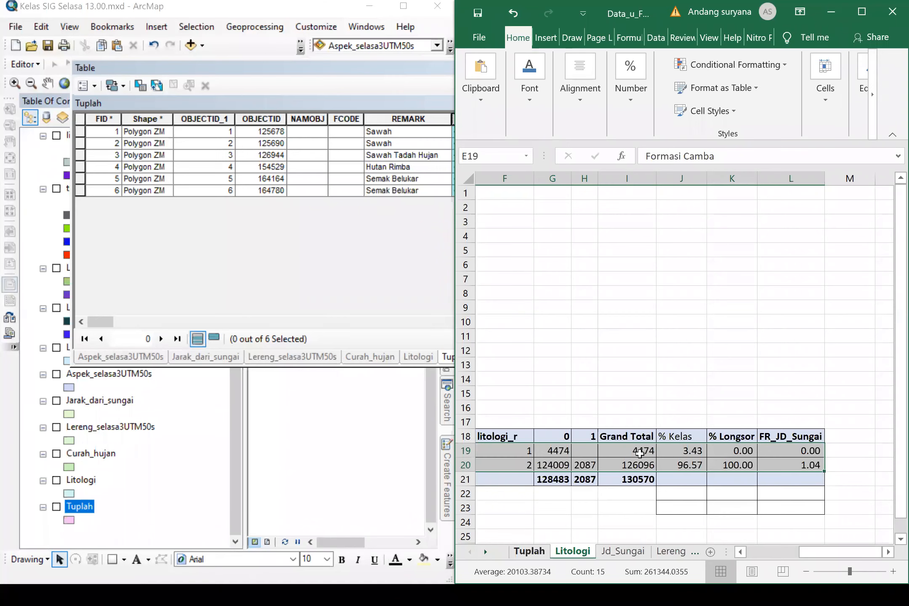
key(ctrl+Page_Up)
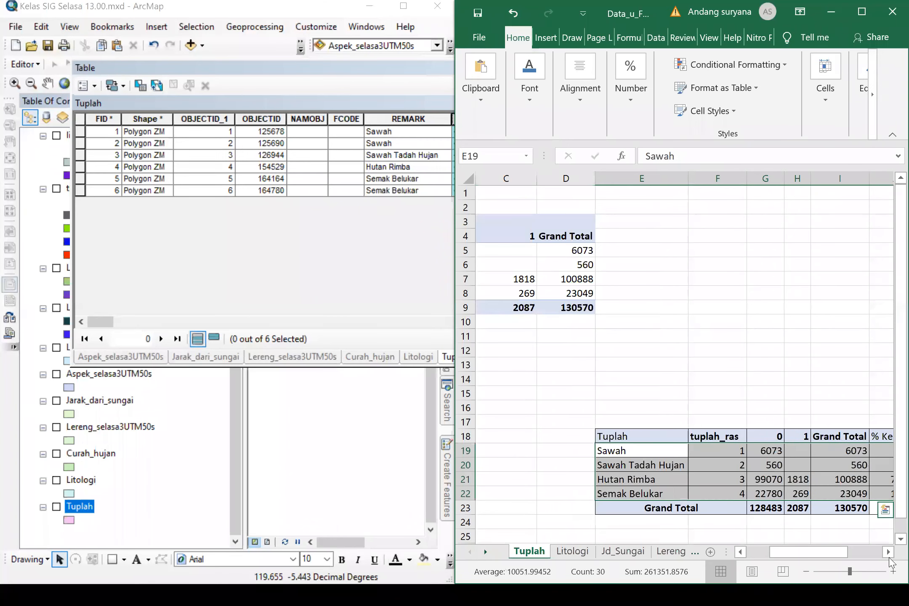
drag(839, 551, 888, 559)
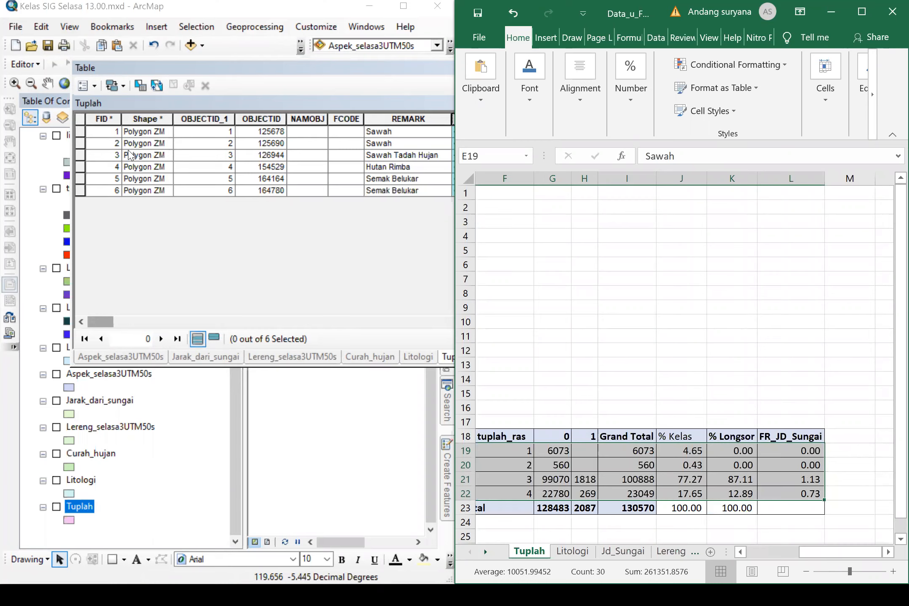
Step: Select the two Sawah records and the Sawah Tadah Hujan record, and calculate their FR_tuplah as 0
click(81, 133)
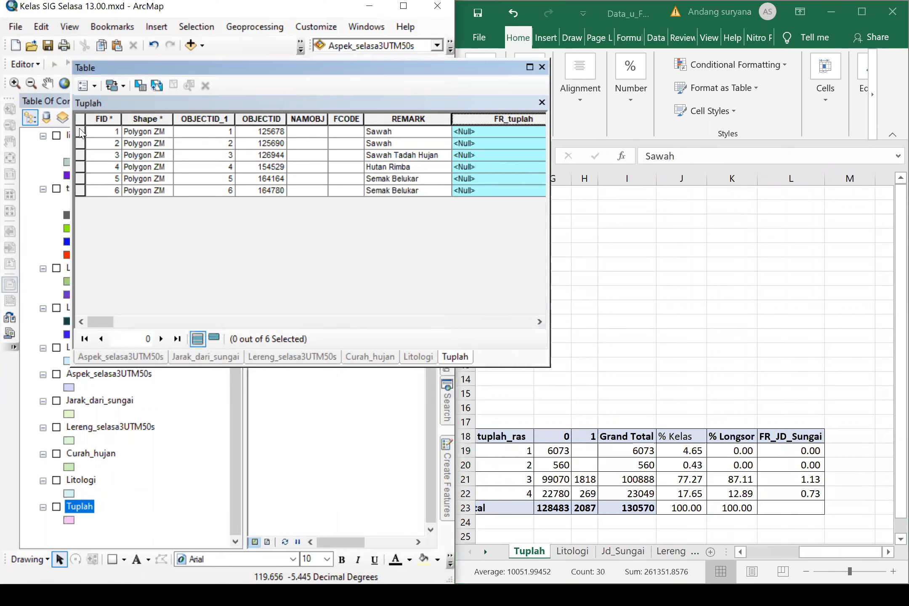
shift+click(79, 156)
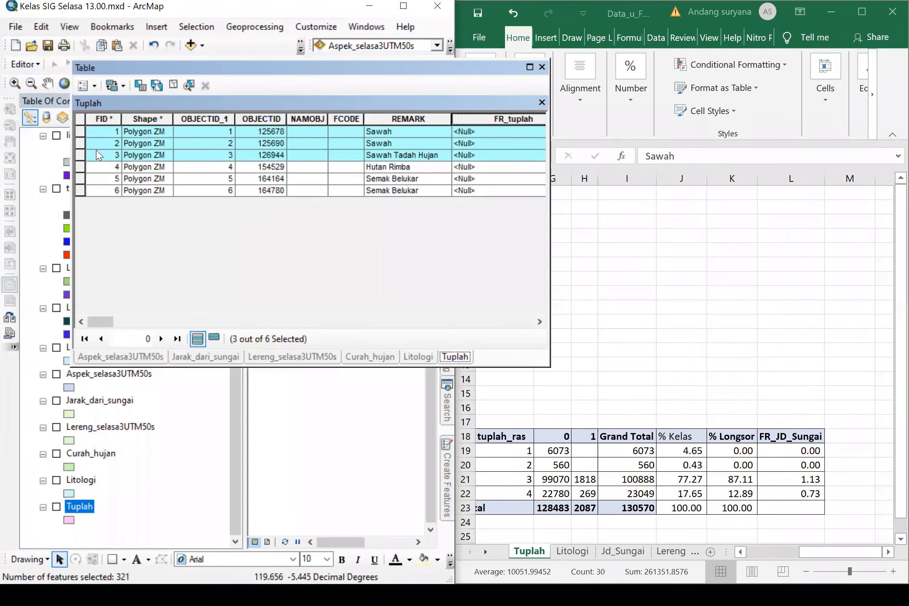
right_click(514, 119)
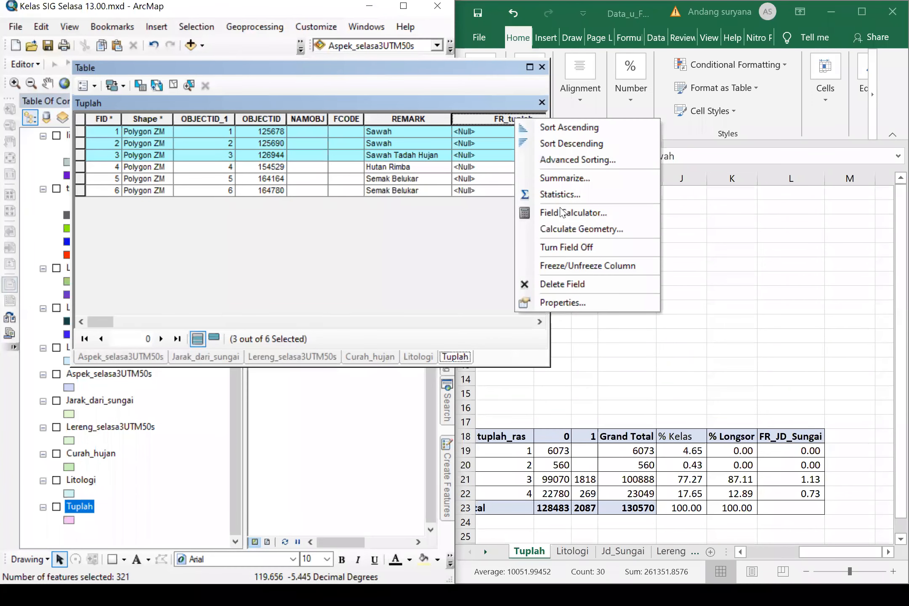
click(233, 308)
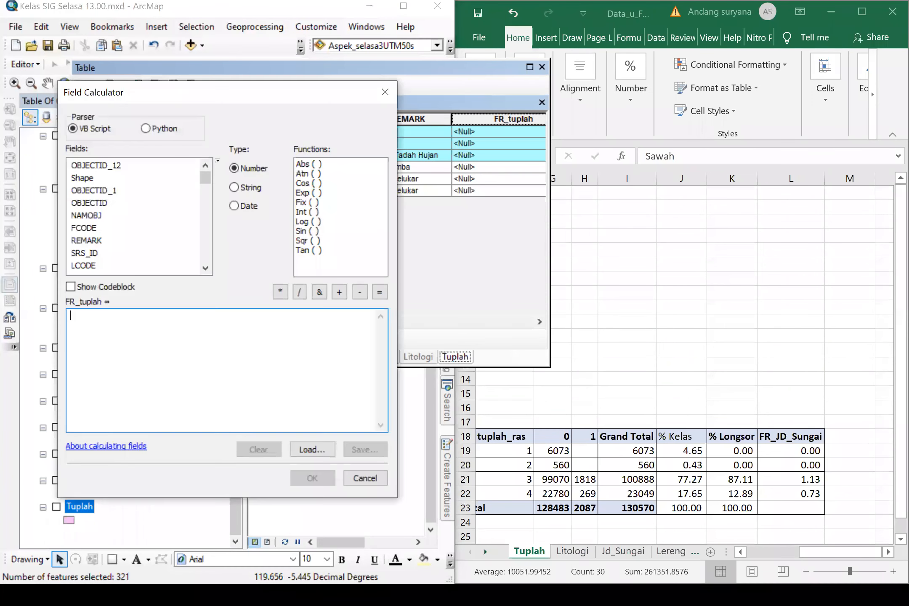
text(0)
click(301, 473)
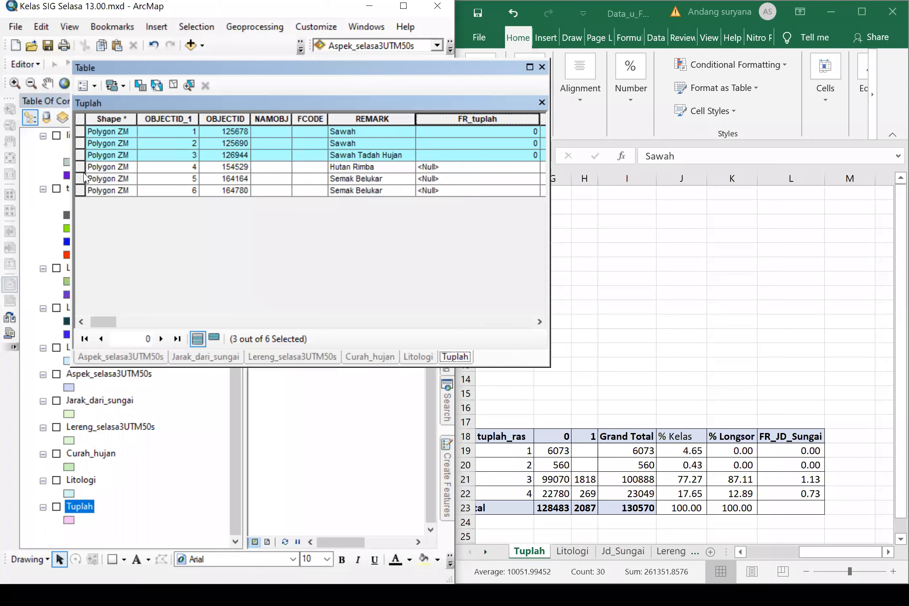
Step: Select the Hutan Rimba record in the Tuplah table and calculate its FR_tuplah as 1.13
click(84, 169)
right_click(452, 120)
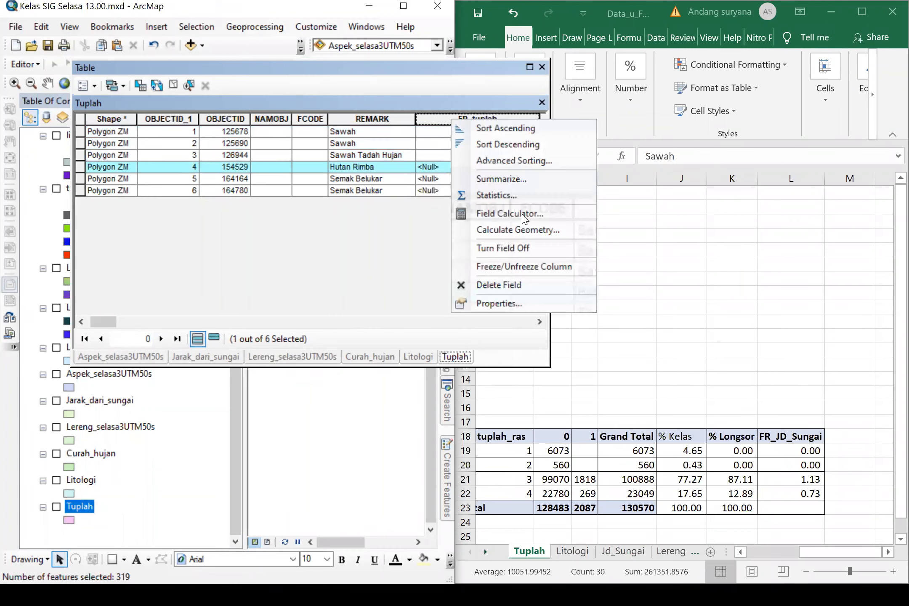
click(524, 218)
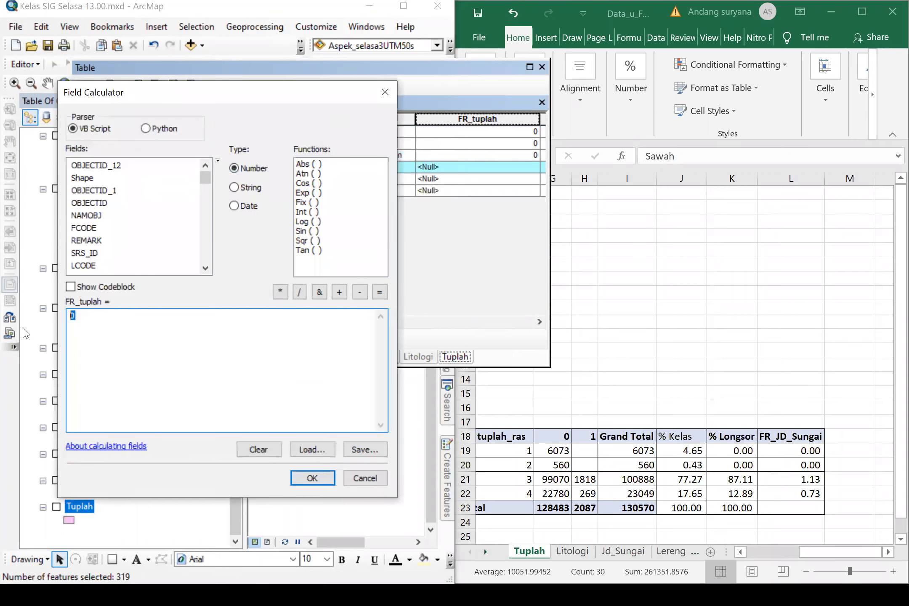
text(1.13)
click(312, 478)
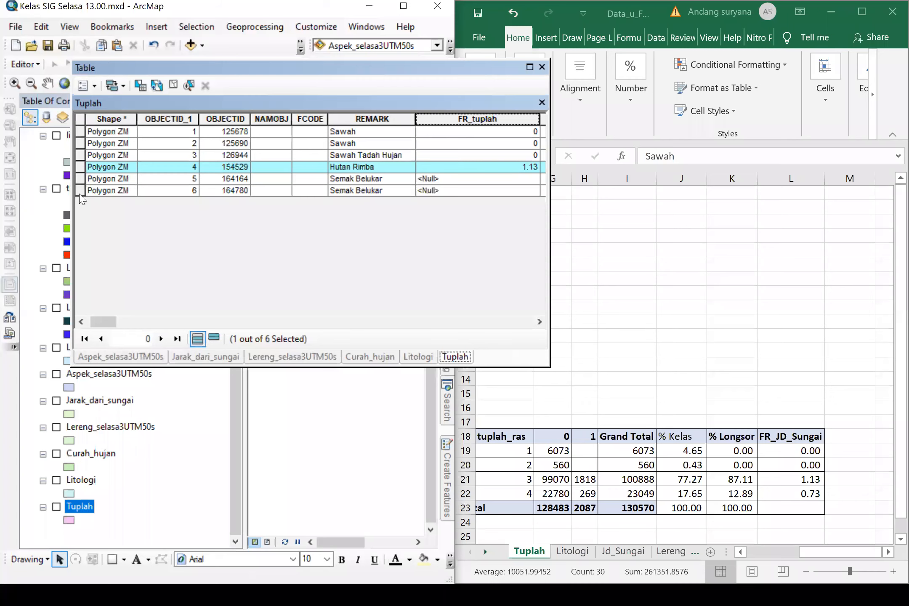
Step: Select both Semak Belukar records, calculate their FR_tuplah as 0.73, and close the table window
drag(80, 179, 80, 190)
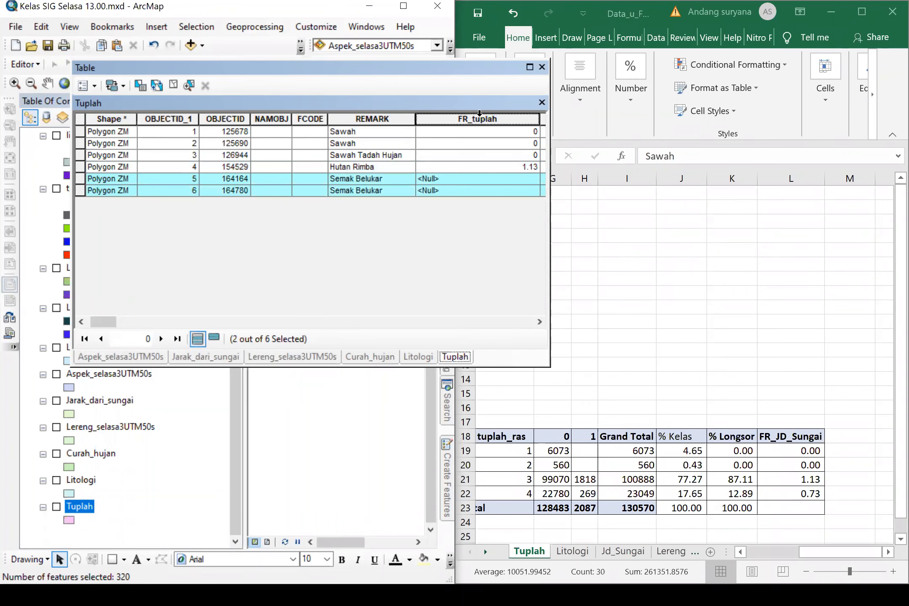
right_click(450, 119)
click(476, 207)
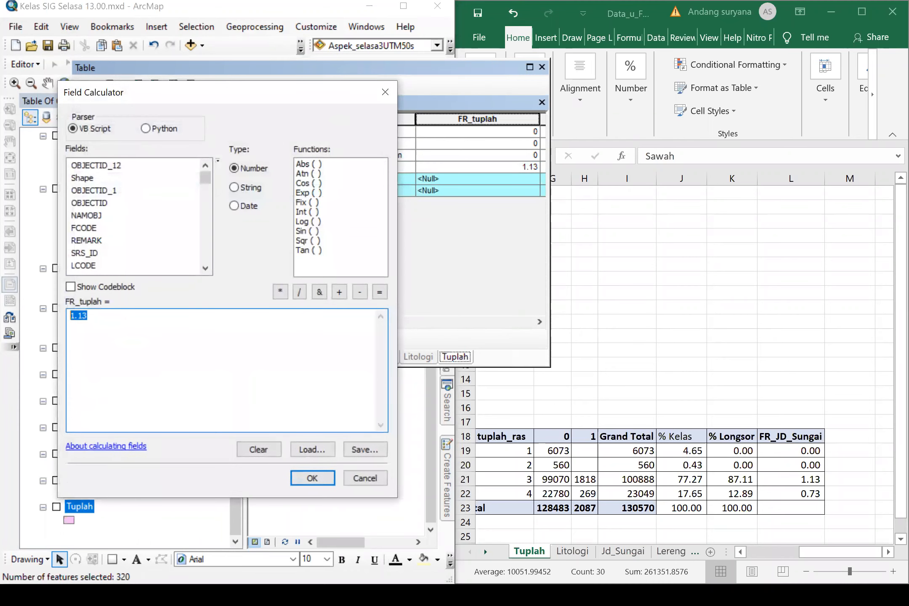
text(0.73)
click(296, 477)
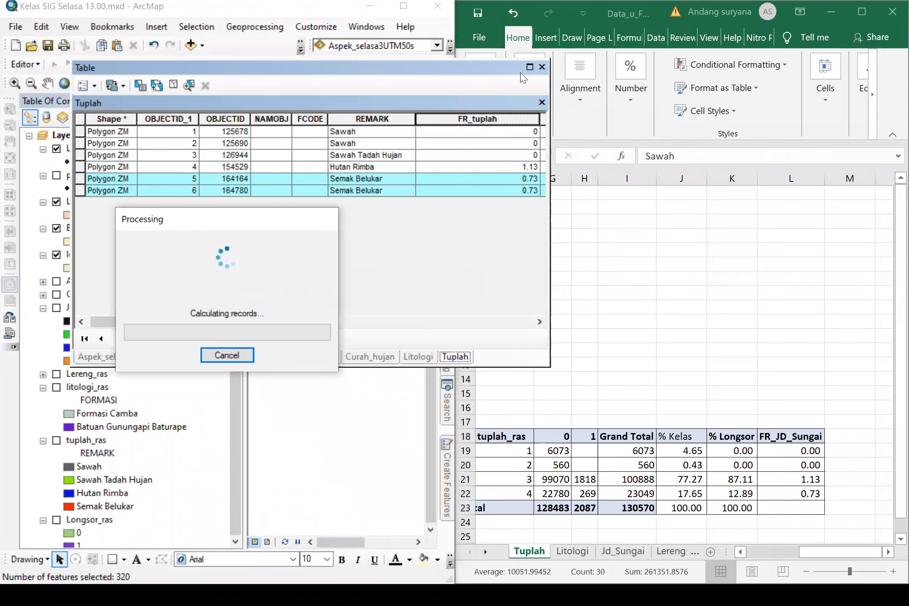
click(542, 67)
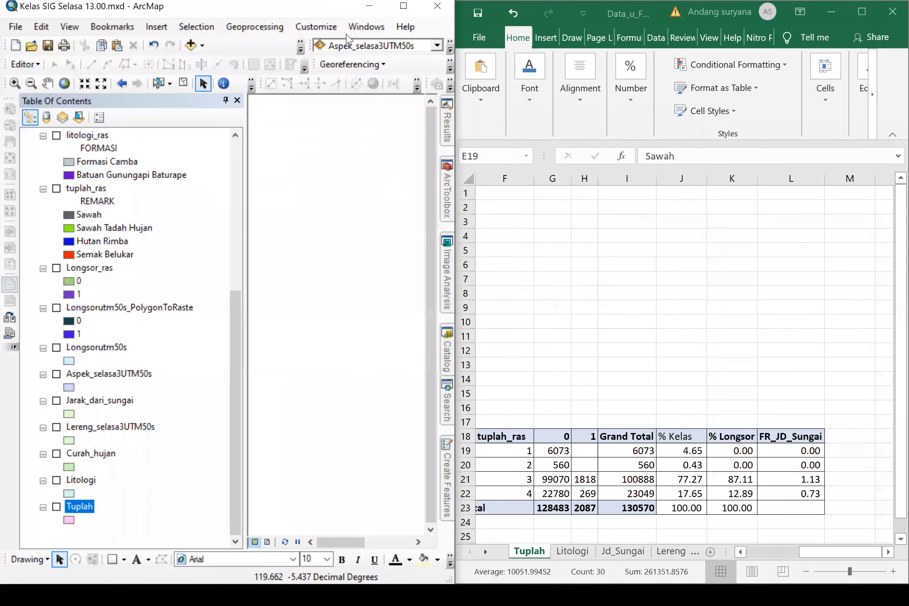
Step: Maximize the ArcMap window and turn off the Longsor_PT layer
drag(337, 7, 391, 99)
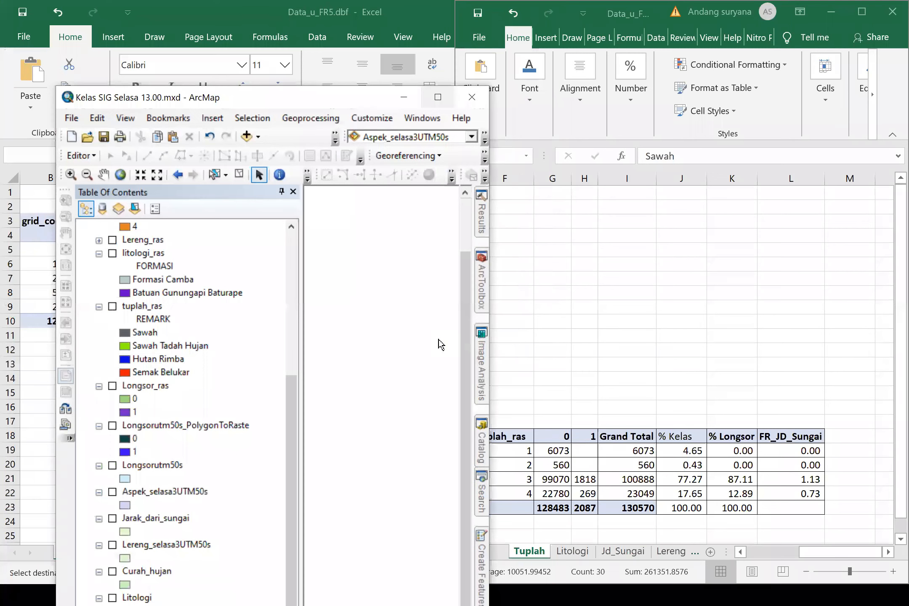
key(super+Up)
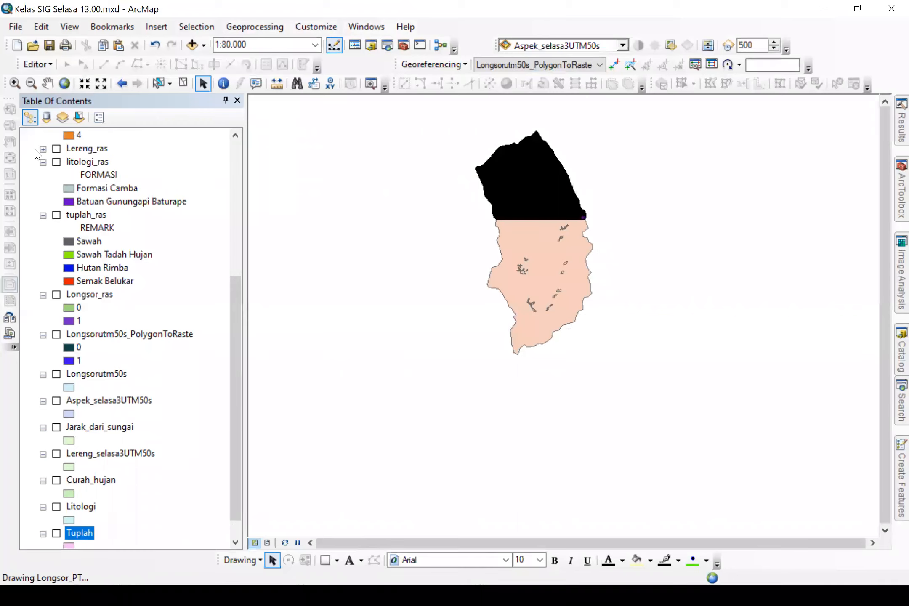
scroll(53, 158, up, 6)
click(56, 149)
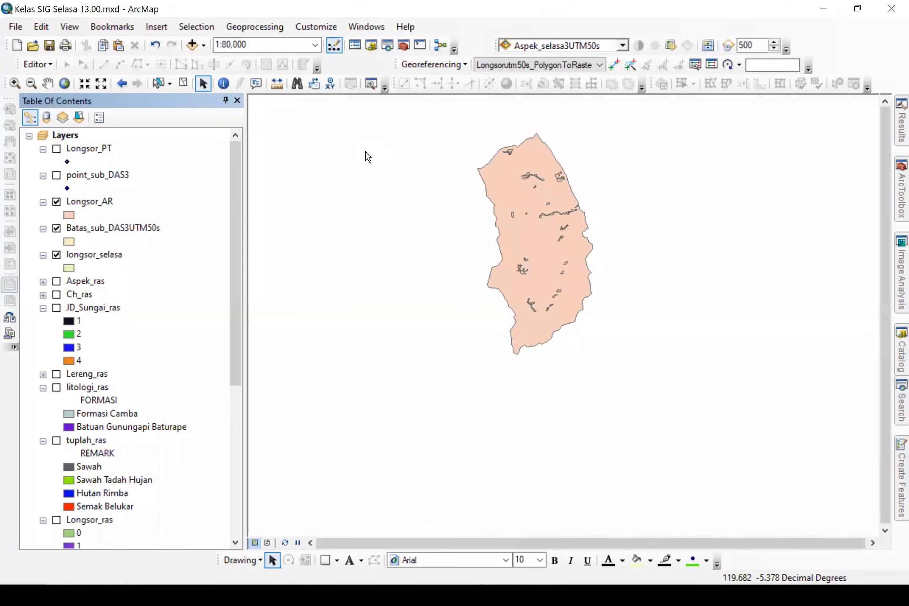
Step: Open a new empty ModelBuilder model and bring up ArcToolbox beside it to look through the tools
click(435, 47)
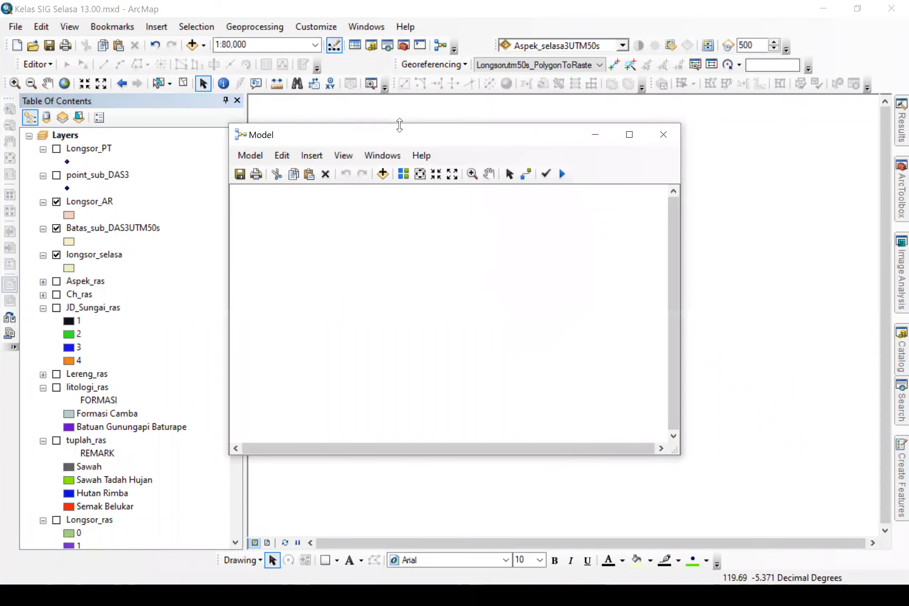
drag(399, 131, 433, 131)
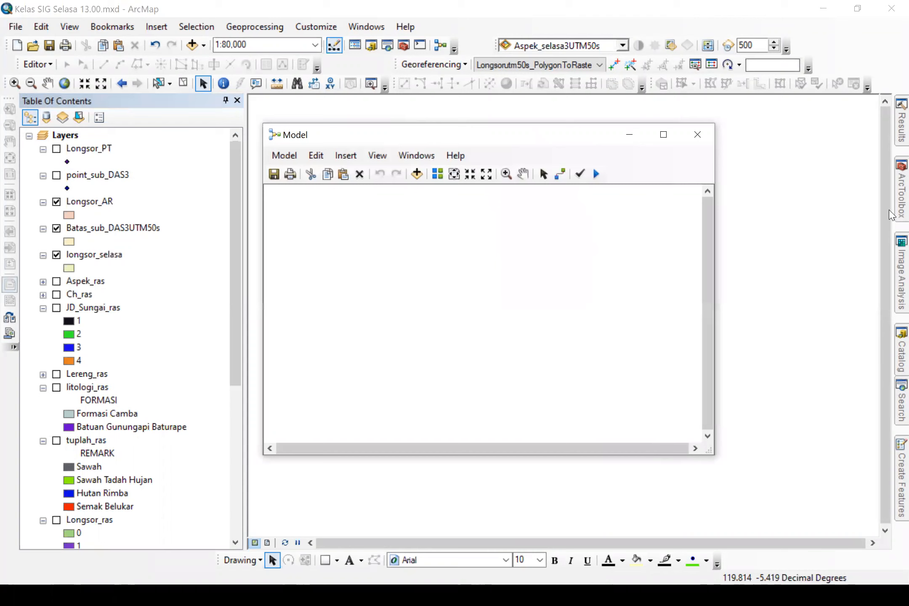
click(899, 206)
drag(550, 128, 512, 97)
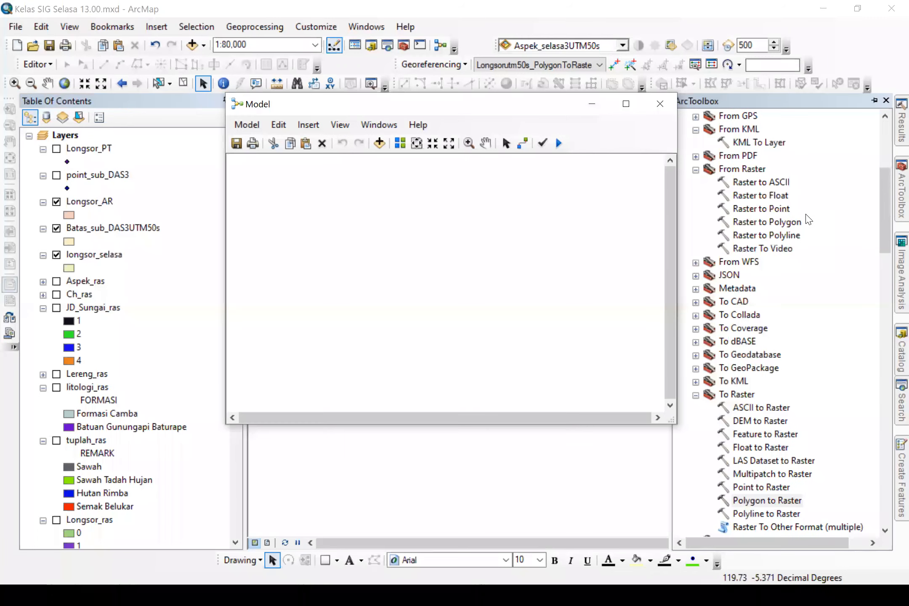
drag(881, 201, 889, 399)
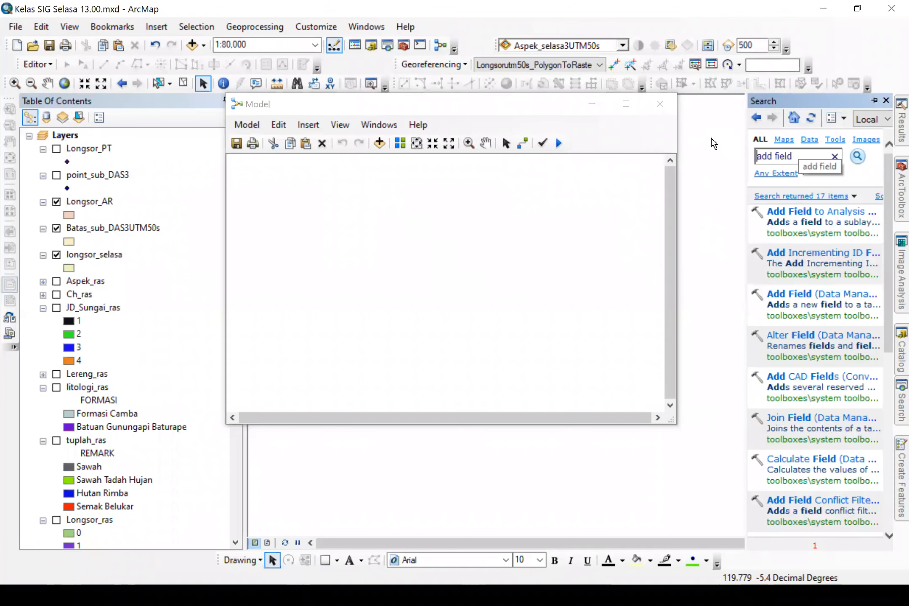
drag(800, 156, 711, 139)
text(look)
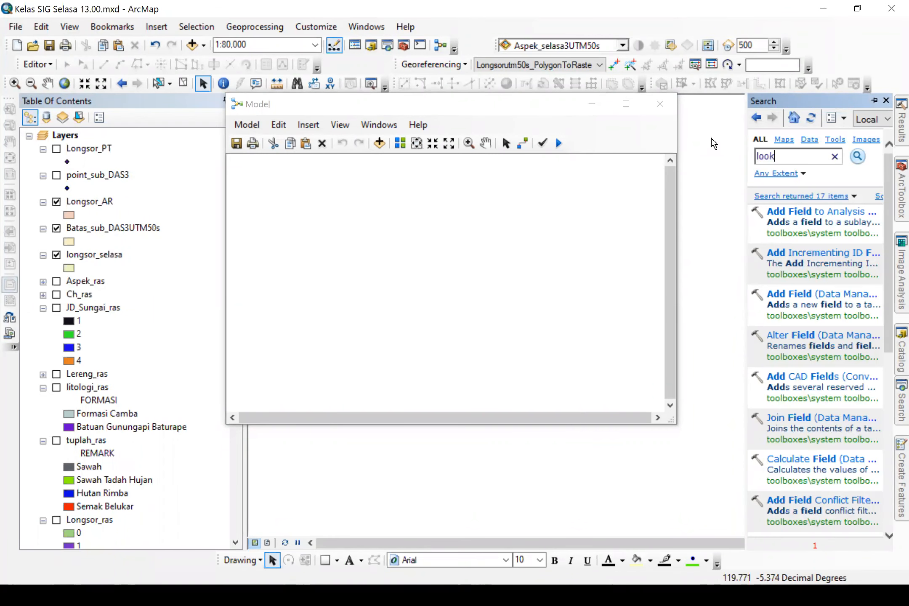
text(up)
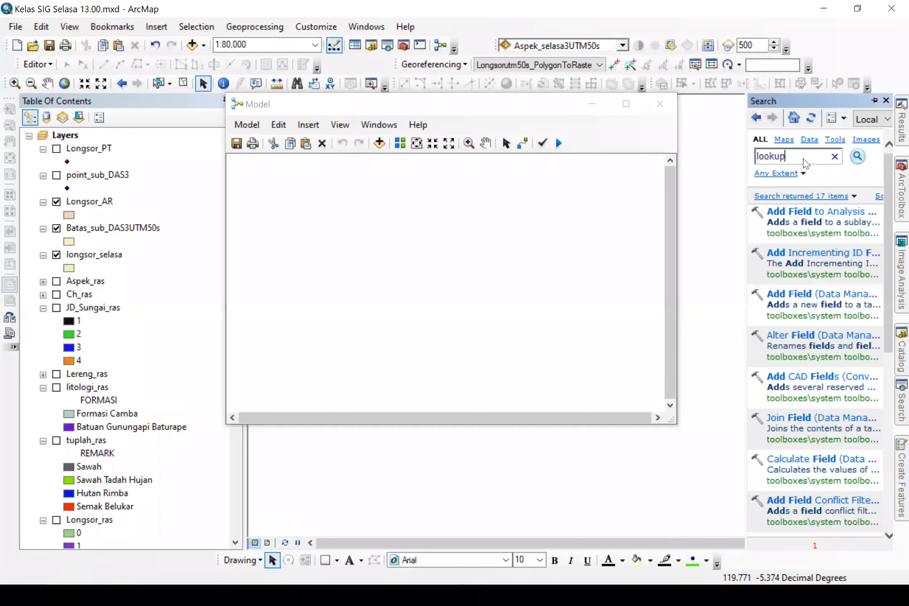
drag(817, 255, 404, 109)
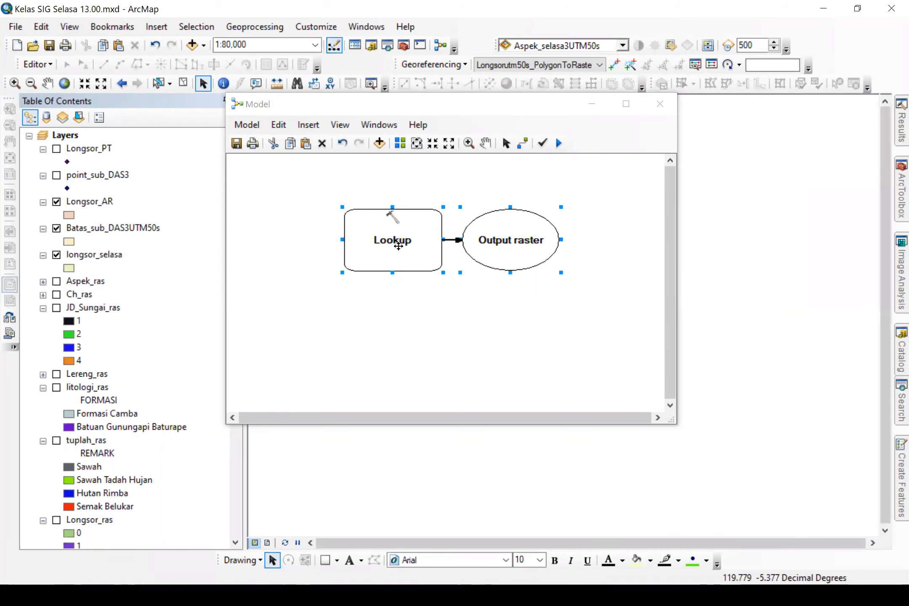
double_click(399, 241)
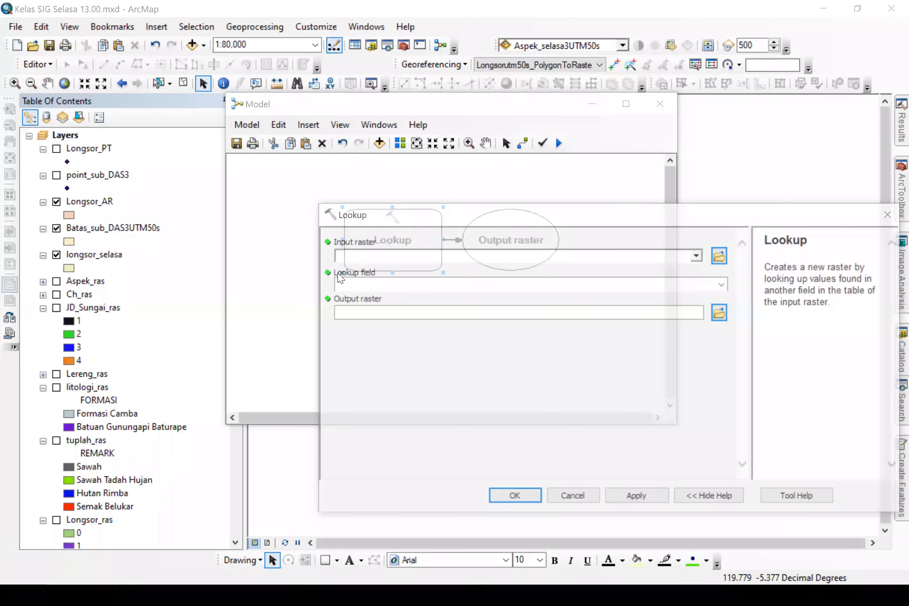
click(697, 256)
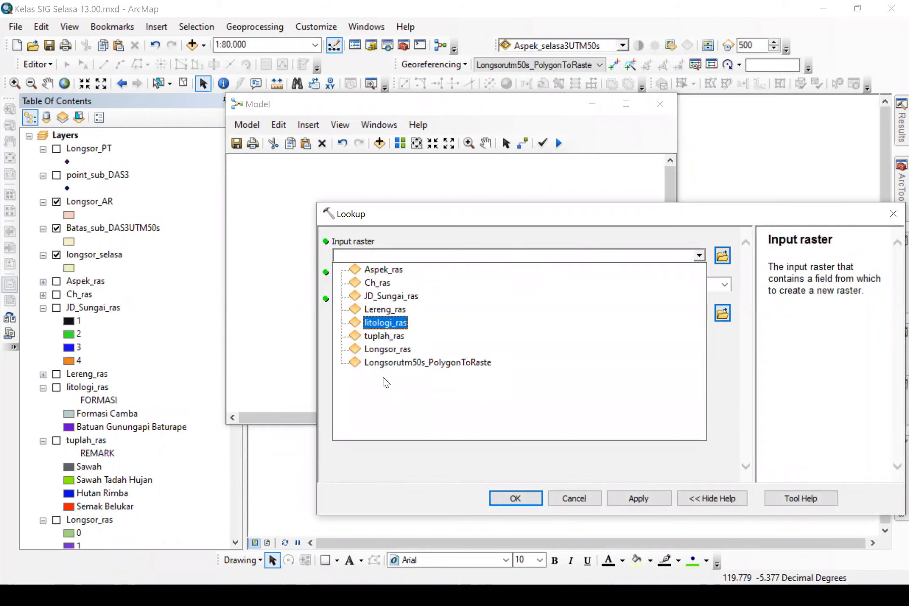
click(443, 223)
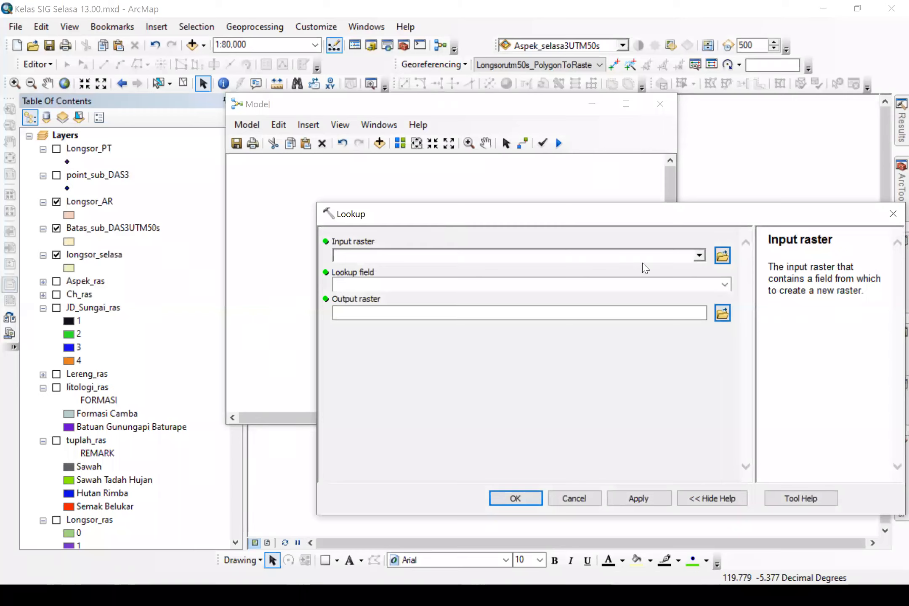
click(698, 255)
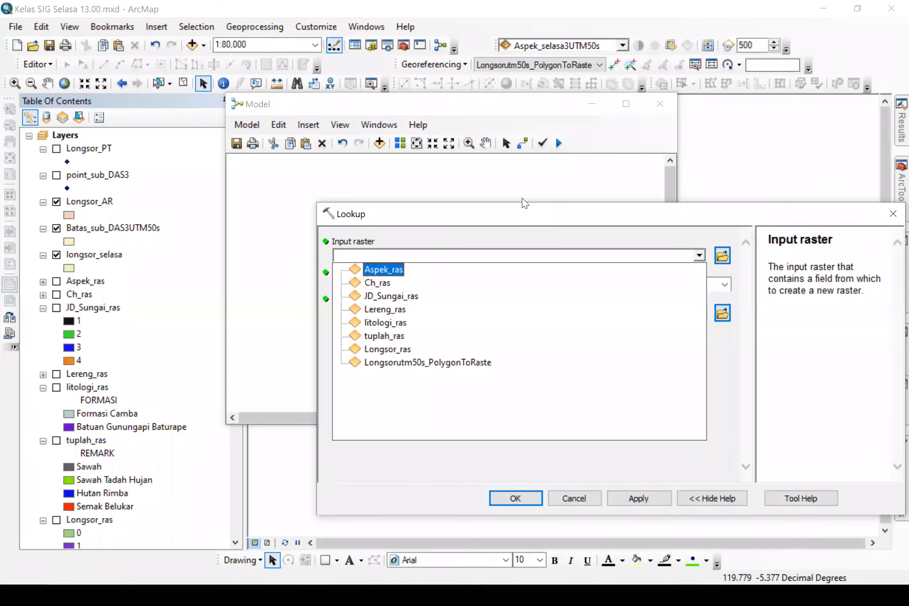
click(567, 501)
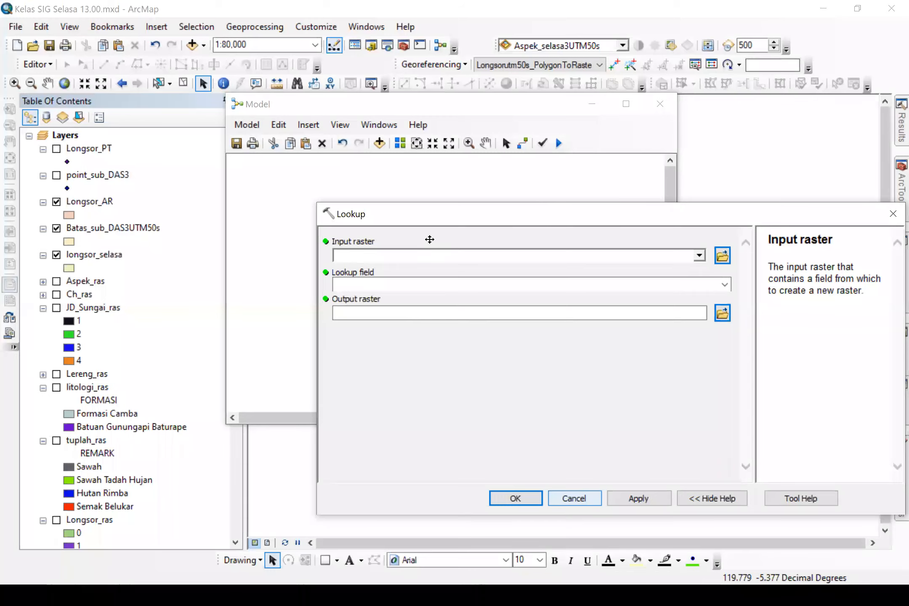
click(413, 225)
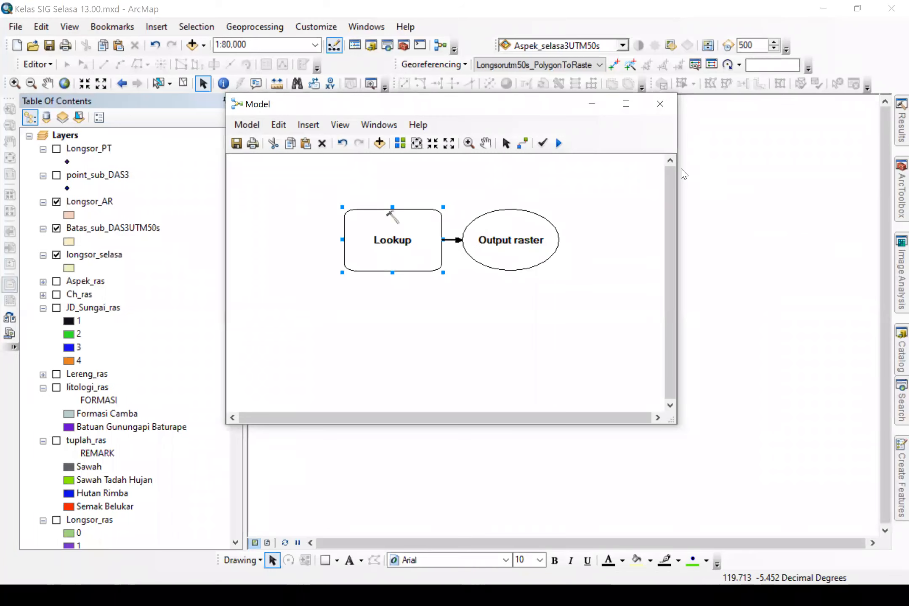
key(Delete)
Step: Add the Polygon to Raster conversion tool from ArcToolbox to the model
click(896, 190)
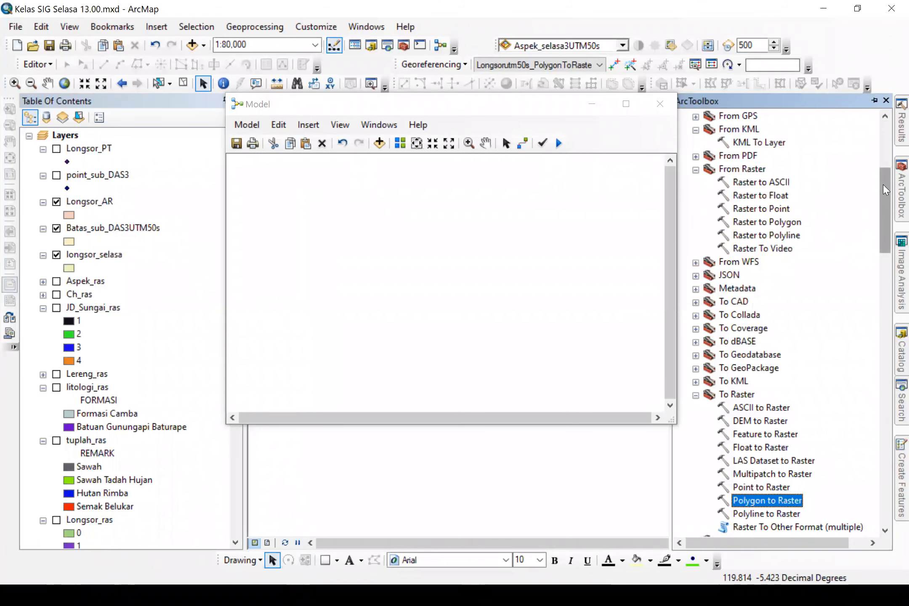
scroll(757, 252, up, 3)
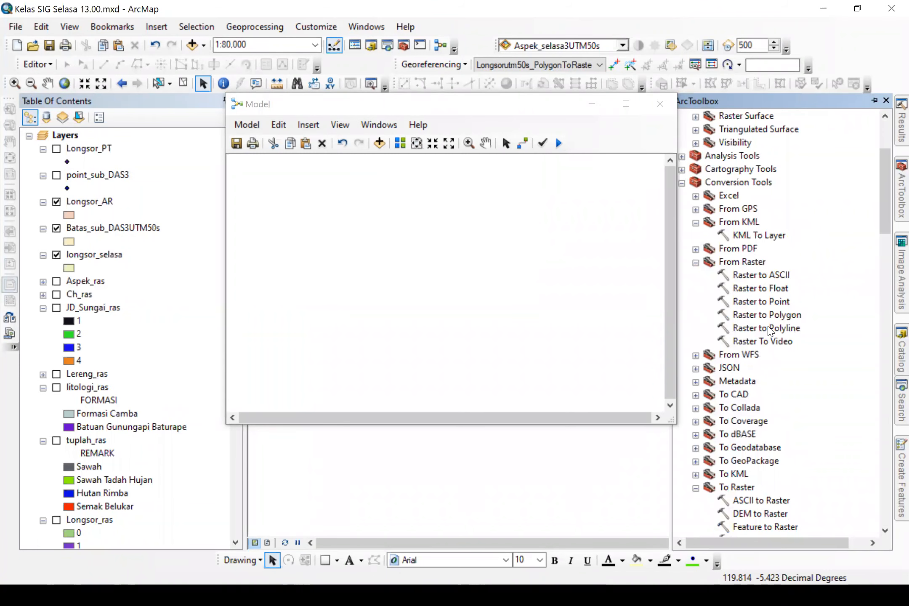
scroll(765, 303, down, 6)
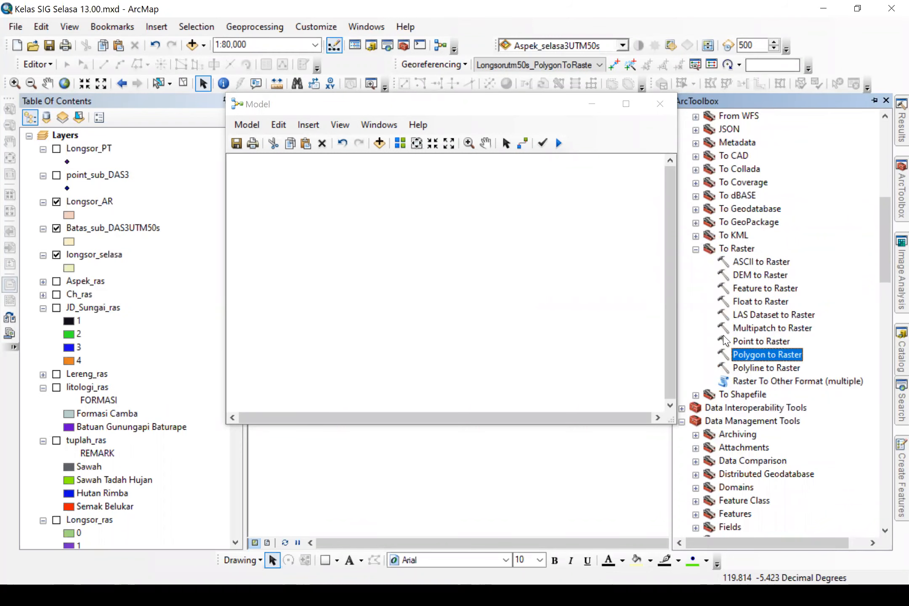
drag(763, 356, 371, 234)
Step: Set the Polygon to Raster input features to Aspek_selasa3UTM50s and its value field to Fr_Aspek
double_click(374, 224)
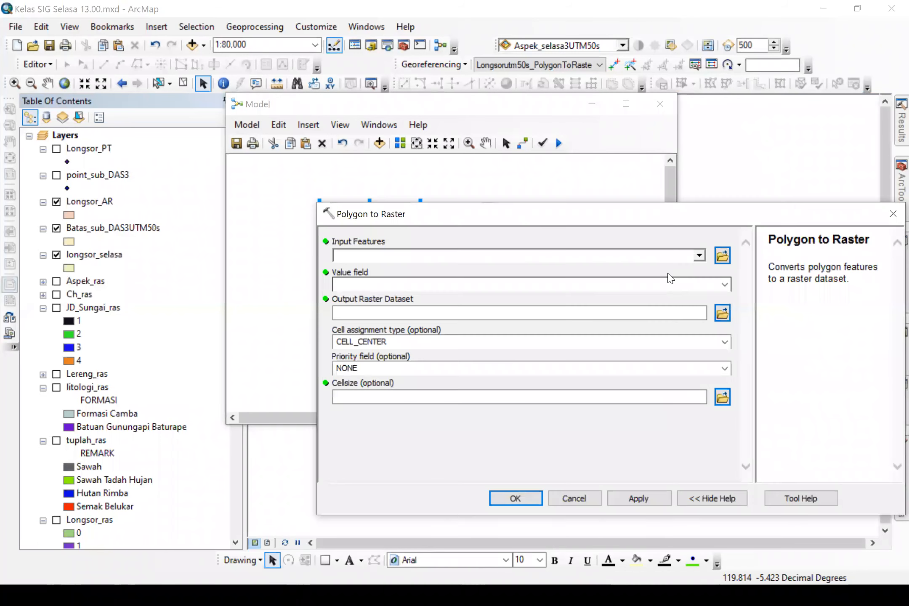
click(698, 256)
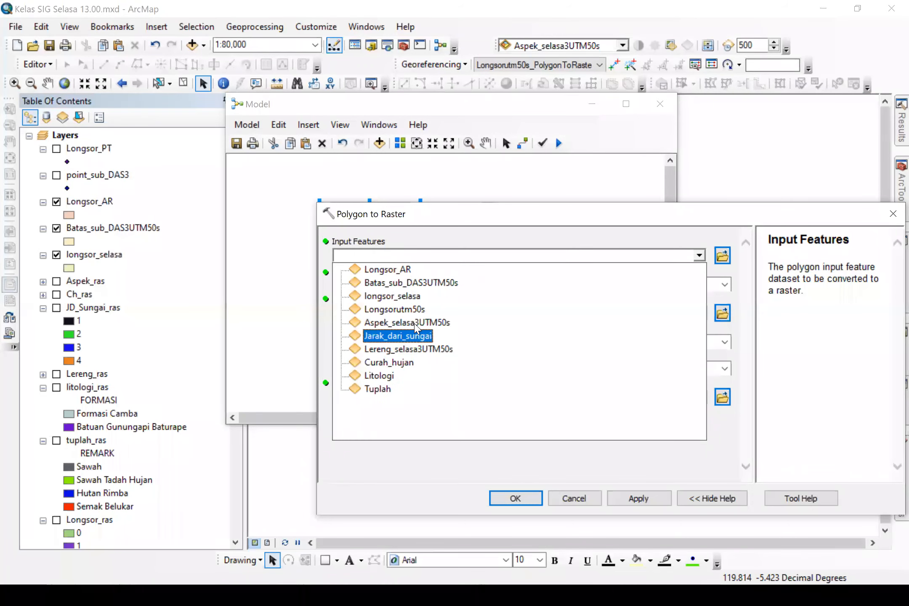
click(414, 323)
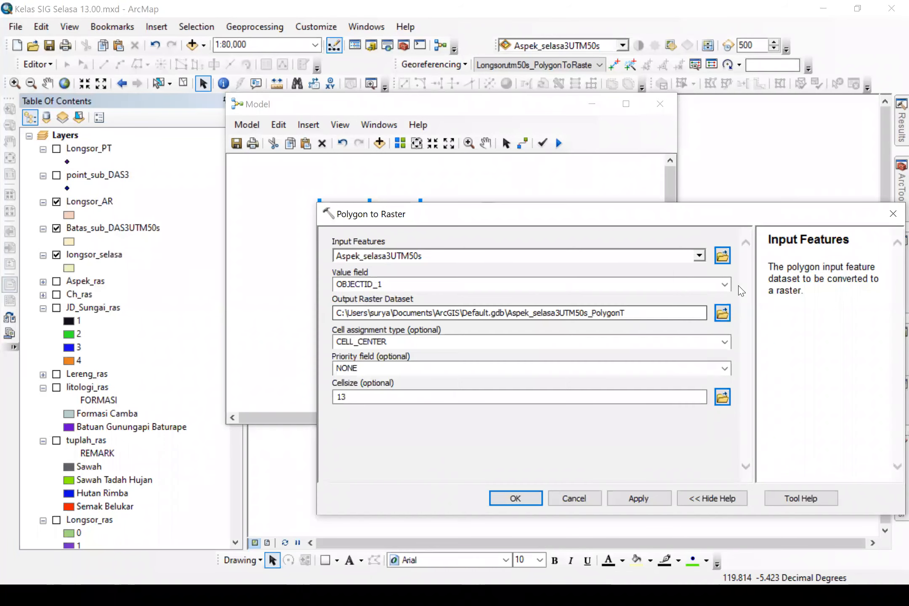
click(729, 283)
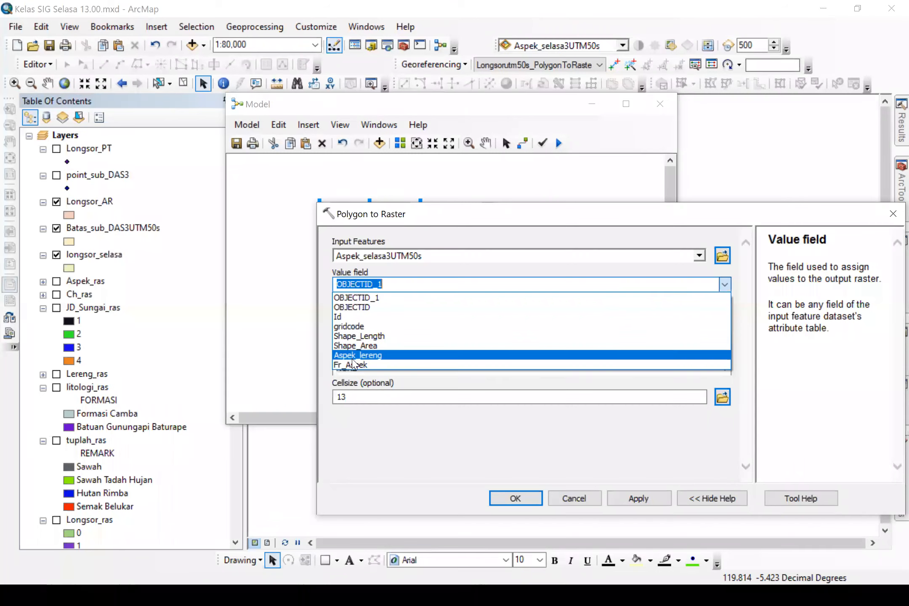
click(355, 364)
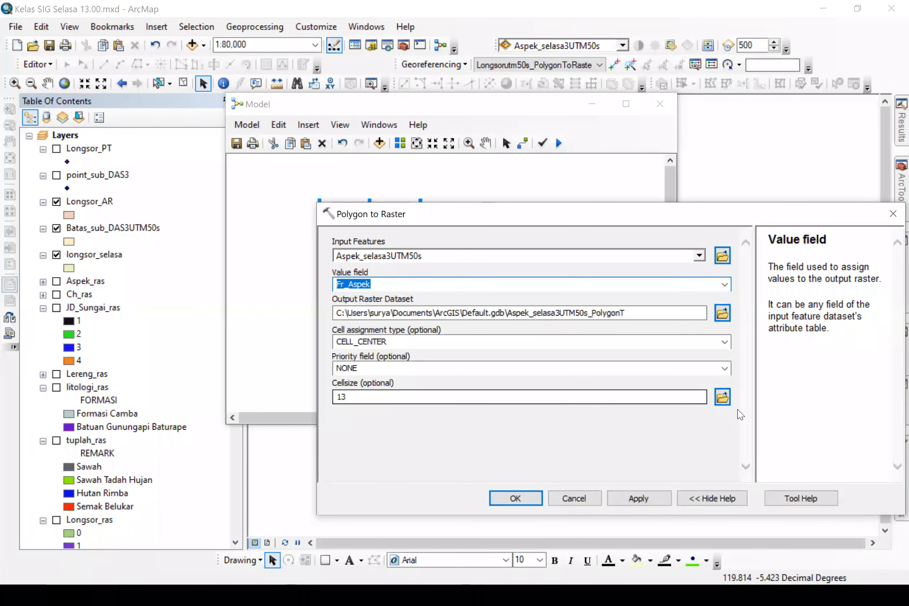
Step: Set the Polygon to Raster cell size from the Longsor_ras raster in Kerawanan_longsor.gdb
click(722, 397)
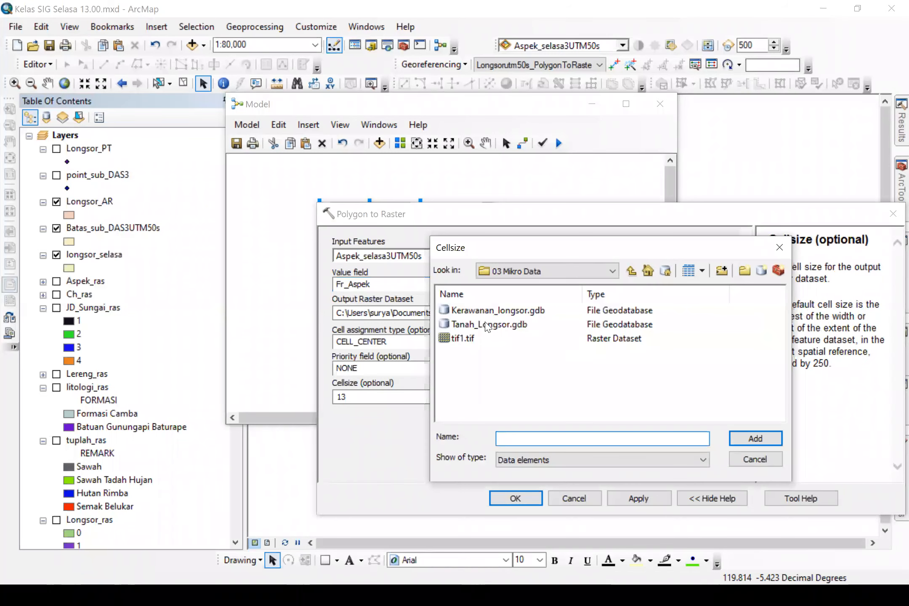
double_click(488, 324)
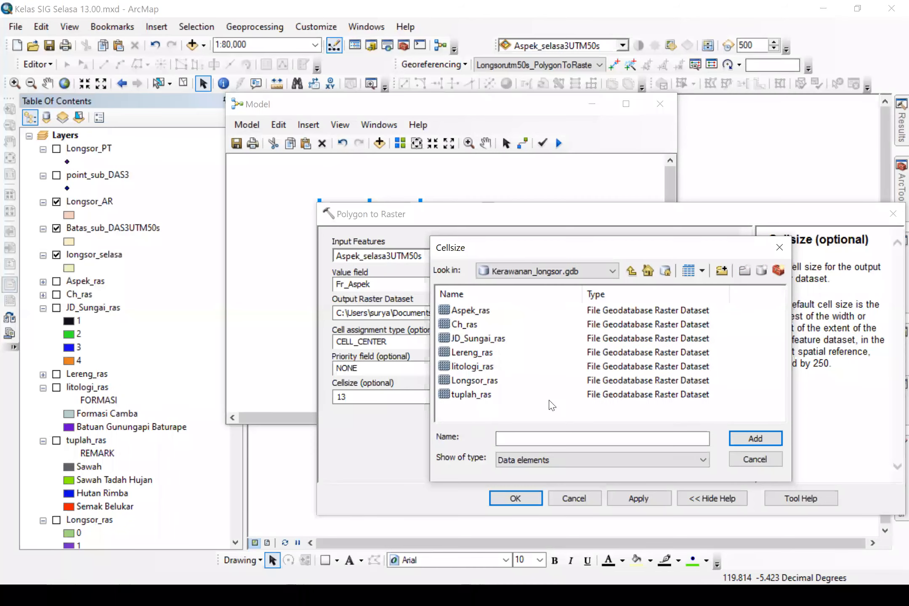
click(475, 380)
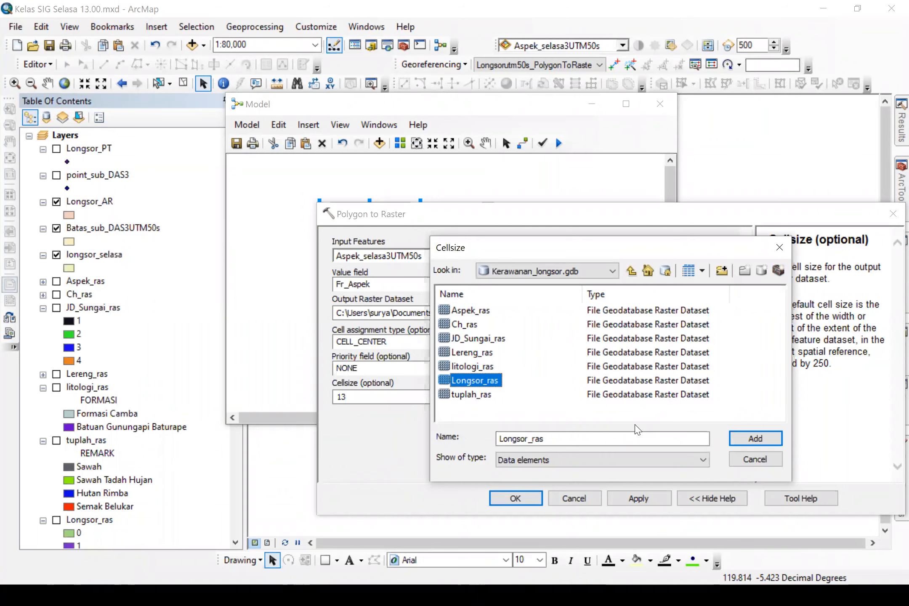
click(769, 443)
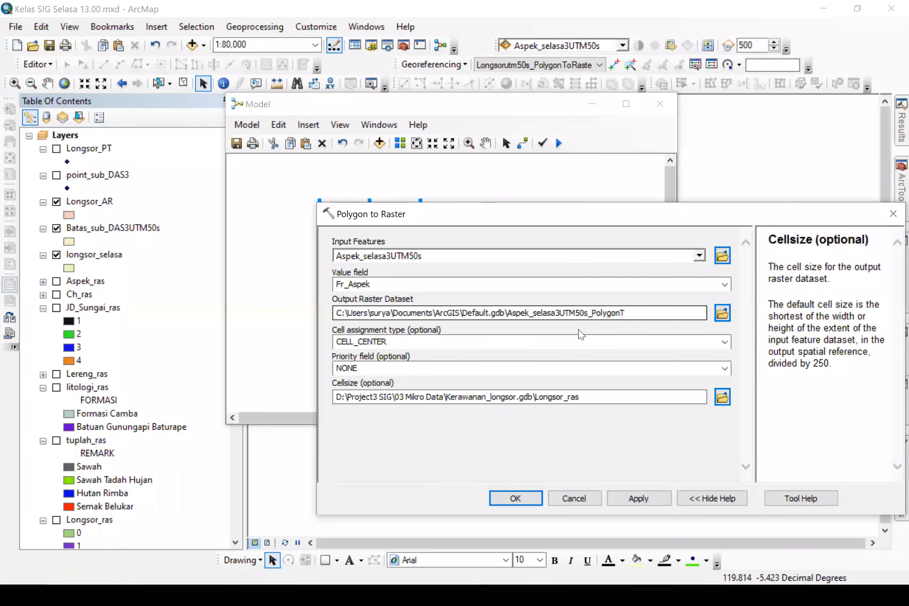
Step: Rename the output raster in Default.gdb to Aspek_FR
click(629, 316)
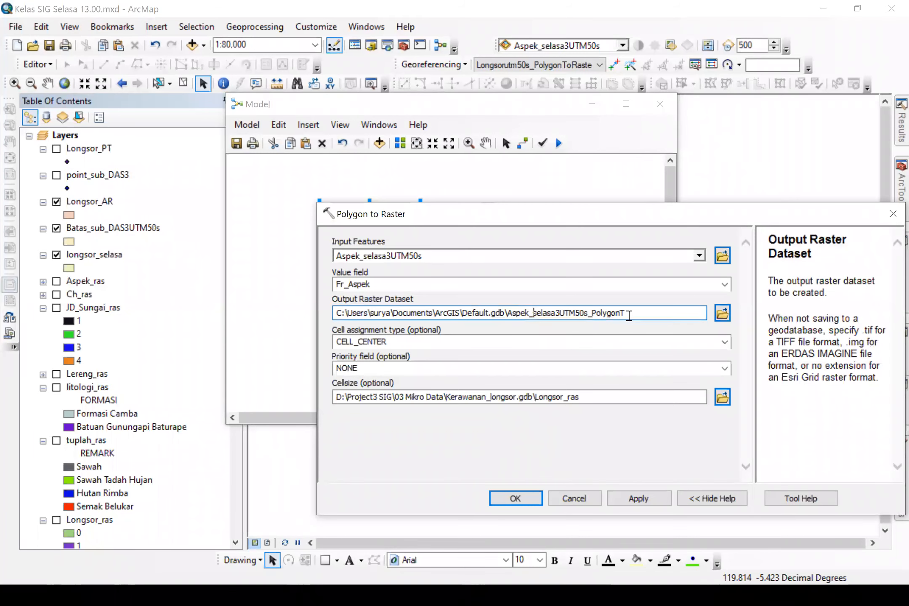
key(ctrl+shift+Left)
shift+click(533, 313)
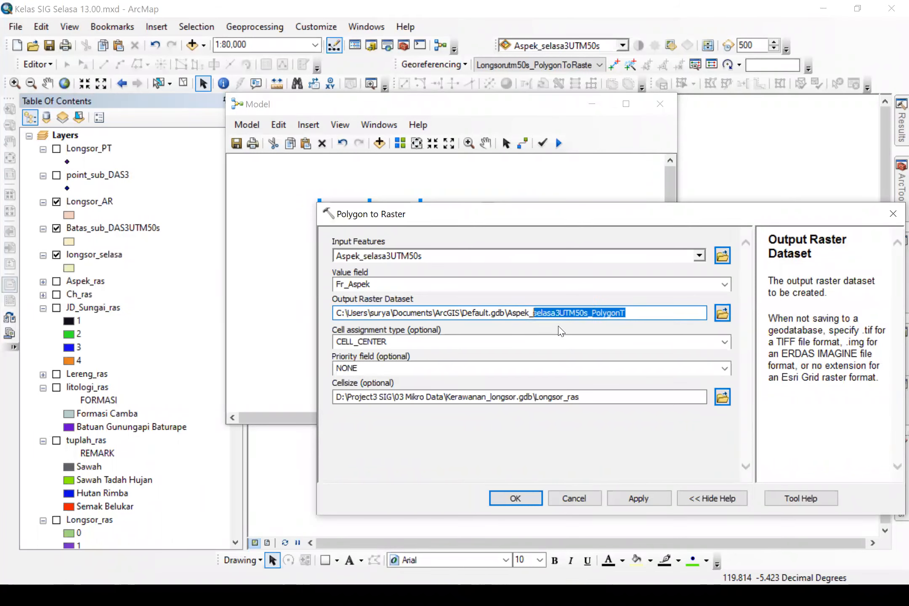
key(BackSpace)
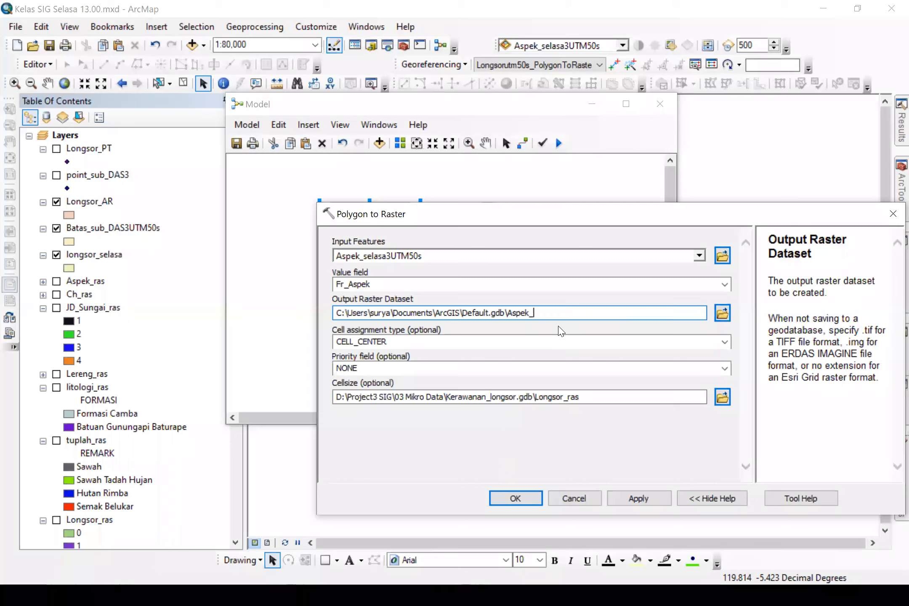
text(FR)
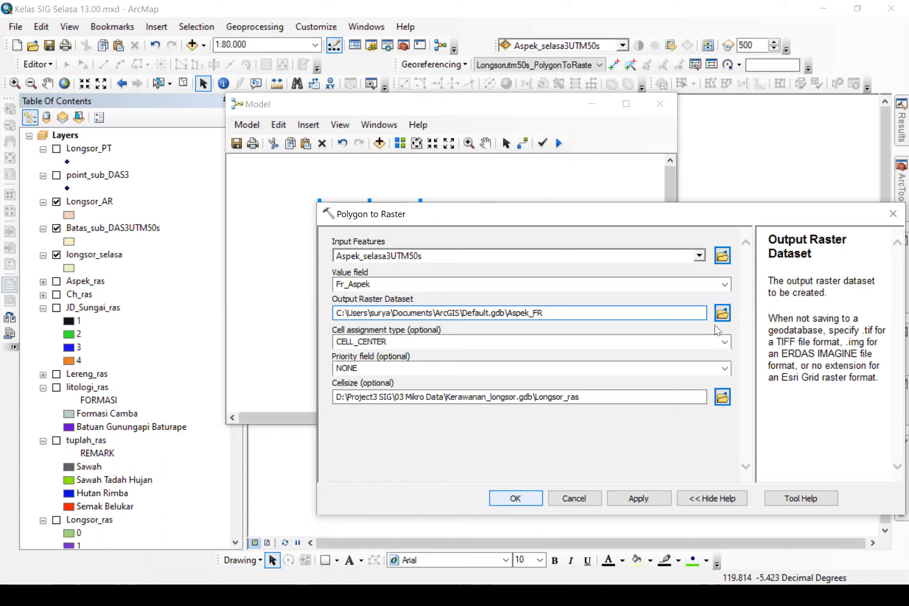
Step: Set the output raster to FR_Aspek in Kerawanan_longsor.gdb and apply the Polygon to Raster settings
click(723, 313)
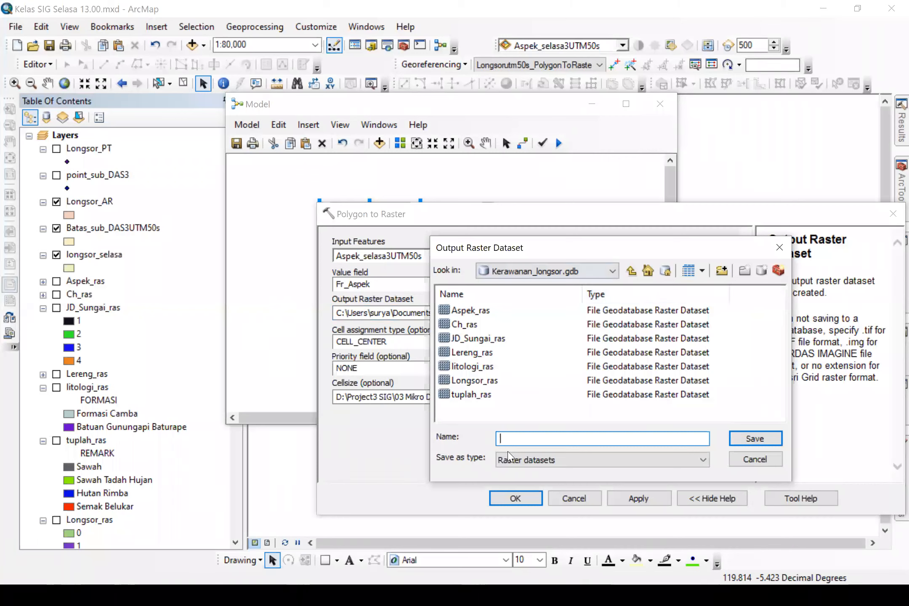
text(FR_Aspek)
click(751, 439)
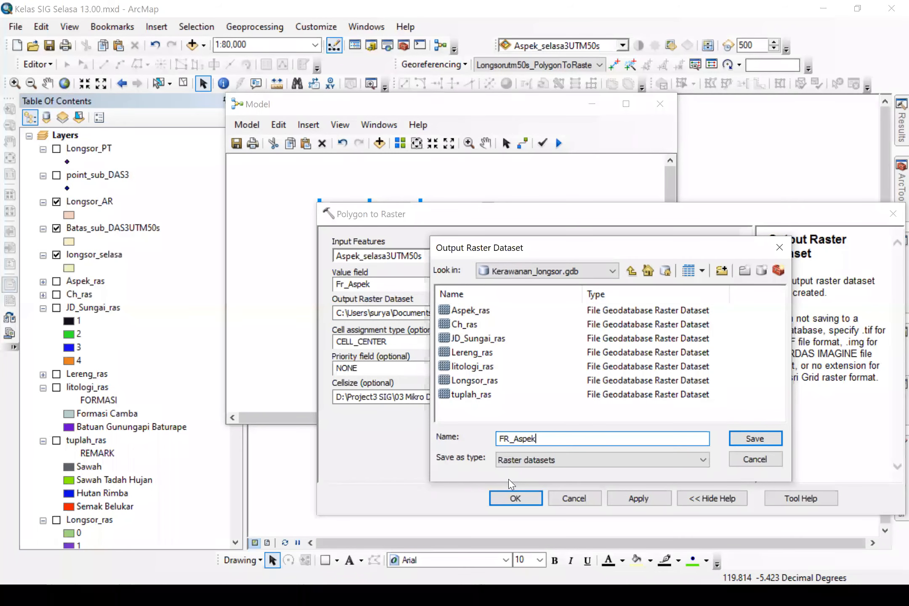
click(514, 499)
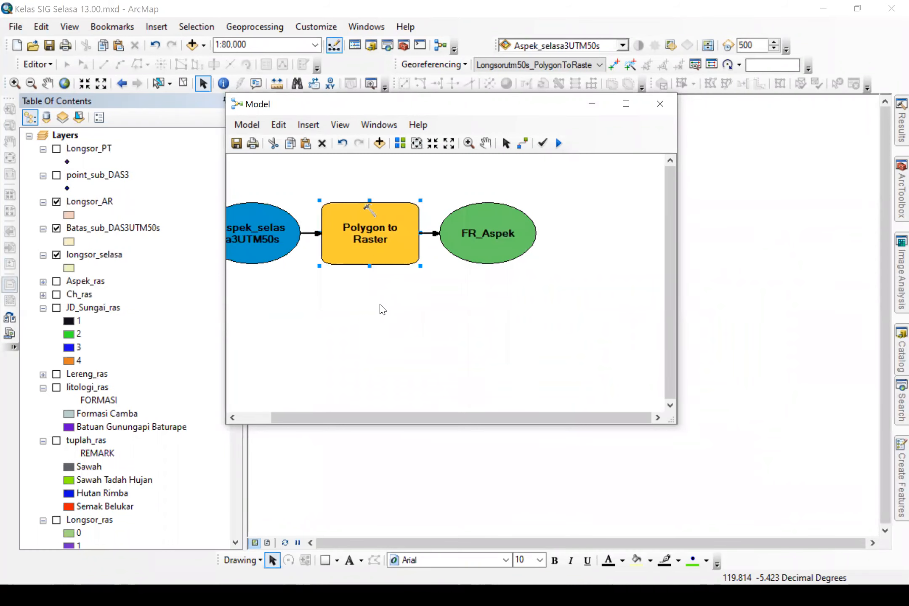
Step: Duplicate the Polygon to Raster tool with its output and place the copy below the original
key(ctrl+c)
key(ctrl+v)
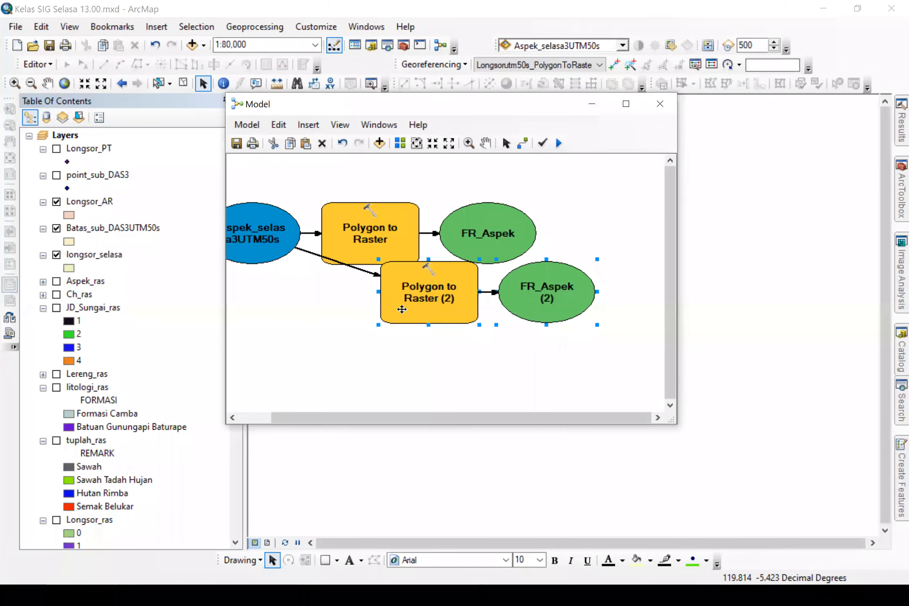
drag(449, 285, 366, 326)
Step: Change the copied Polygon to Raster tool's input features to Jarak_dari_sungai
double_click(346, 327)
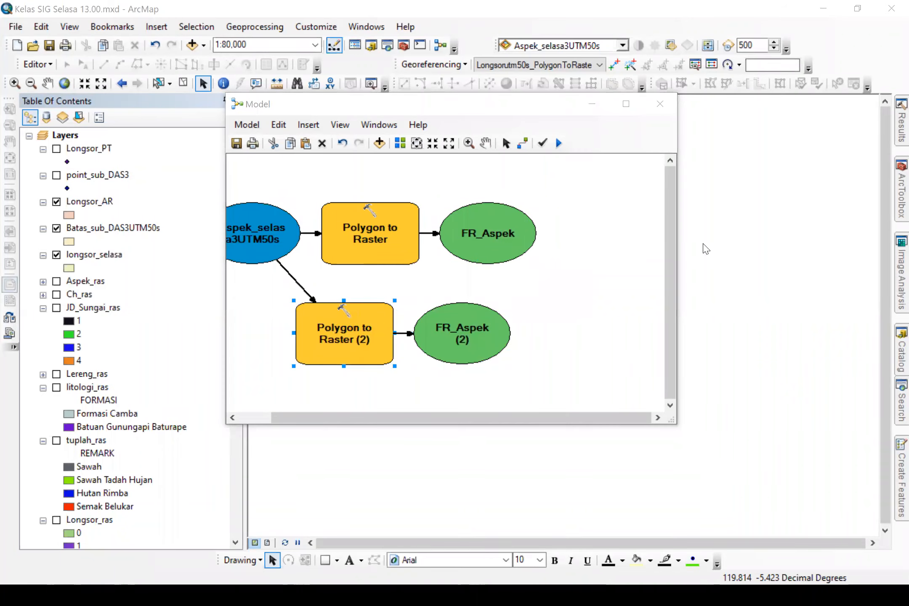
click(400, 259)
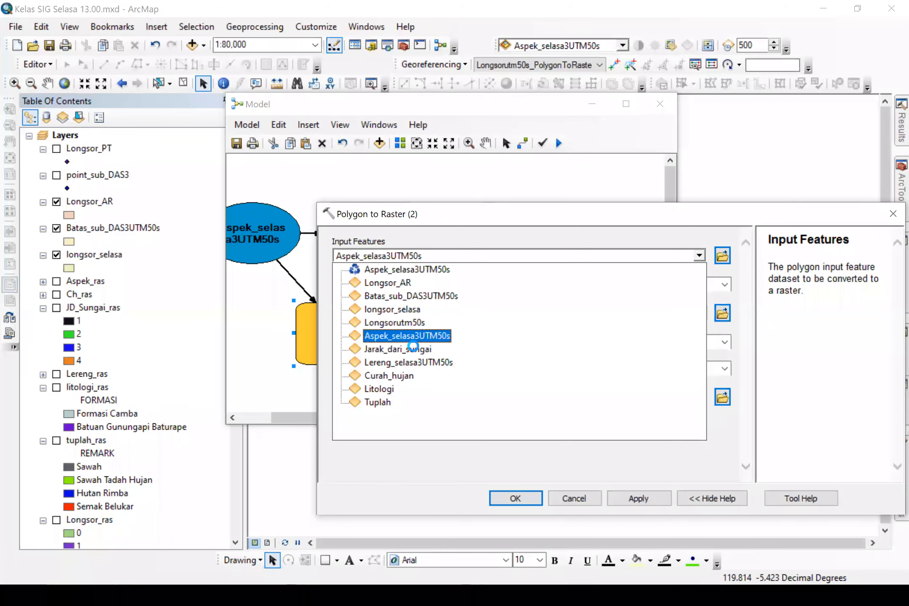
click(398, 349)
Step: Rename the copied tool's output raster in Kerawanan_longsor.gdb to FR_JD_Sungai
click(540, 331)
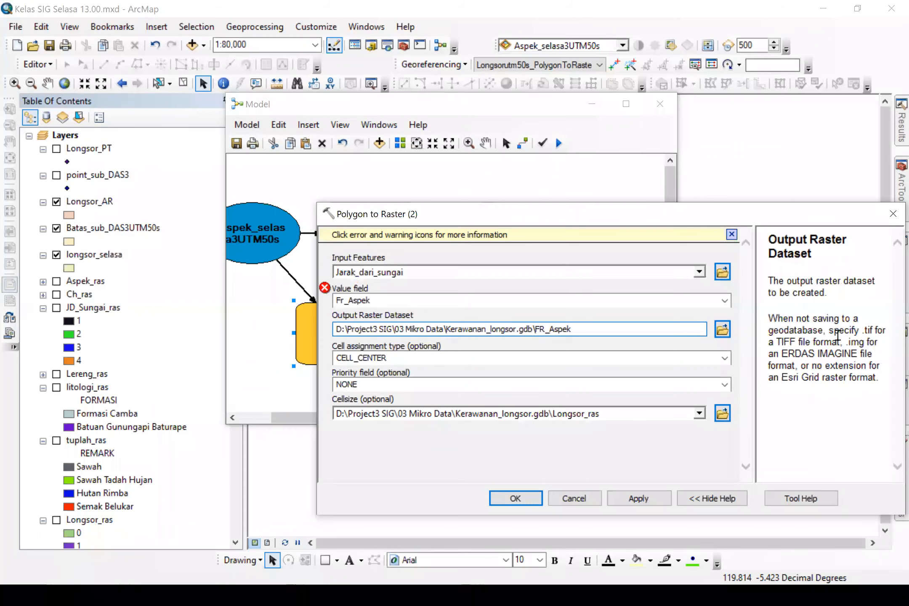
key(shift+Right)
key(shift+End)
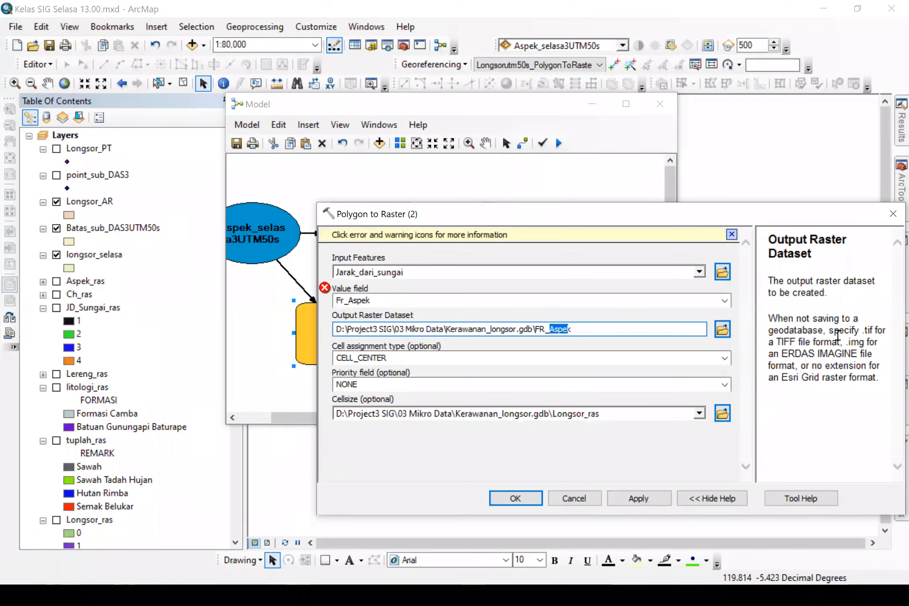
text(JD_S)
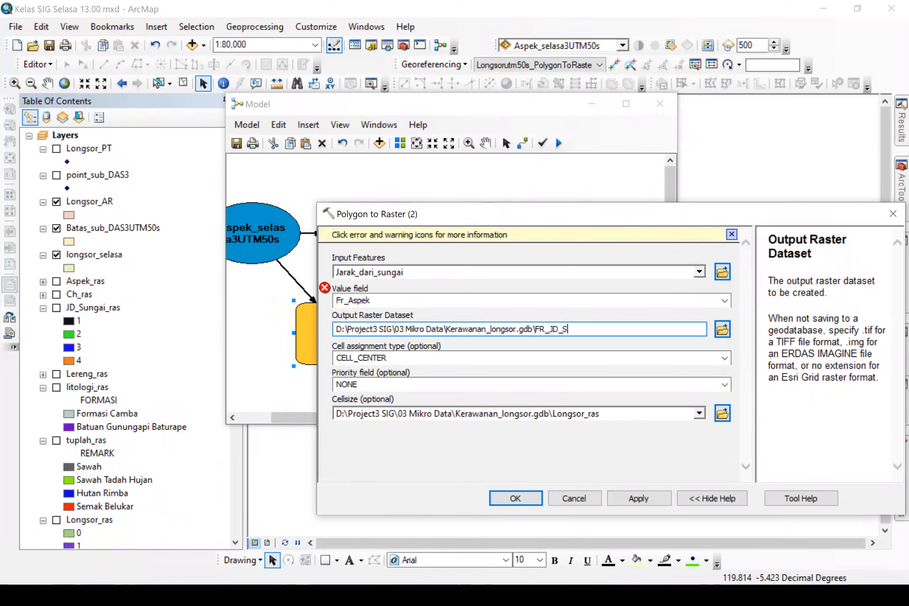
text(ungai)
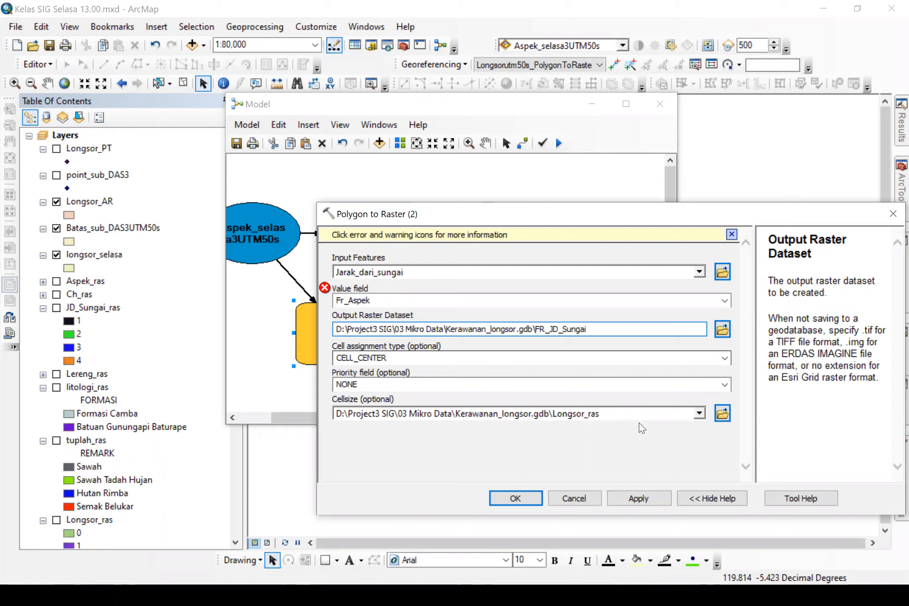
Step: Set the copied tool's value field to Fr_JD_sungai, keeping Longsor_ras as the cell size
click(644, 413)
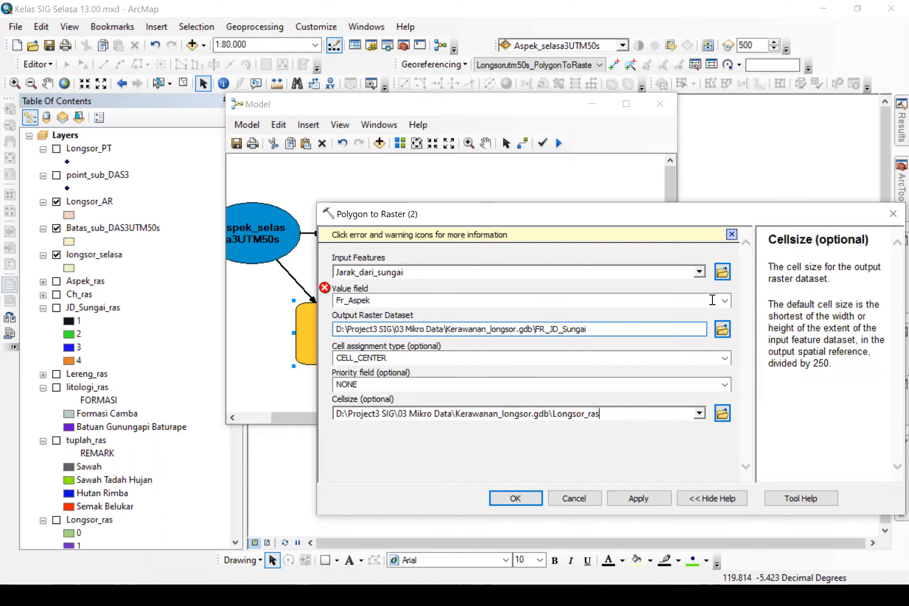
click(724, 300)
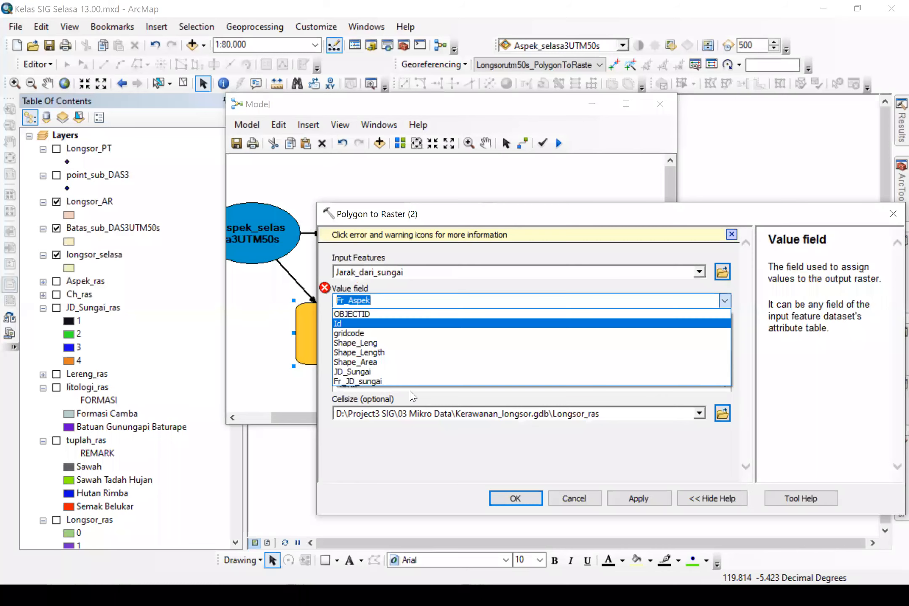
click(364, 381)
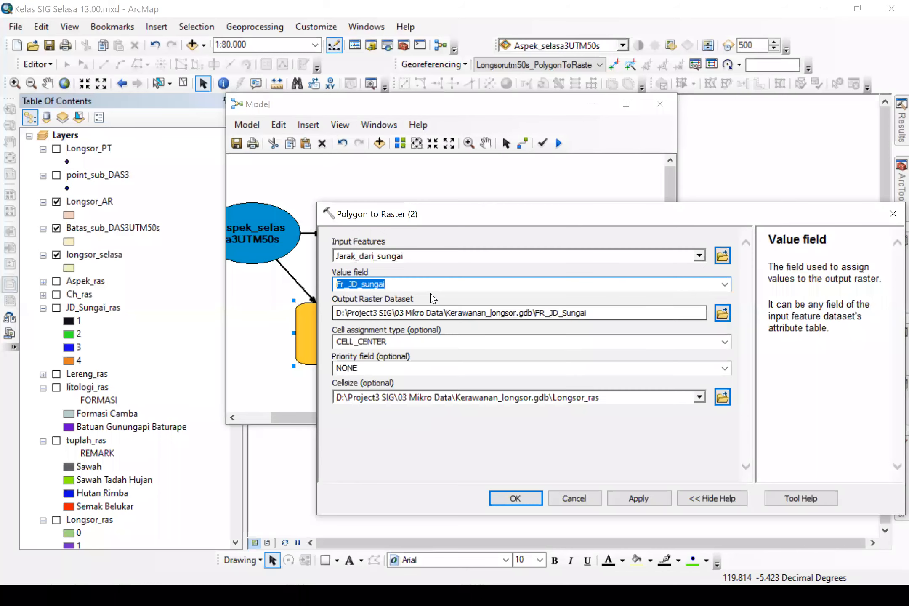
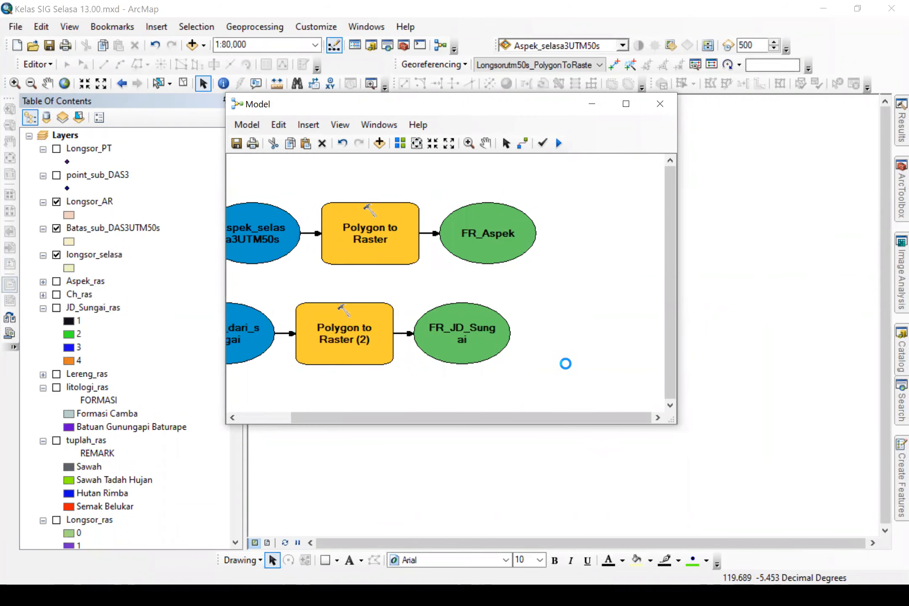
Step: Paste a copy of the Polygon to Raster tool below the FR_JD_Sungai row and set its input features to Lereng_selasa3UTM50s
key(ctrl+v)
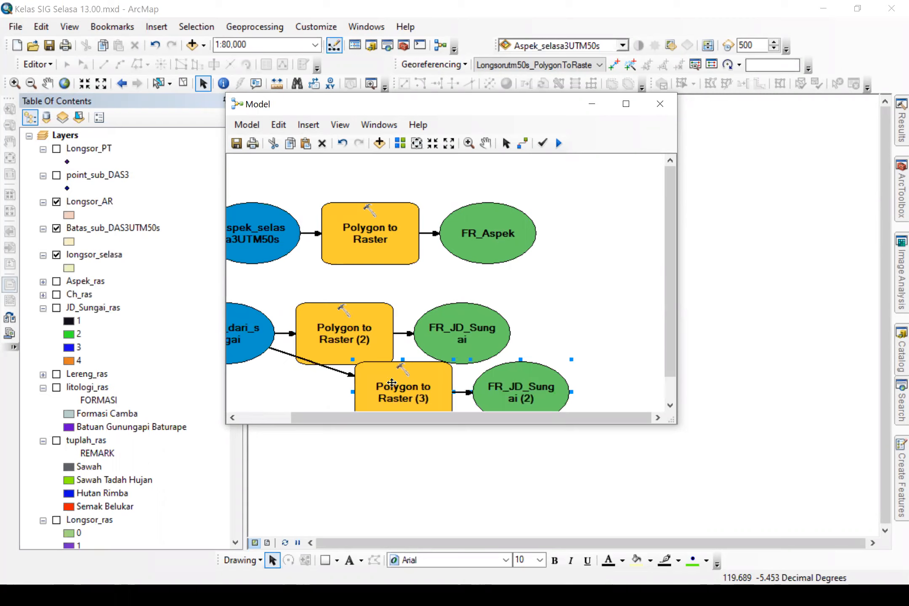
drag(399, 389, 365, 374)
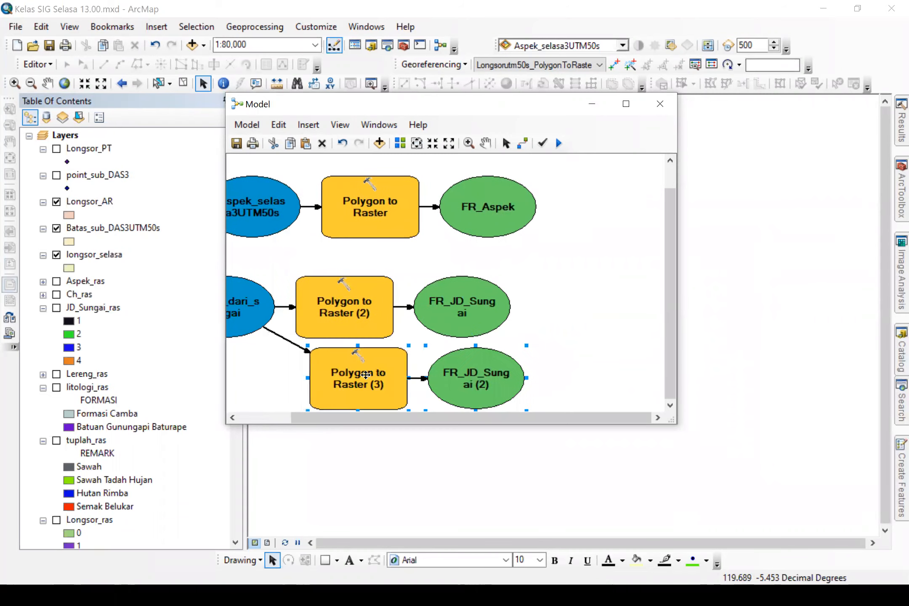
double_click(370, 357)
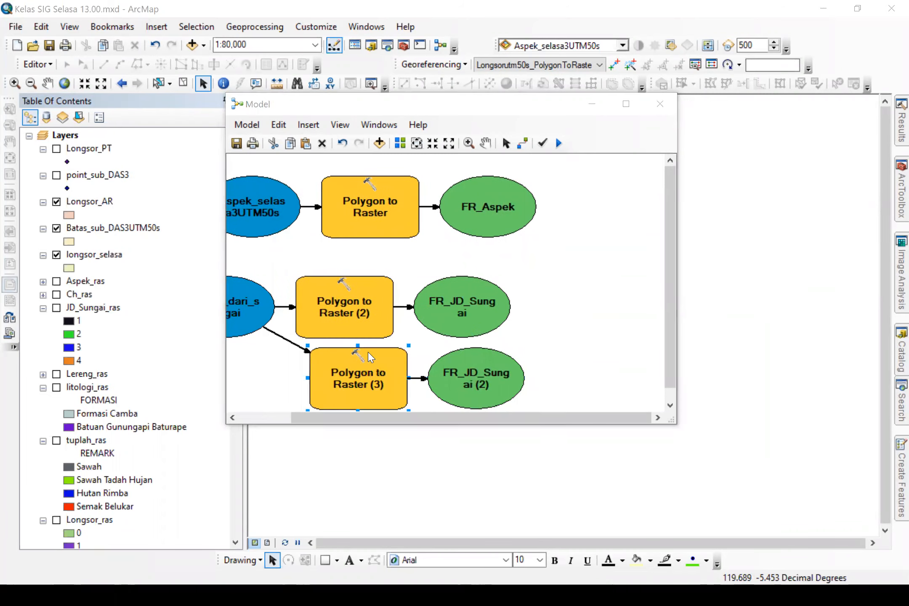
click(698, 255)
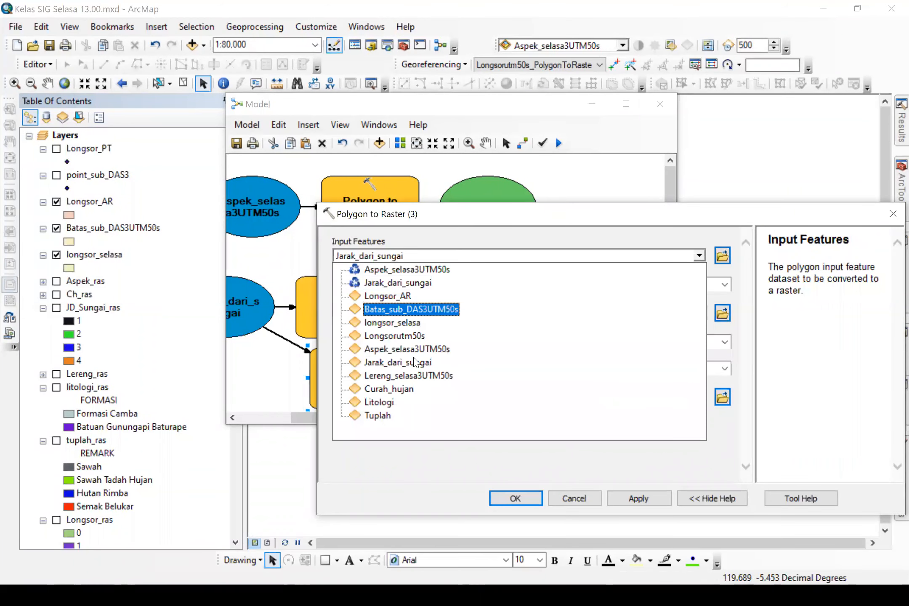
click(420, 376)
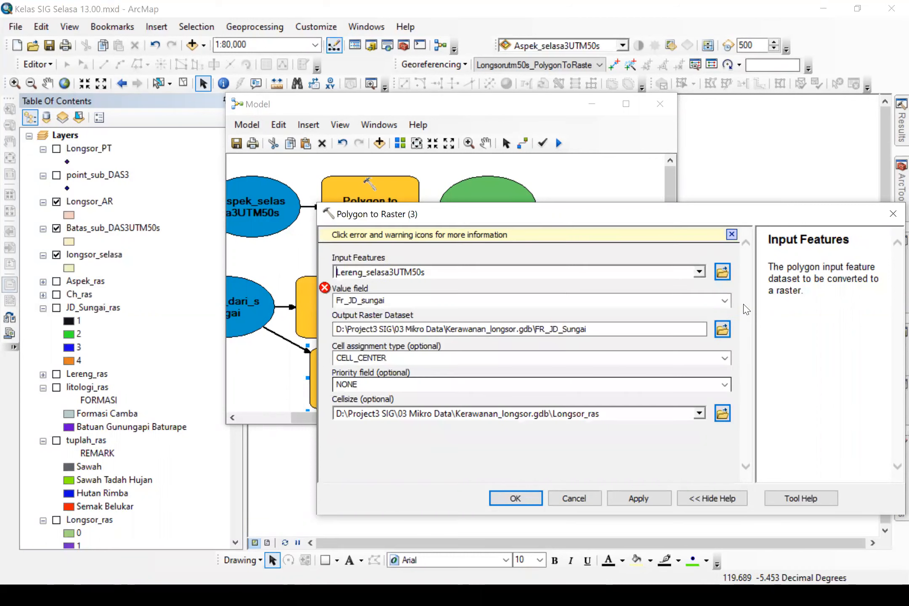
Step: Set the value field of Polygon to Raster (3) to Fr_Lereng and name its output raster FR_lereng
click(713, 297)
click(724, 300)
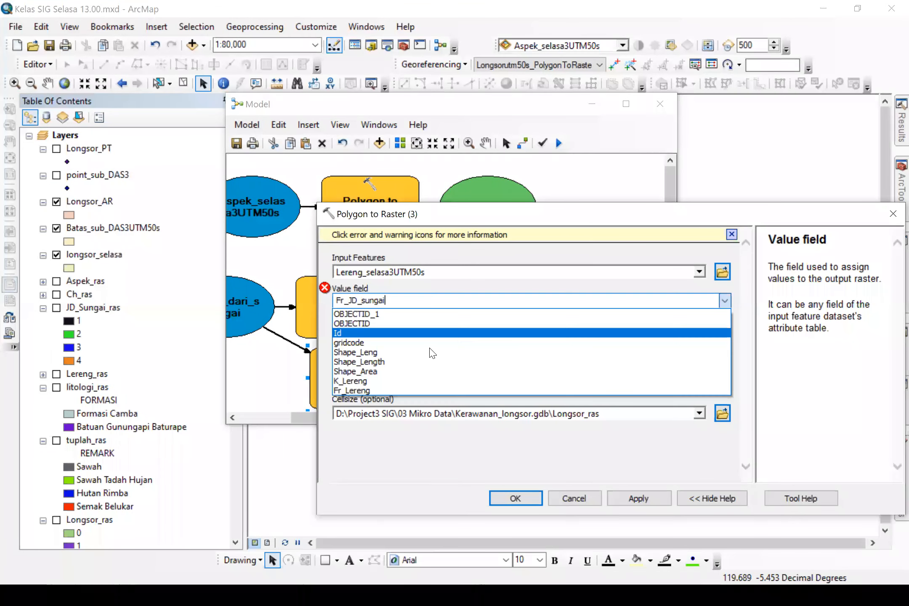
click(402, 391)
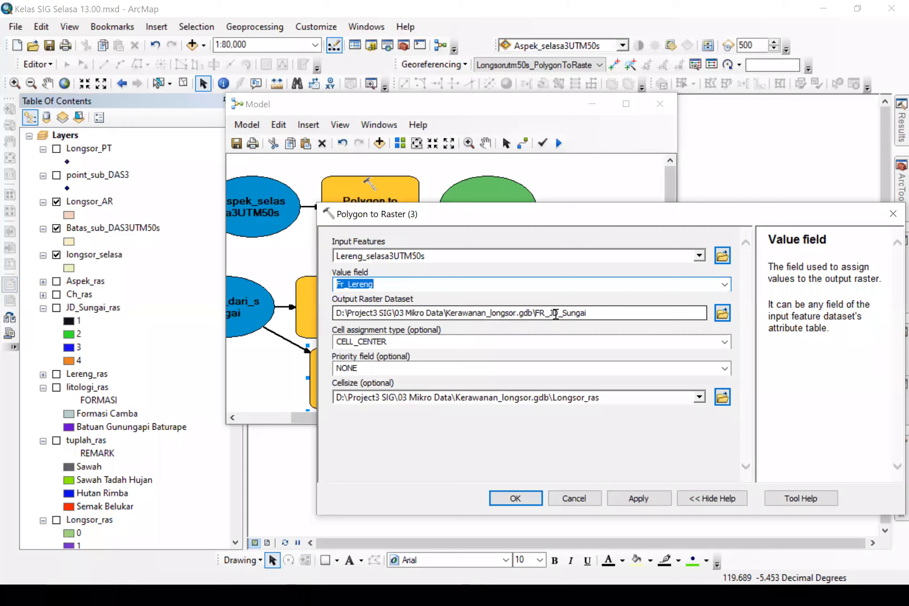
double_click(554, 313)
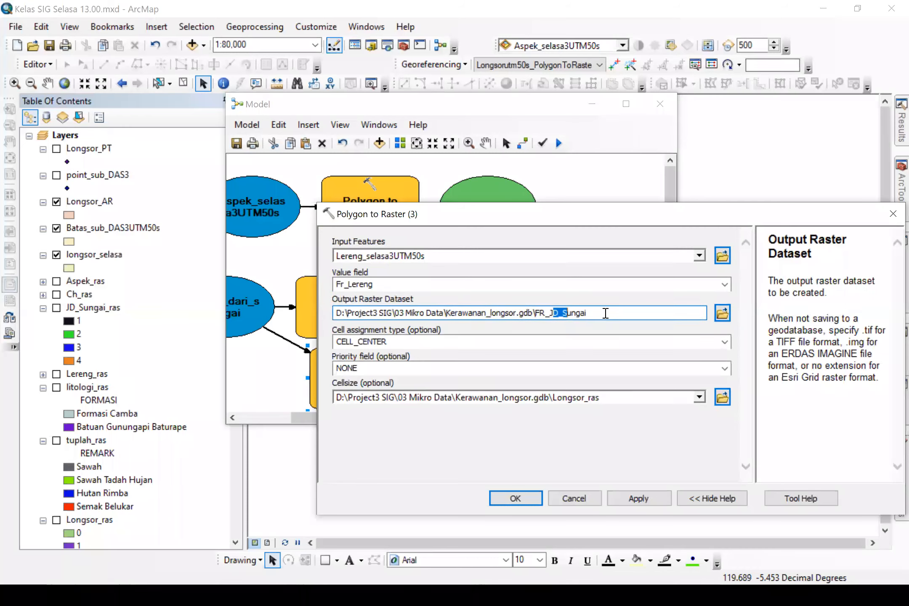
drag(564, 312, 587, 313)
text(leren)
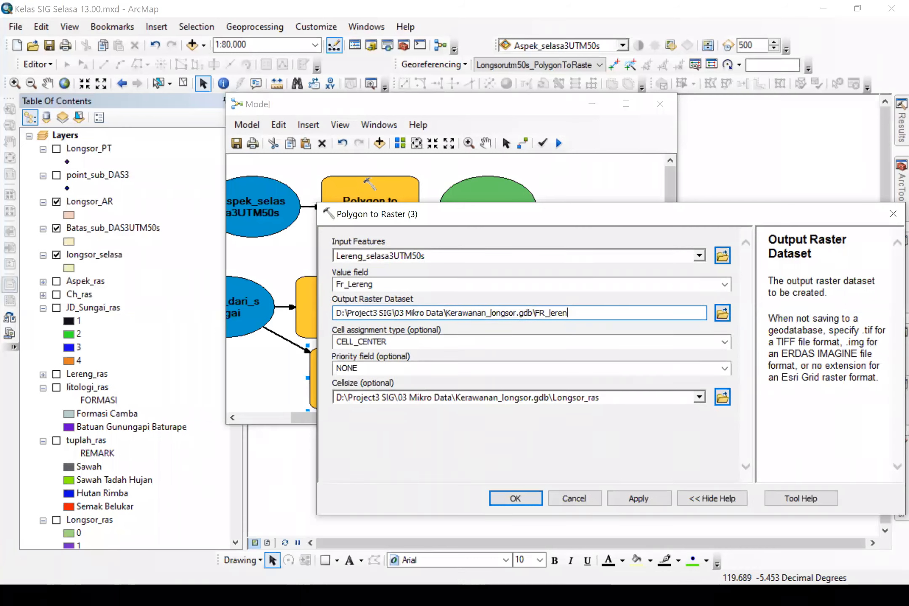
text(g)
click(521, 497)
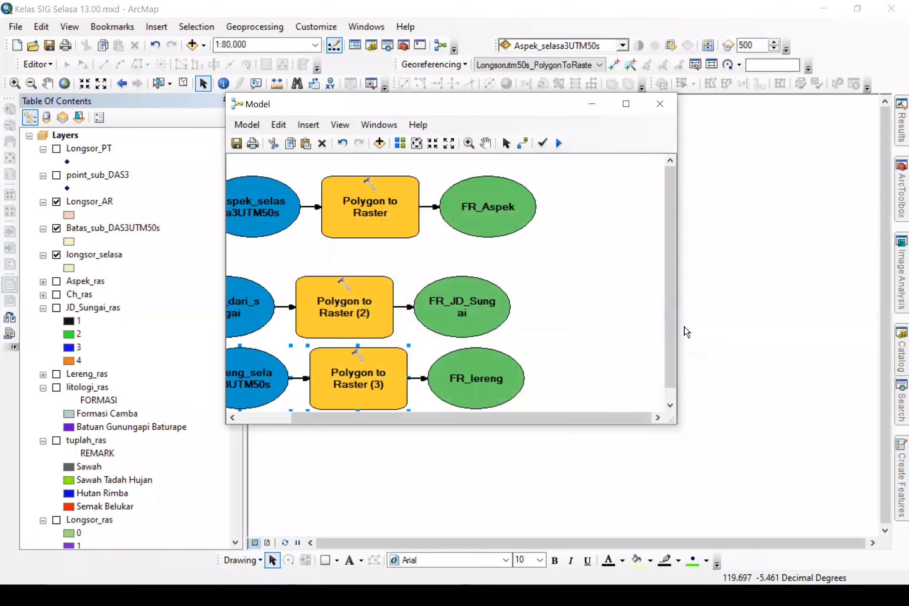
Step: Copy the Polygon to Raster (3) tool and paste two duplicates, placing one of them well below the FR_lereng row
scroll(376, 371, down, 1)
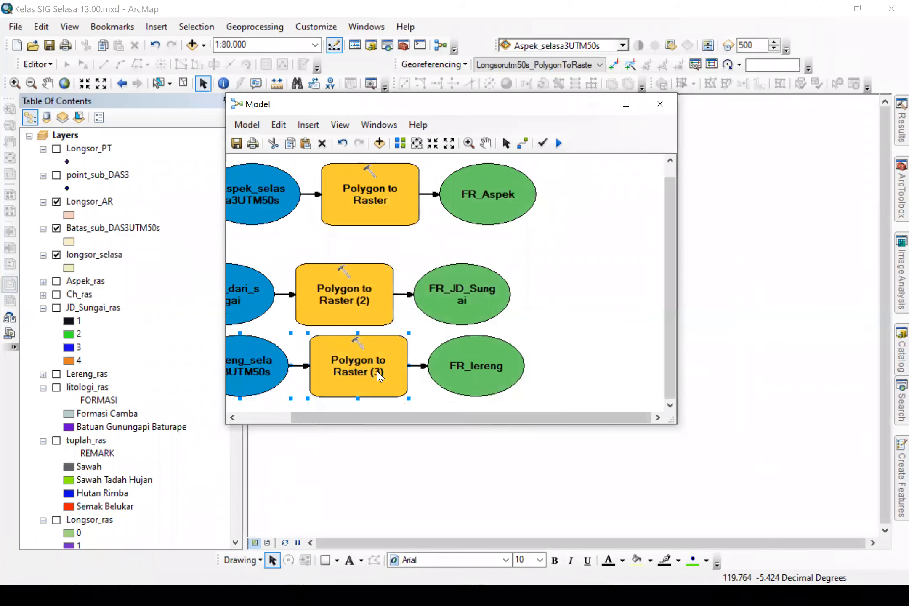
right_click(376, 370)
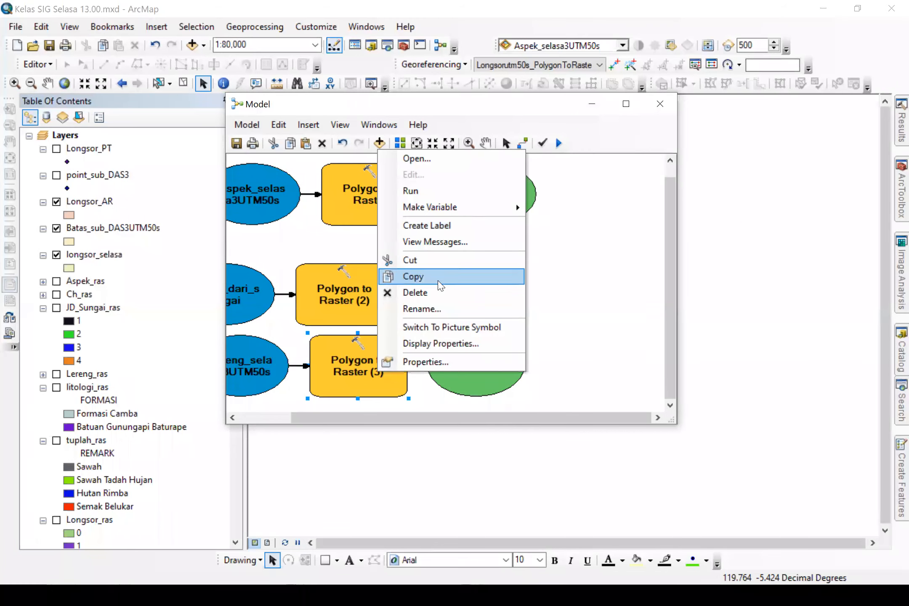
key(Return)
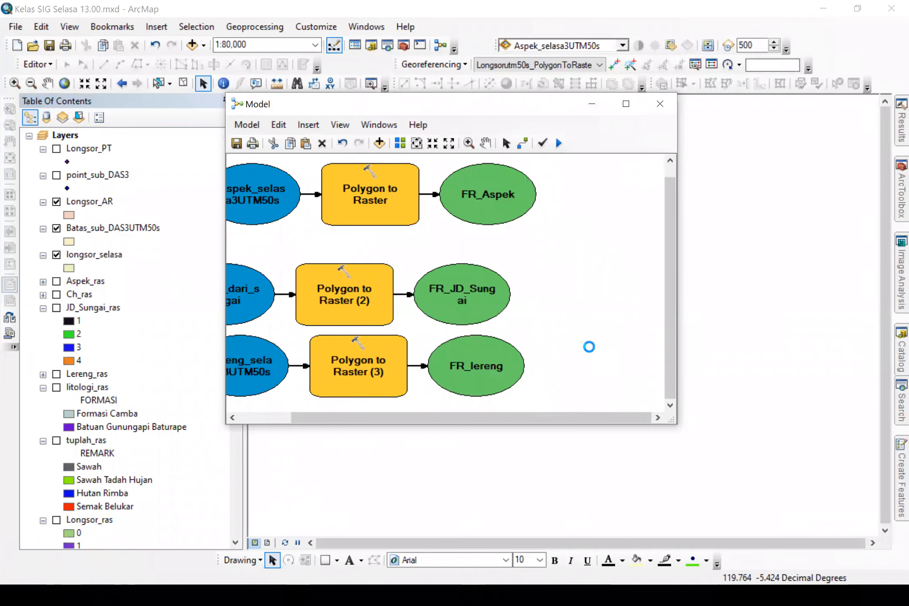
key(ctrl+v)
scroll(605, 308, down, 3)
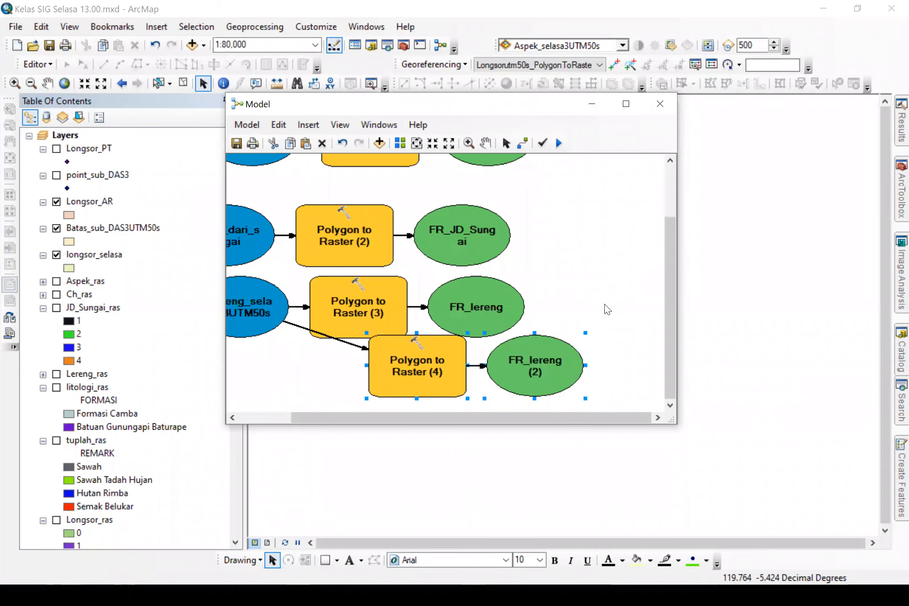
drag(419, 376, 380, 438)
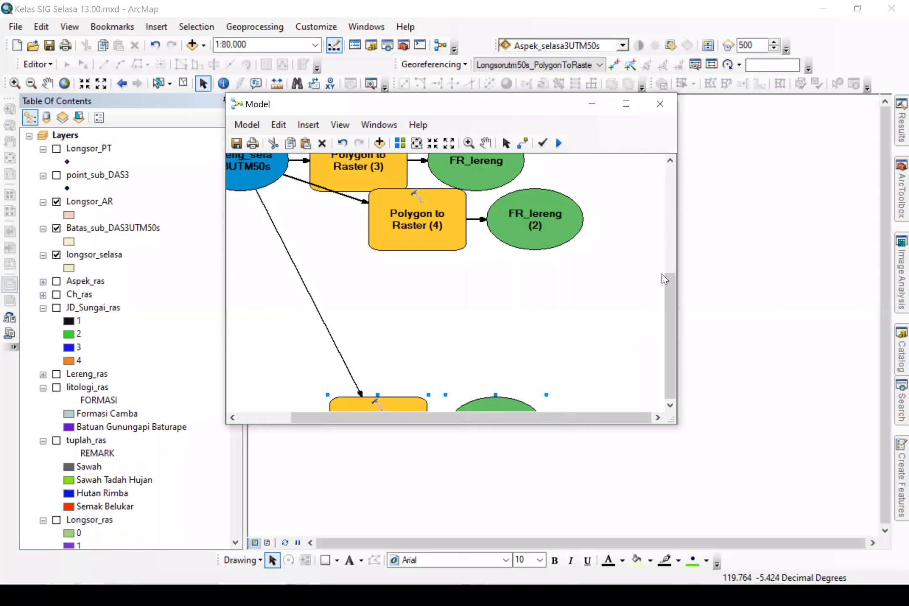
Step: Set the input features of Polygon to Raster (4) to Curah_hujan and its value field to FR_ch
scroll(615, 256, up, 4)
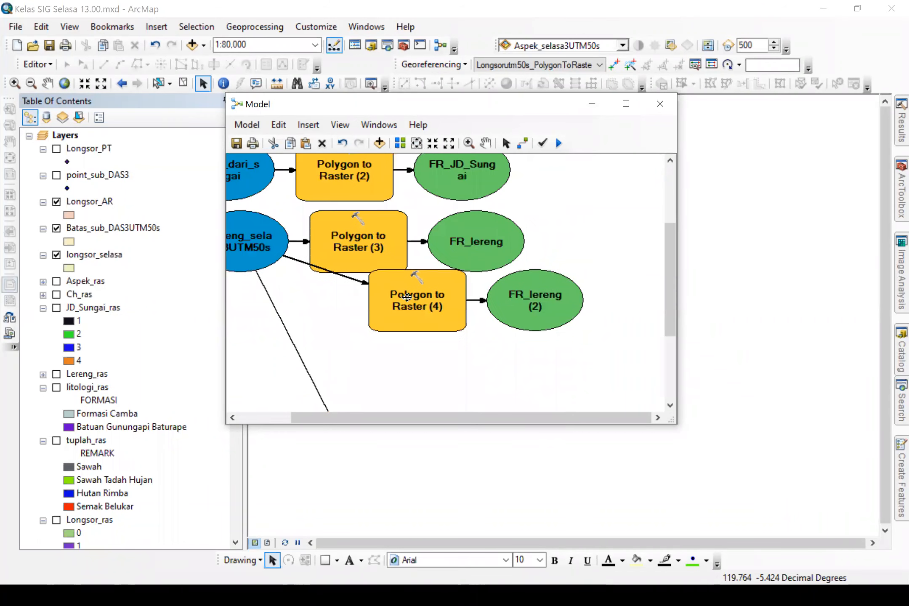
double_click(399, 308)
click(698, 256)
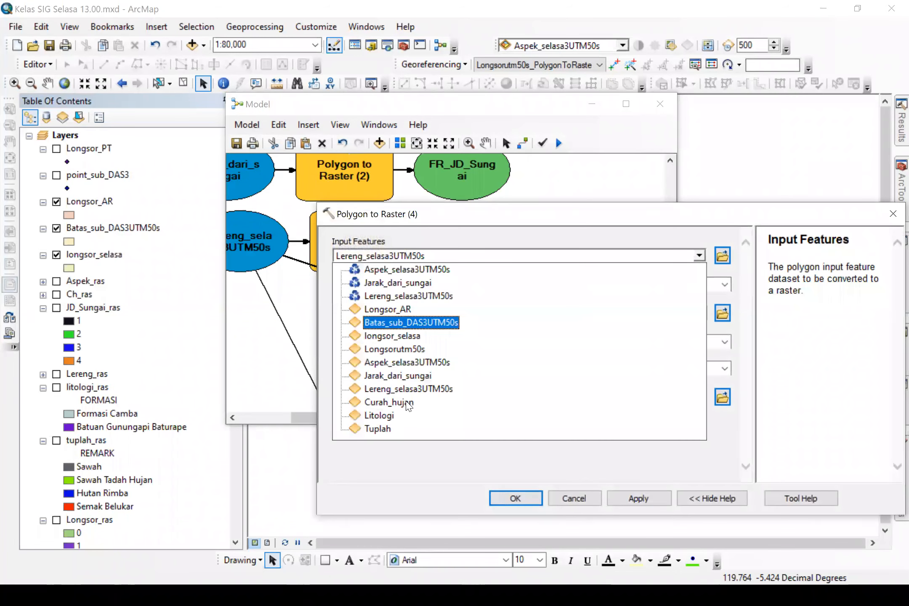
click(390, 402)
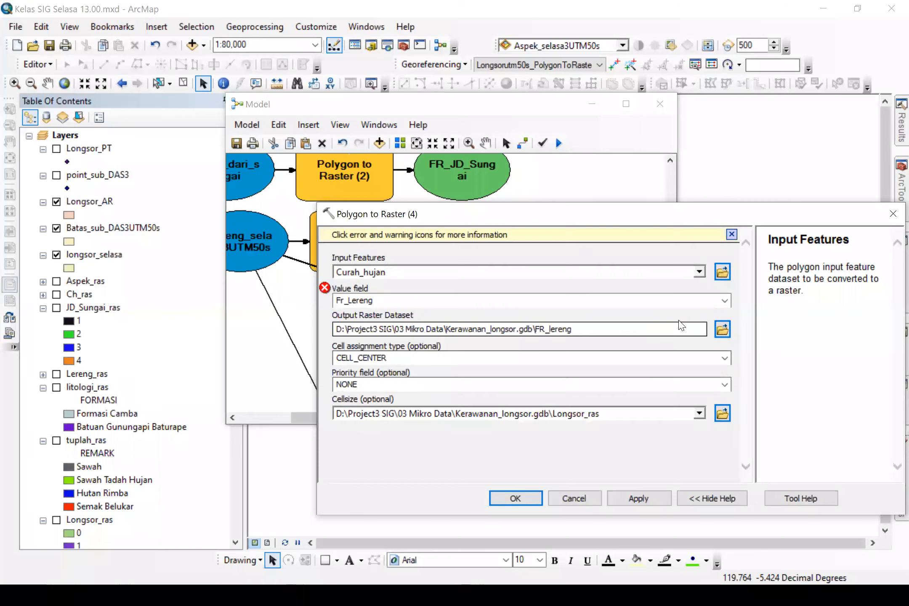
click(724, 301)
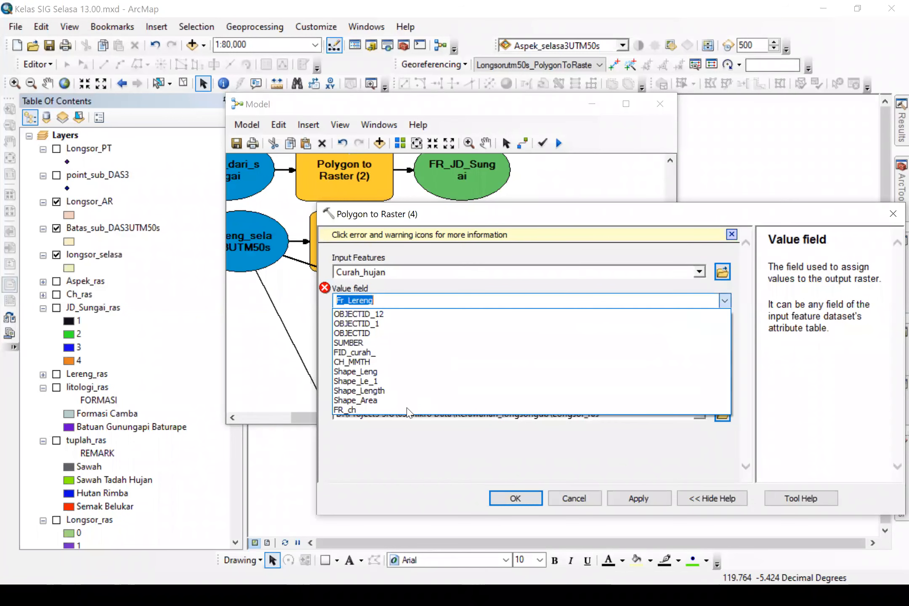
click(406, 409)
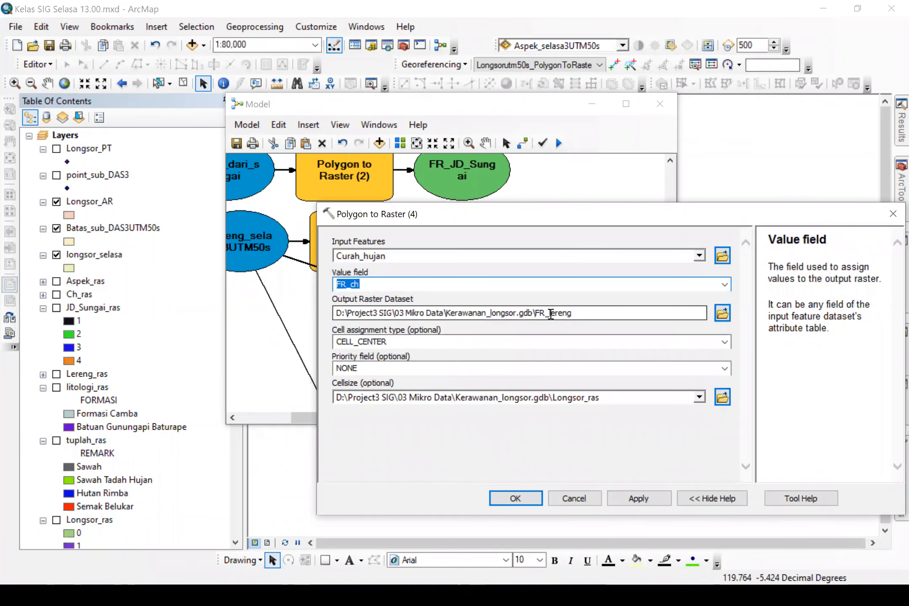
Step: Rename the output raster of Polygon to Raster (4) to FR_ch and apply the tool settings
click(549, 314)
key(Delete)
key(Delete)
key(Delete)
key(Delete)
key(Delete)
key(Delete)
text(c)
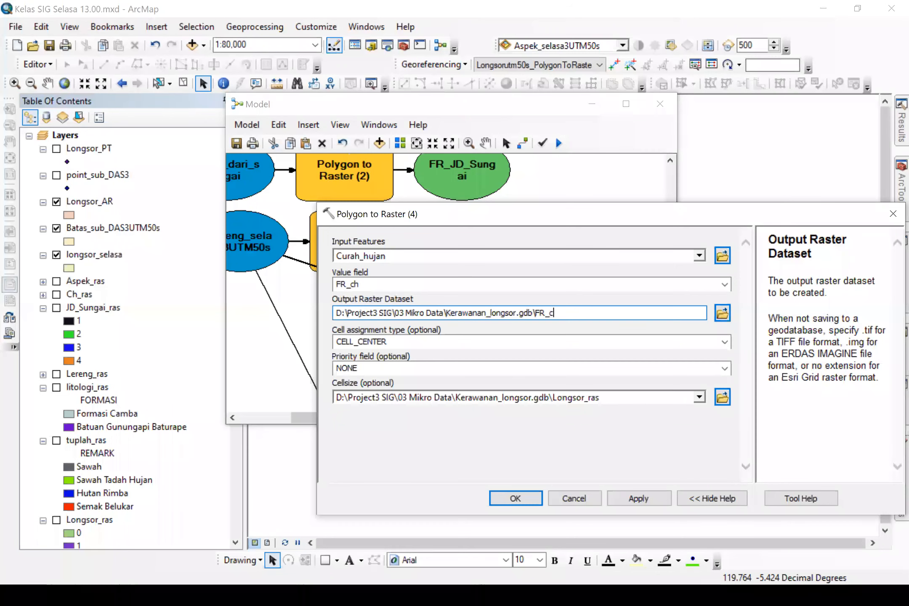
text(h)
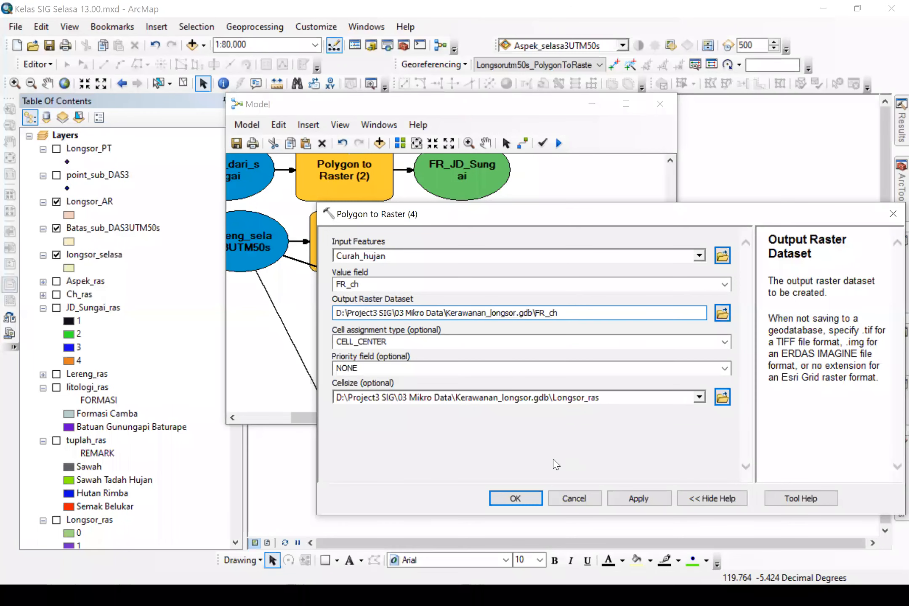
click(516, 499)
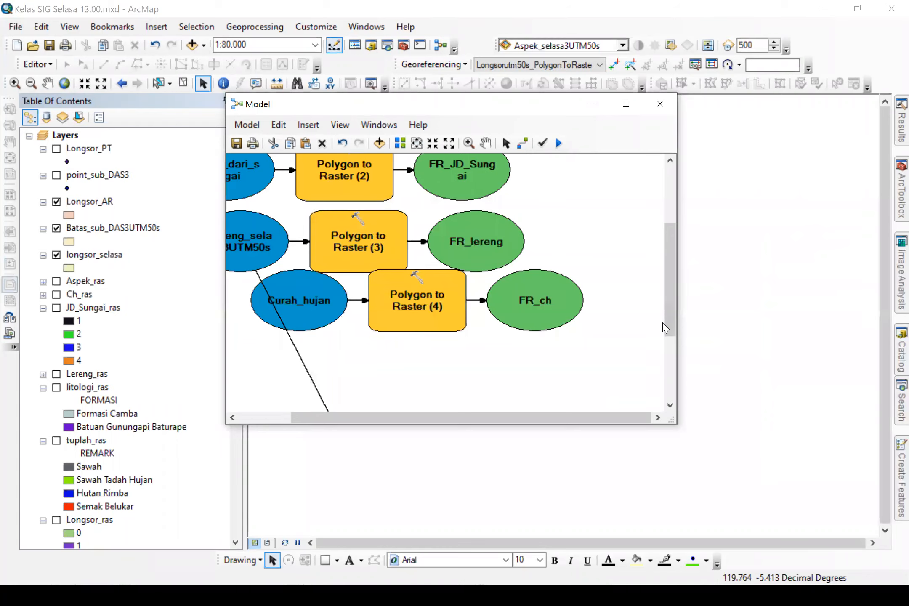
Step: Set the input features of Polygon to Raster (5) to Litologi and its value field to FR_Litologi
click(671, 367)
double_click(378, 354)
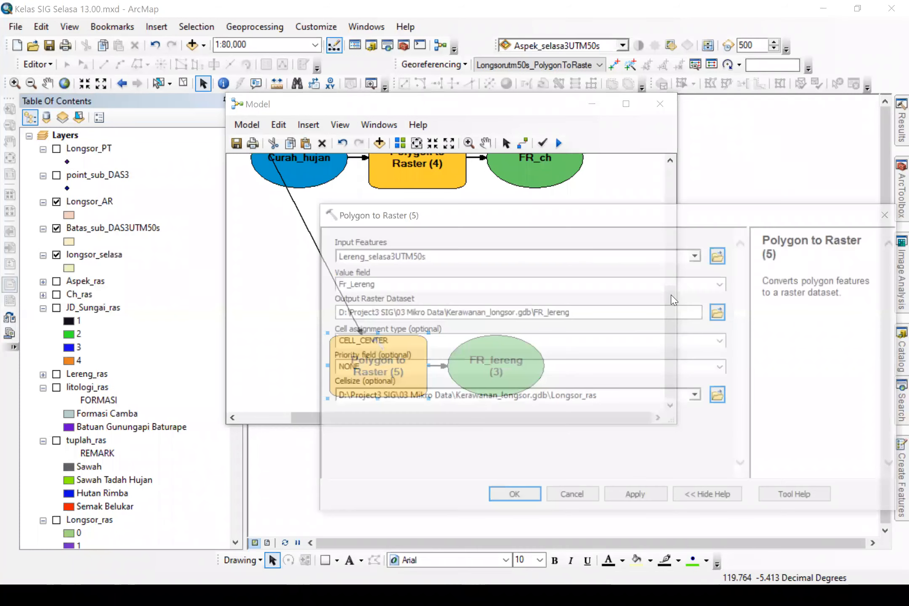
click(699, 255)
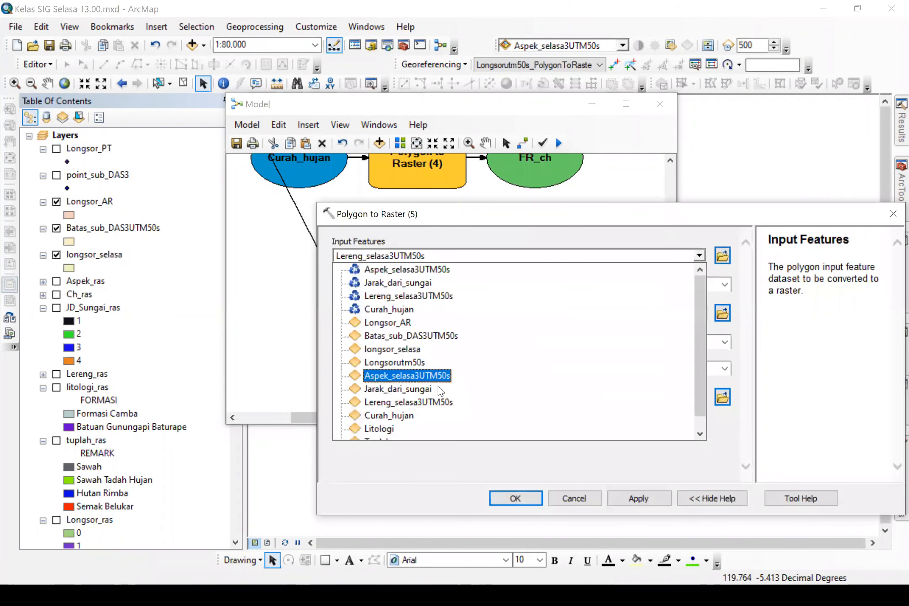
click(379, 428)
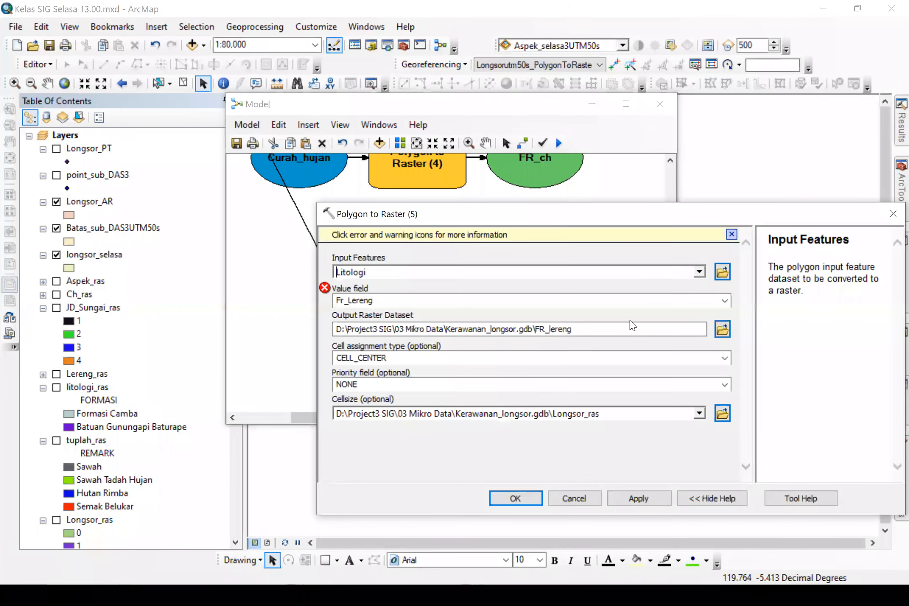
click(724, 300)
click(476, 435)
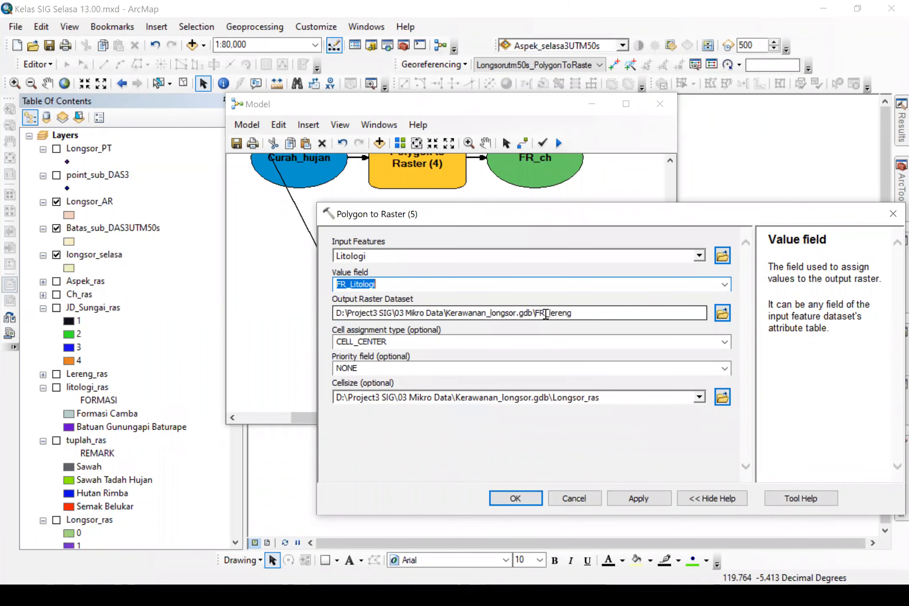
Step: Rename the output raster of Polygon to Raster (5) to FR_litologi and apply the tool settings
drag(549, 313, 630, 317)
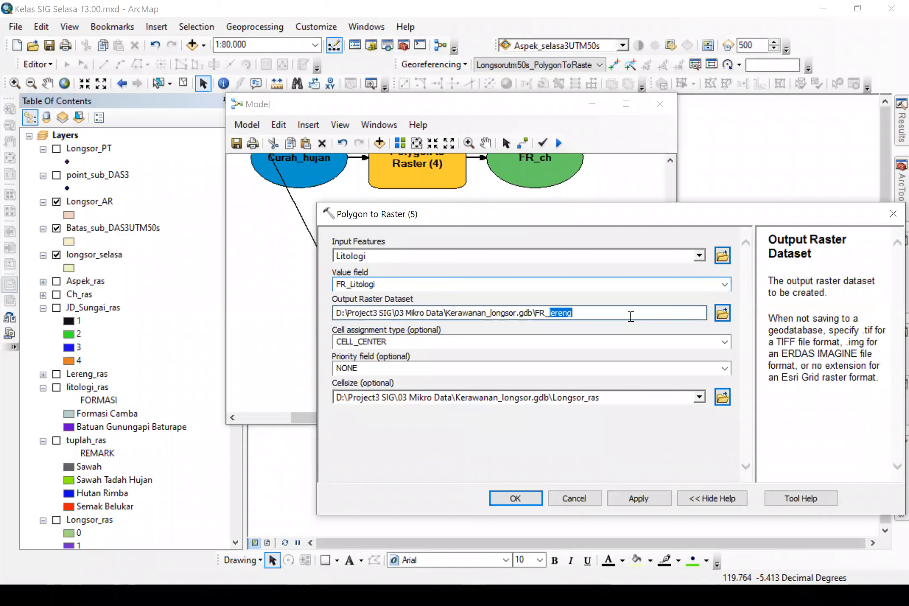
text(litol)
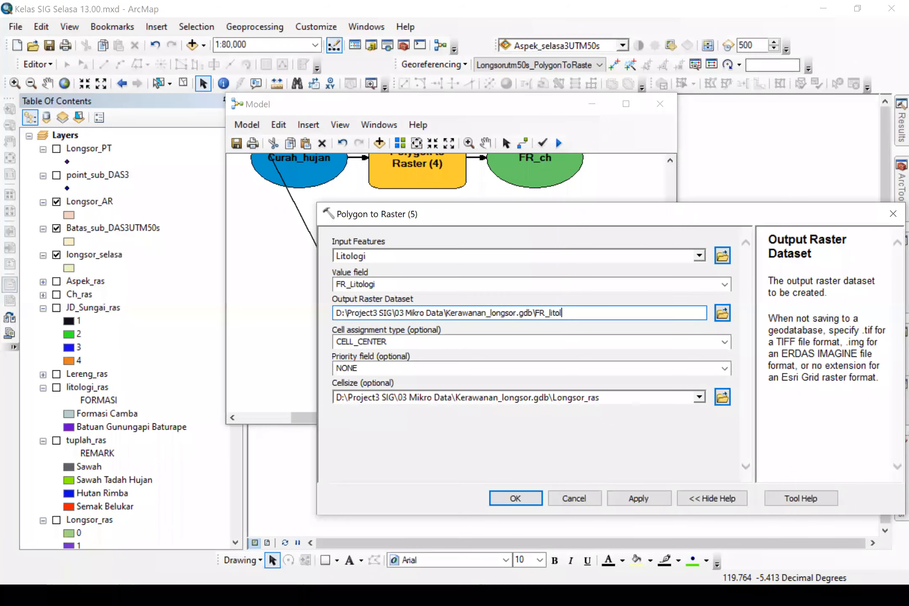
text(ogi)
click(526, 507)
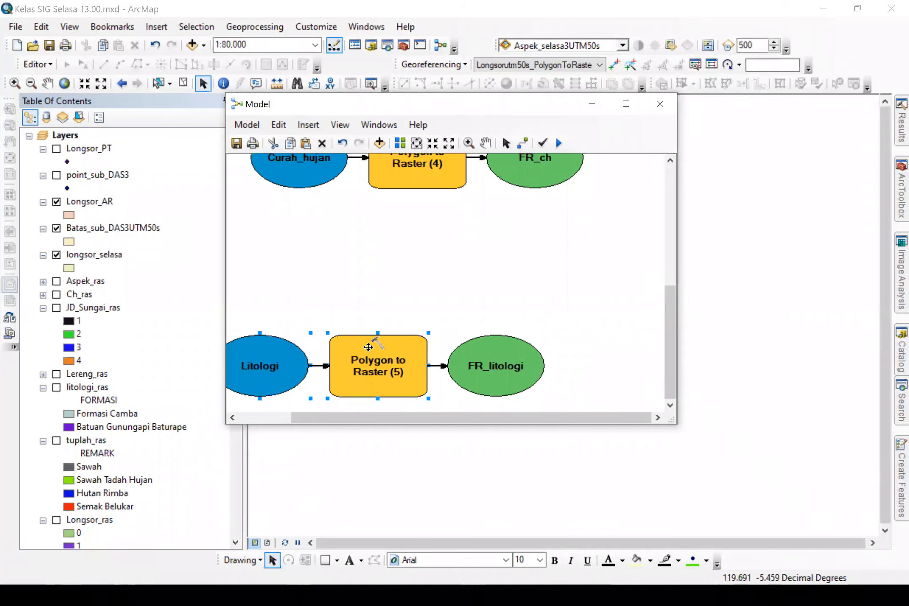
Step: Move Polygon to Raster (5) up above its Litologi input and place a duplicate of it below for another layer
drag(370, 355, 388, 270)
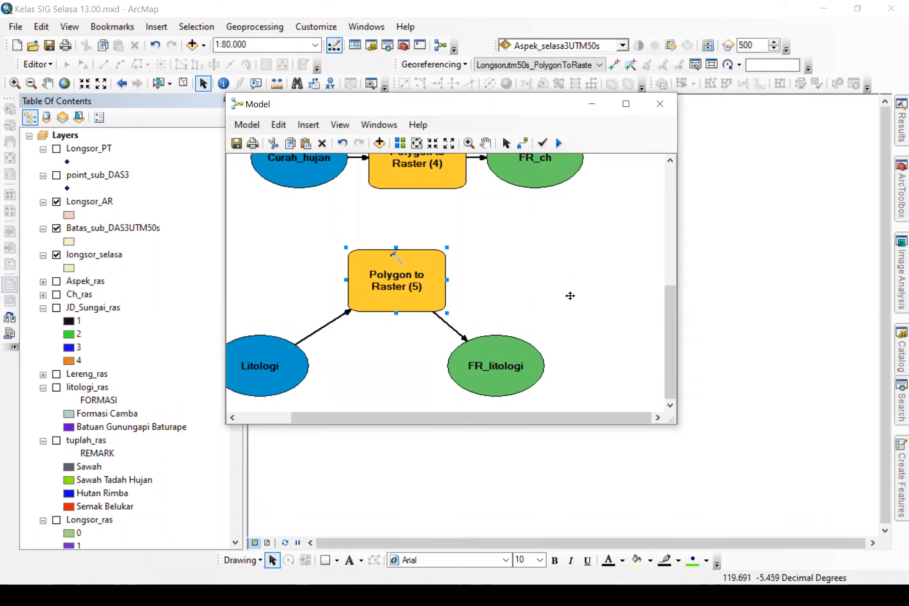
click(585, 286)
key(ctrl+v)
drag(419, 360, 373, 389)
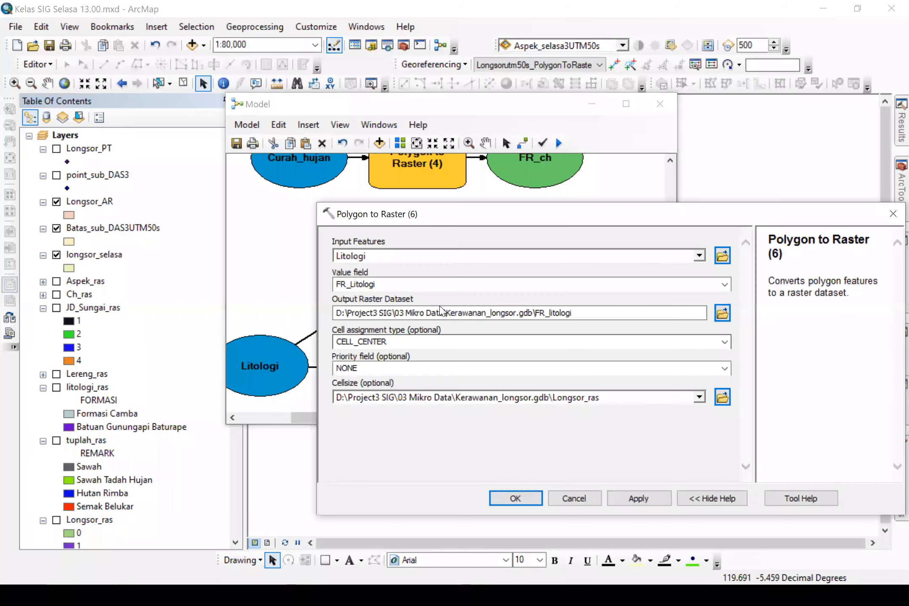
Step: Set the input features of Polygon to Raster (6) to Tuplah and rename its output raster to FR_tuplah
click(698, 255)
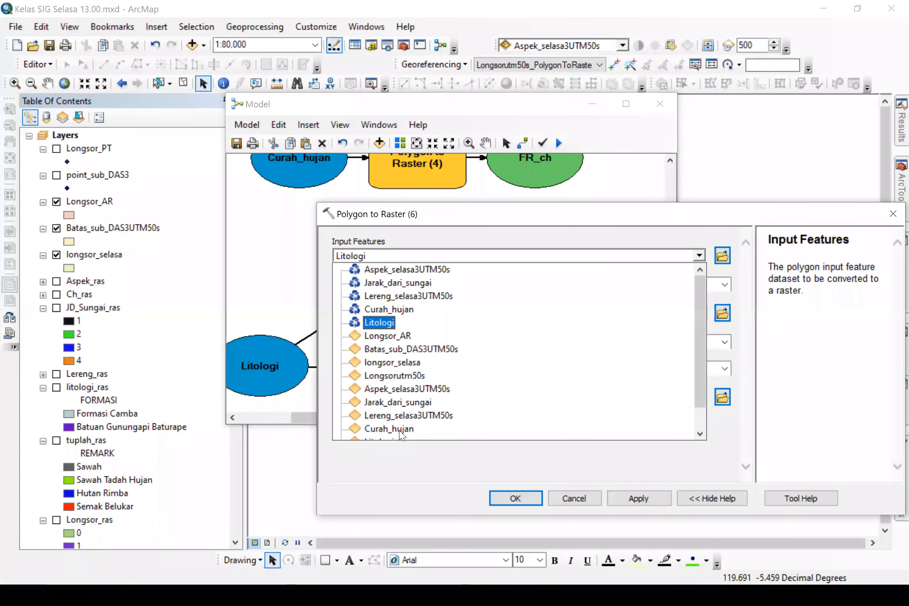
scroll(386, 426, down, 1)
click(378, 428)
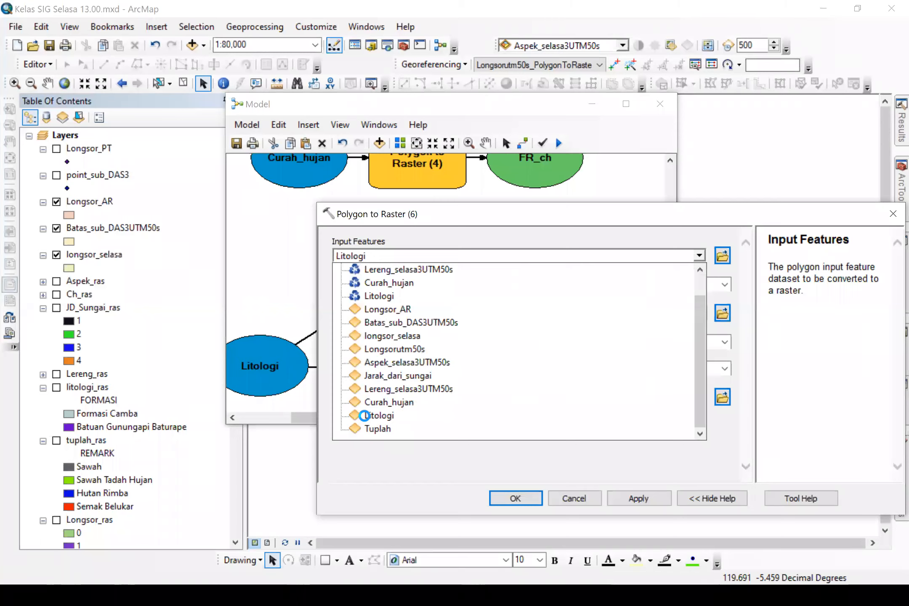
drag(581, 329, 552, 335)
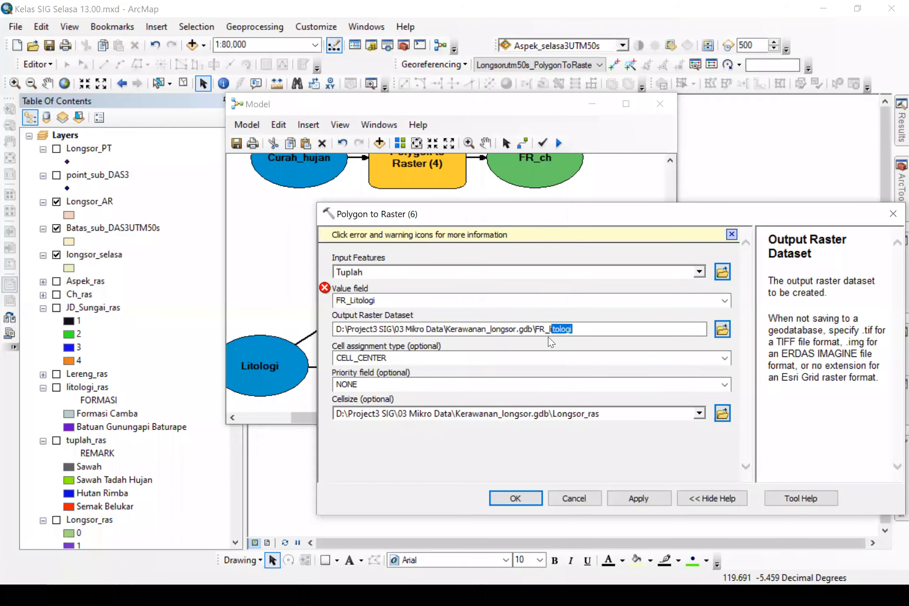
drag(552, 329, 549, 329)
text(tupl)
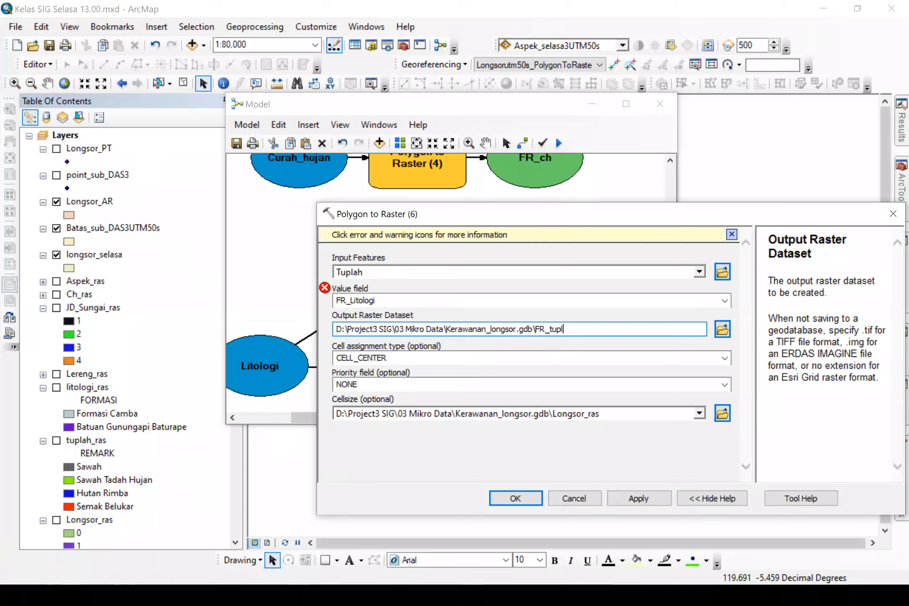
text(ah)
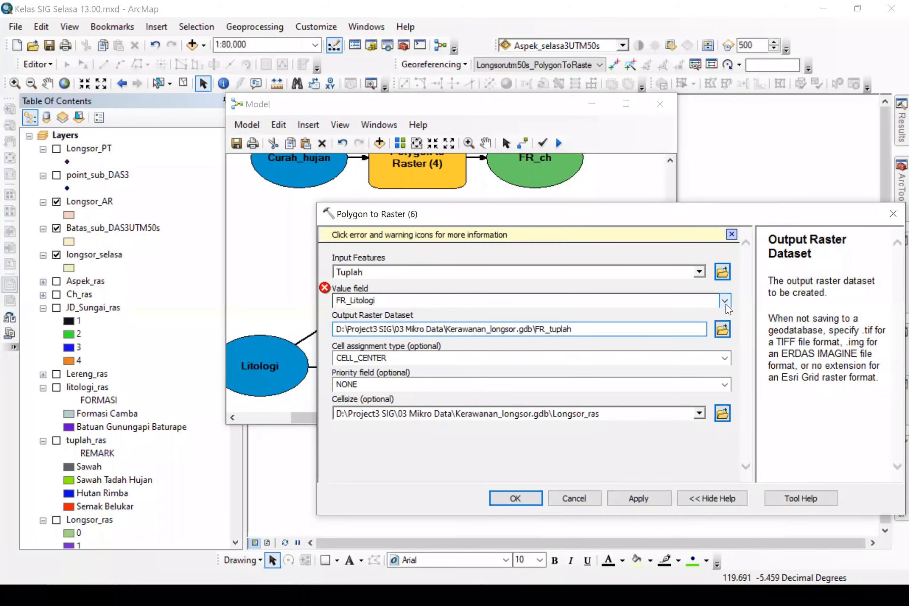
Step: Set the value field of Polygon to Raster (6) to FR_tuplah and apply the tool settings
click(727, 304)
scroll(452, 528, down, 9)
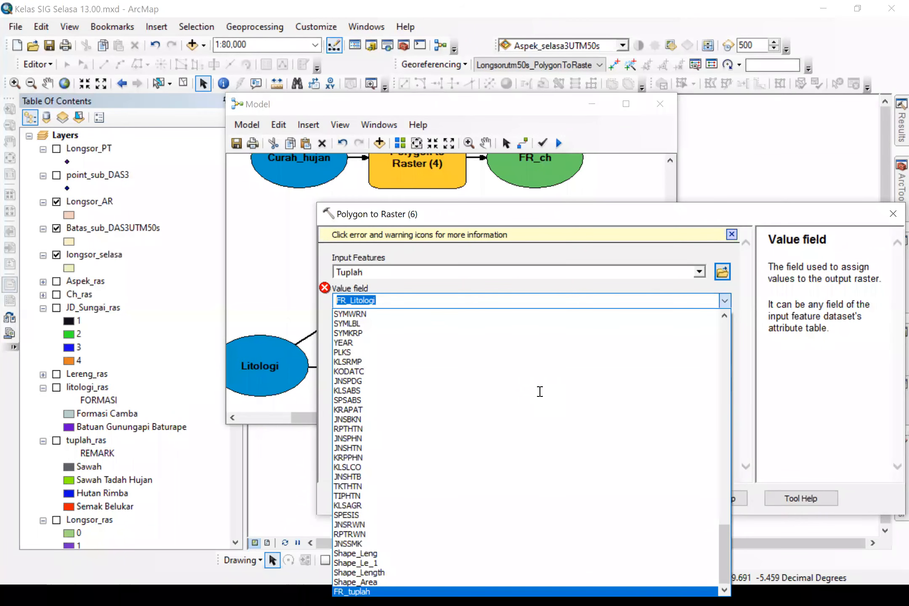
key(Return)
click(514, 498)
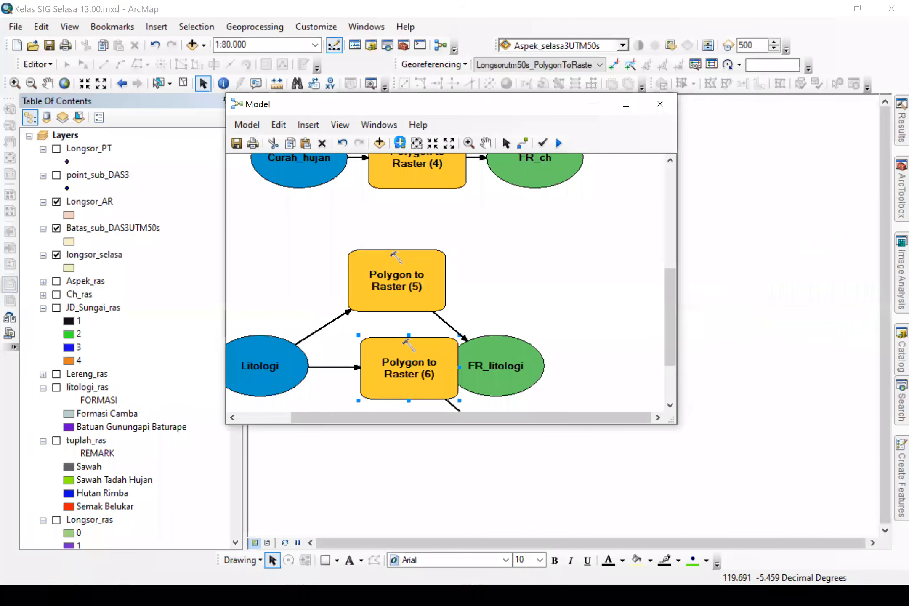
Step: Auto-arrange the model's elements and enlarge the model window
click(400, 144)
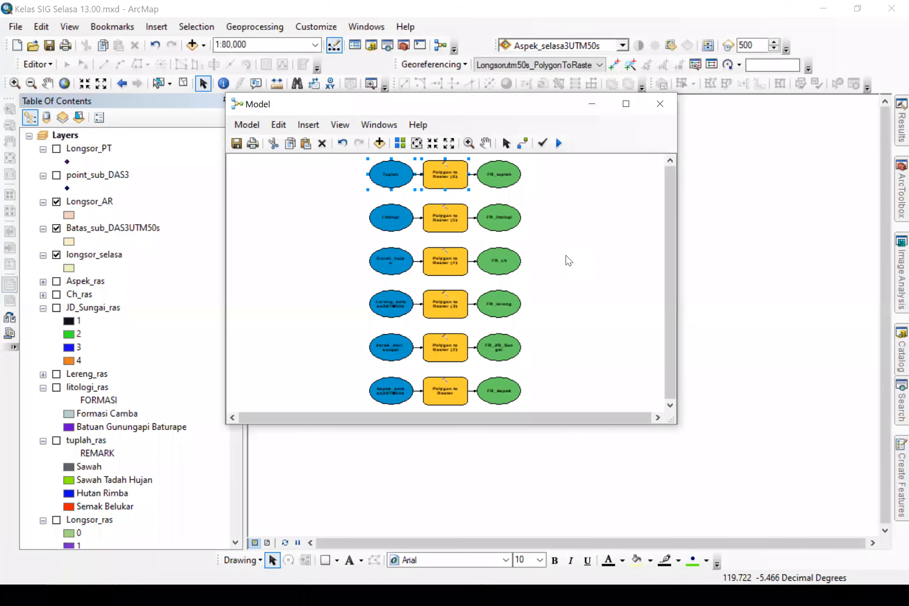
click(567, 260)
drag(672, 422, 807, 445)
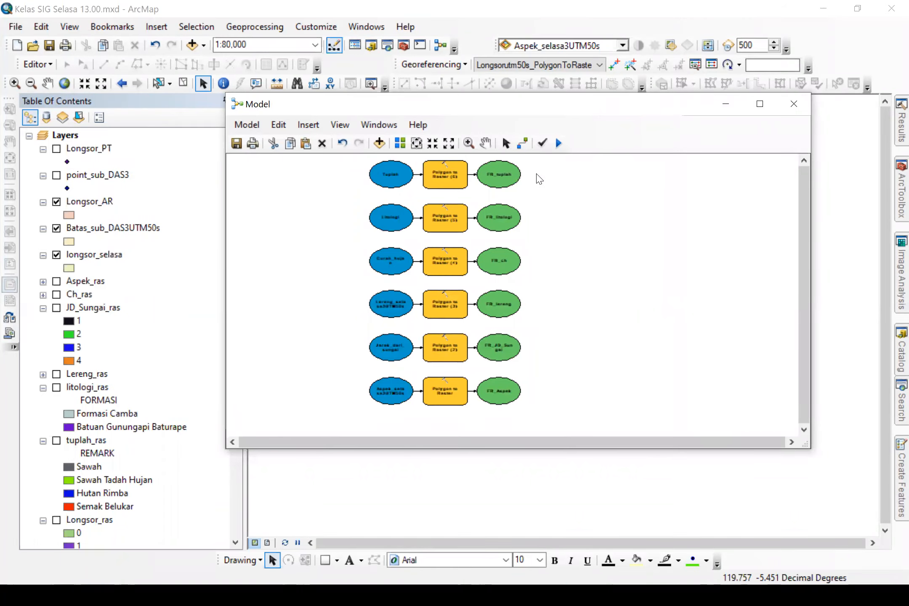
Step: Add the Raster Calculator tool from the Spatial Analyst Map Algebra toolset to the model, beside the output rasters
click(891, 202)
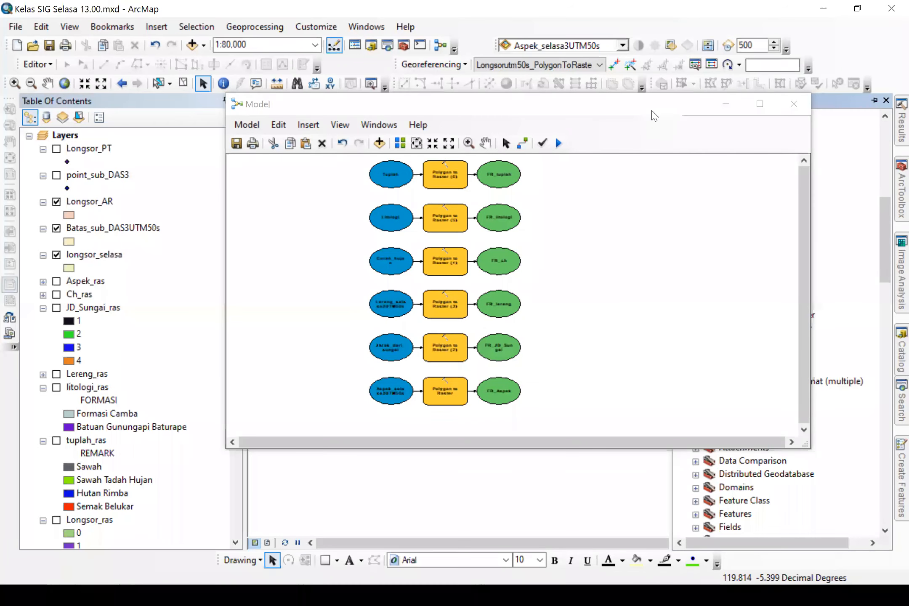
drag(654, 116, 506, 106)
drag(883, 276, 888, 394)
click(696, 316)
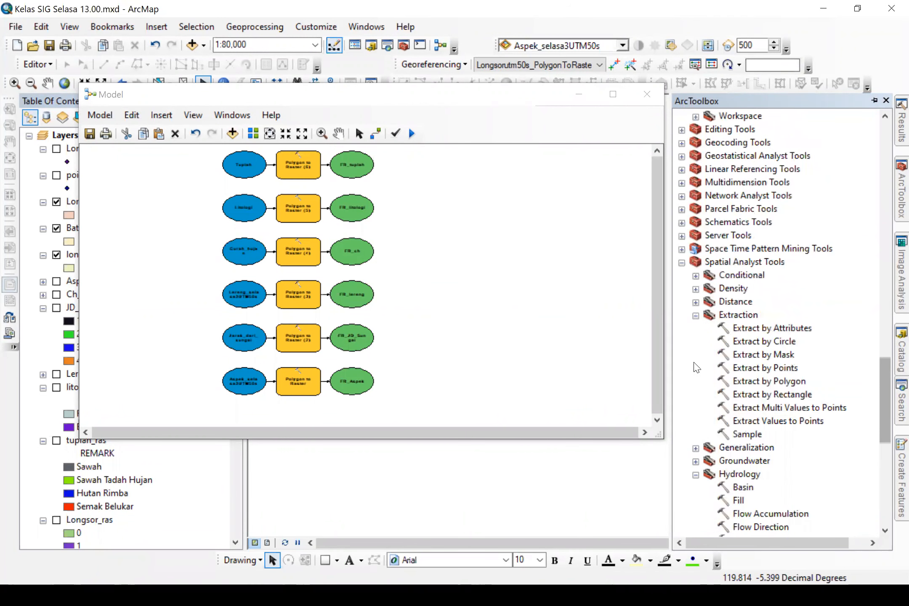
click(694, 356)
drag(793, 412, 446, 234)
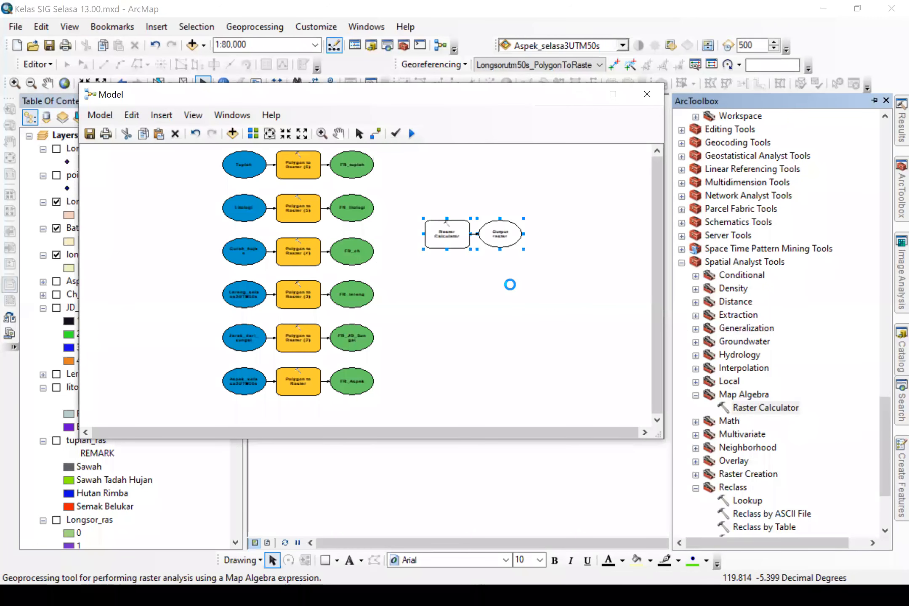
Step: Open the model's Raster Calculator and start its map algebra expression with the Float function
double_click(444, 229)
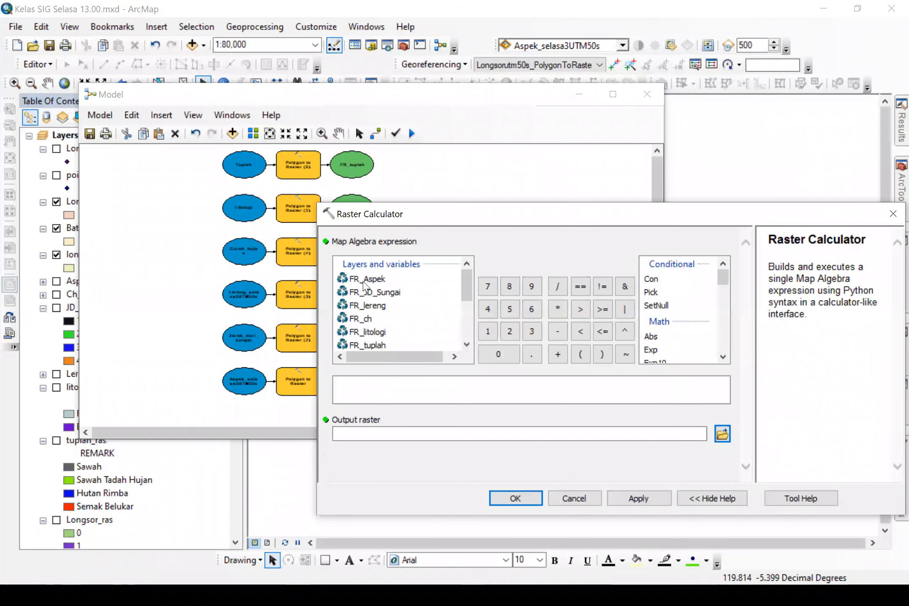
click(365, 281)
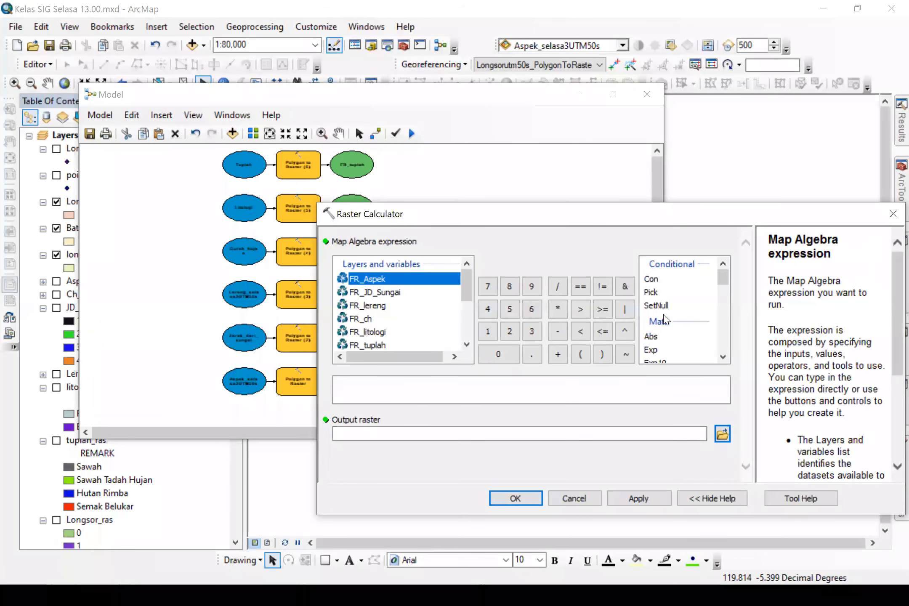
click(722, 300)
drag(722, 305, 737, 276)
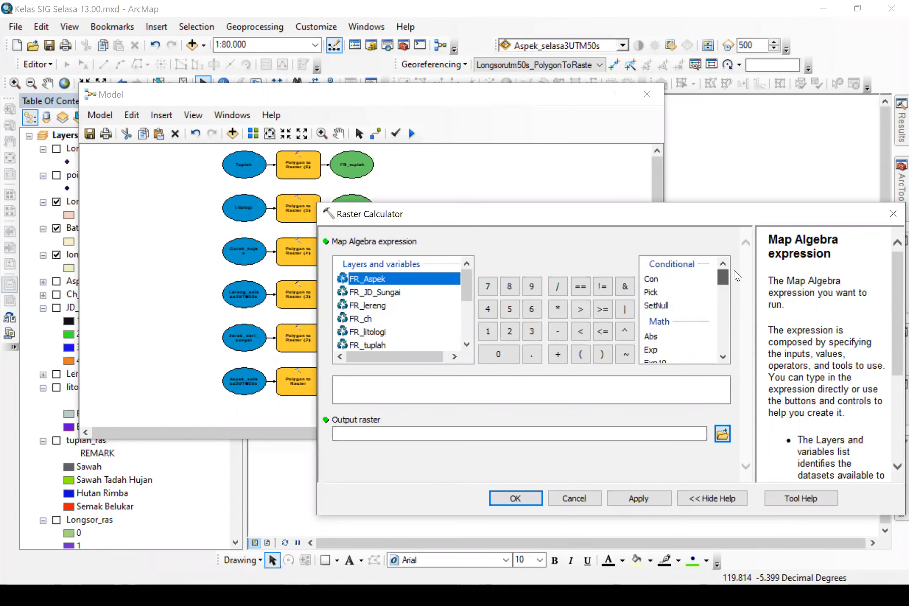
scroll(713, 326, down, 4)
scroll(709, 329, down, 6)
scroll(709, 329, up, 6)
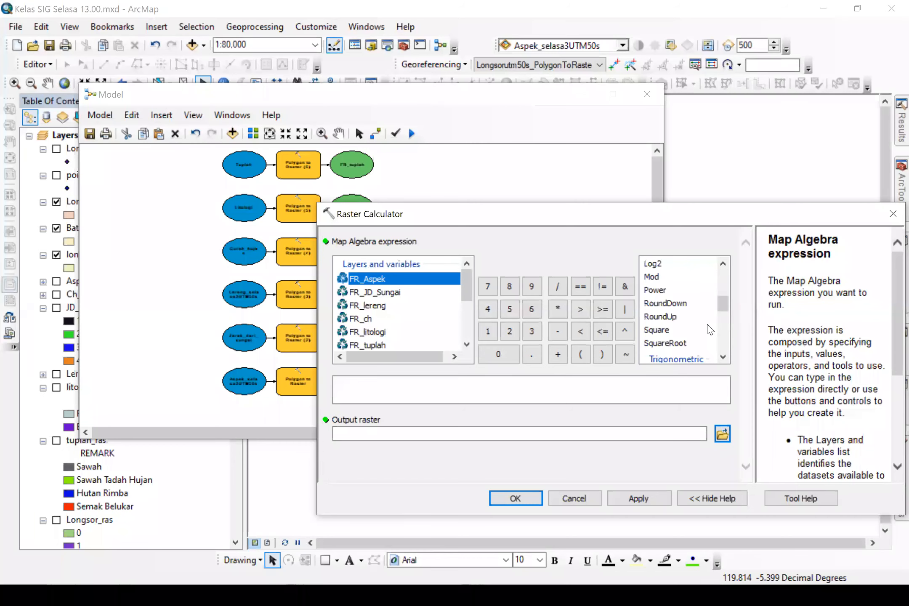
scroll(710, 329, up, 4)
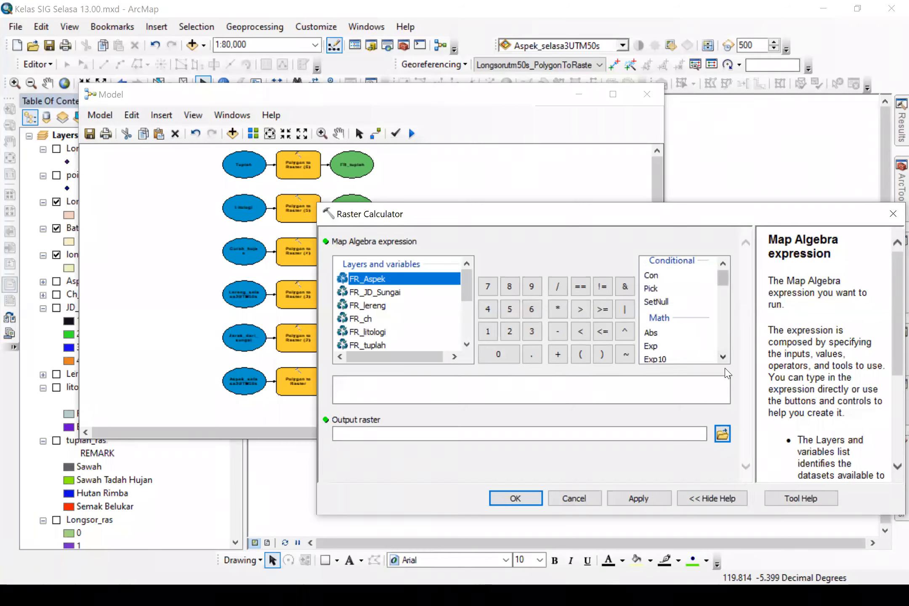
click(723, 357)
click(723, 357)
click(722, 357)
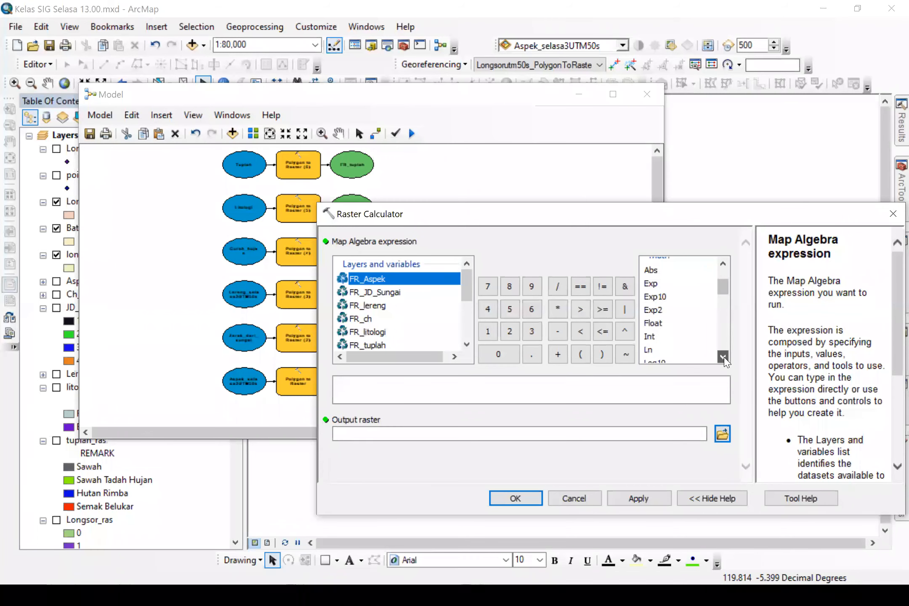
double_click(653, 323)
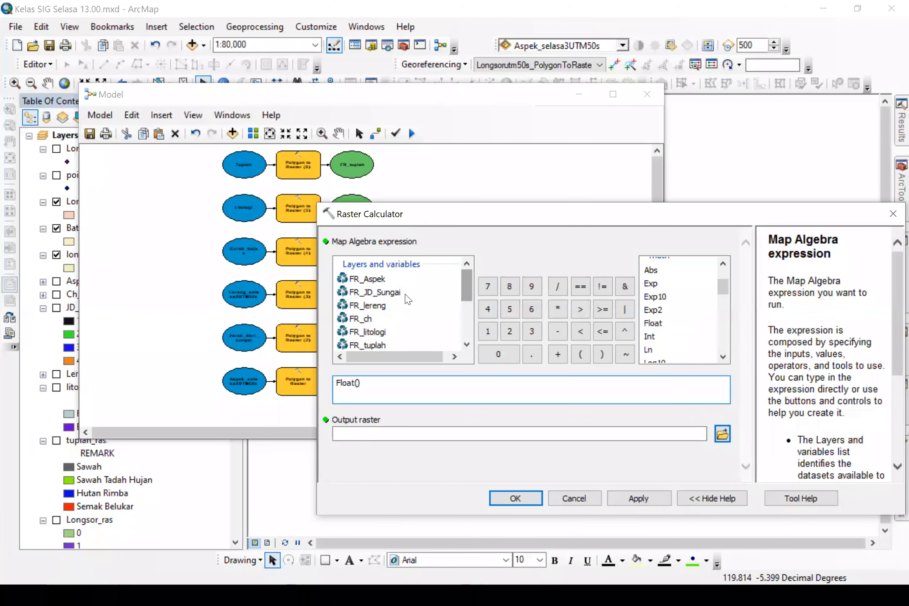
Step: Enter the sum of FR_Aspek, FR_JD_Sungai, FR_lereng and FR_ch inside the Float function
double_click(367, 278)
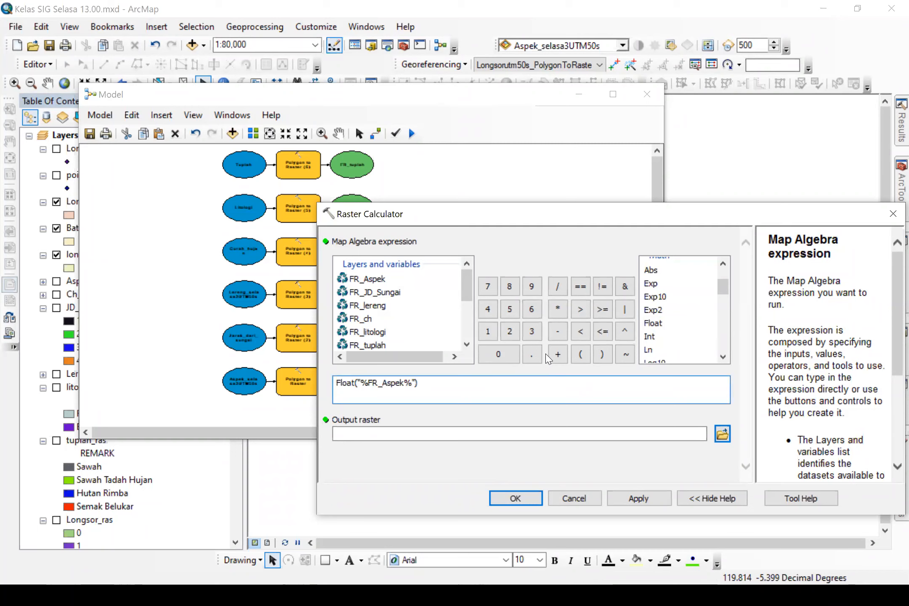
click(558, 354)
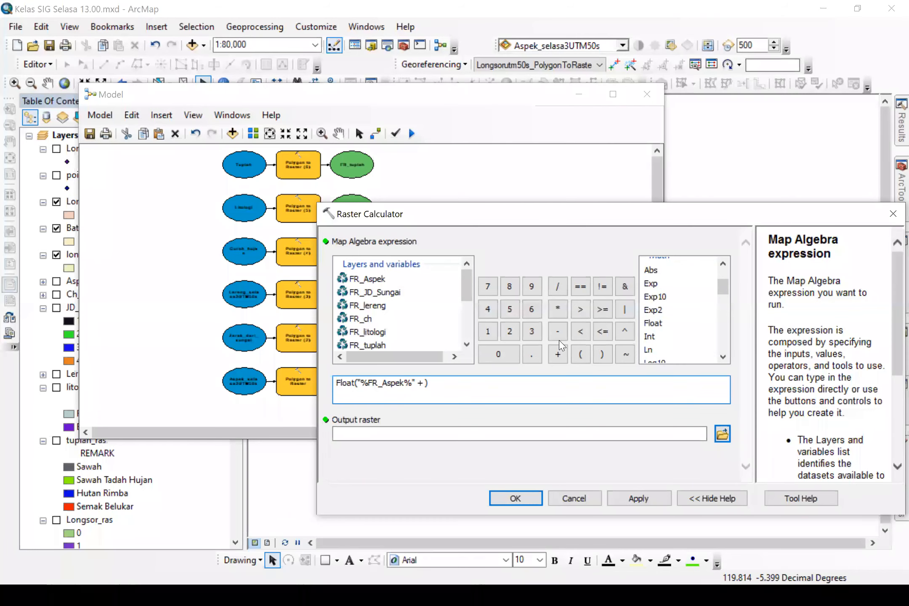
double_click(374, 292)
click(558, 354)
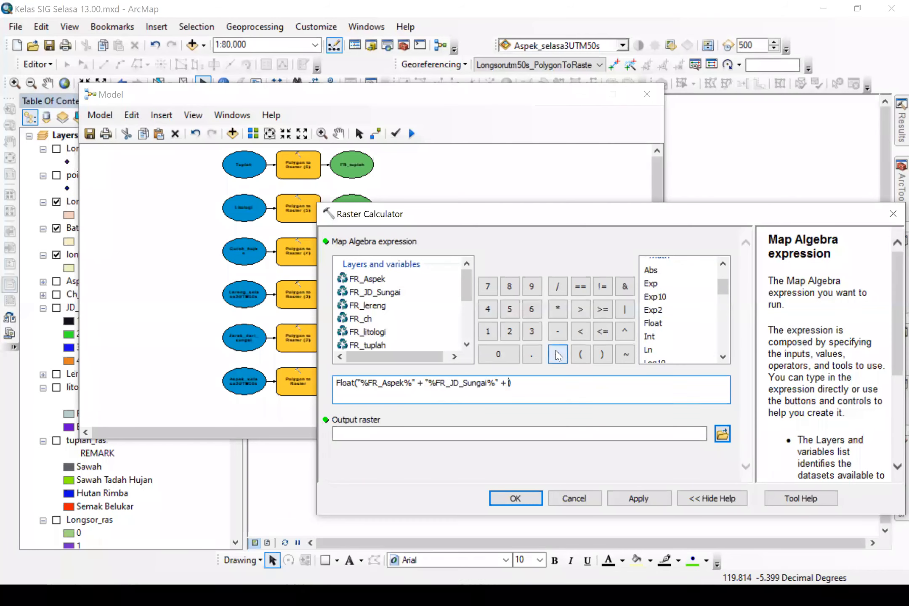
double_click(379, 306)
click(557, 354)
double_click(361, 319)
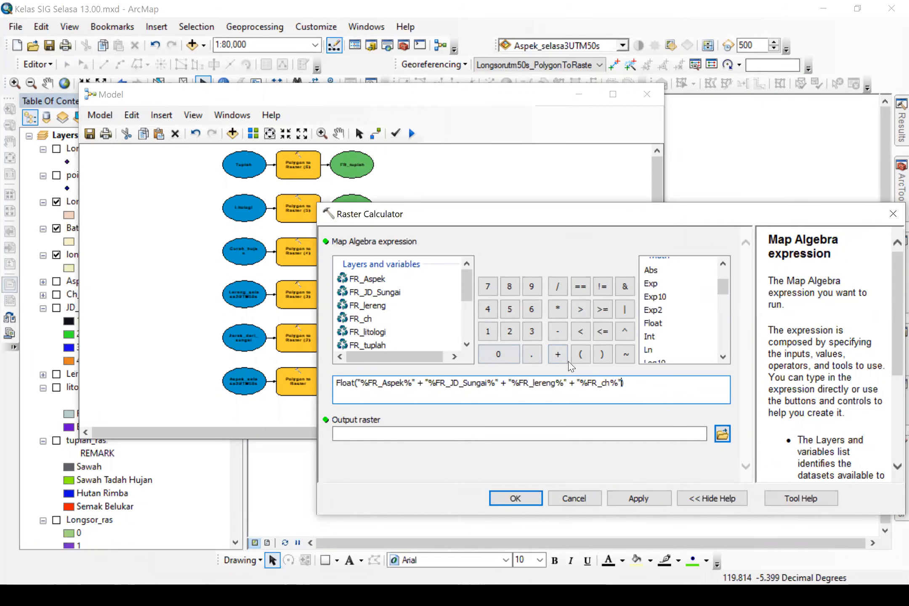
Step: Add FR_litologi and FR_tuplah to the sum inside the Float expression
click(559, 355)
double_click(369, 332)
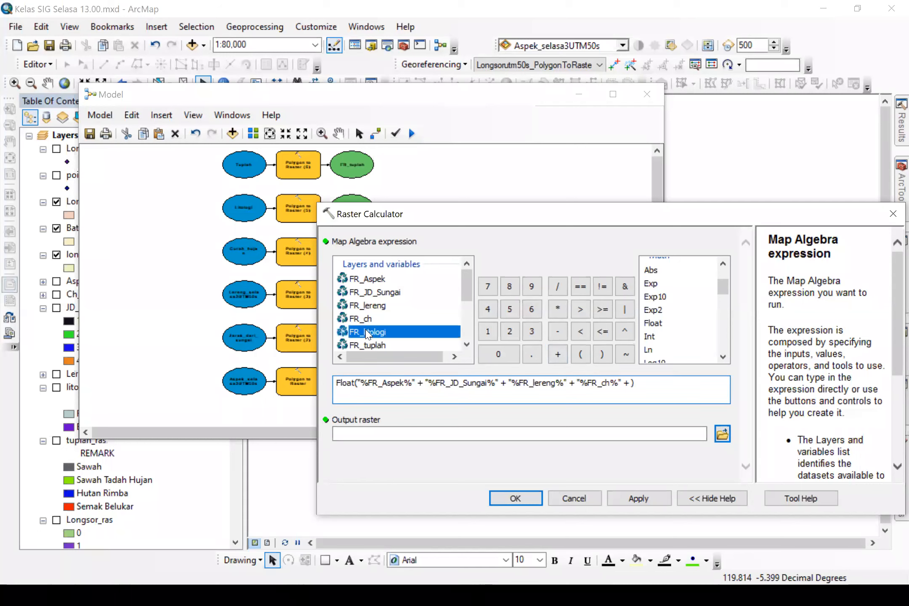
scroll(464, 343, down, 1)
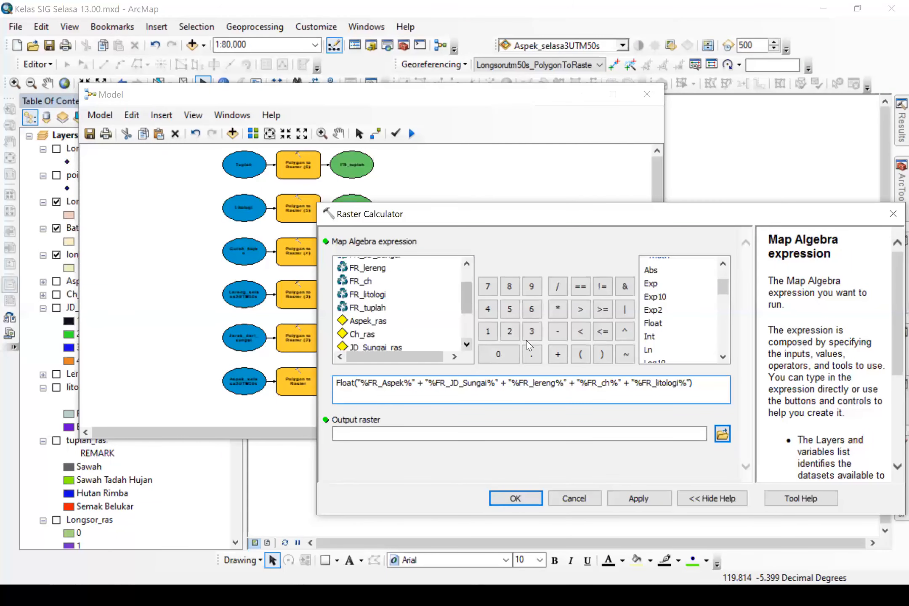
click(559, 356)
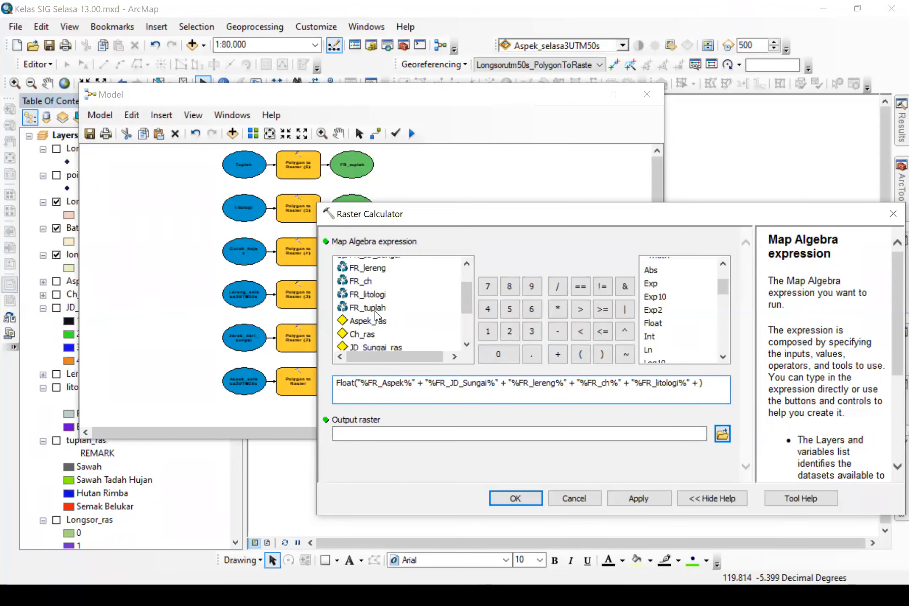
double_click(375, 310)
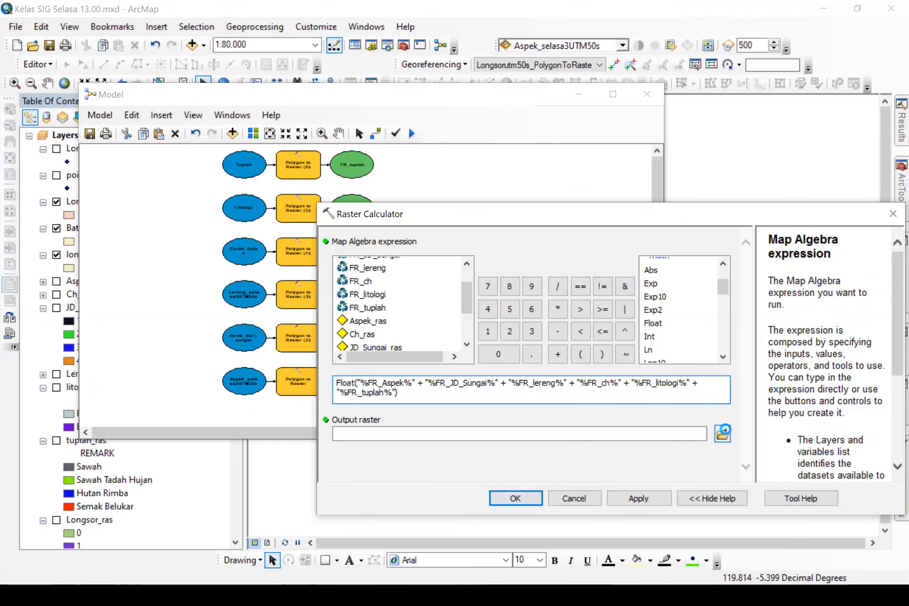
Step: Set the Raster Calculator output to Indeks Kerawanan in Kerawanan_longsor.gdb and apply the tool settings
click(722, 434)
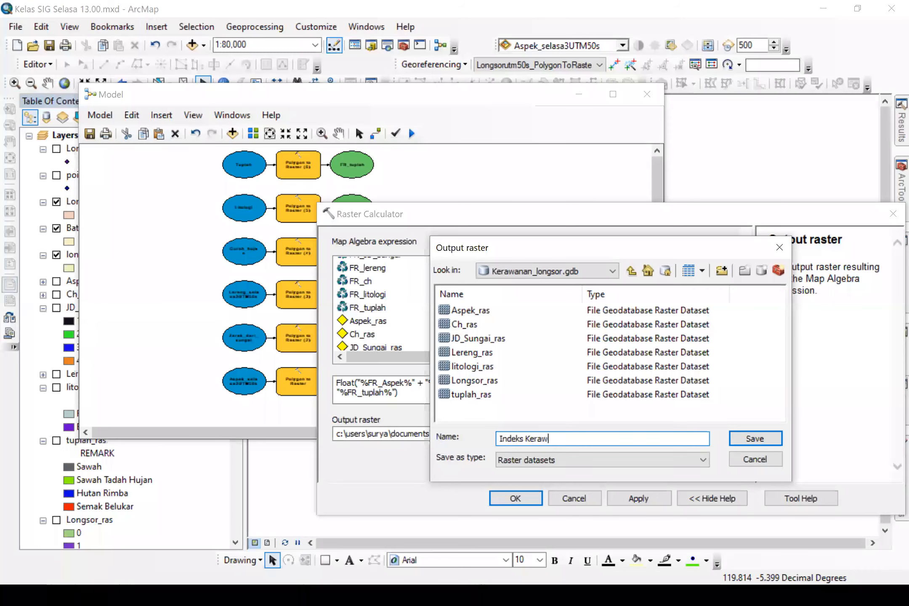
click(754, 438)
click(515, 498)
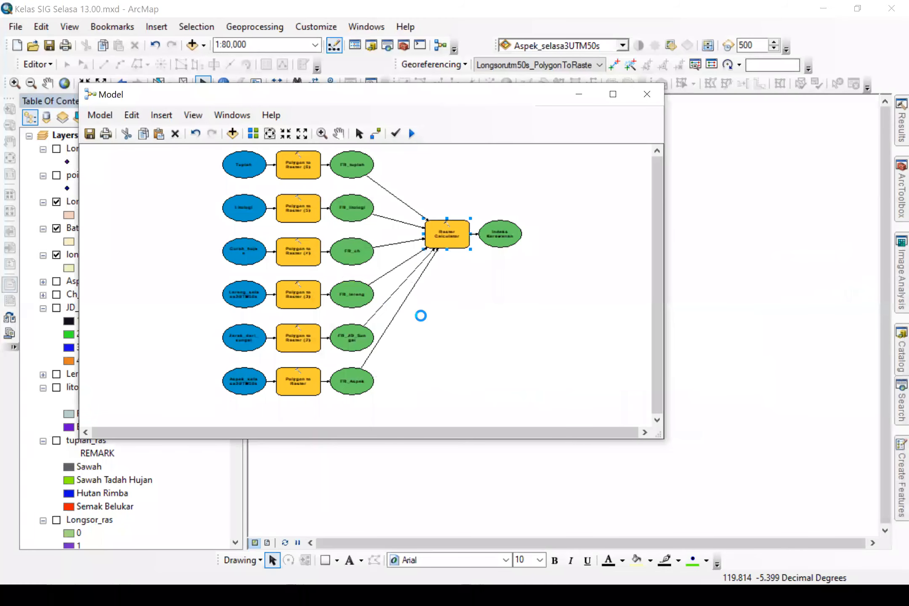
Step: Run the whole model and close the progress report when it completes
click(441, 310)
click(410, 134)
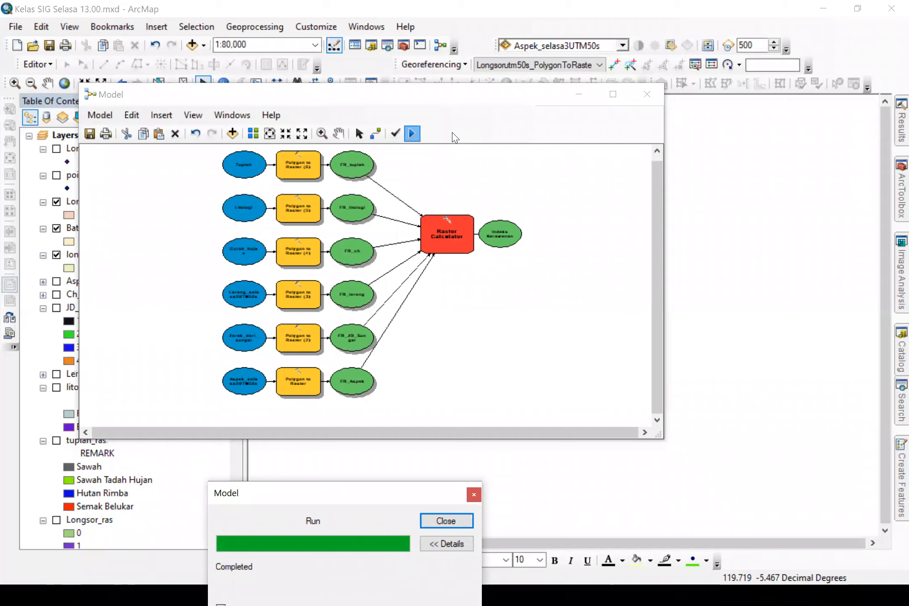
click(462, 521)
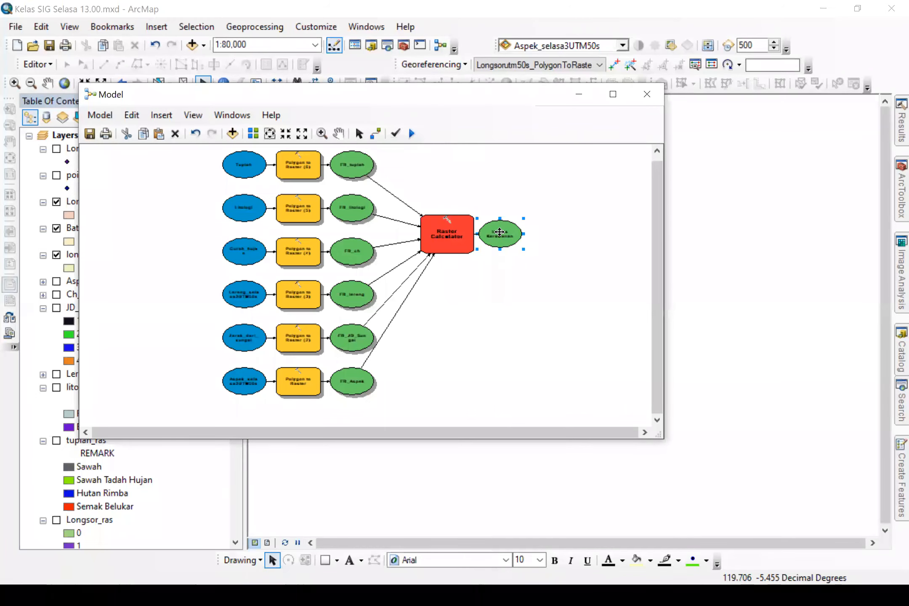
Step: Set the Indeks Kerawanan output of the Raster Calculator to be added to the map display
click(575, 246)
right_click(506, 244)
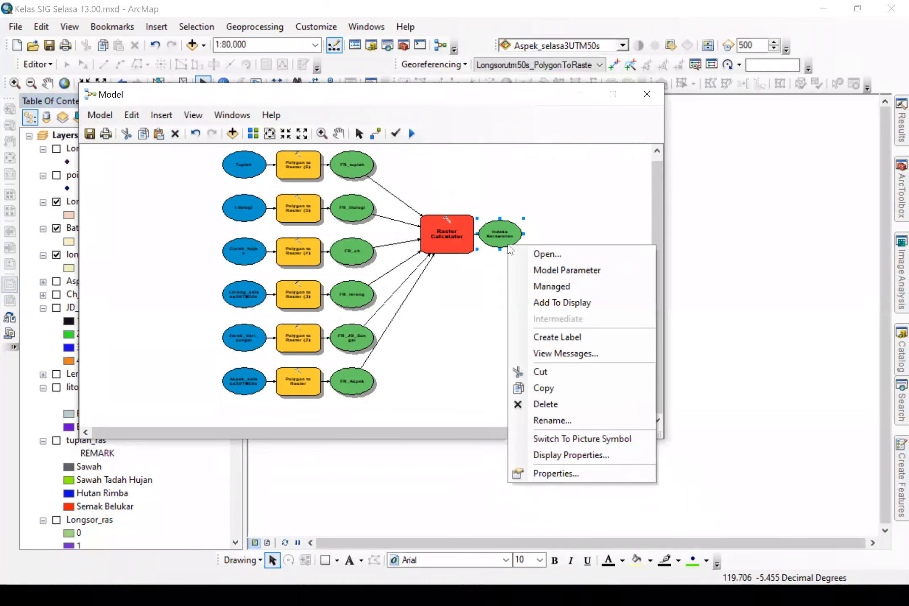
click(526, 303)
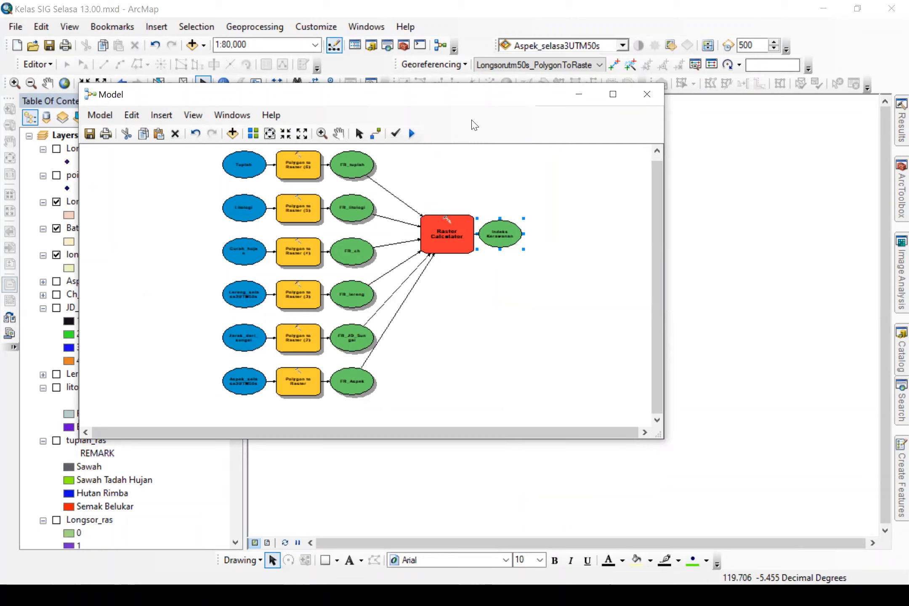
Step: Check the output path and the display option of the Indeks Kerawanan output in the model
drag(479, 103, 619, 250)
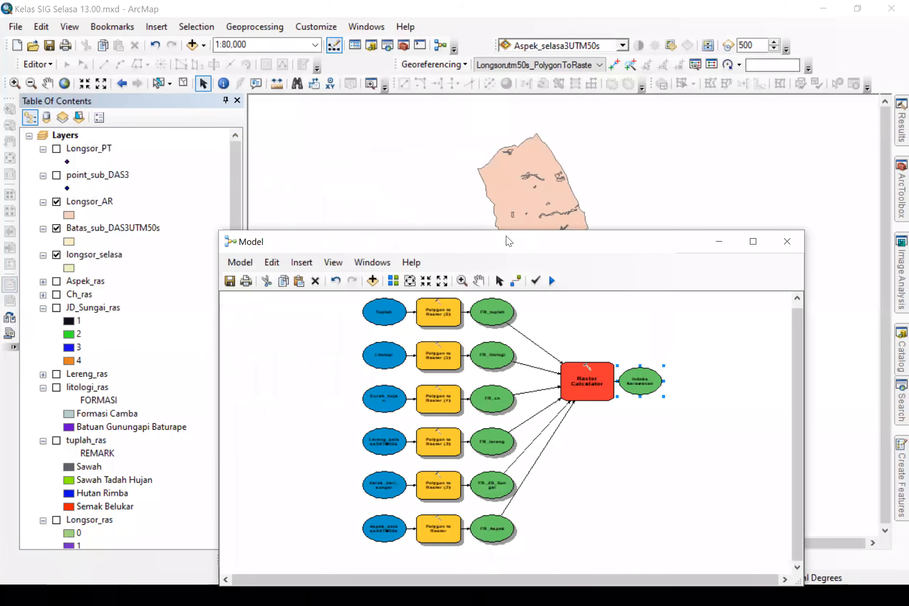
click(651, 330)
double_click(634, 377)
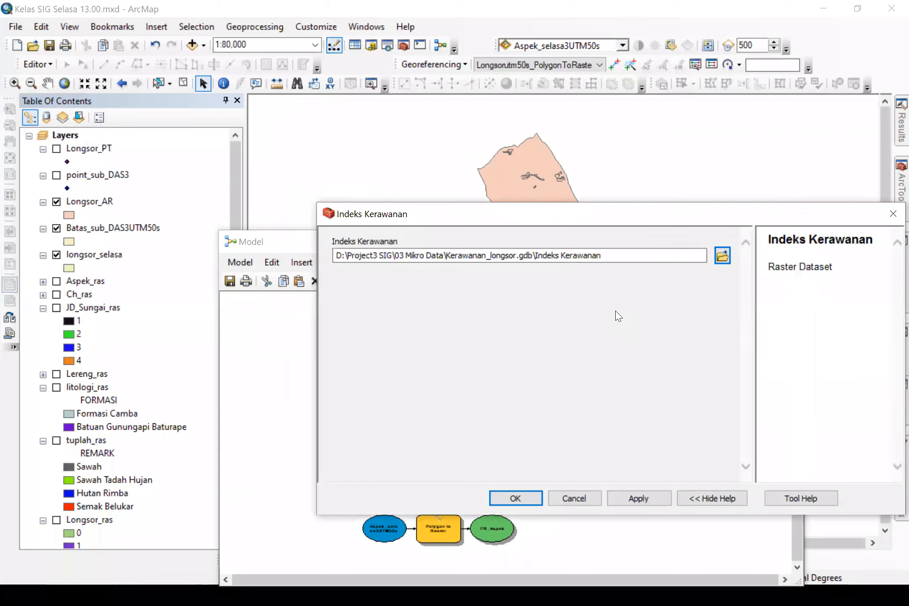
click(521, 500)
click(710, 362)
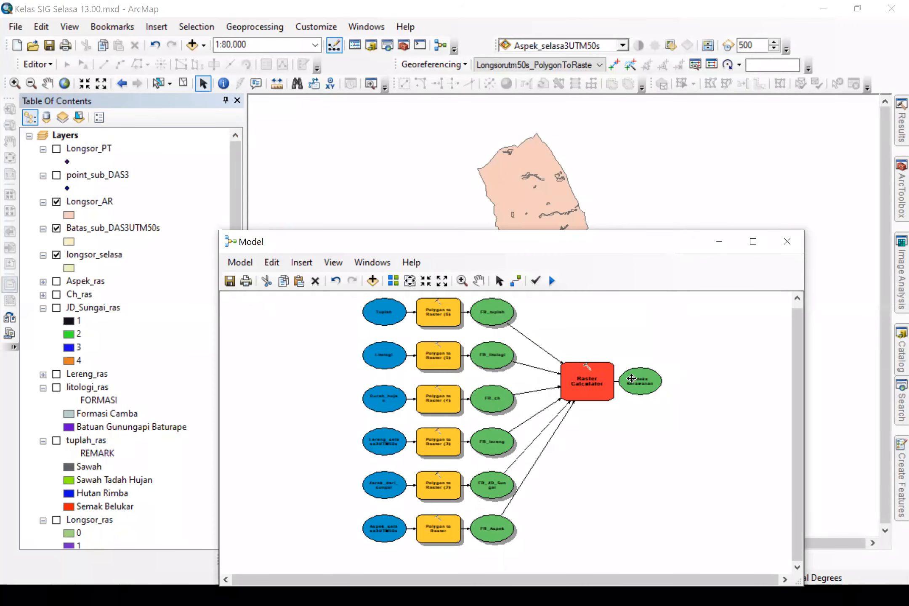
right_click(632, 378)
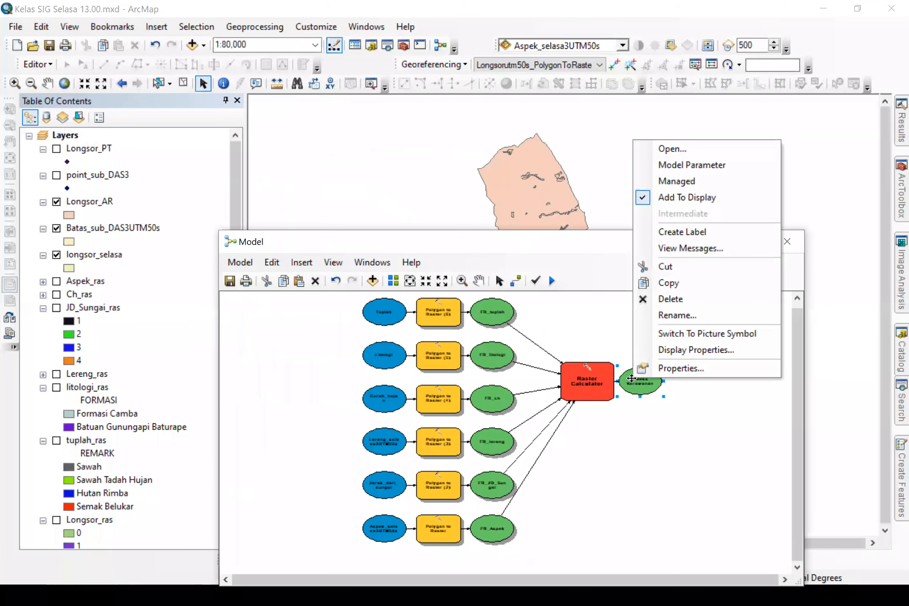
click(569, 338)
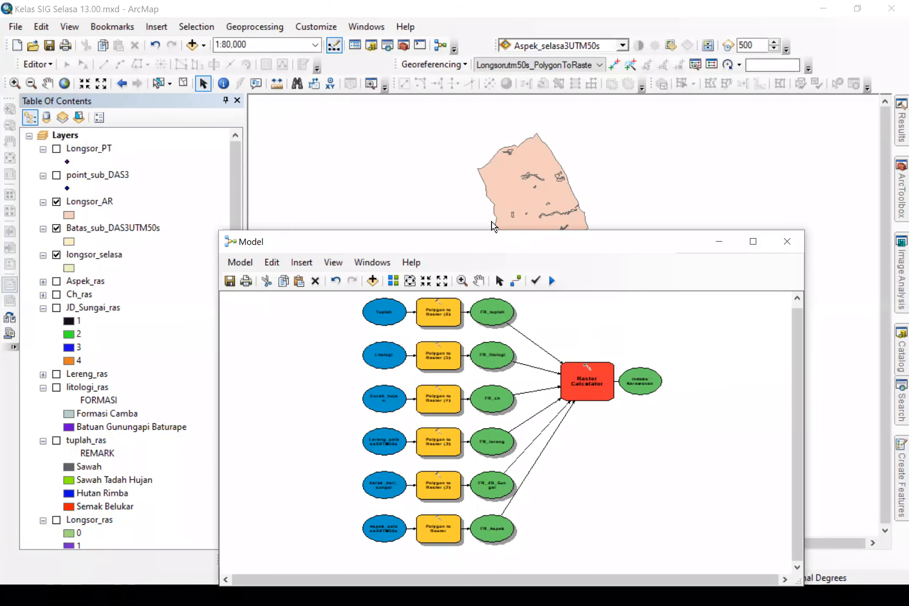
Step: Try to run the model with the Indeks Kerawanan output and close the run report
drag(553, 242, 548, 151)
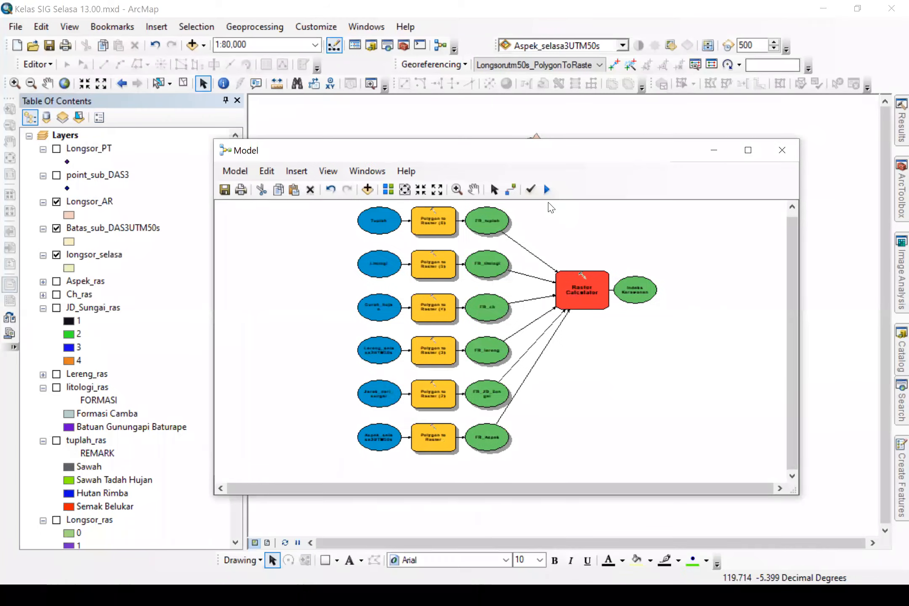
click(547, 190)
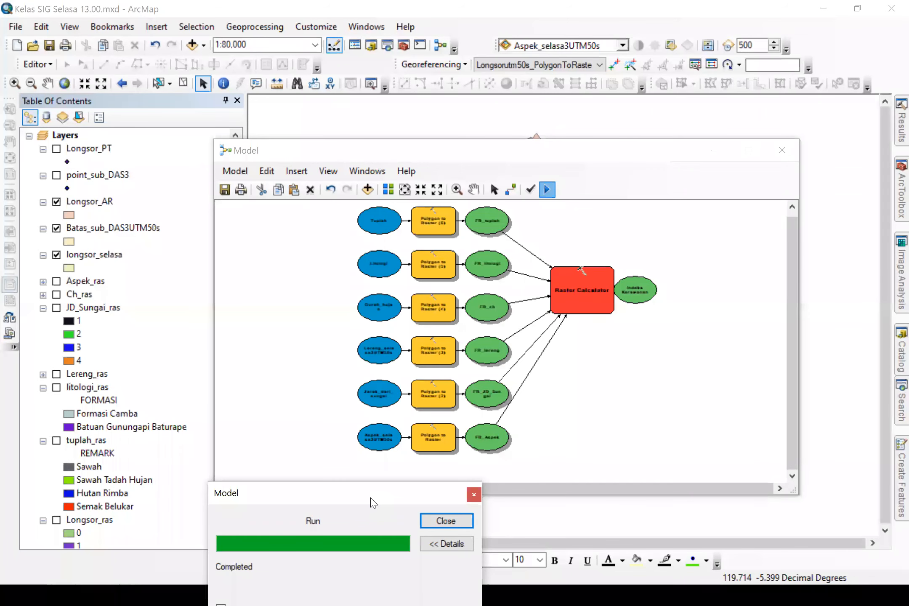
drag(372, 503, 391, 172)
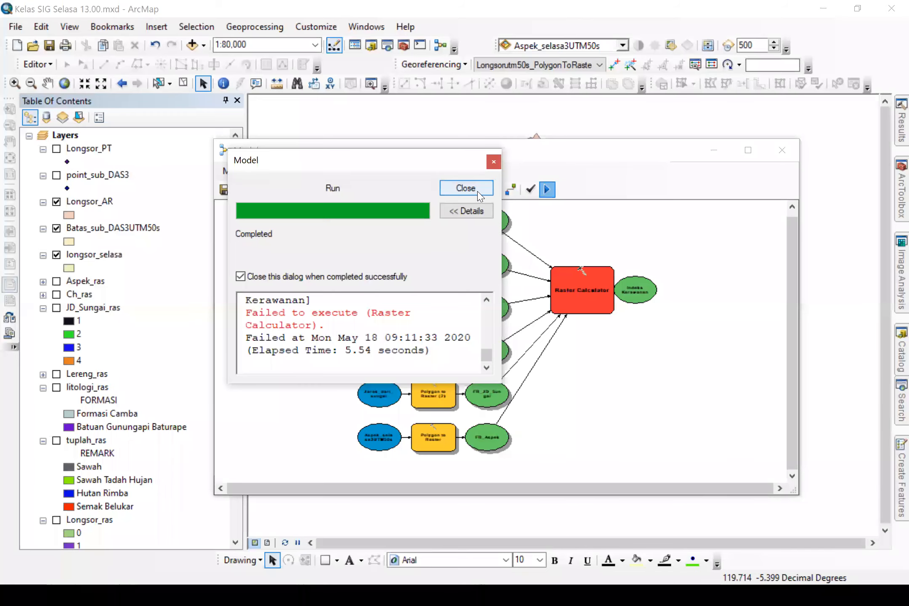
click(466, 189)
Step: Replace the model's Raster Calculator and its output with a new Raster Calculator tool placed beside the FR rasters
double_click(581, 281)
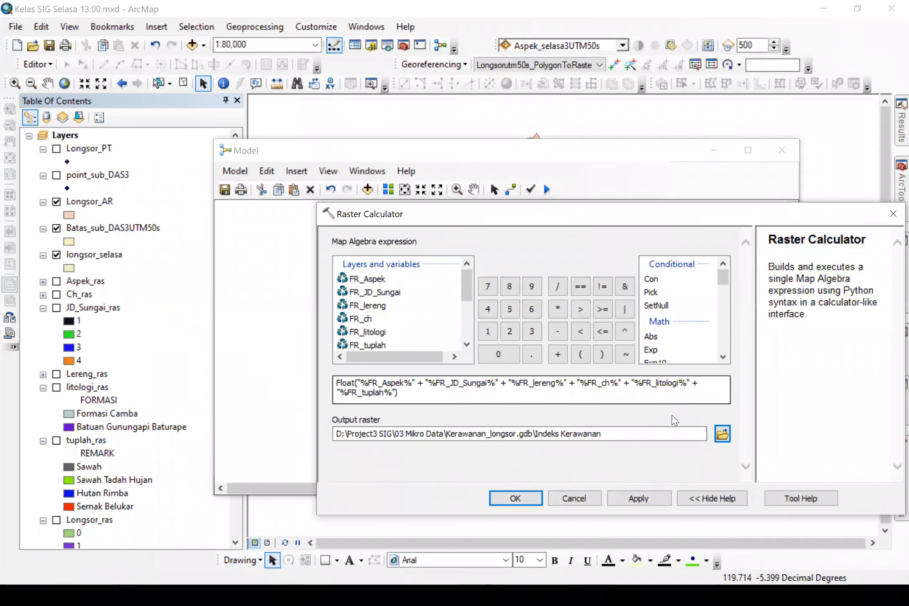
click(575, 498)
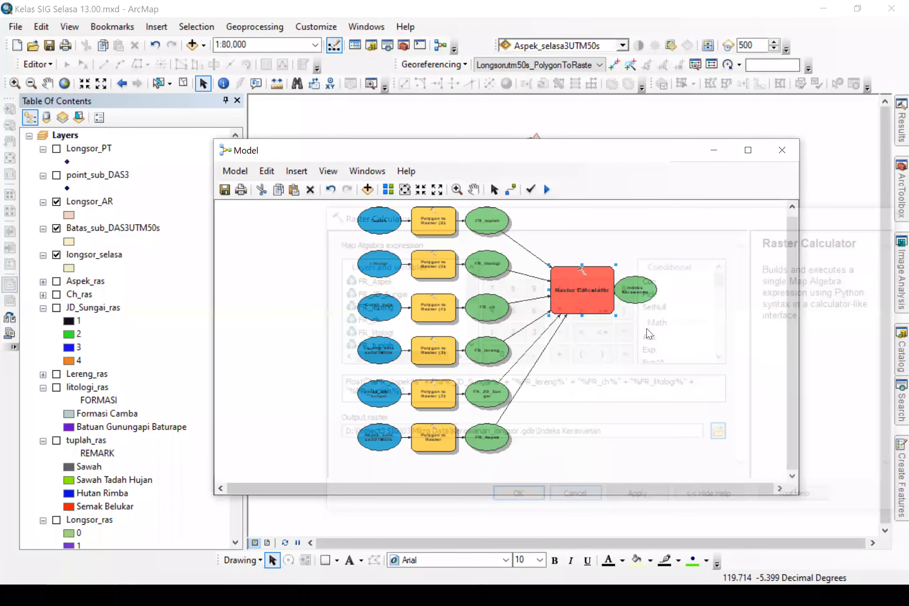
key(Delete)
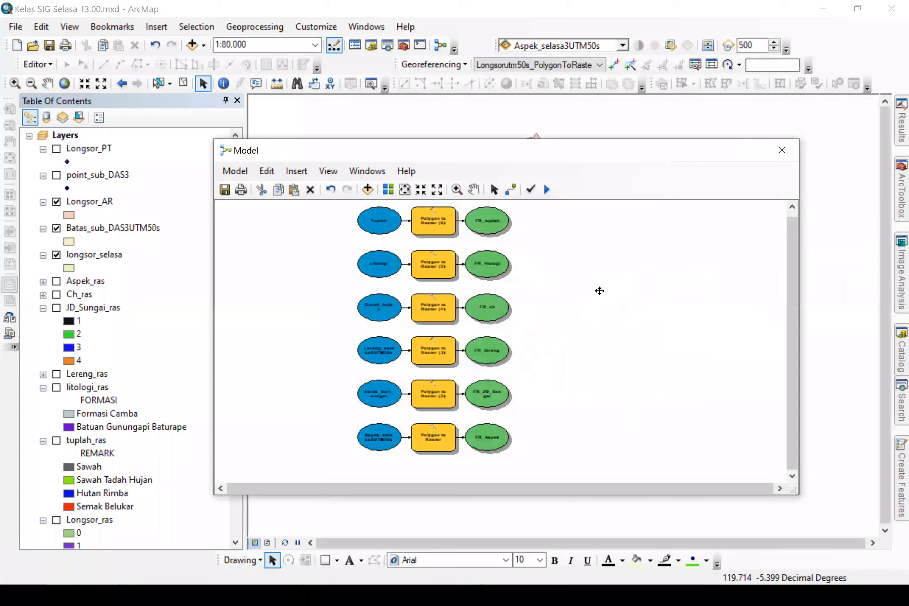
click(890, 201)
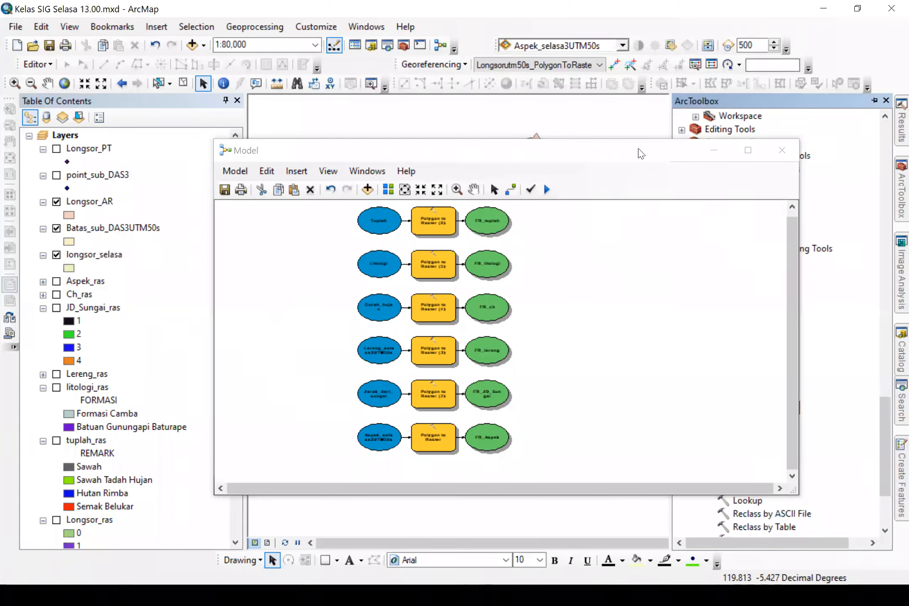
drag(640, 153, 527, 111)
drag(762, 408, 520, 277)
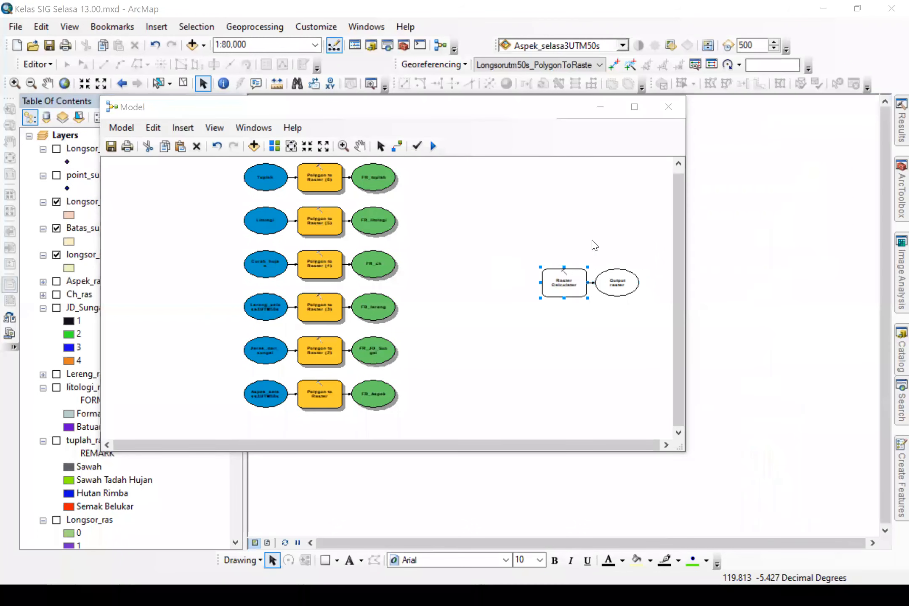
Step: Start the new Raster Calculator's map algebra expression with the Float function
double_click(565, 282)
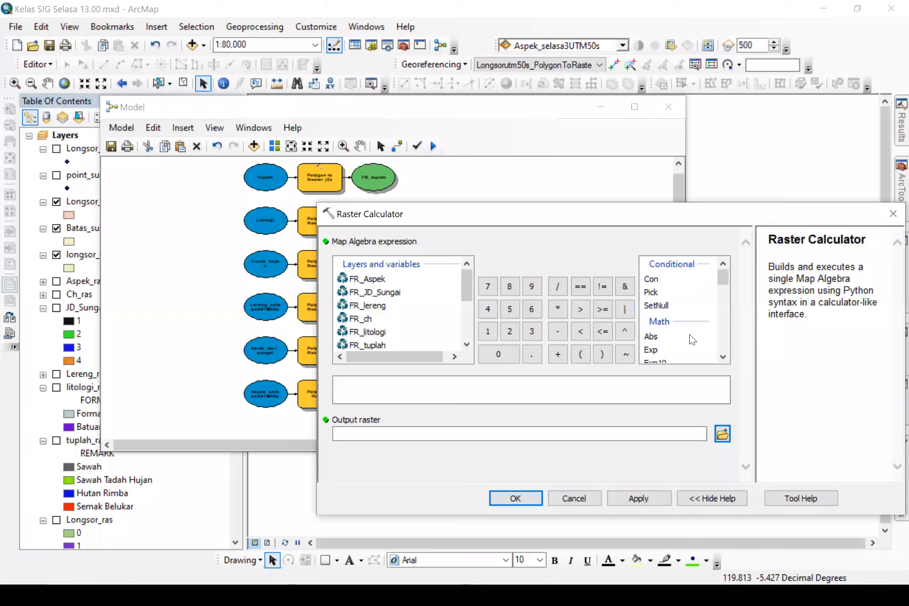
click(723, 359)
click(723, 359)
click(722, 359)
click(723, 359)
click(723, 359)
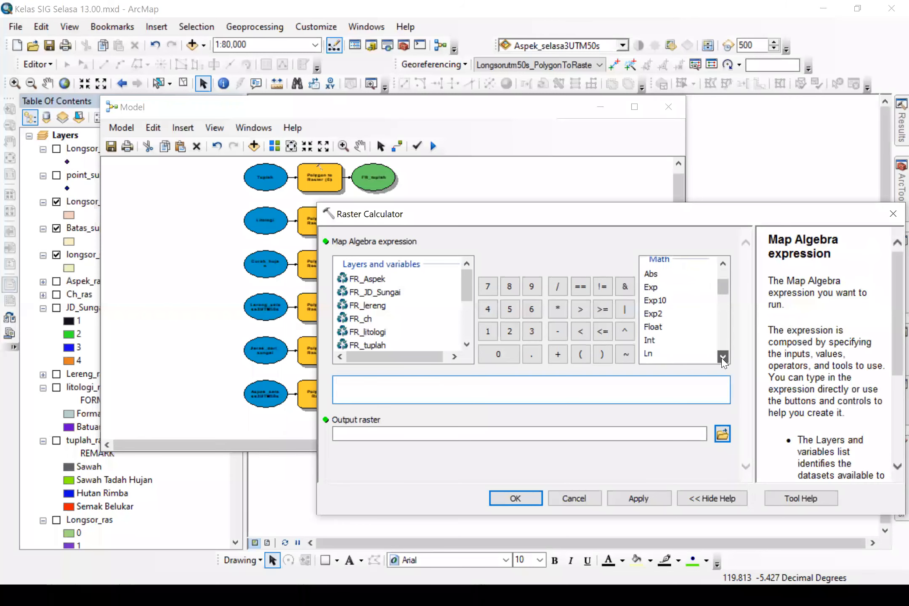
double_click(652, 329)
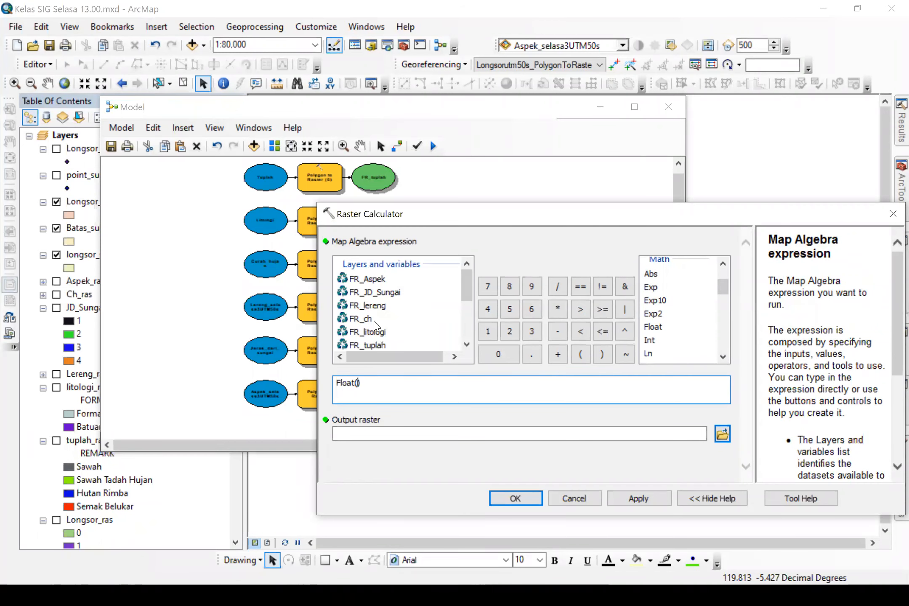
Step: Enter the sum of FR_Aspek, FR_JD_Sungai and FR_lereng inside the Float expression
double_click(373, 278)
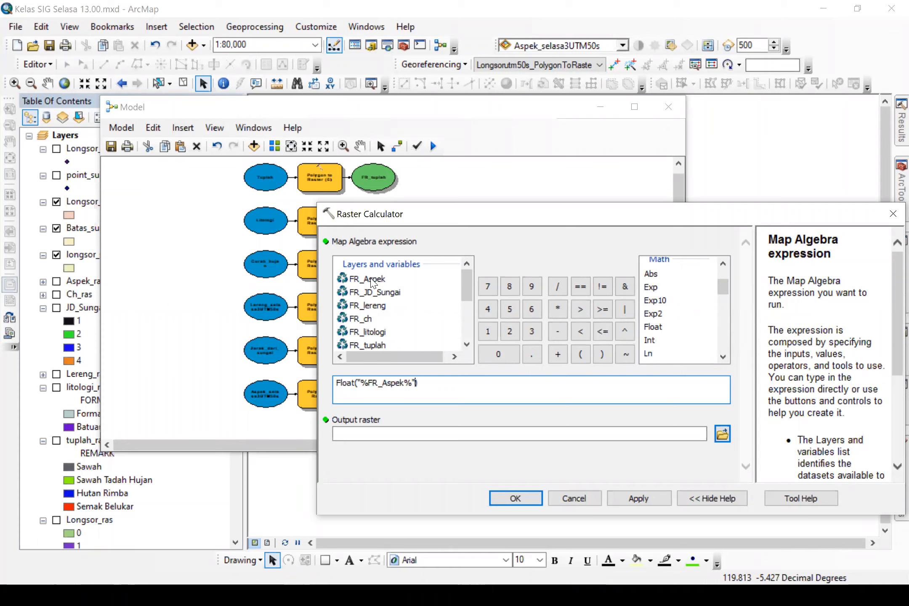
click(558, 355)
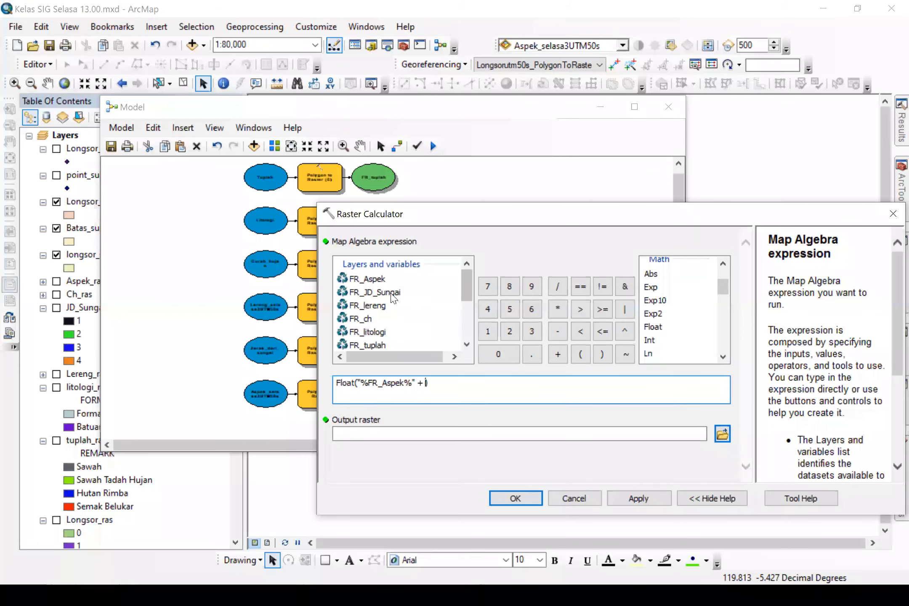
double_click(375, 292)
click(558, 354)
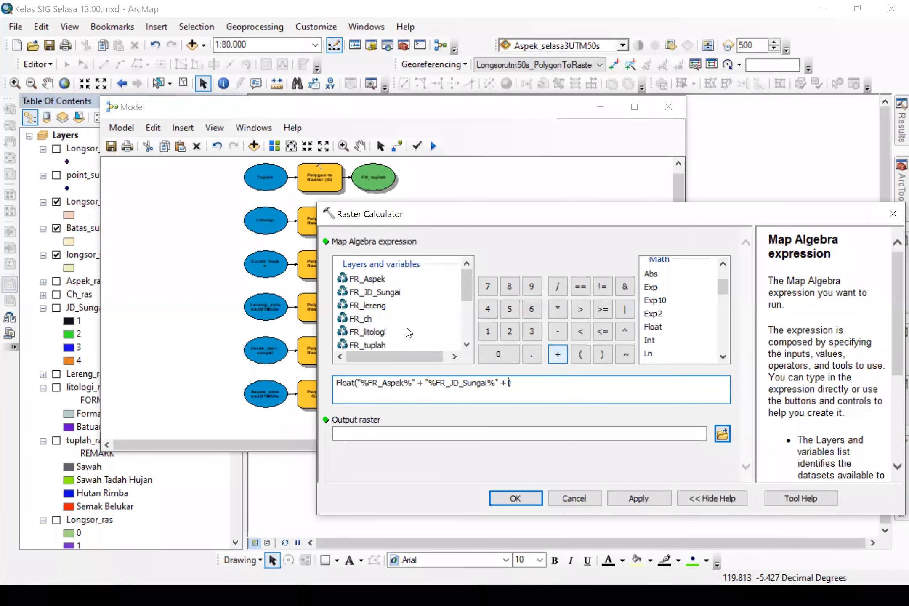
double_click(366, 306)
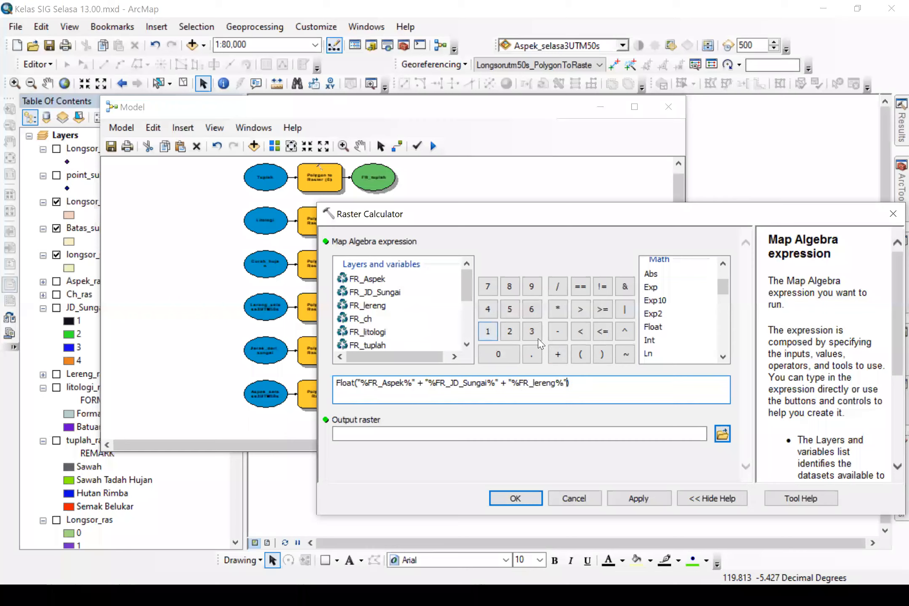
Step: Add FR_ch, FR_litologi and FR_tuplah to the Float sum and accept the tool settings without specifying an output raster
click(558, 355)
double_click(361, 318)
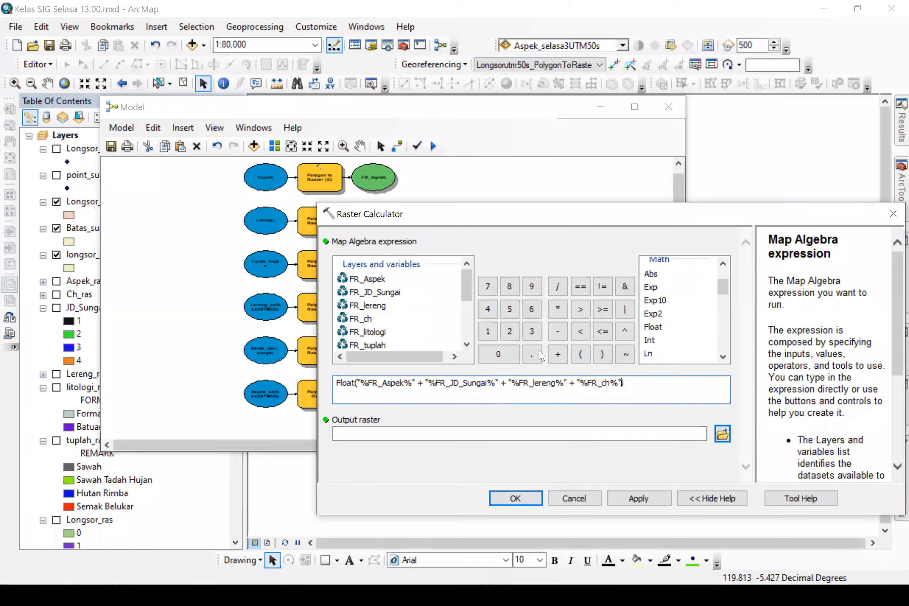
click(556, 358)
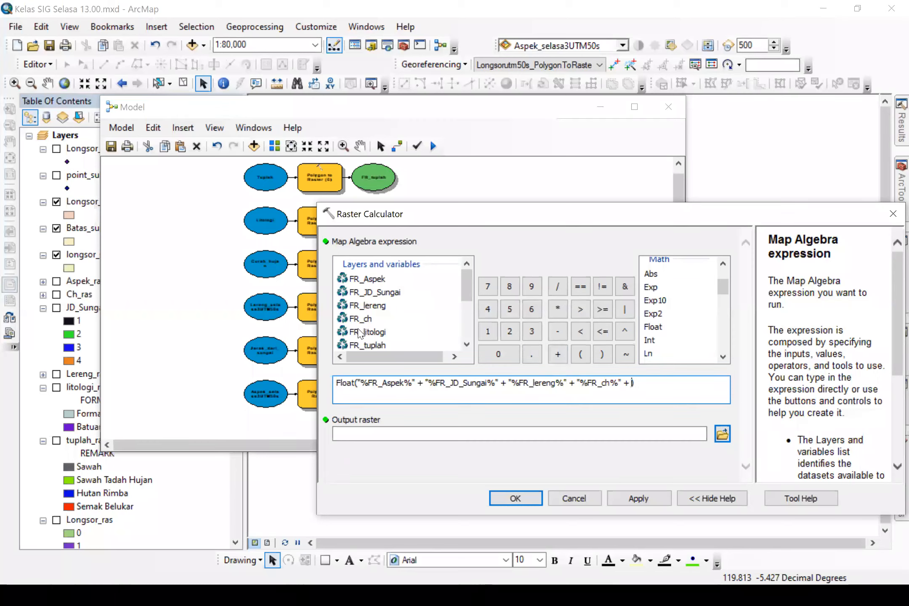
double_click(367, 332)
click(557, 355)
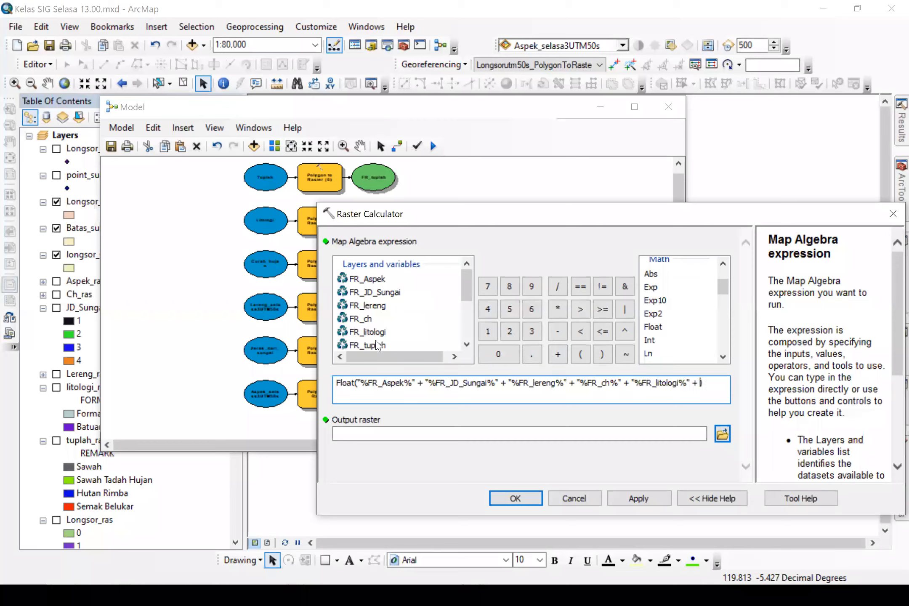
double_click(375, 345)
click(515, 499)
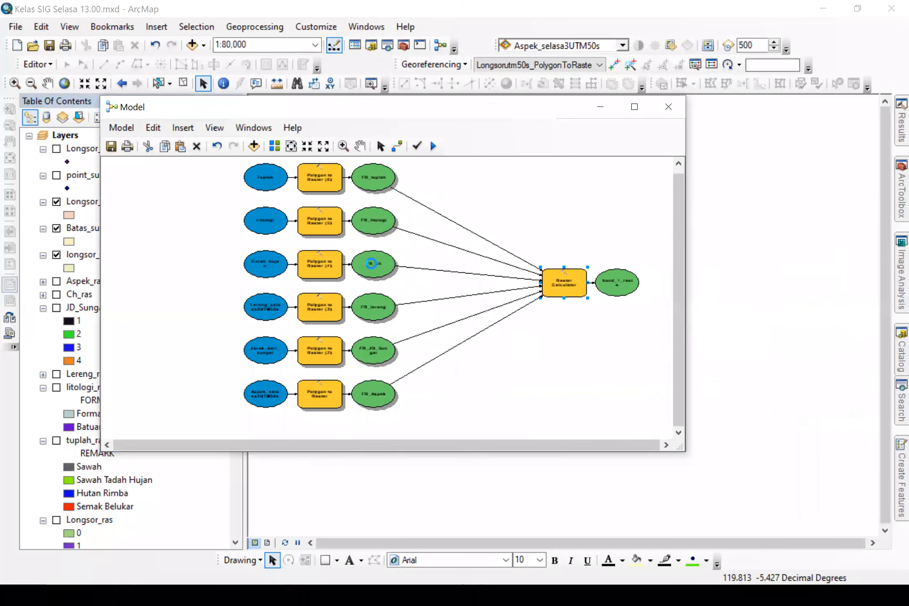
Step: Auto-arrange the model diagram, fit it to the window and run the model
click(274, 146)
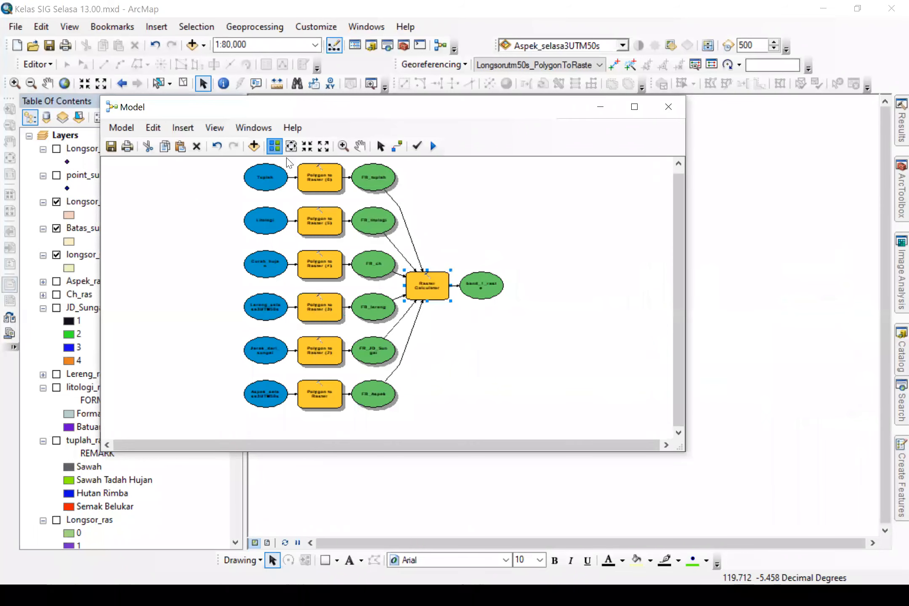
click(290, 147)
click(434, 147)
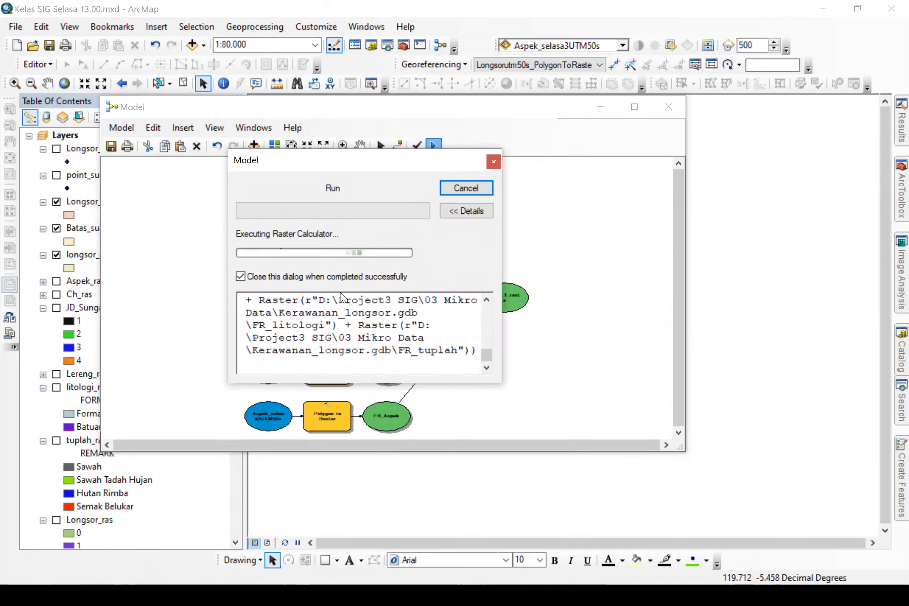
drag(387, 166, 287, 159)
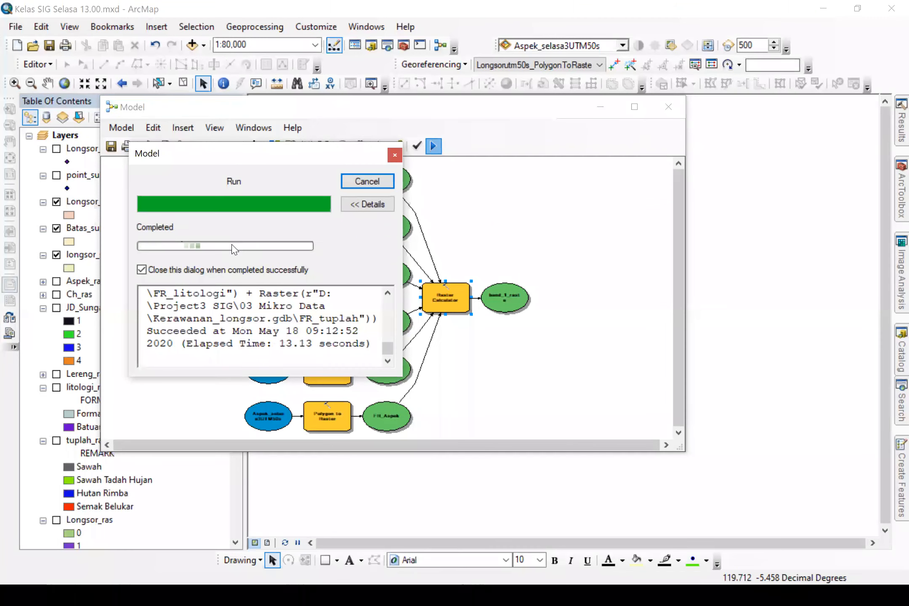
Step: Add the Raster Calculator's output to the map display and move its layer directly below Longsor_PT
click(523, 300)
right_click(514, 299)
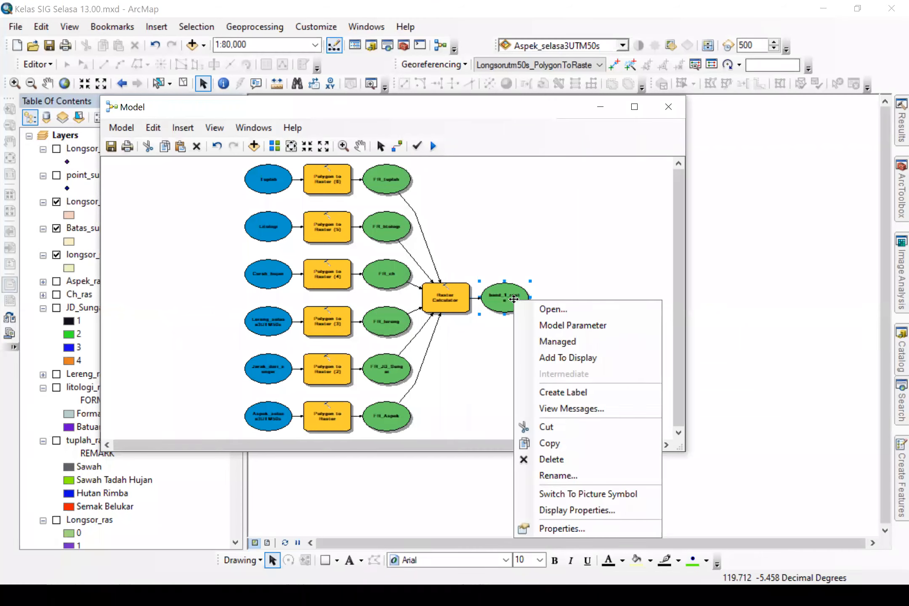
click(519, 355)
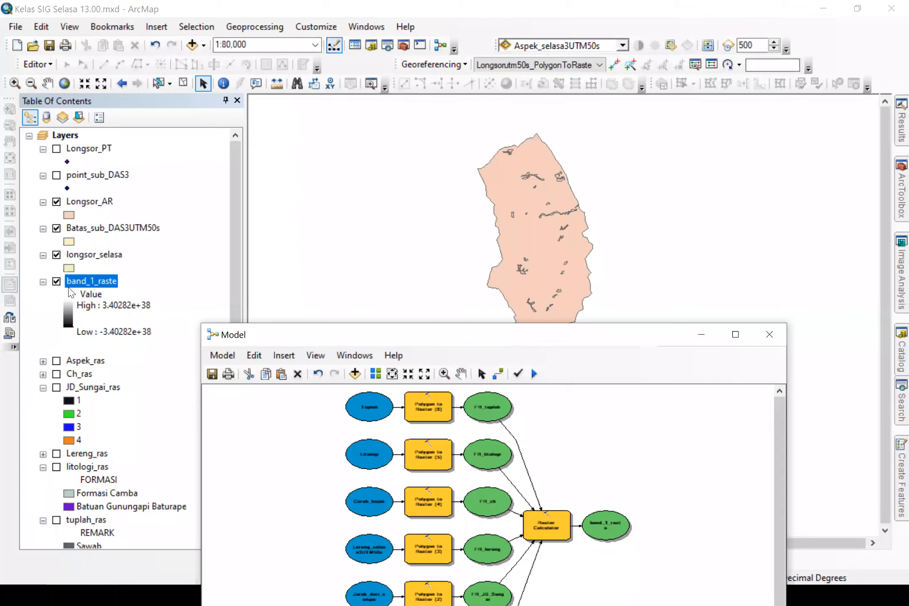
drag(70, 291, 96, 166)
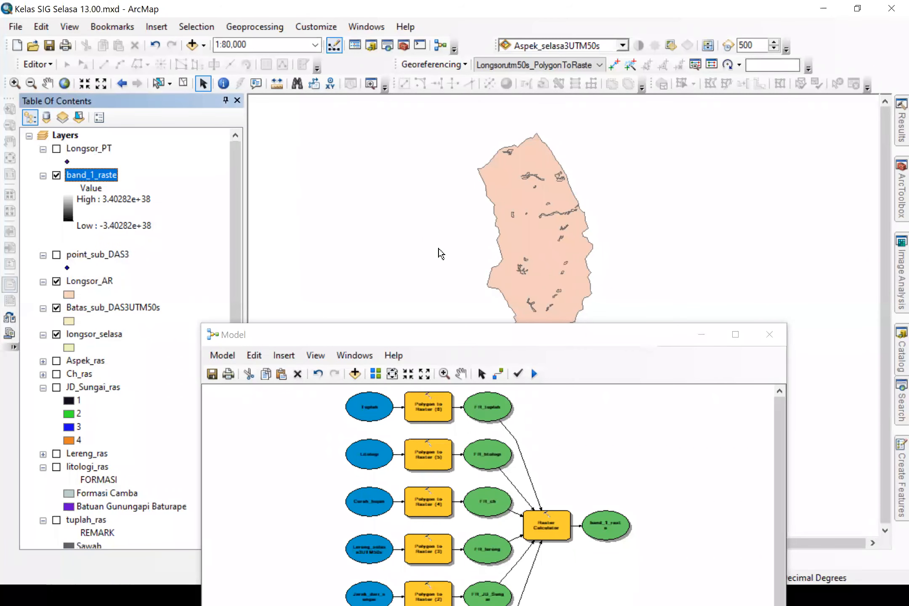
Step: Hide the Longsor_AR, Batas_sub_DAS3UTM50s and longsor_selasa layers
click(55, 282)
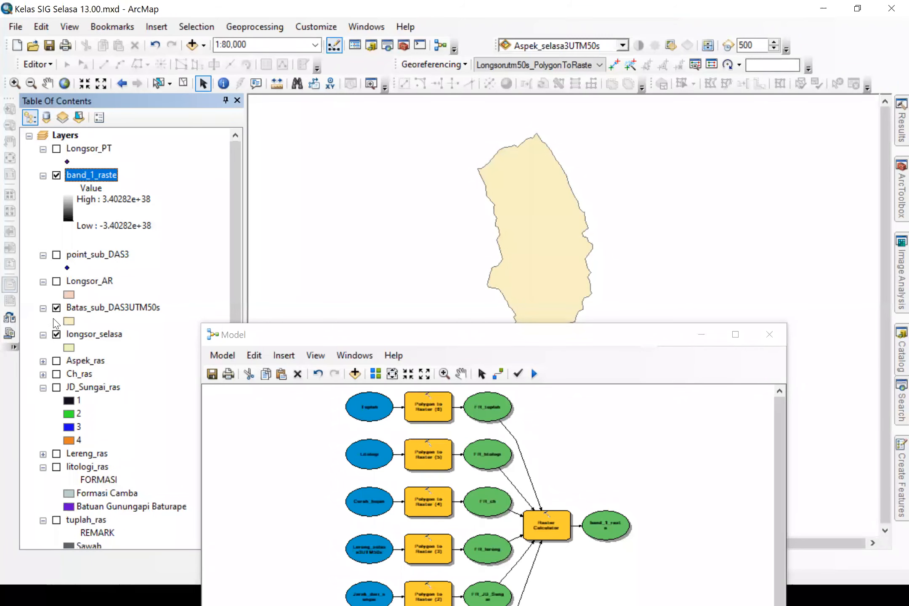
click(56, 308)
click(56, 335)
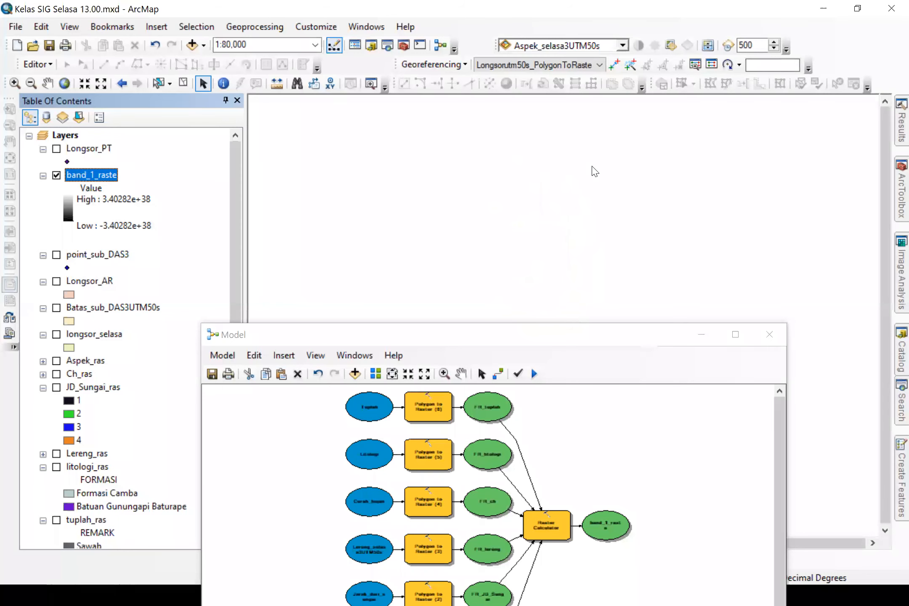
Step: Add the model's FR_tuplah output to the map display
drag(538, 342, 592, 166)
right_click(544, 233)
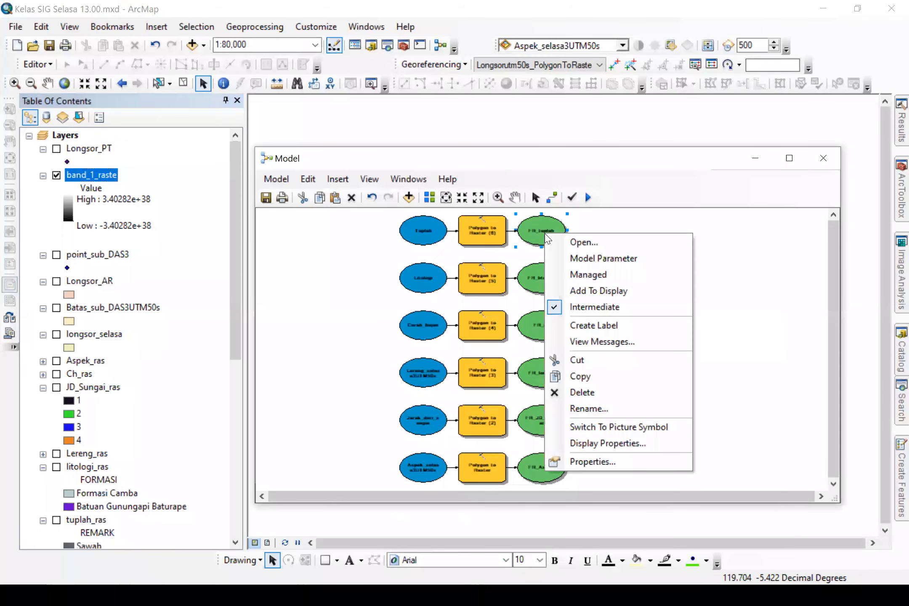
click(560, 296)
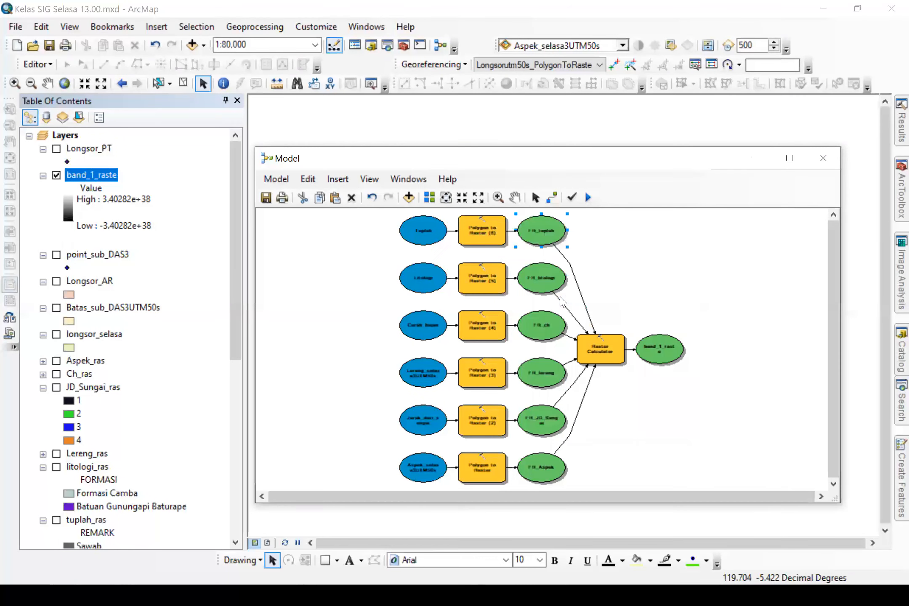
Step: Add the model's FR_litologi, FR_ch and FR_lereng outputs to the map display
click(547, 274)
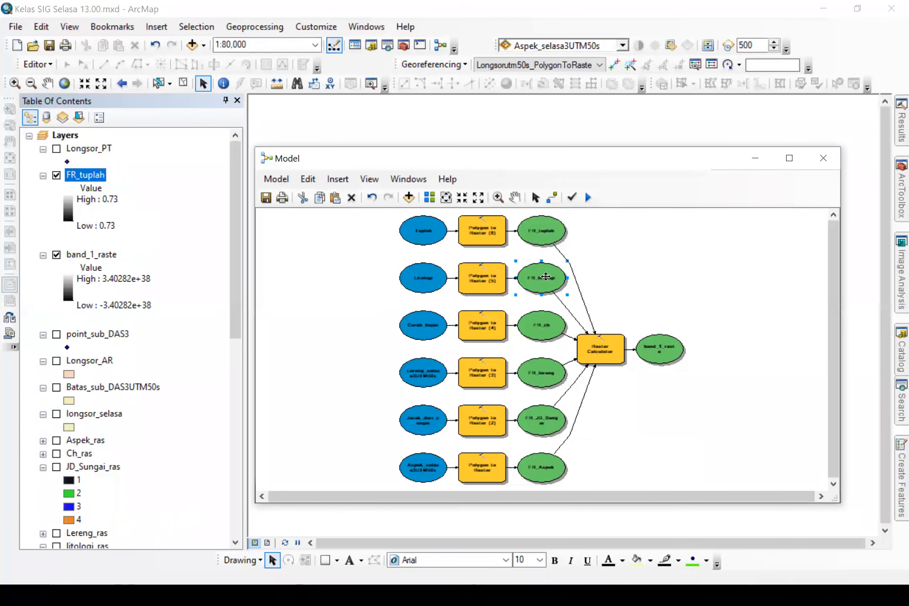
right_click(546, 276)
click(563, 338)
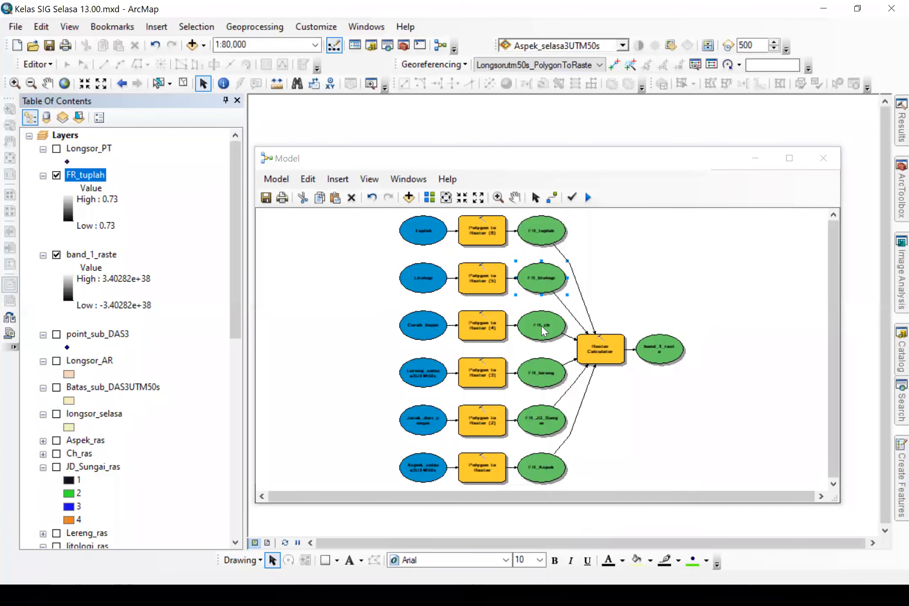
right_click(541, 327)
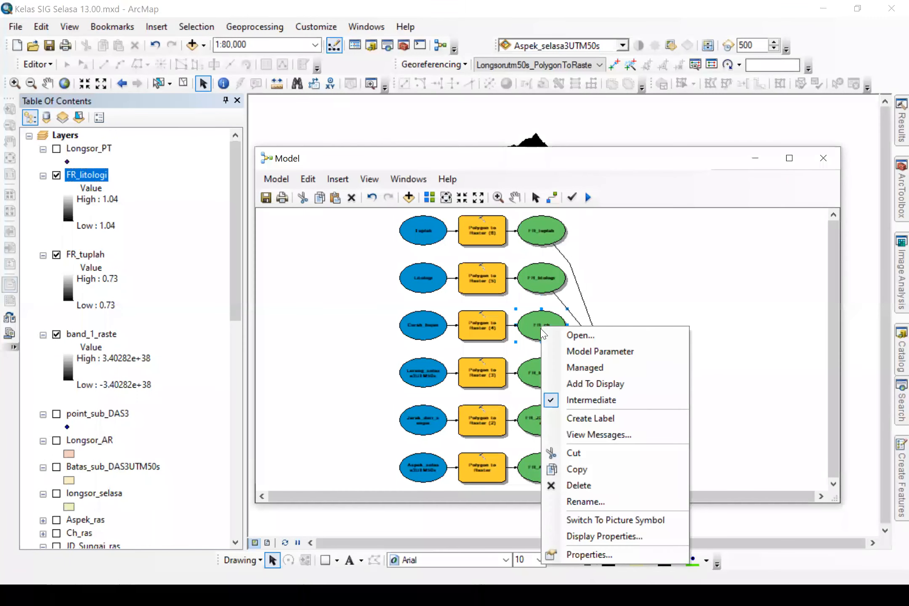
click(558, 387)
click(545, 373)
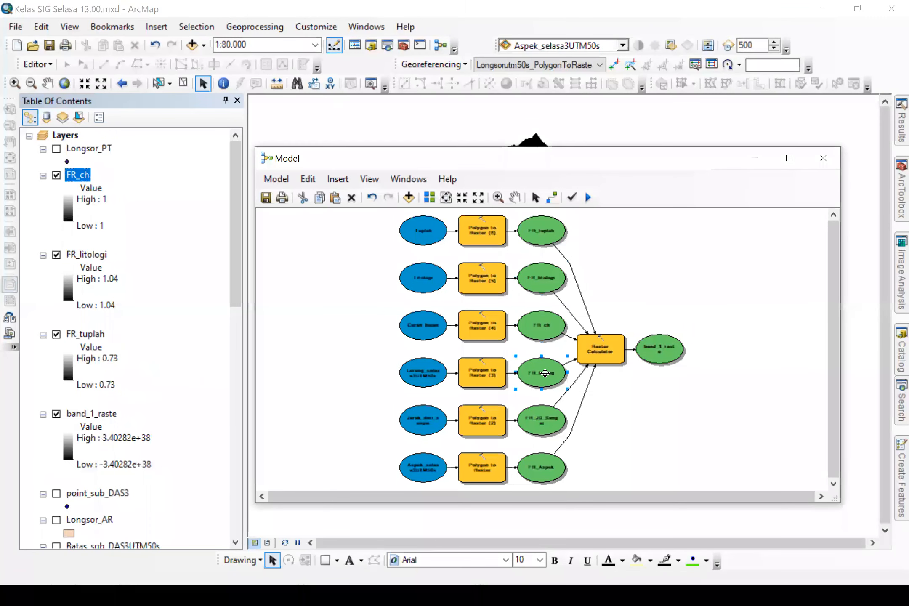
right_click(546, 378)
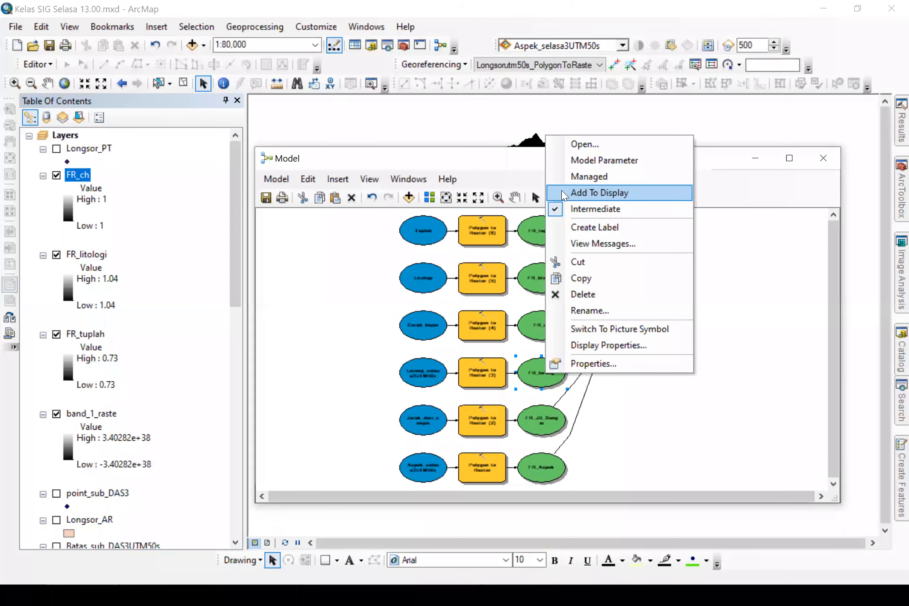
click(593, 193)
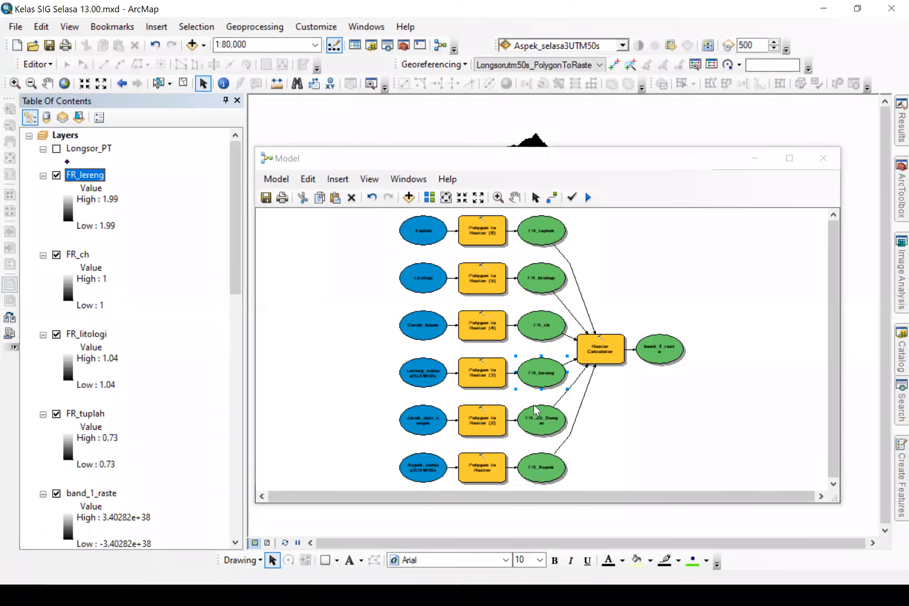
Step: Add the model's FR_JD_Sungai and FR_Aspek outputs to the map display
click(539, 415)
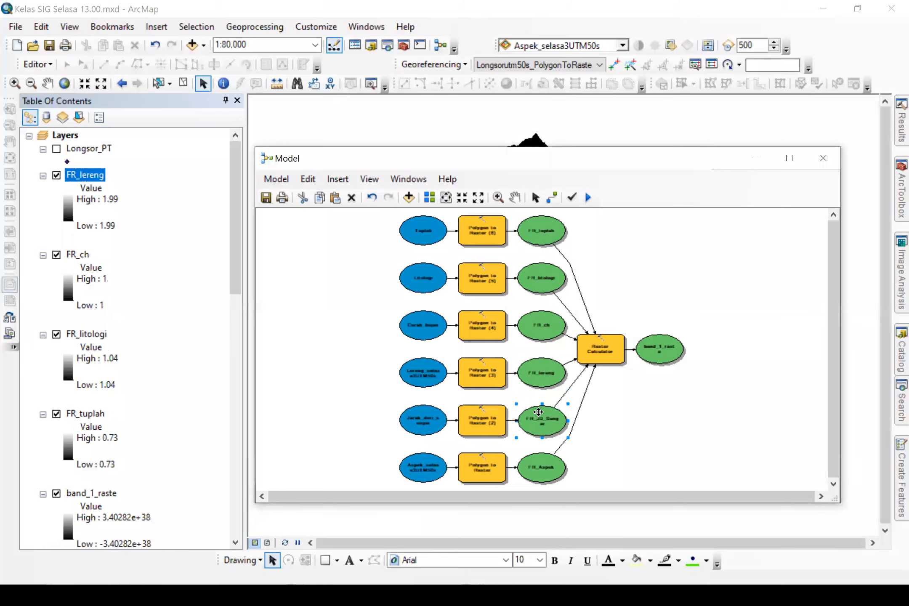
right_click(538, 412)
click(589, 229)
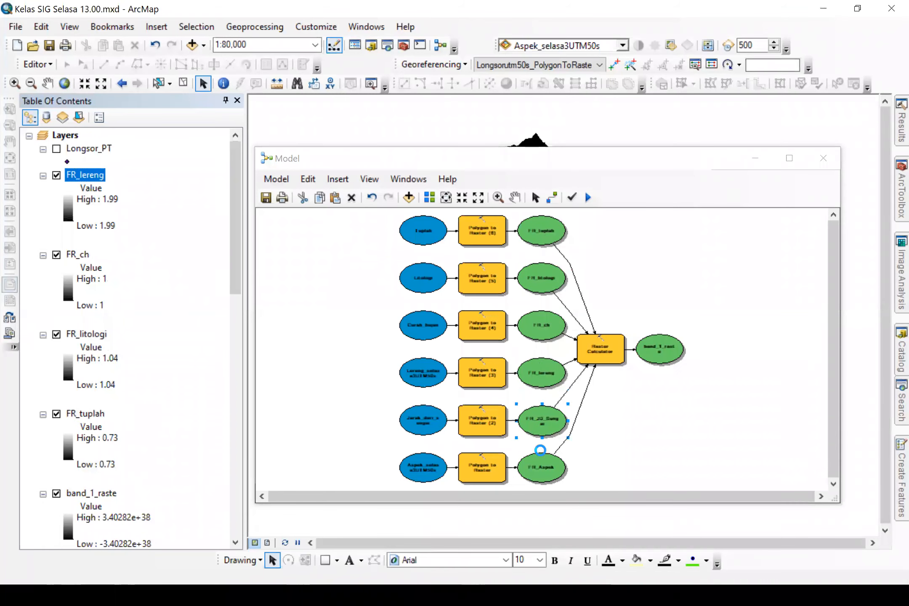
click(543, 466)
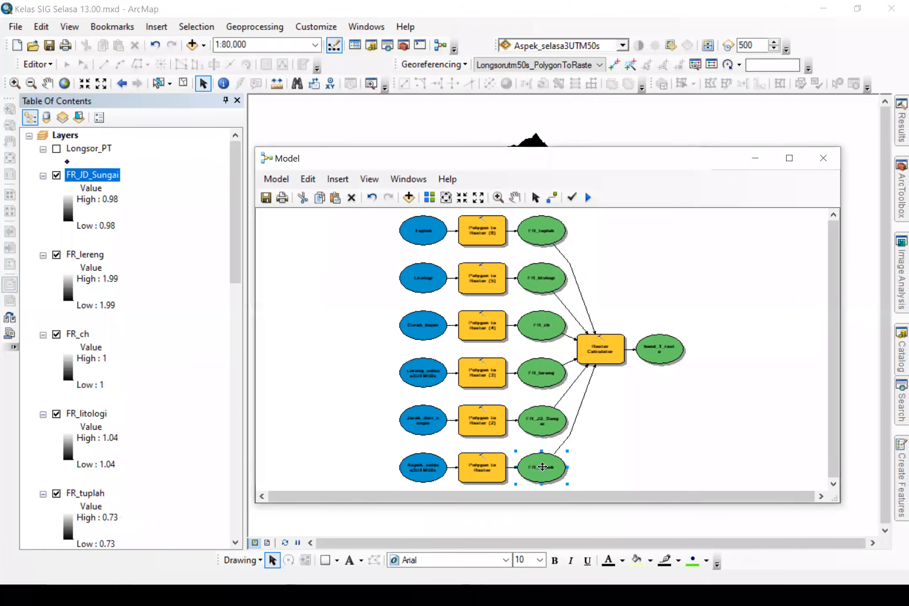
right_click(542, 466)
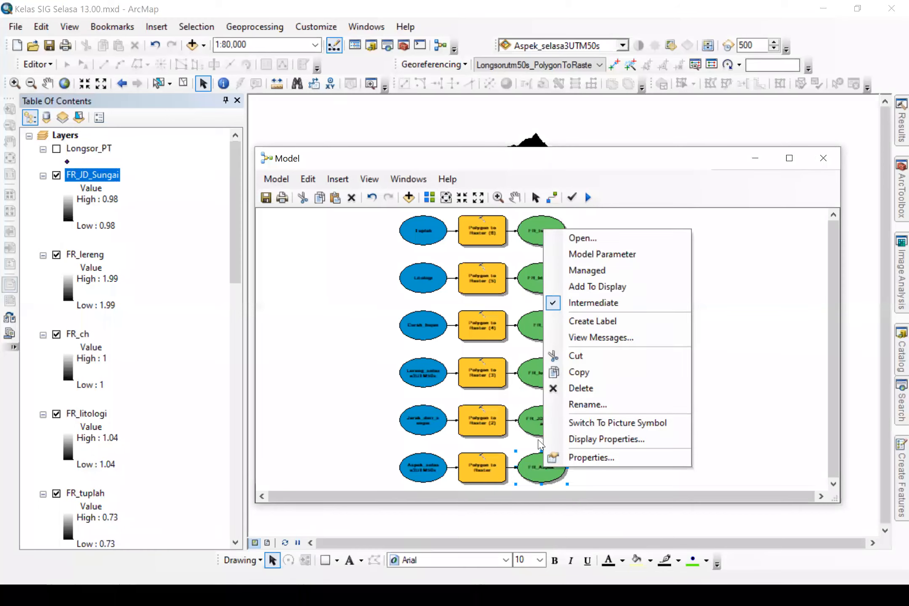
click(566, 288)
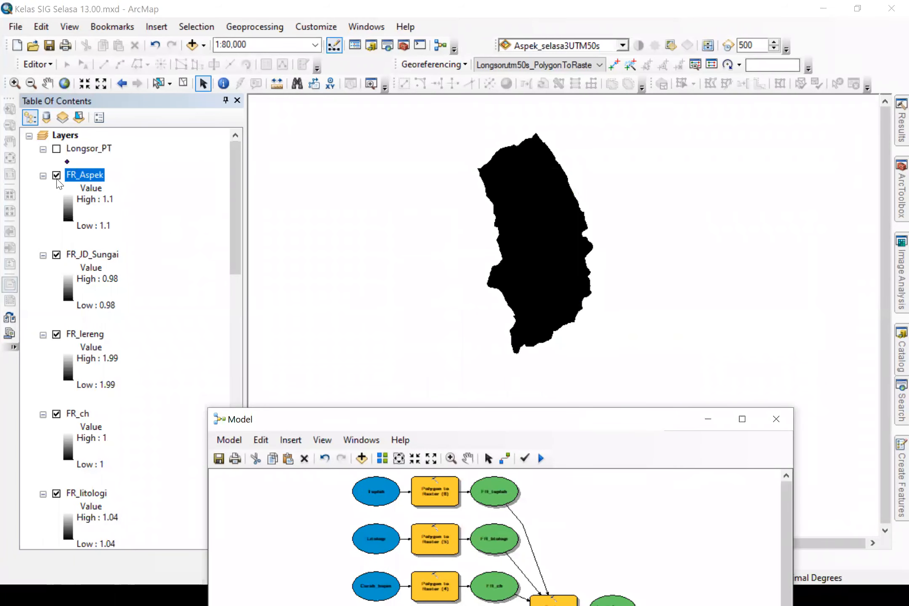
Step: Hide FR_Aspek and FR_JD_Sungai, and remove all six FR layers and band_1_raste from the map
click(56, 176)
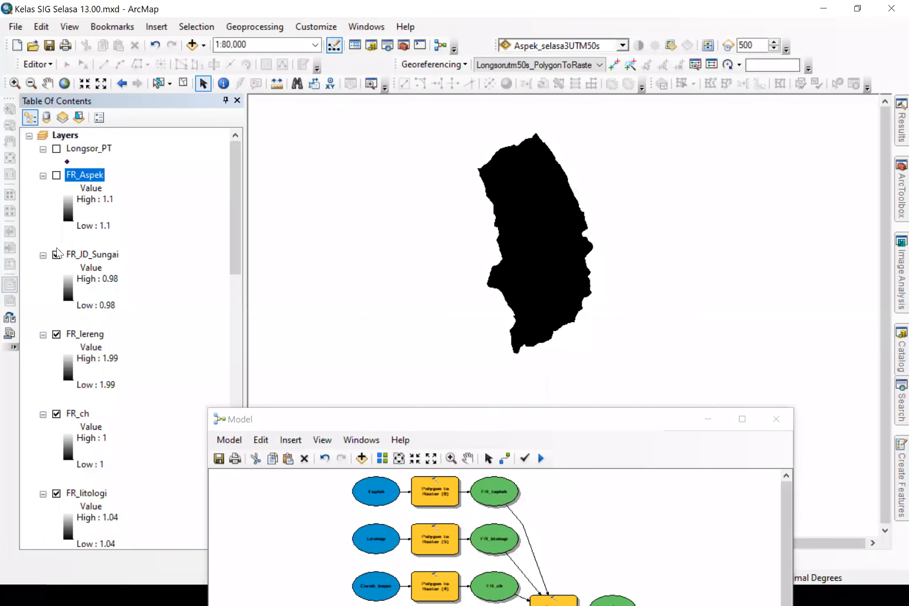
click(56, 255)
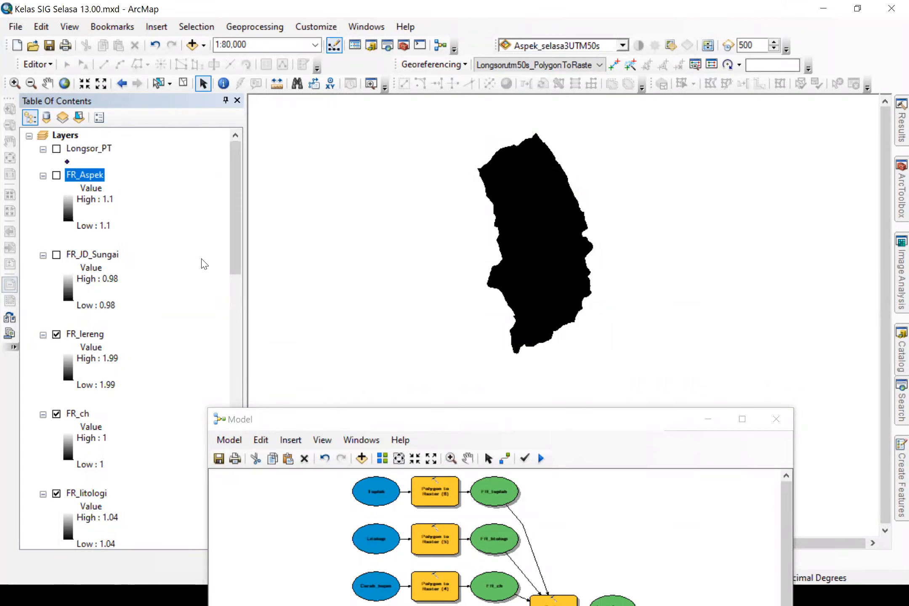
scroll(123, 301, down, 5)
right_click(93, 297)
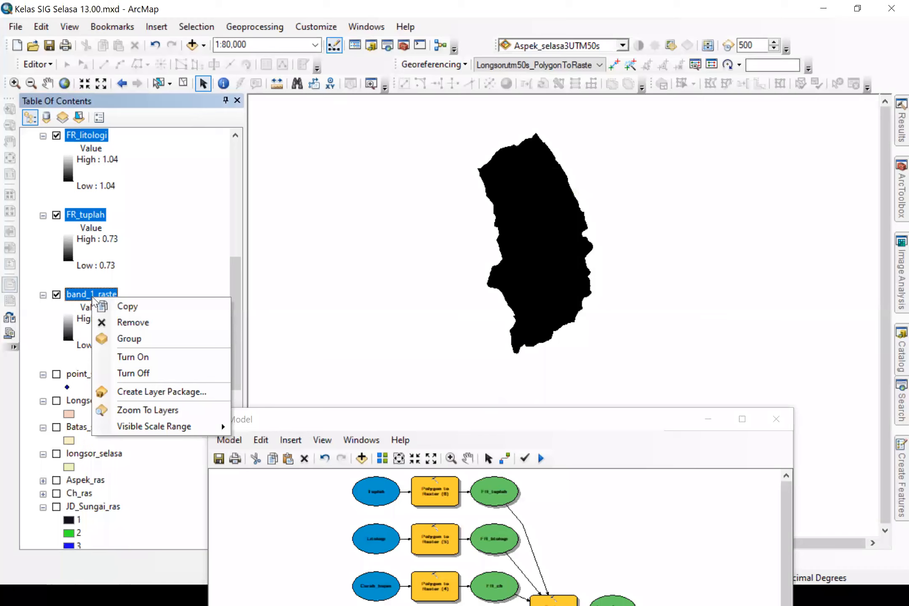
click(179, 240)
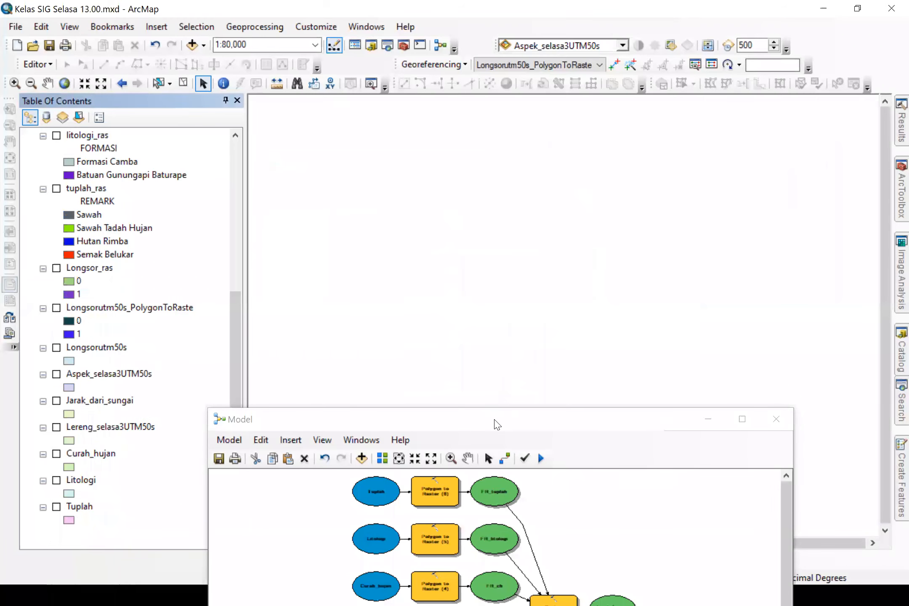
Step: Bring the whole model diagram back into view and run the model again
drag(493, 421, 451, 253)
click(182, 83)
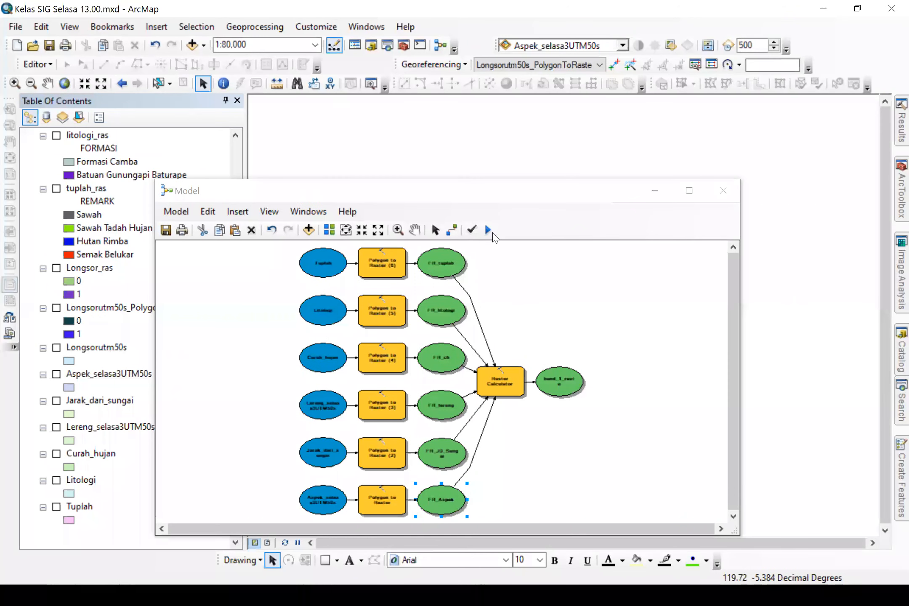
click(488, 230)
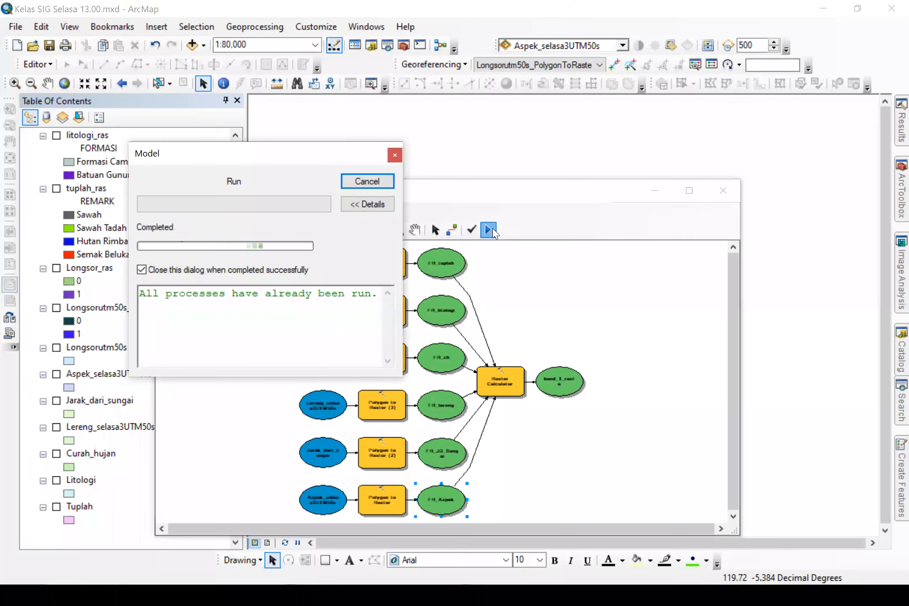
Step: Rename the Raster Calculator's output dataset as band_1_raste2 and run the model
click(555, 390)
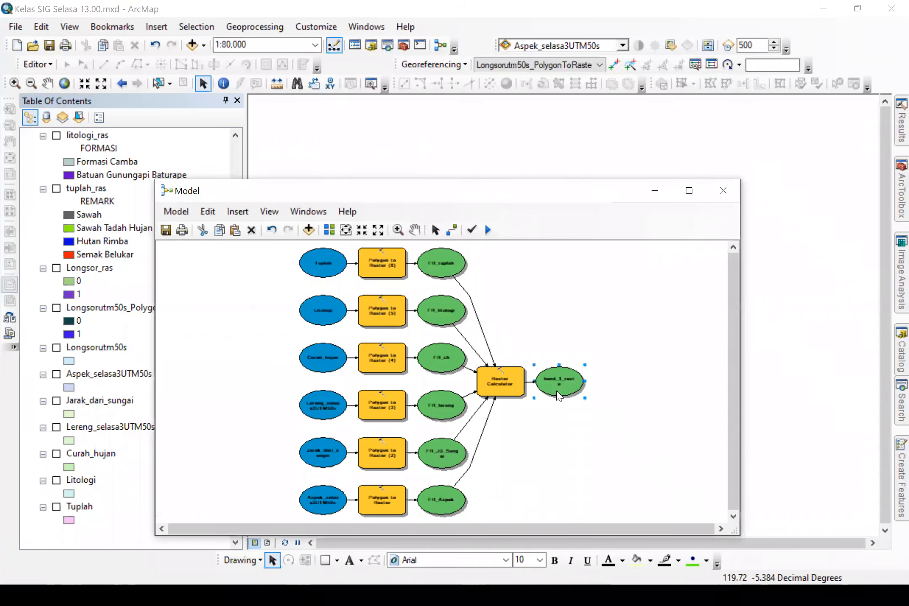
double_click(558, 395)
click(573, 252)
text(2)
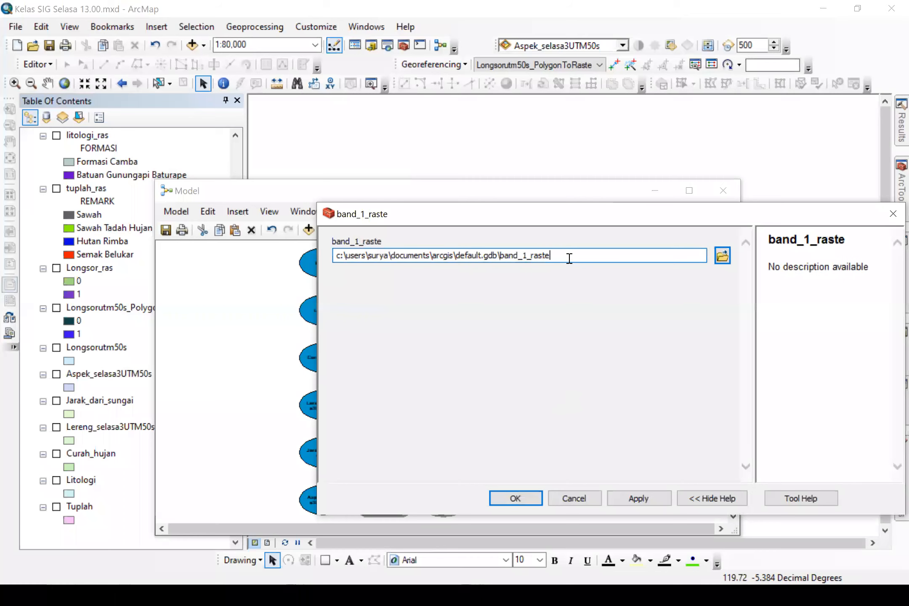
click(514, 496)
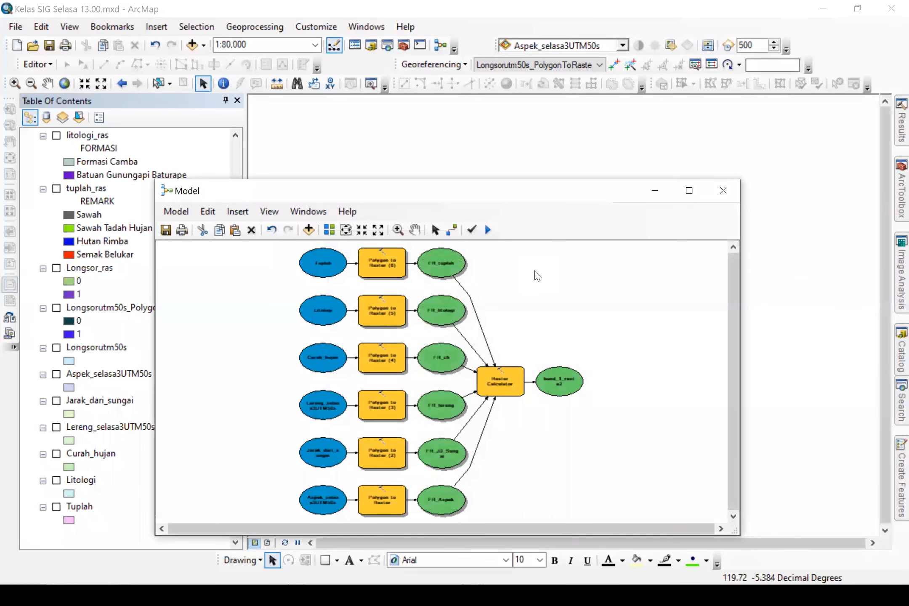
click(488, 230)
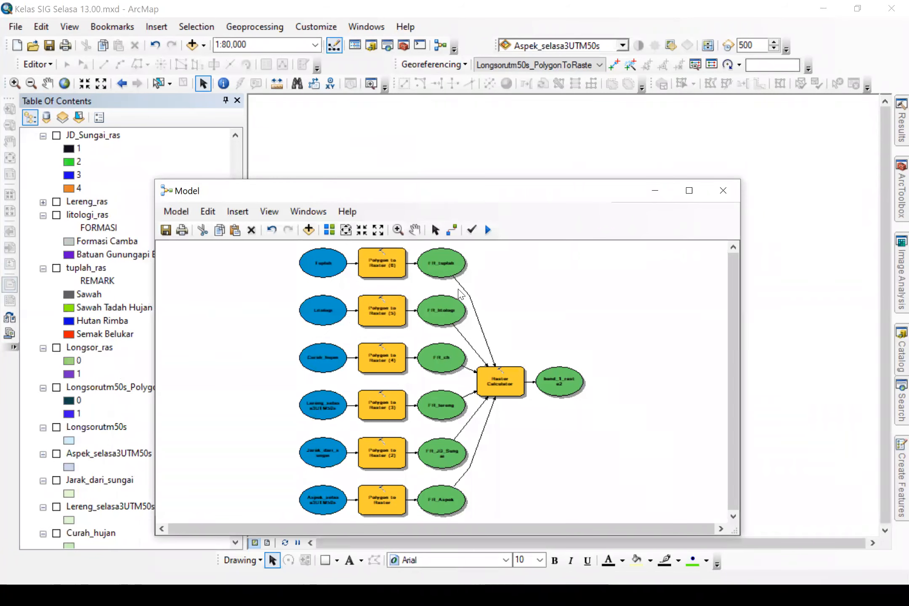
Step: Rename the tuplah and litologi output rasters in Kerawanan_longsor.gdb as FR_tuplah1 and FR_litologi1
click(450, 268)
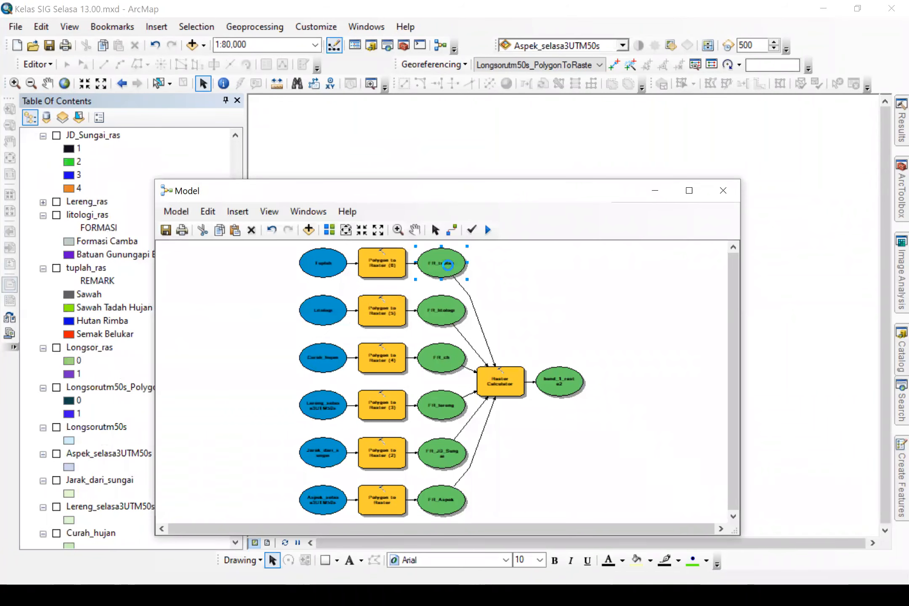
double_click(449, 266)
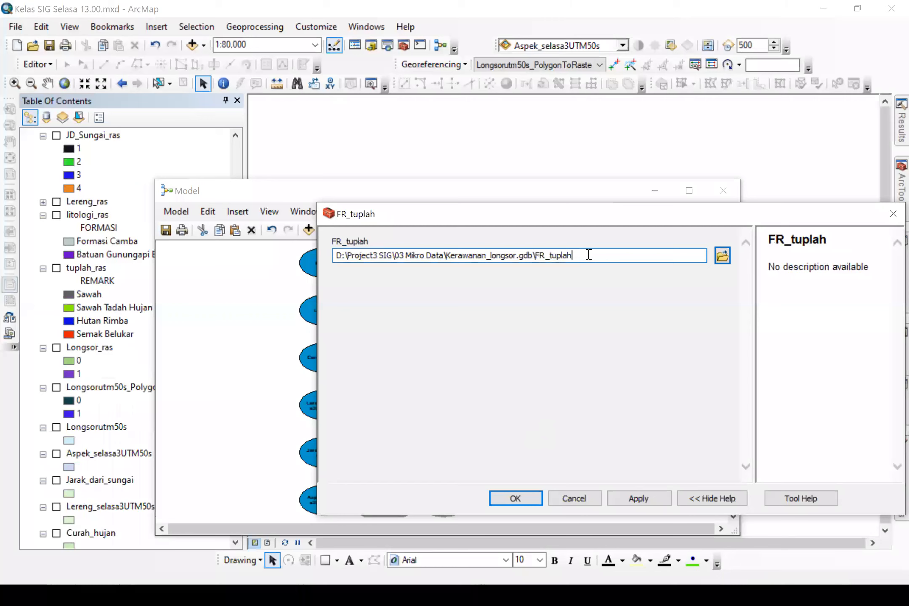
click(515, 499)
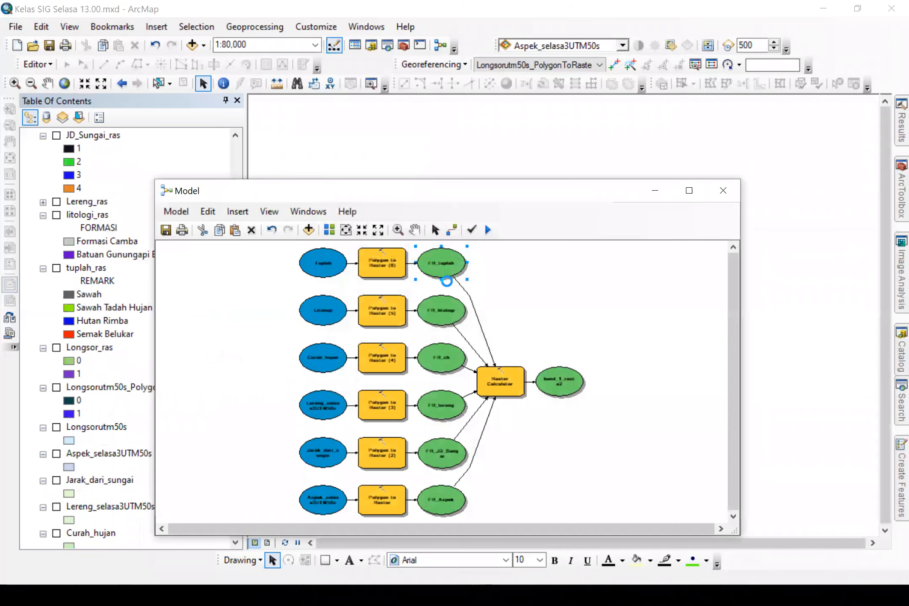
double_click(445, 302)
click(590, 257)
text(2)
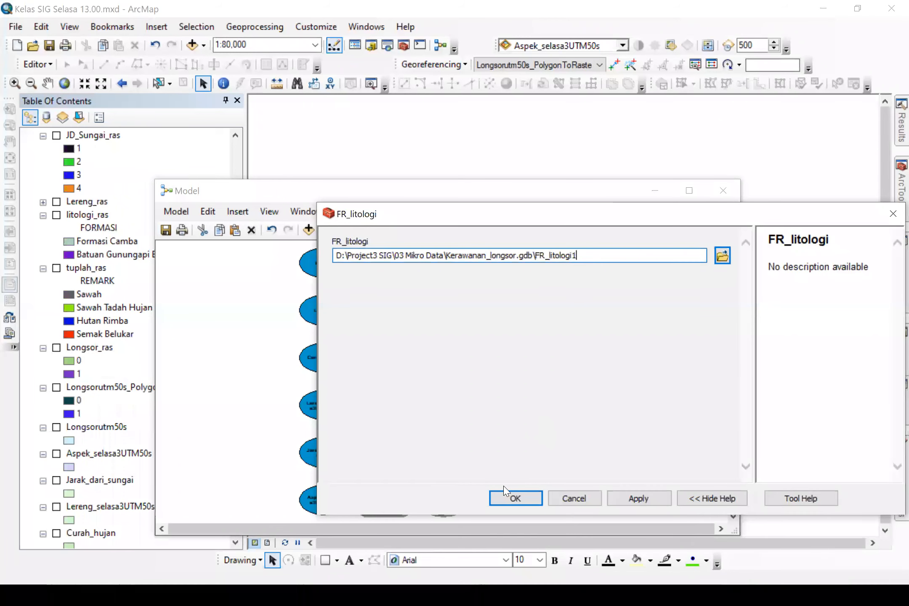
click(515, 498)
Step: Rename the rainfall and slope output rasters of the model as FR_ch1 and FR_lereng1
click(436, 361)
double_click(436, 361)
click(563, 256)
text(1)
click(490, 499)
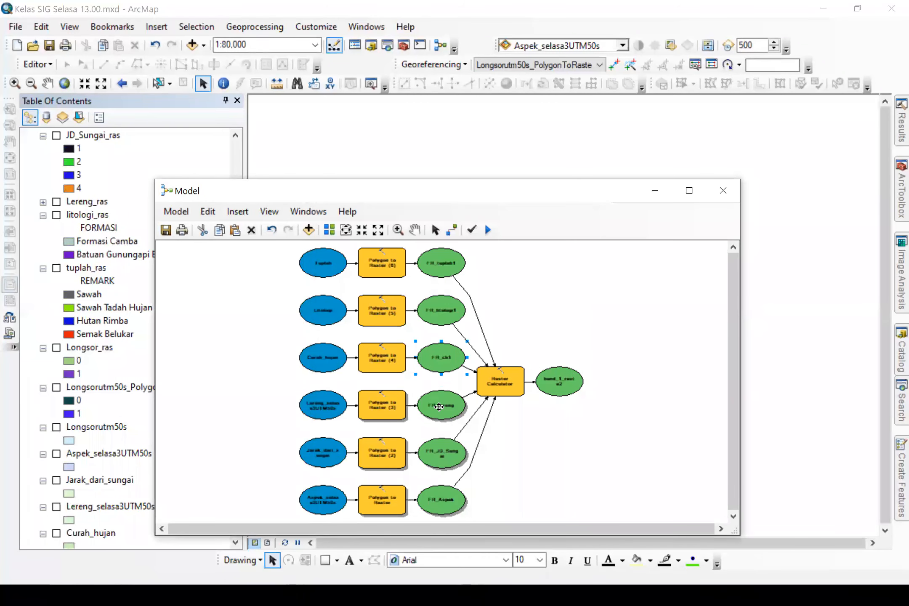
double_click(440, 405)
click(594, 259)
text(1)
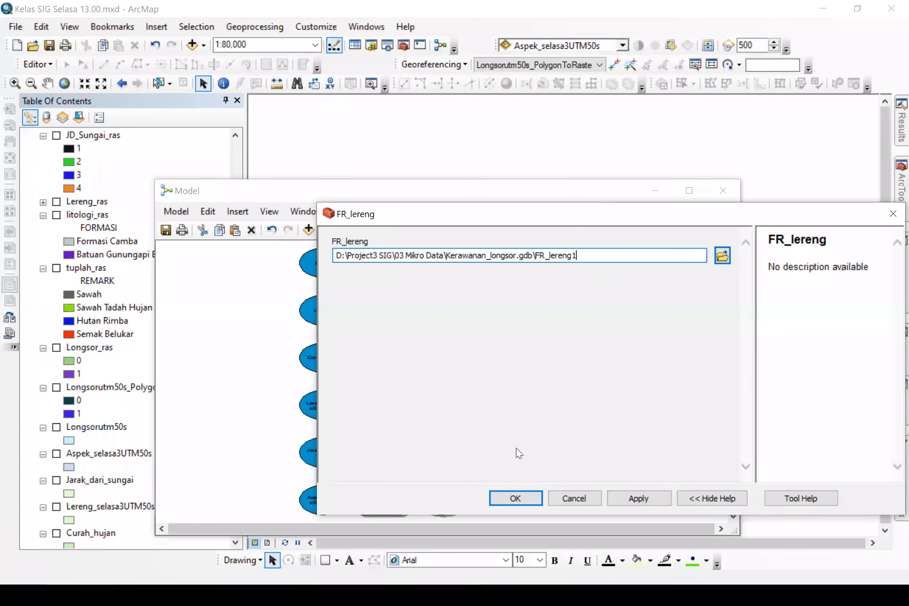
click(503, 497)
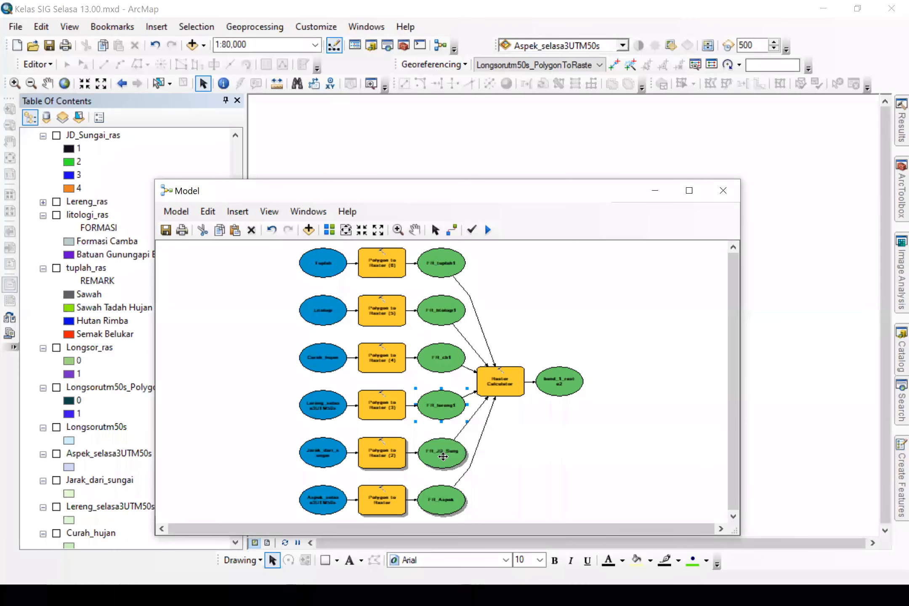
Step: Rename the river-distance and aspect output rasters of the model as FR_JD_Sungai1 and FR_Aspek1
double_click(445, 455)
click(601, 259)
text(1)
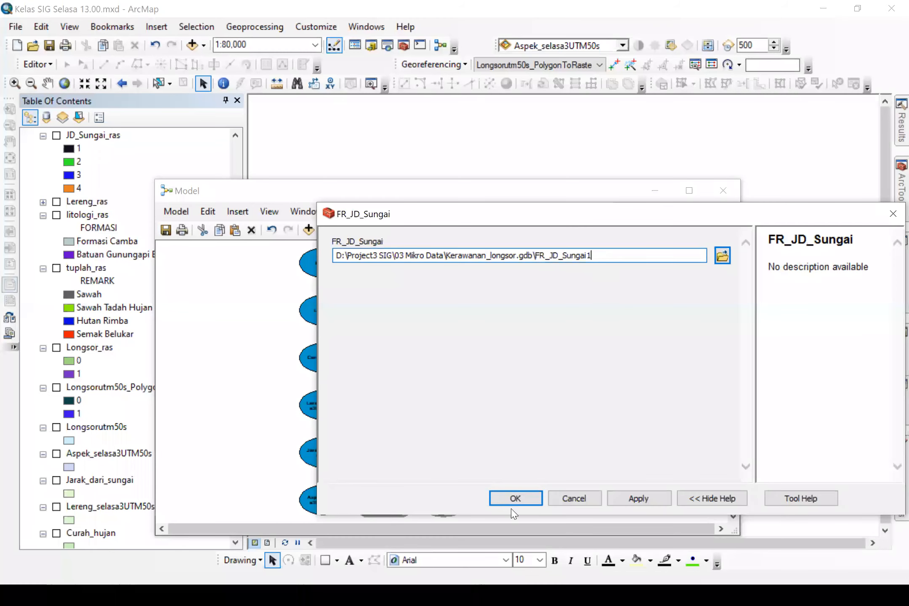
click(514, 500)
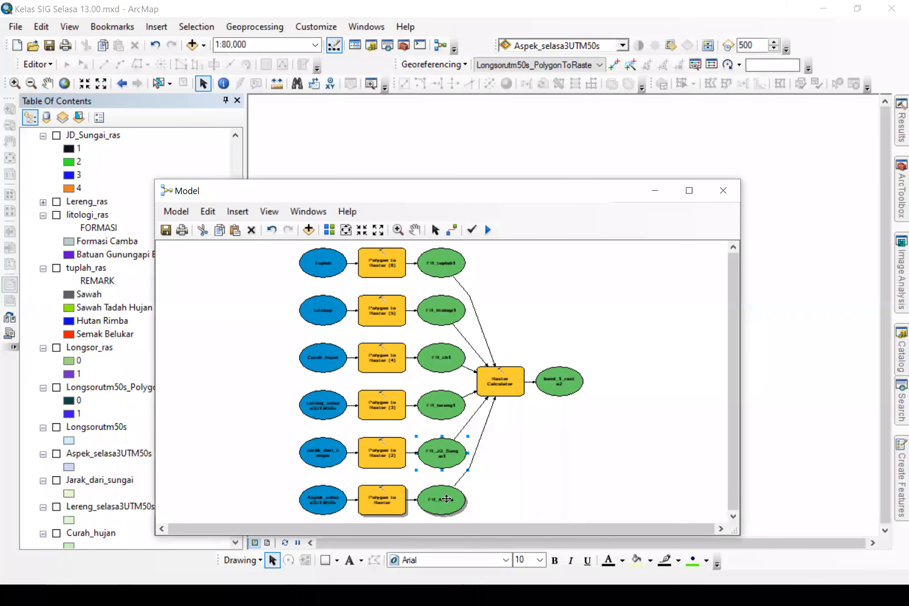
double_click(447, 499)
click(591, 251)
text(1)
click(518, 496)
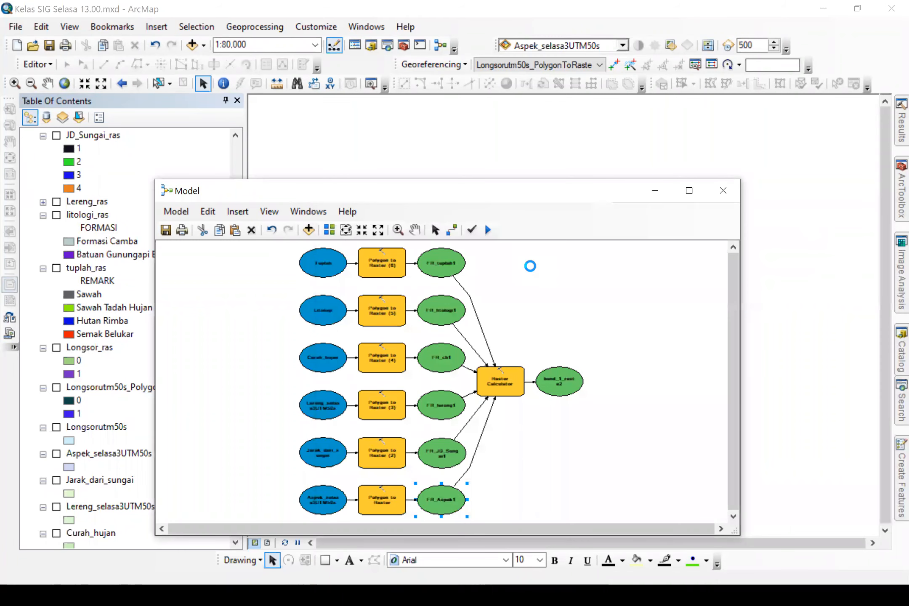
Step: Run the model with the renamed outputs and close the run report
click(488, 230)
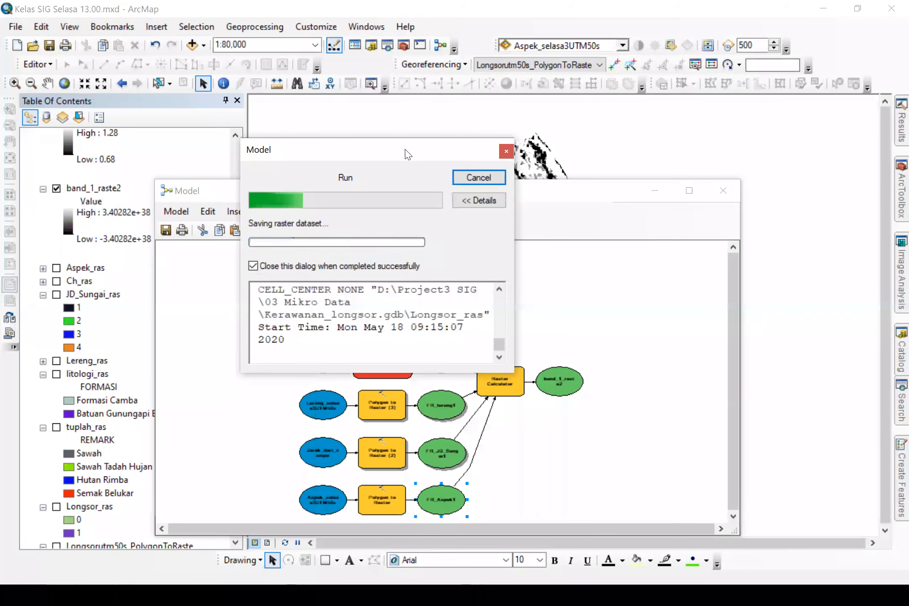
drag(407, 155, 291, 142)
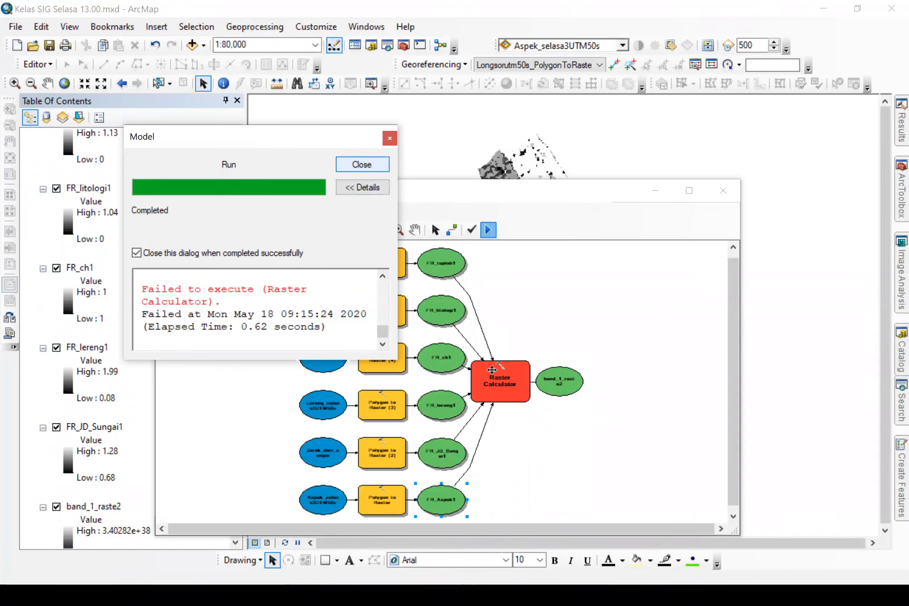
click(370, 168)
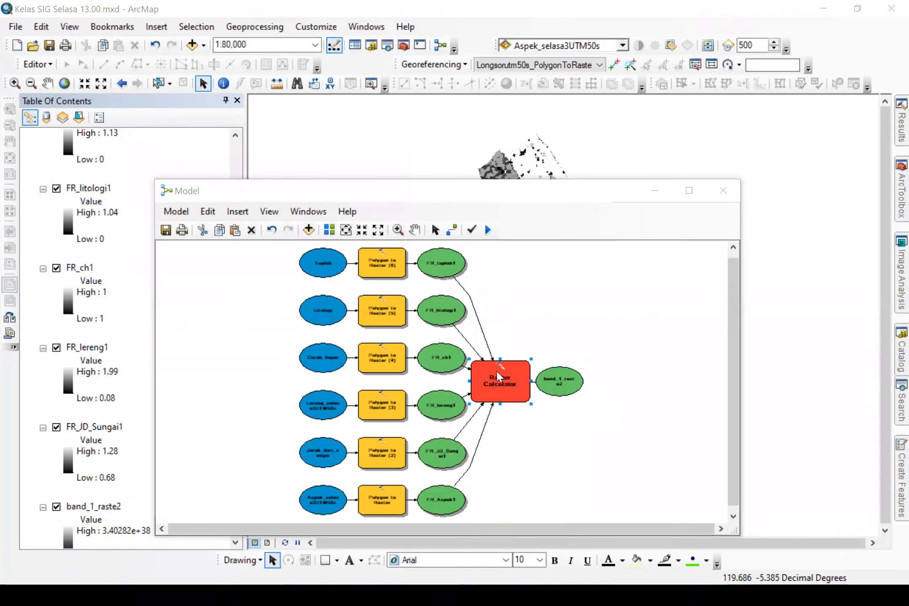
Step: Replace the Raster Calculator's map algebra expression with a Float function summing FR_Aspek1 and FR_JD_Sungai1
double_click(497, 370)
key(ctrl+a)
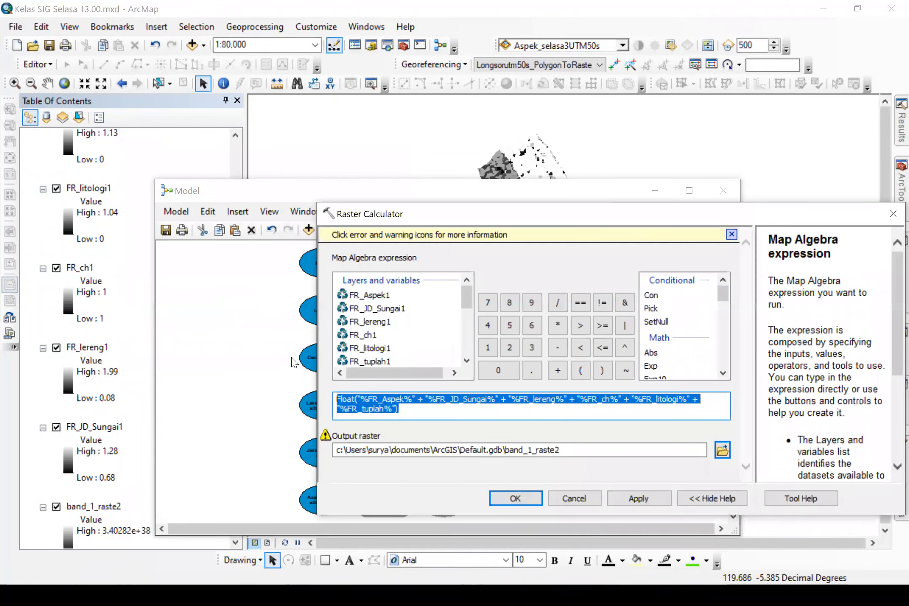
key(Delete)
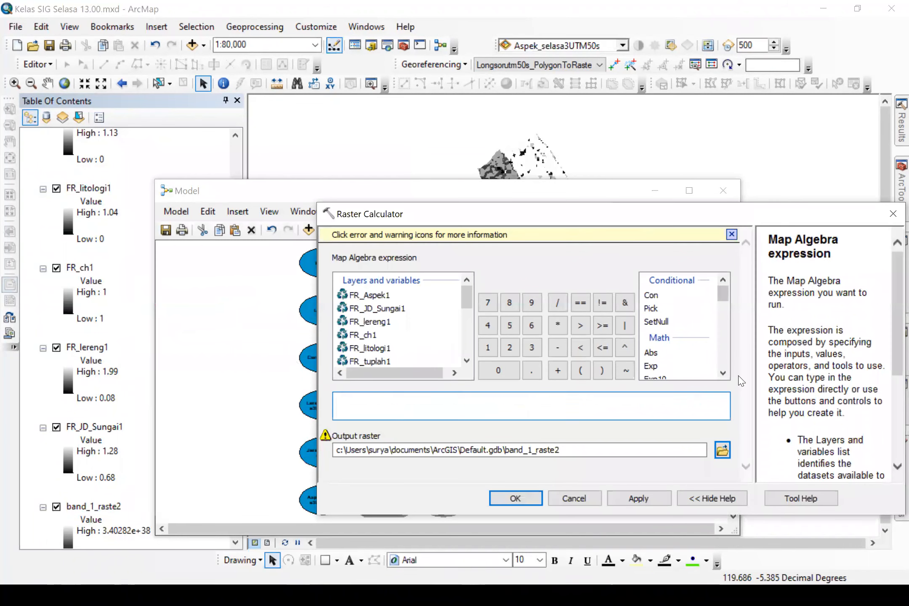
scroll(724, 375, down, 3)
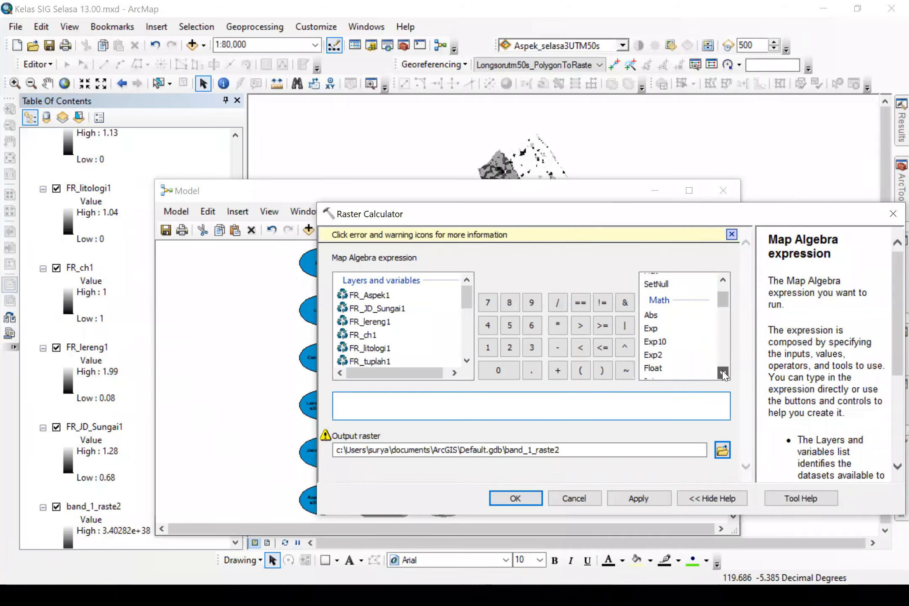
double_click(648, 344)
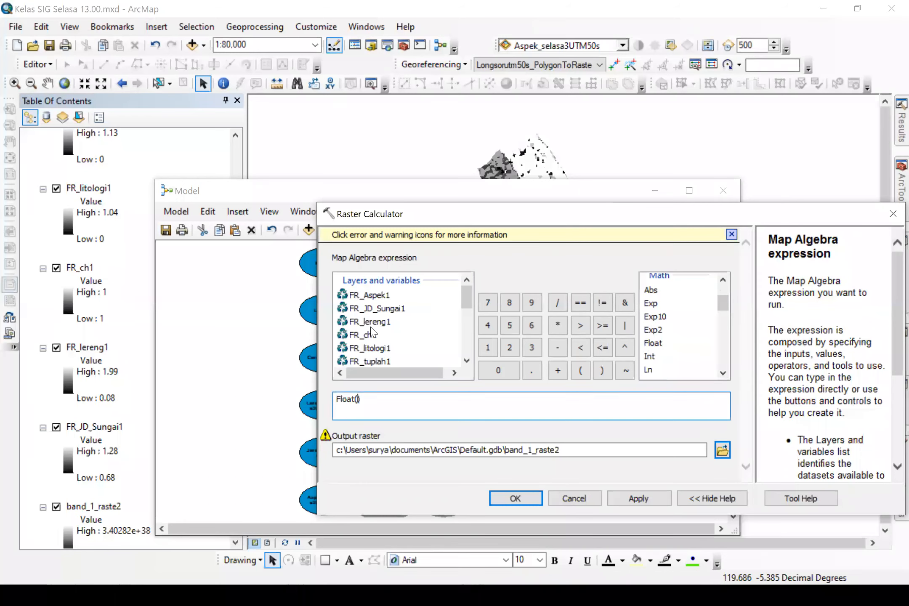
double_click(376, 296)
click(562, 372)
double_click(398, 311)
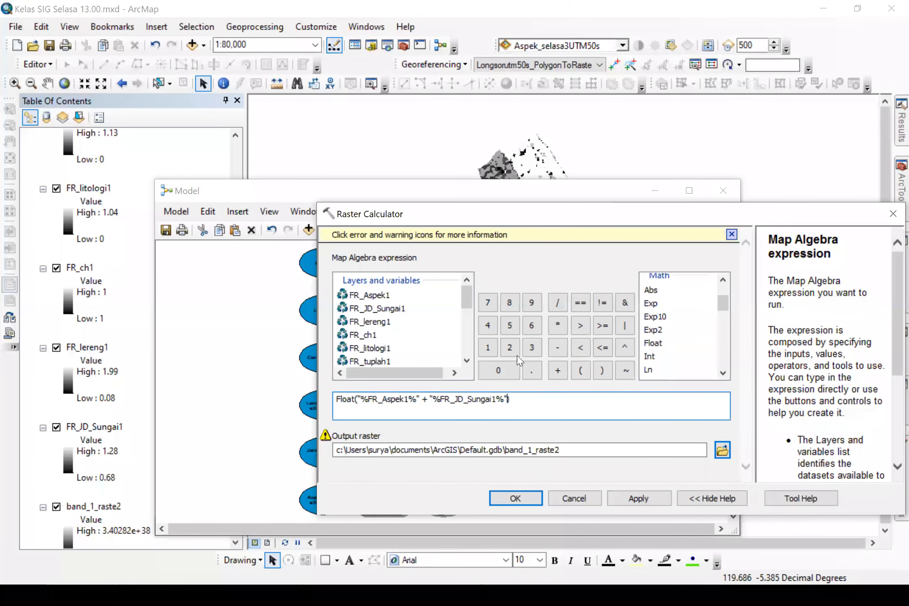
Step: Extend the Float sum with FR_lereng1, FR_ch1, FR_litologi1 and FR_tuplah1, and accept the expression
click(558, 371)
double_click(385, 323)
click(556, 372)
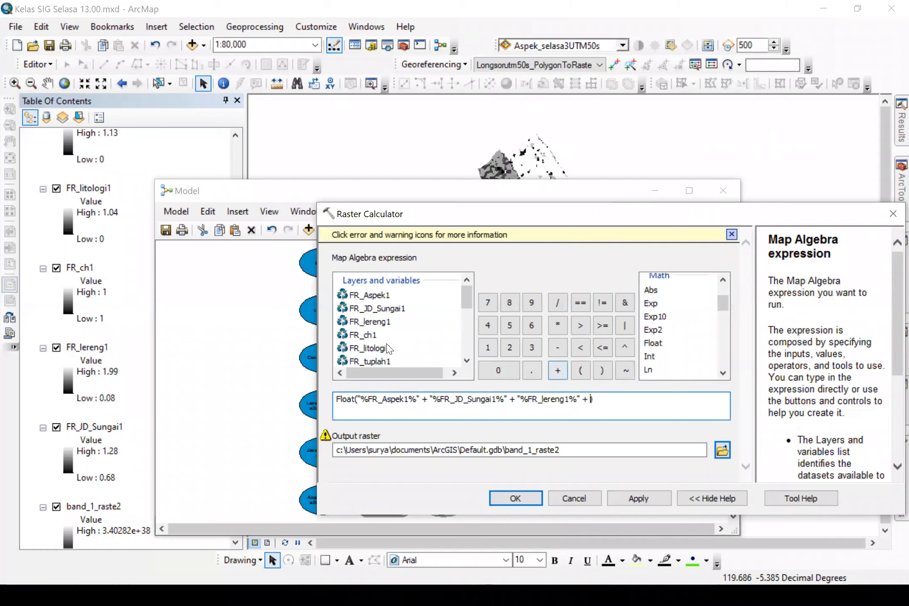
double_click(363, 335)
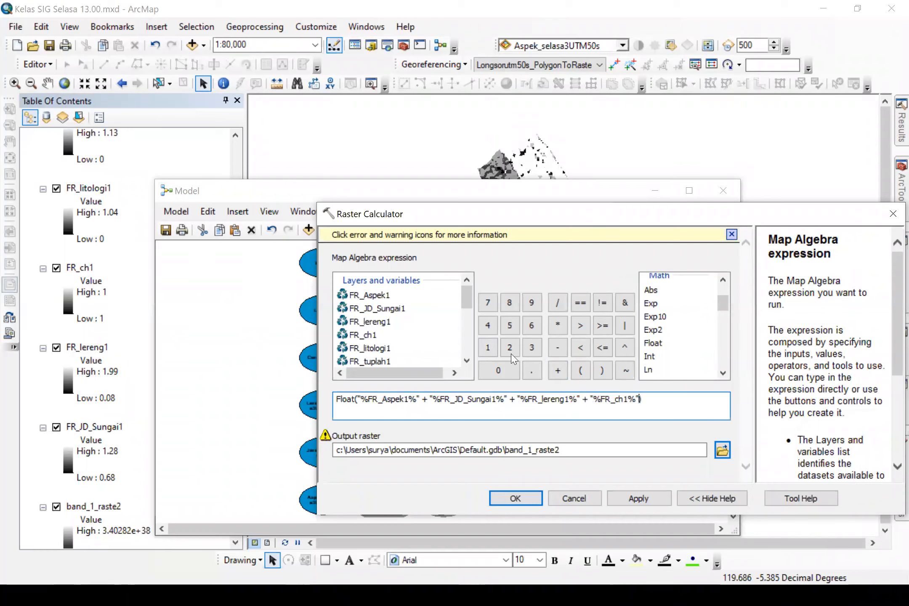
click(557, 372)
double_click(385, 349)
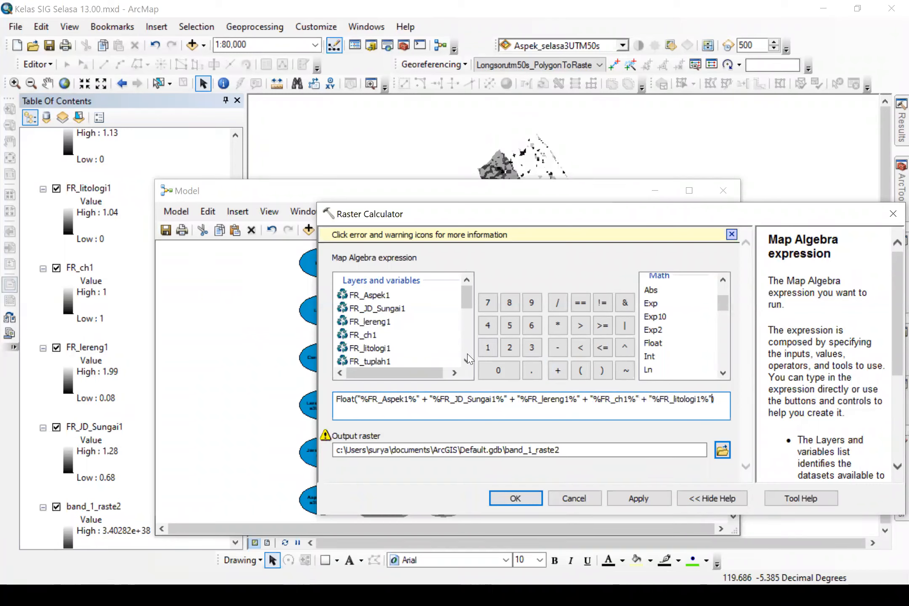
click(557, 372)
double_click(367, 361)
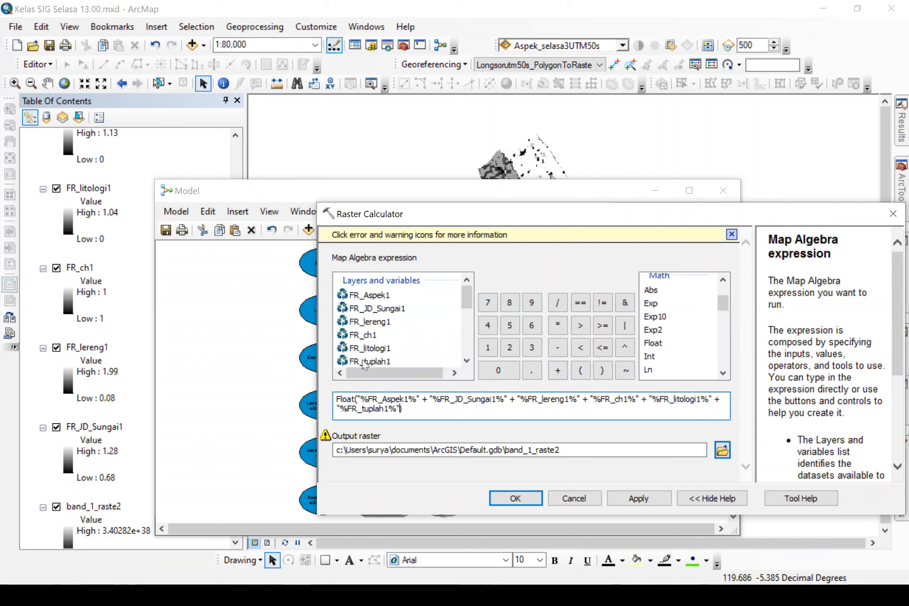
click(513, 499)
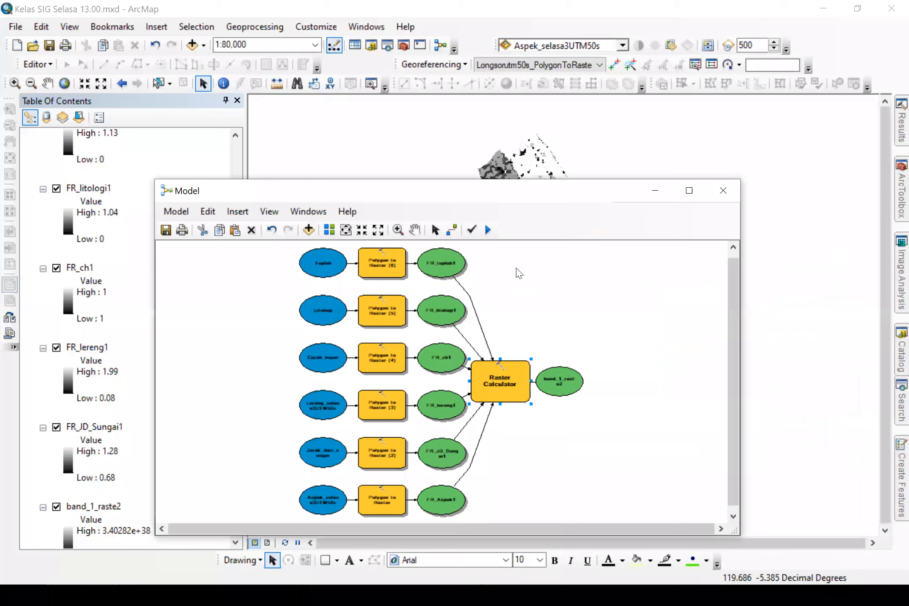
Step: Run the model with the rebuilt expression and check the updated layers
click(488, 230)
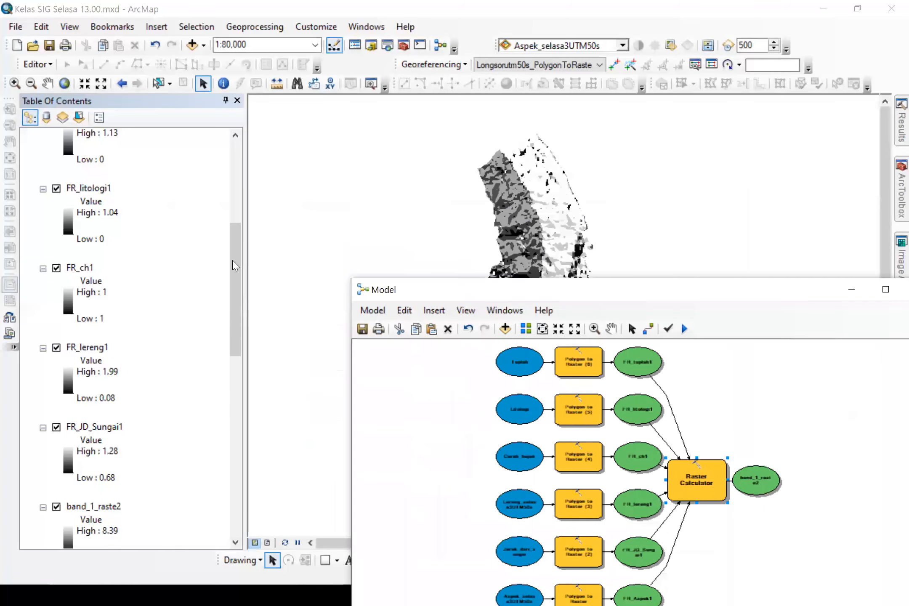
drag(236, 263, 223, 163)
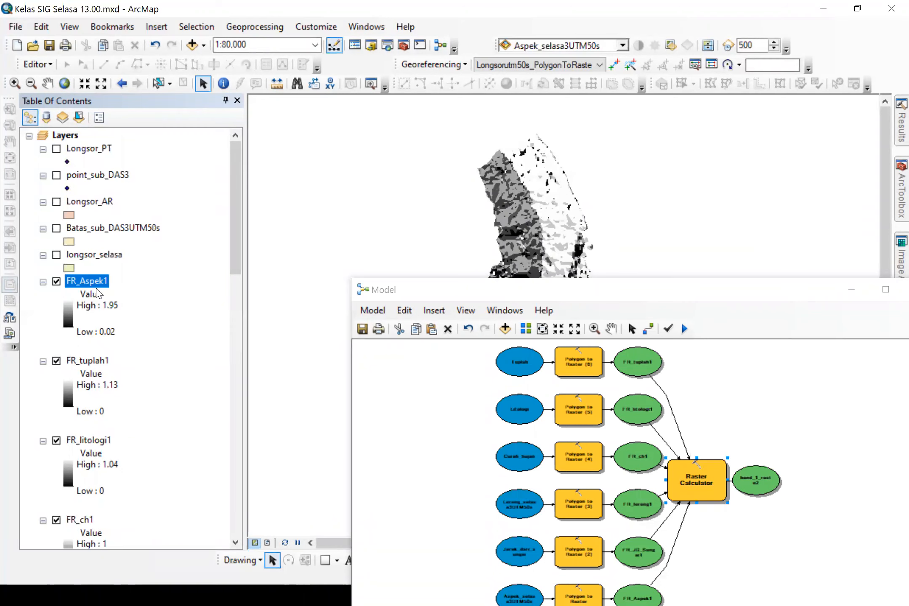
click(655, 290)
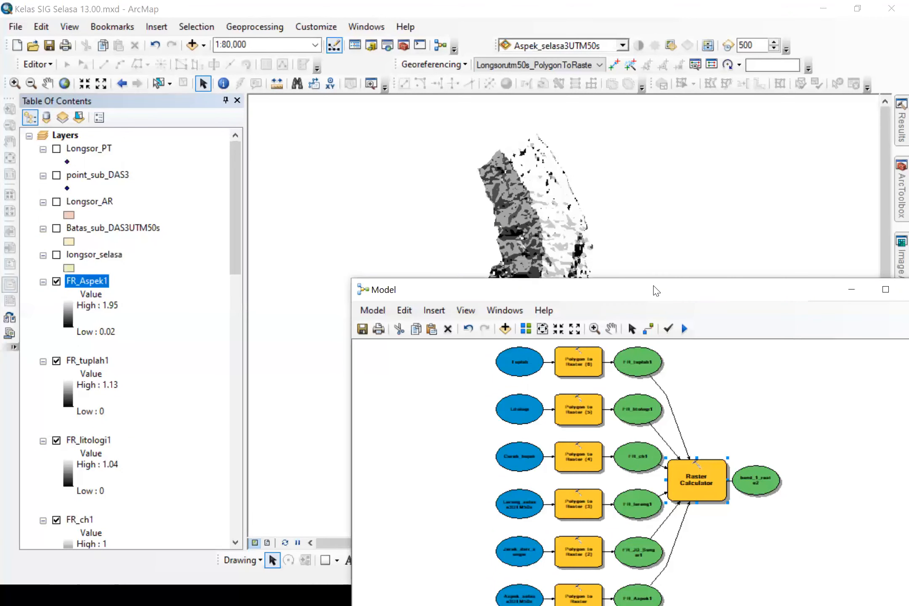
drag(656, 291, 518, 176)
Step: Add the Raster Calculator's output raster band_1_raste2 to the map display and view it
click(630, 363)
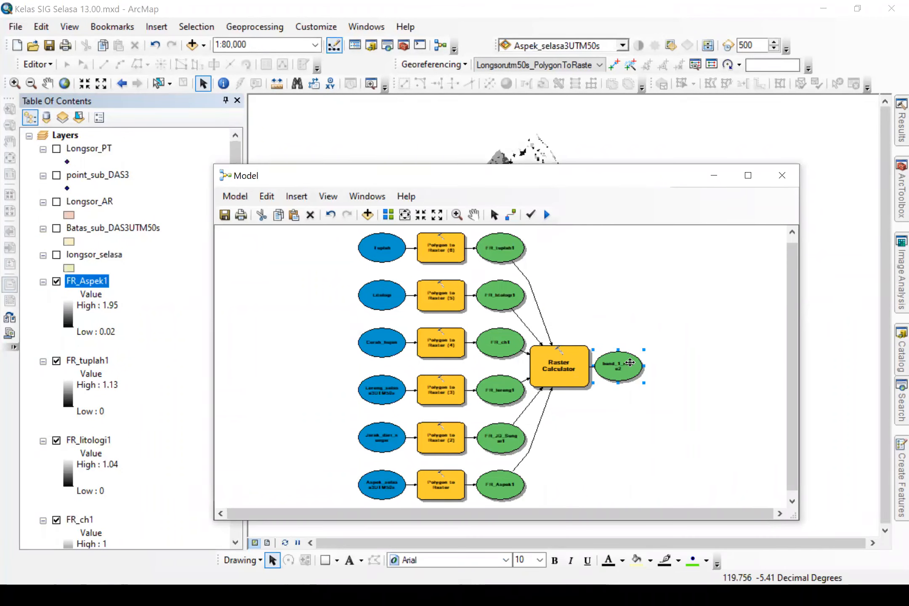
right_click(630, 363)
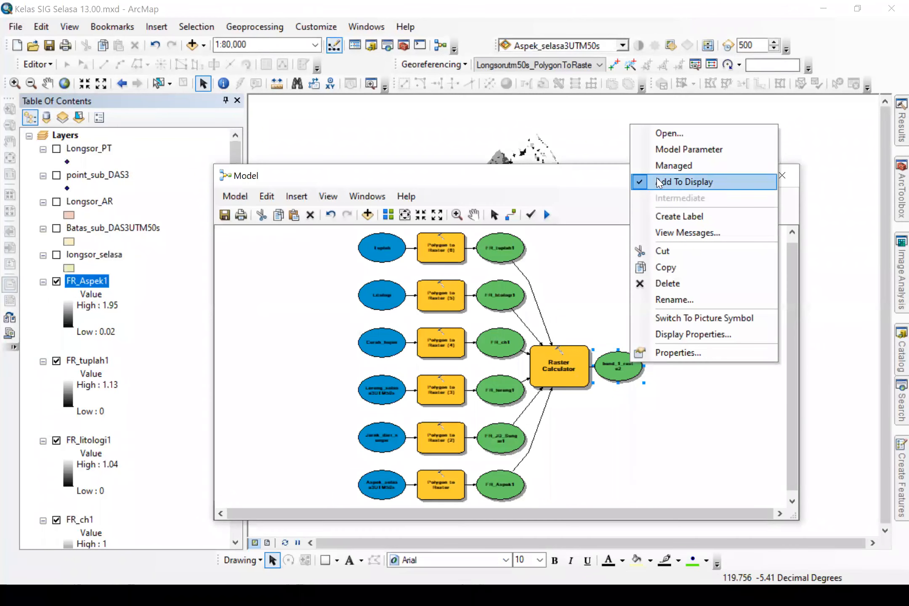
click(642, 188)
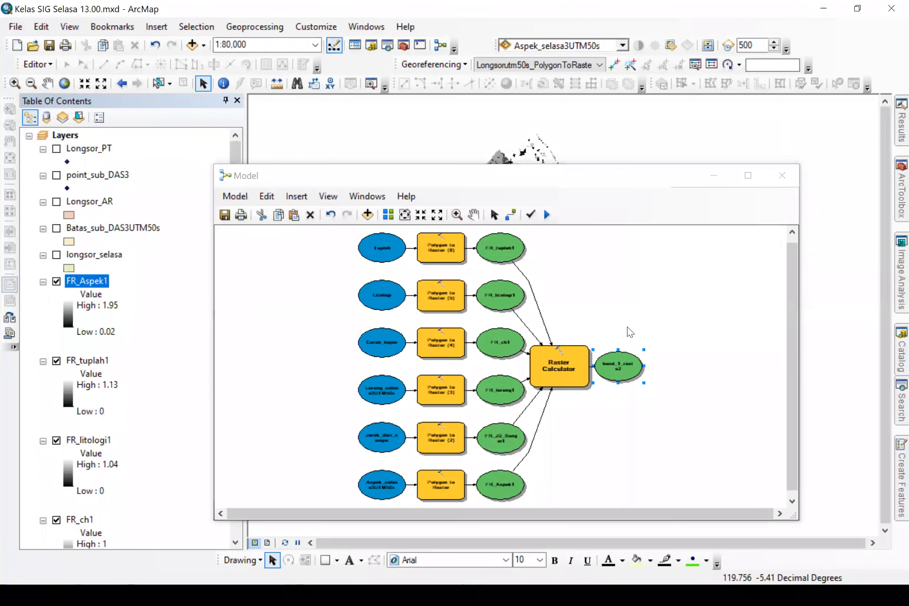
right_click(629, 366)
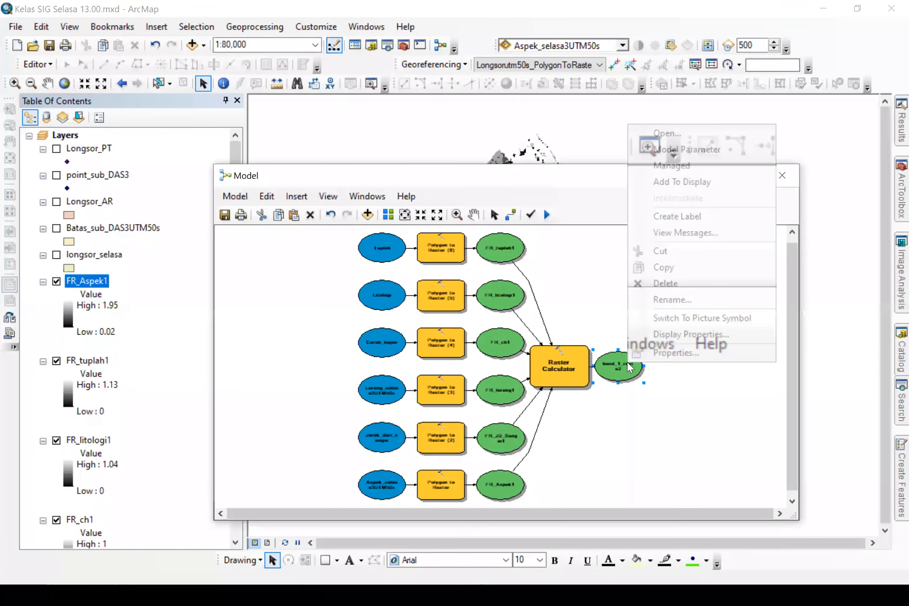
click(647, 185)
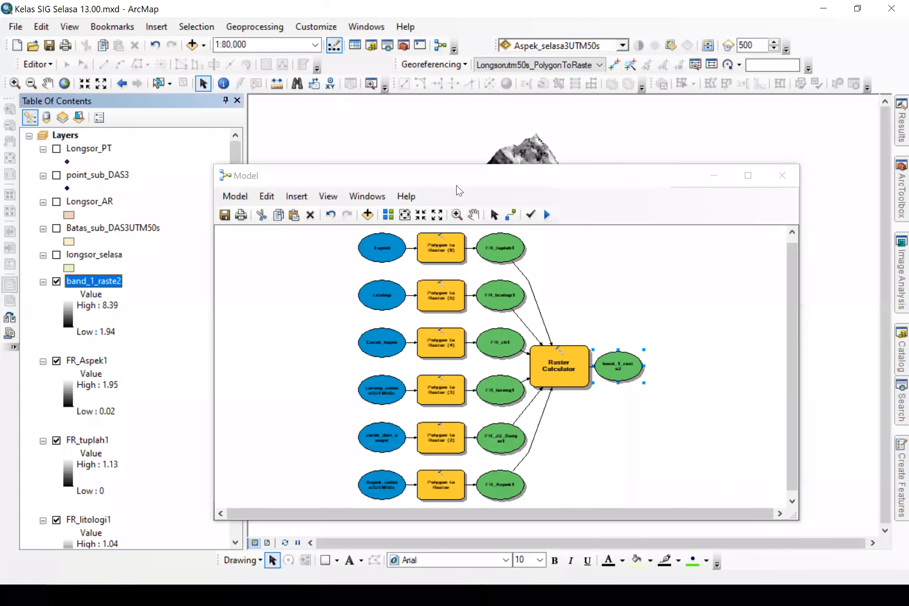
drag(463, 184, 466, 387)
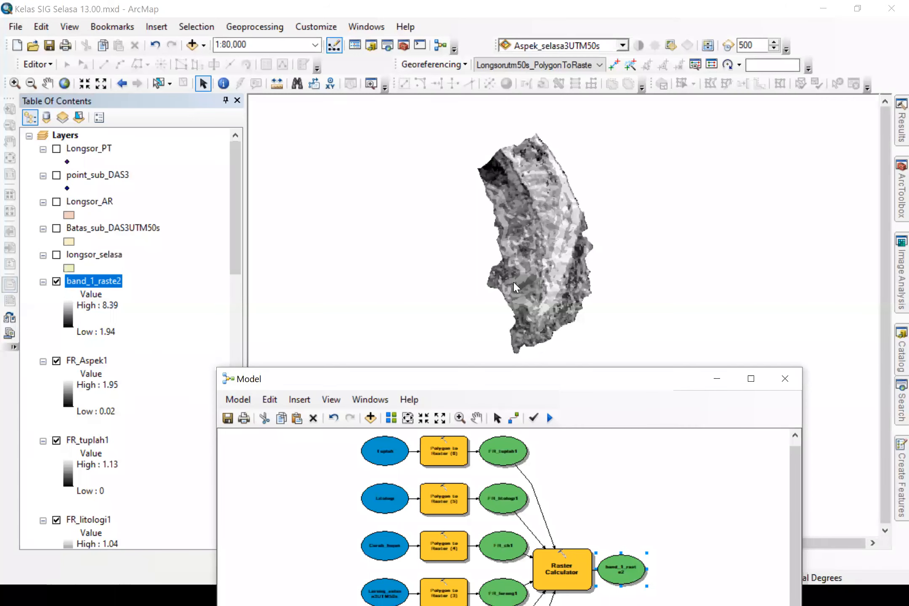
drag(517, 379, 509, 179)
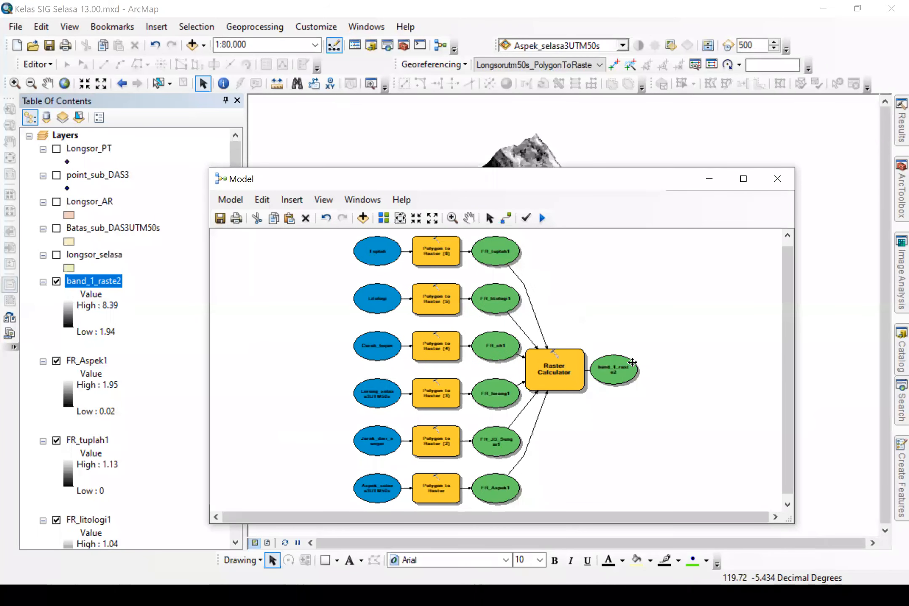
Step: Add the Spatial Analyst Reclassify tool to the model near the Raster Calculator output
click(890, 178)
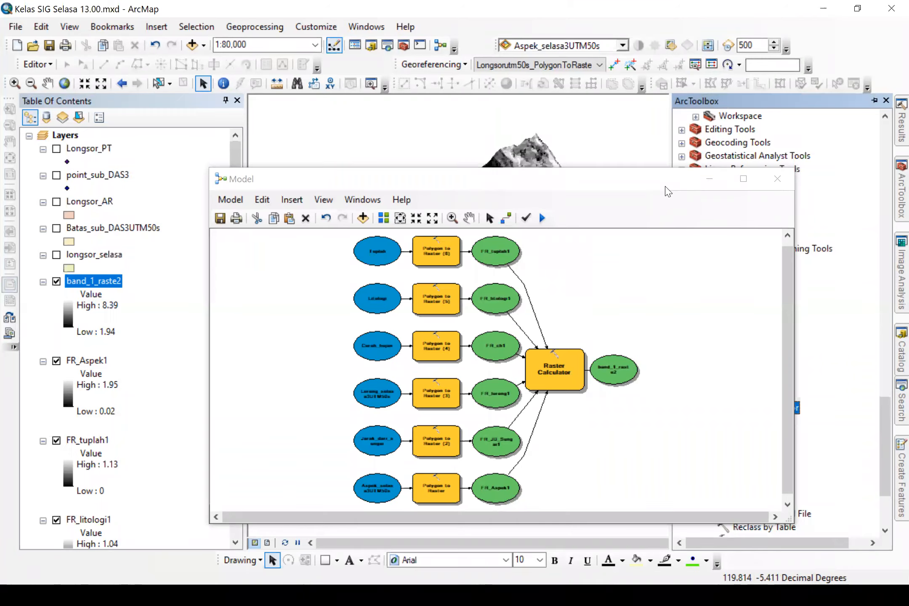
drag(668, 192, 572, 124)
scroll(883, 438, down, 3)
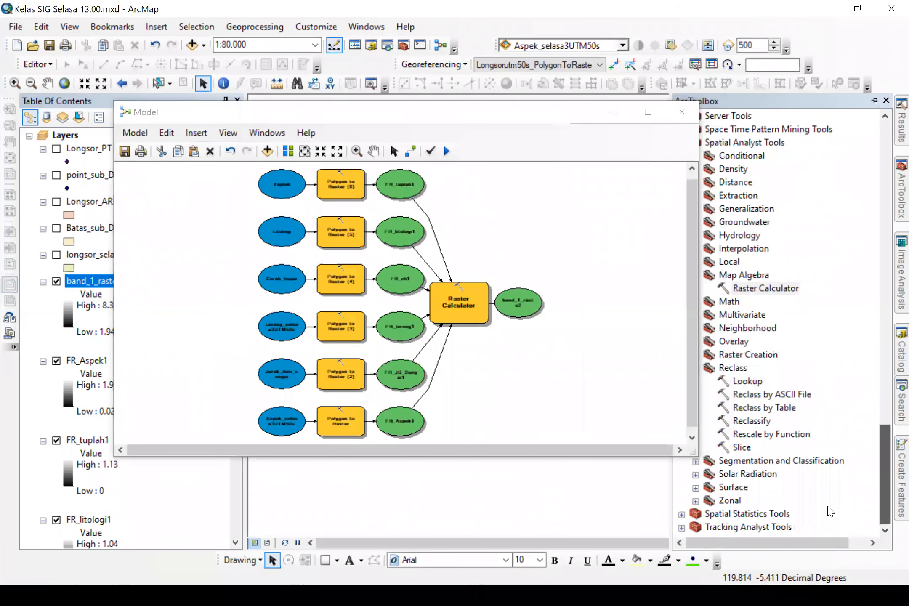
drag(741, 423, 582, 358)
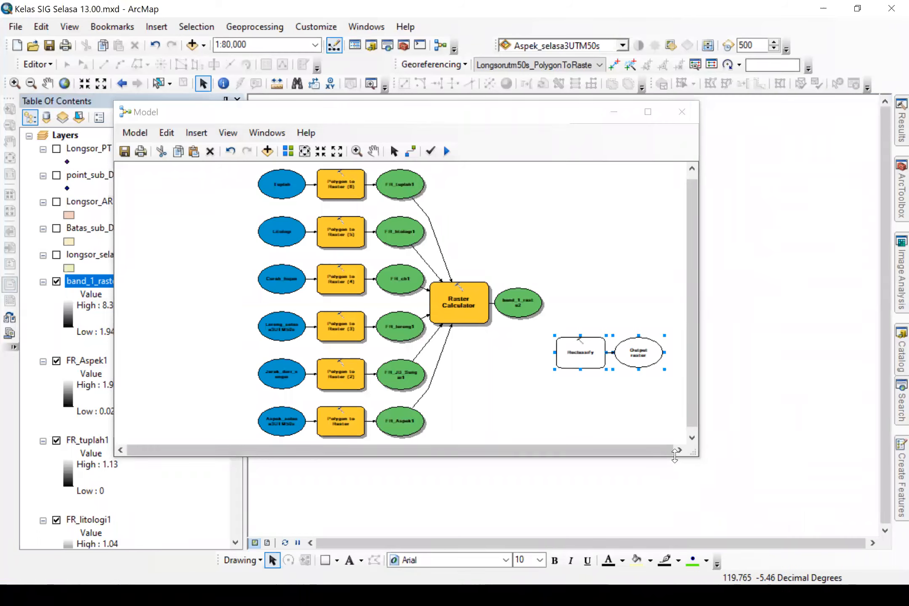
Step: Set the model variable band_1_raste2 as the Reclassify input and classify it into 5 classes with Natural Breaks (Jenks)
double_click(581, 350)
click(699, 255)
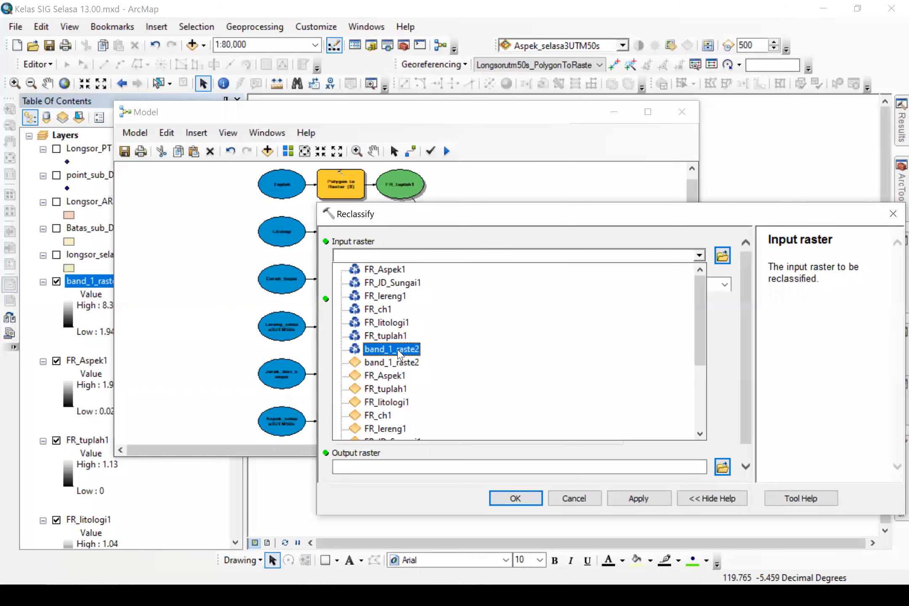
click(398, 350)
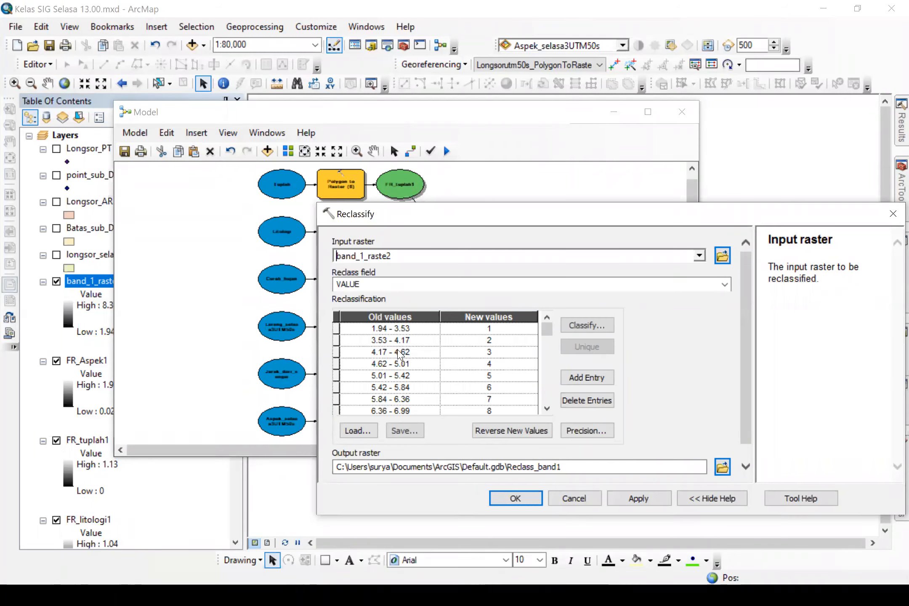
click(587, 324)
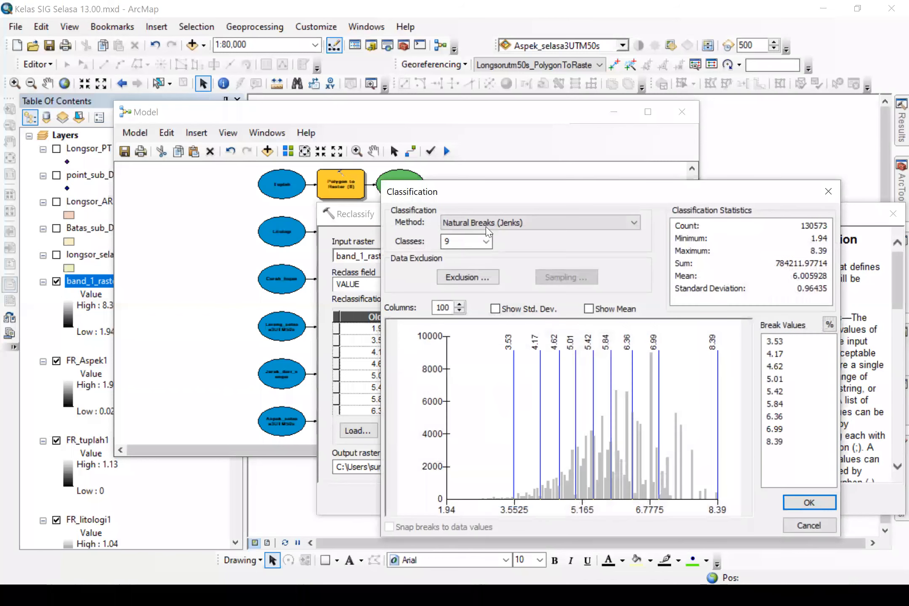
click(486, 242)
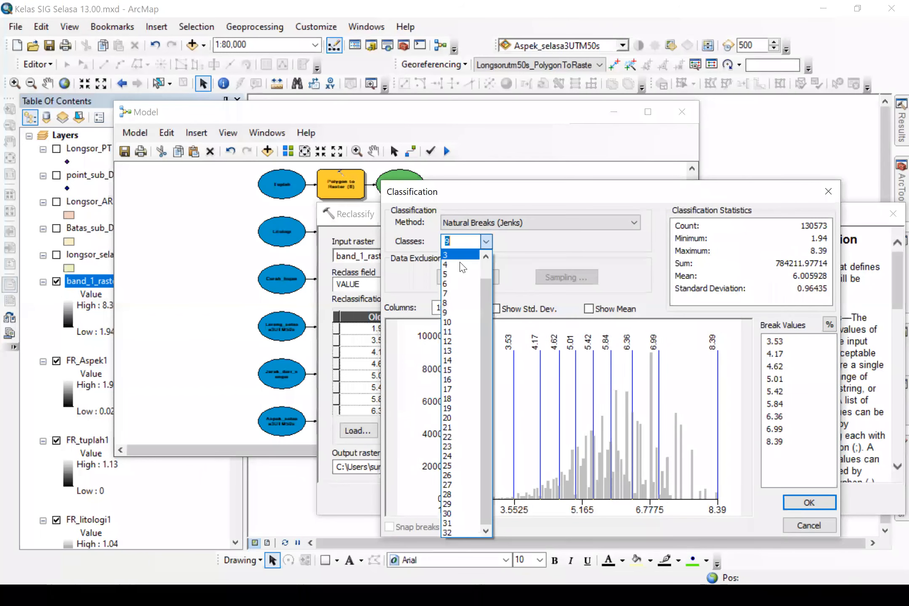
click(456, 275)
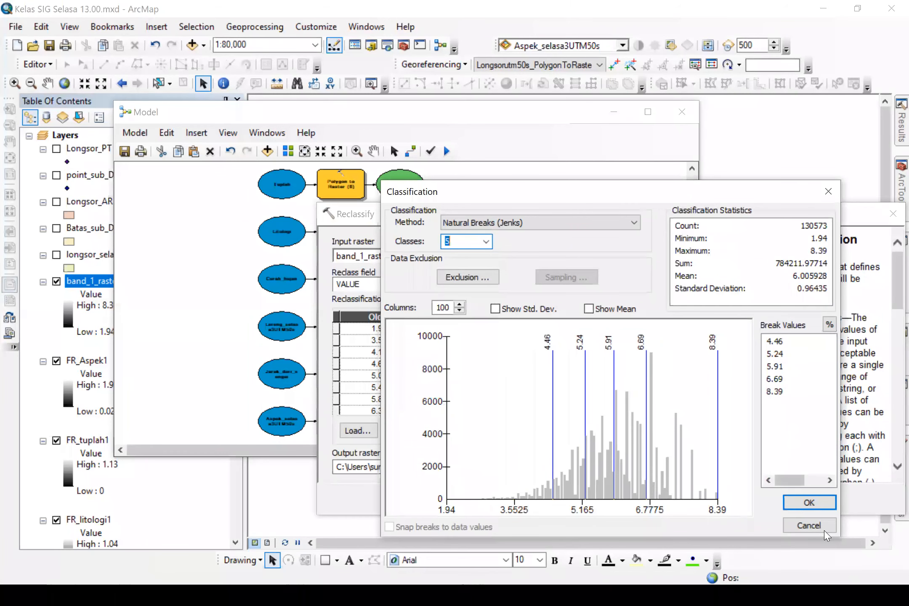
click(808, 502)
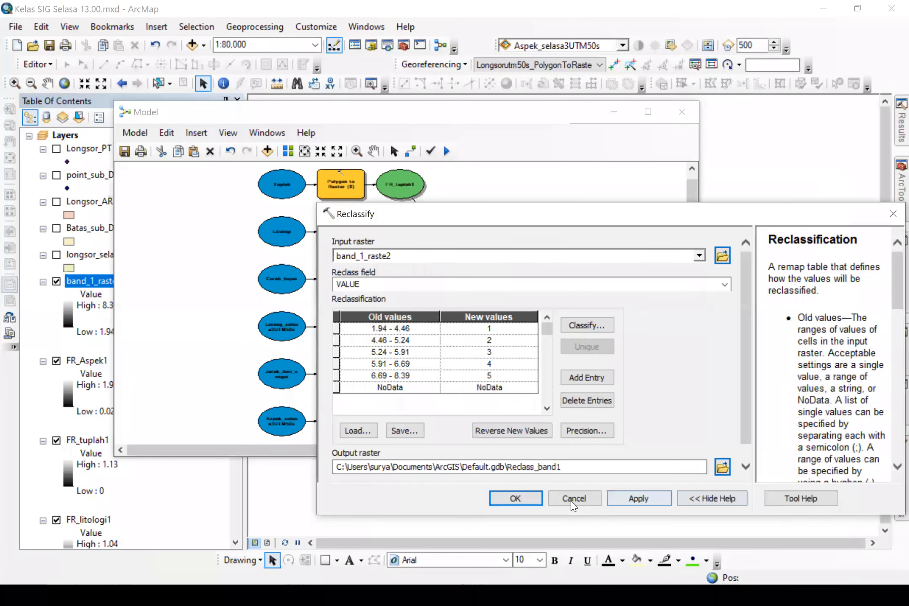
Step: Save the Reclassify output raster as Kerawanan_Longsor in Kerawanan_longsor.gdb and accept the tool settings
click(722, 466)
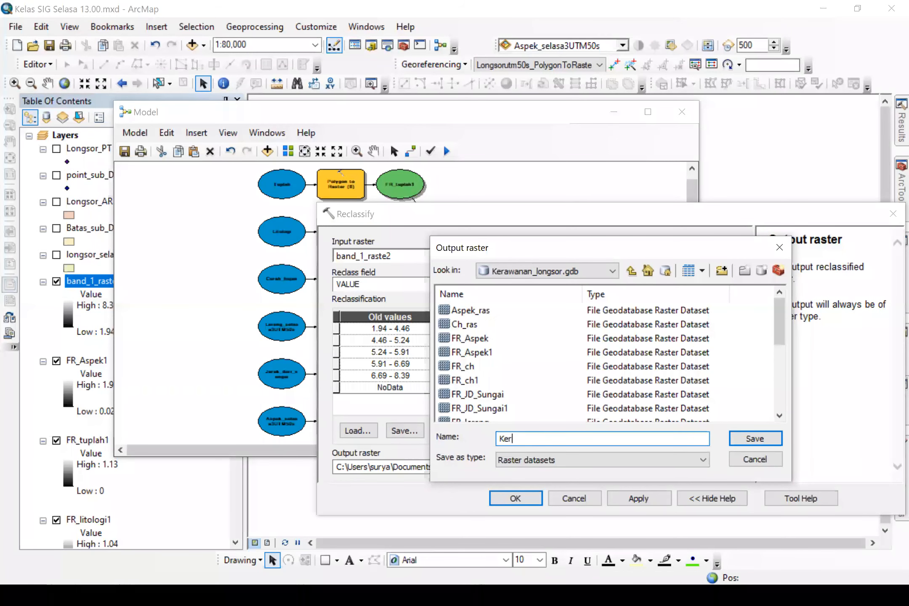
text(nan_Longsor)
click(753, 438)
click(523, 499)
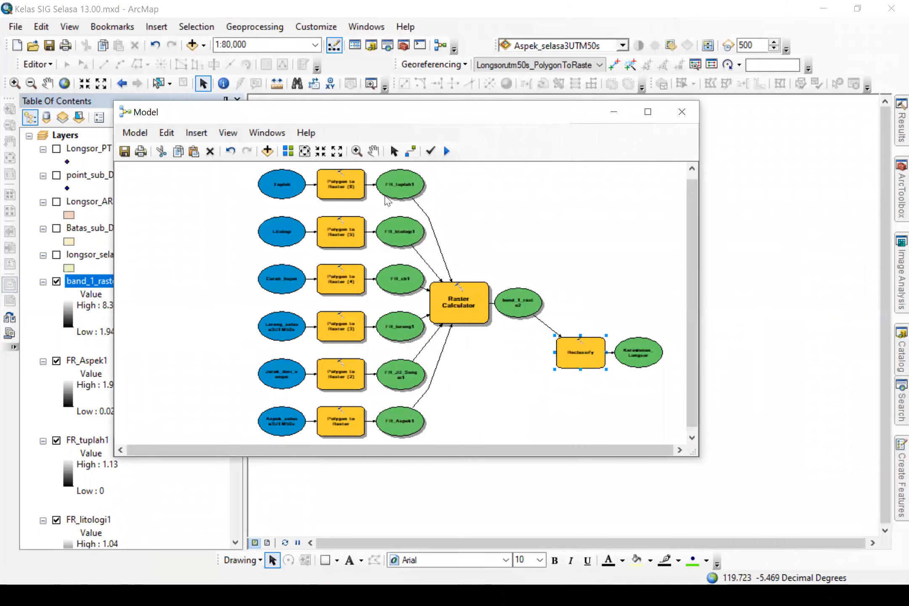
Step: Auto-arrange and run the model, and add its Kerawanan_Longsor output raster to the map display
click(288, 151)
click(304, 151)
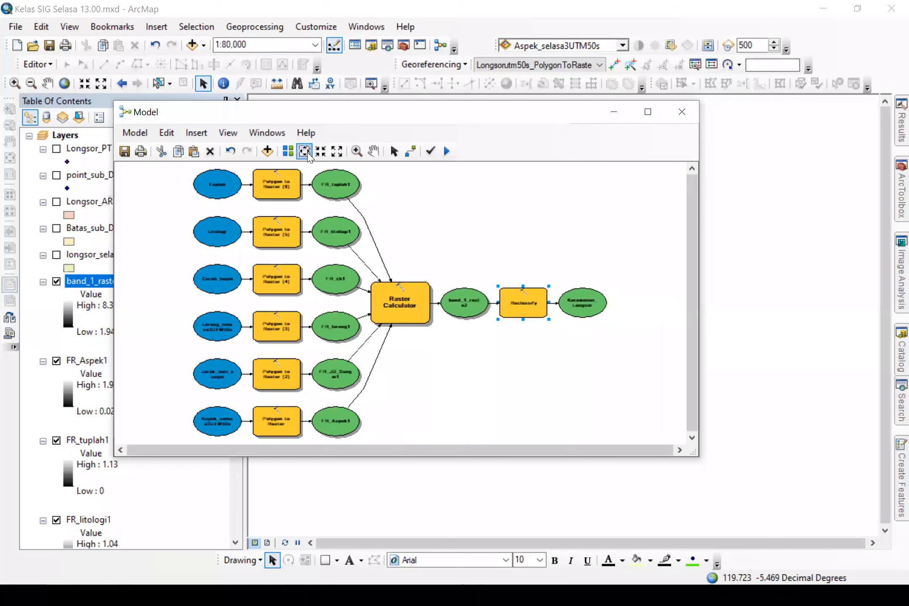
click(446, 154)
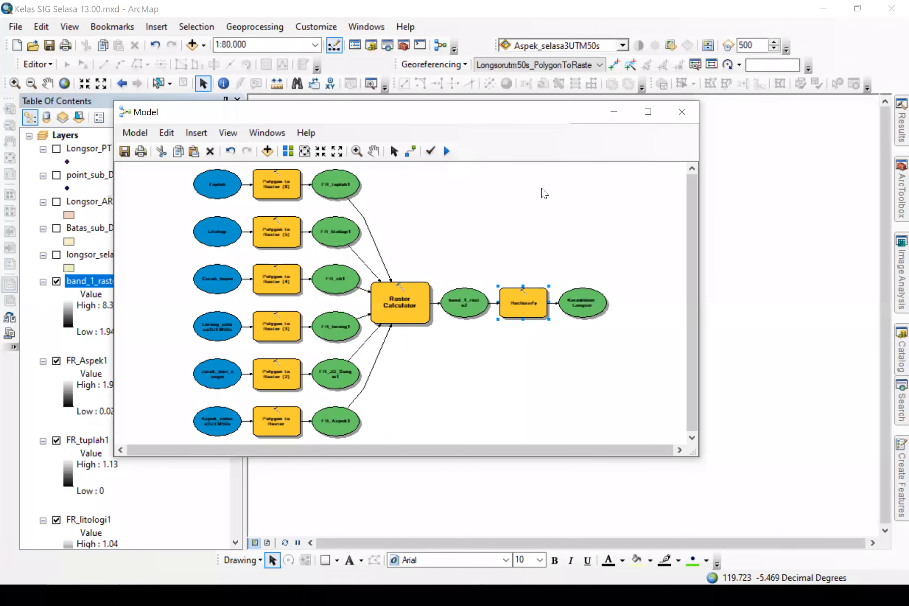
right_click(593, 308)
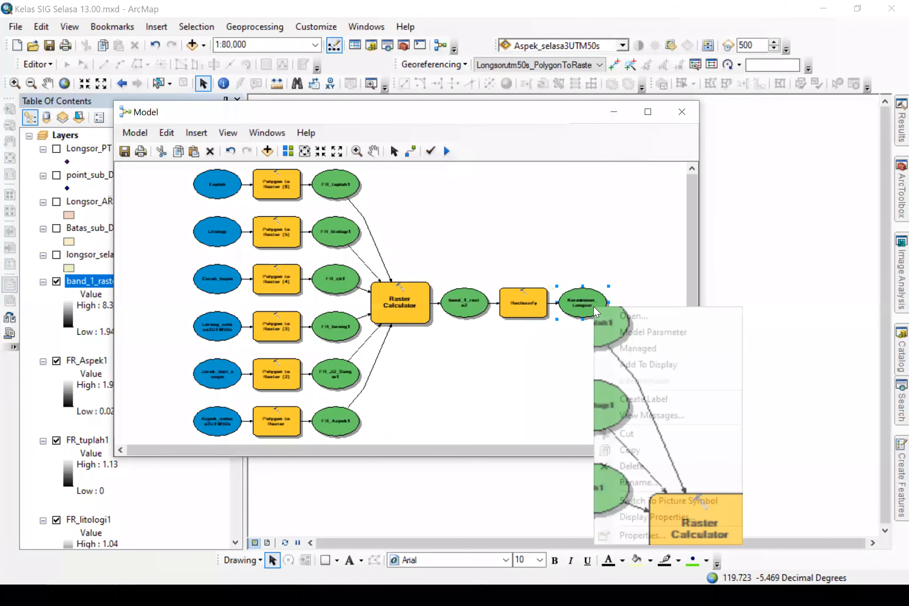
click(608, 366)
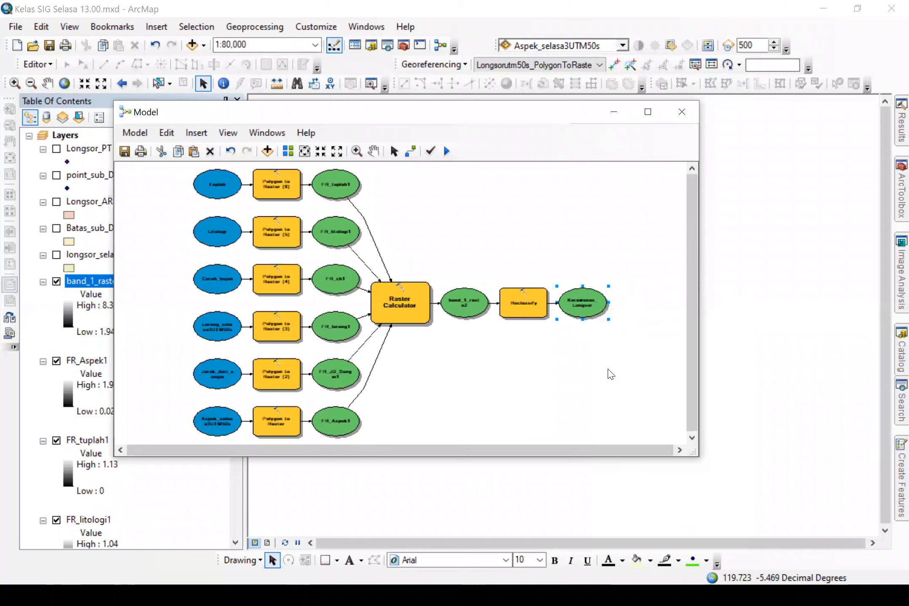
Step: Look at the reclassified Kerawanan_Longsor raster on the map and find the From Raster conversion tools in the toolbox
drag(478, 114, 525, 380)
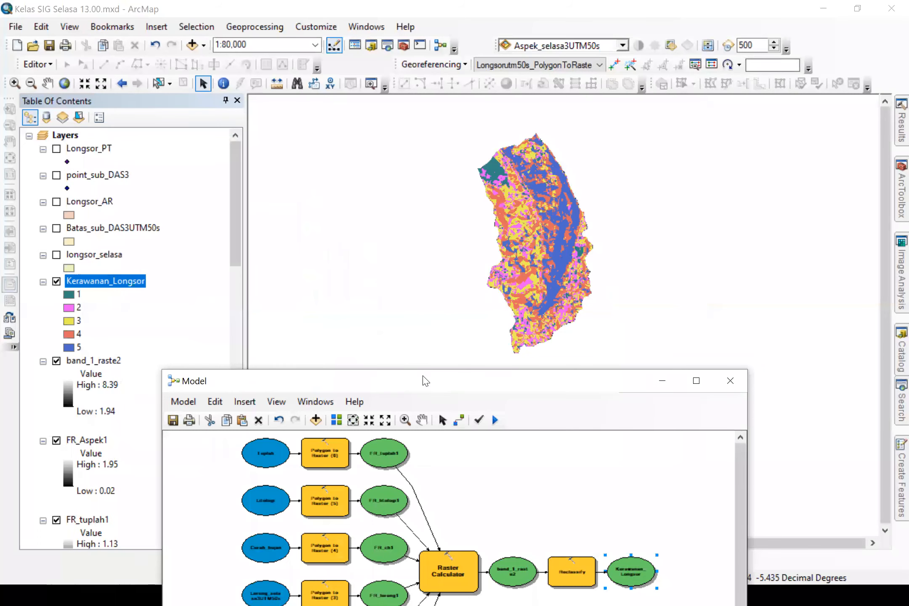
drag(425, 380, 391, 203)
mouse_move(890, 185)
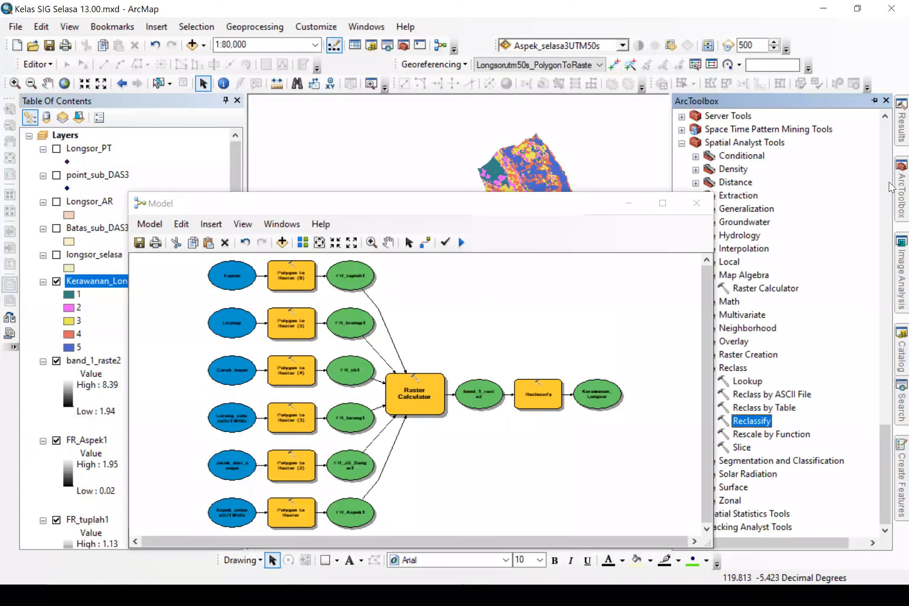
drag(886, 457, 890, 151)
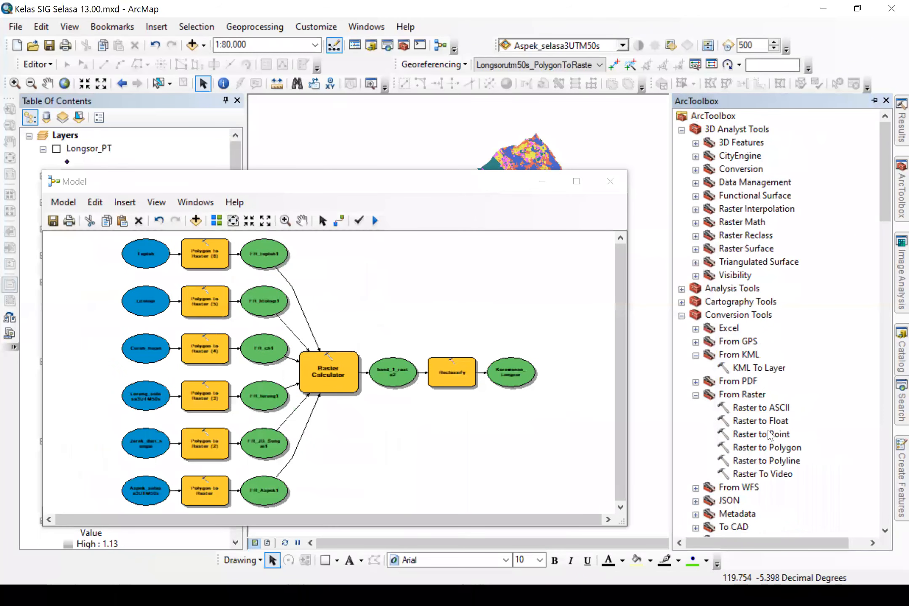
click(788, 461)
double_click(790, 448)
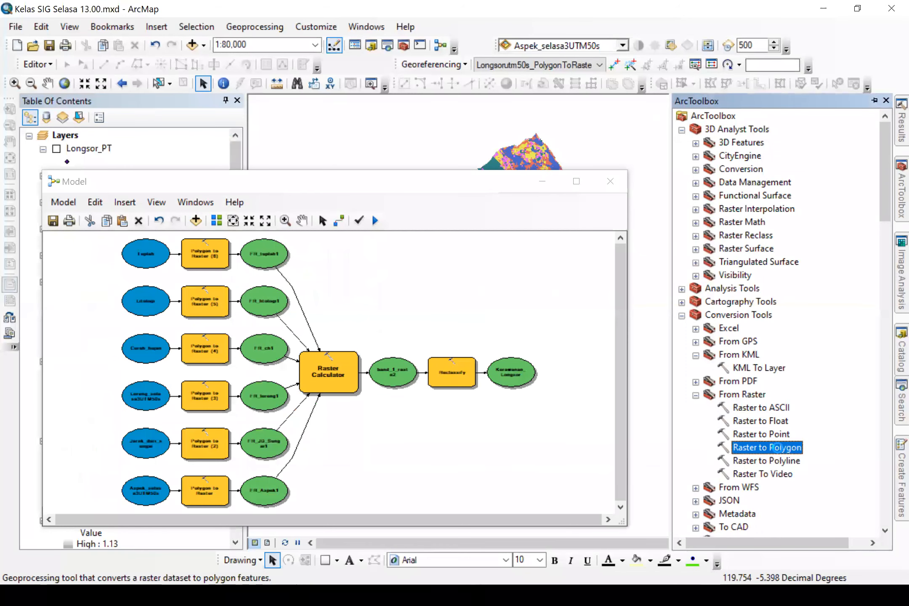
click(574, 497)
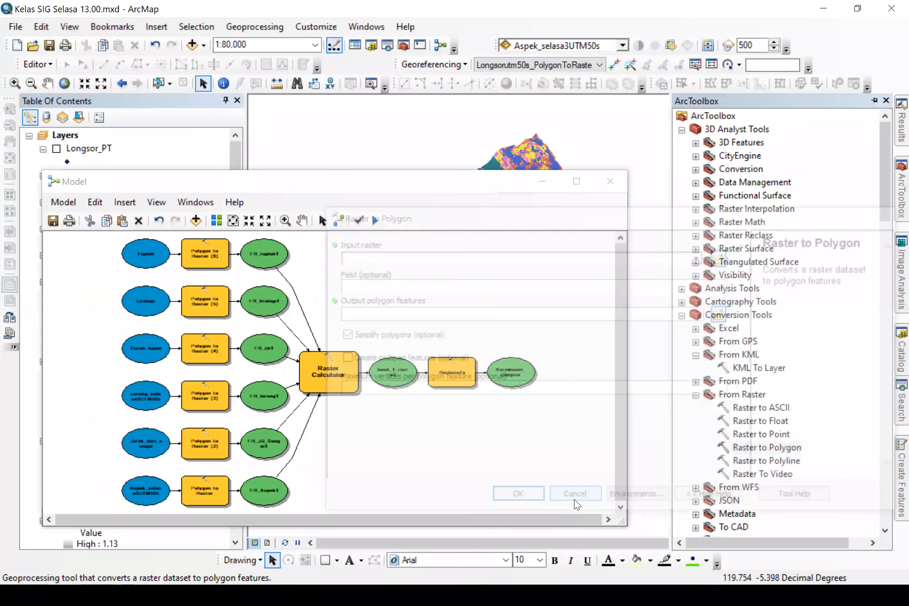
Step: Add the Raster to Polygon conversion tool to the model near the Kerawanan_Longsor output
click(898, 201)
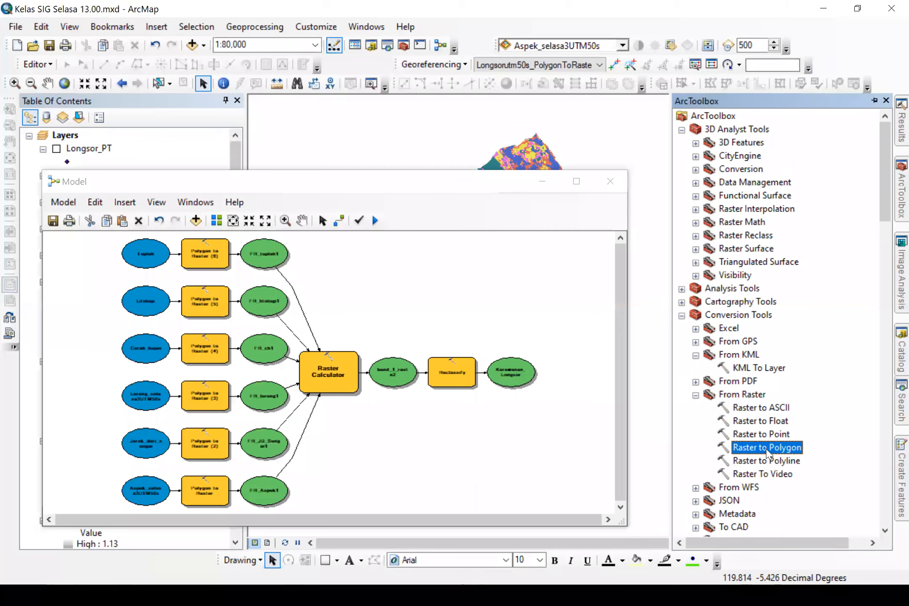
drag(771, 454, 561, 407)
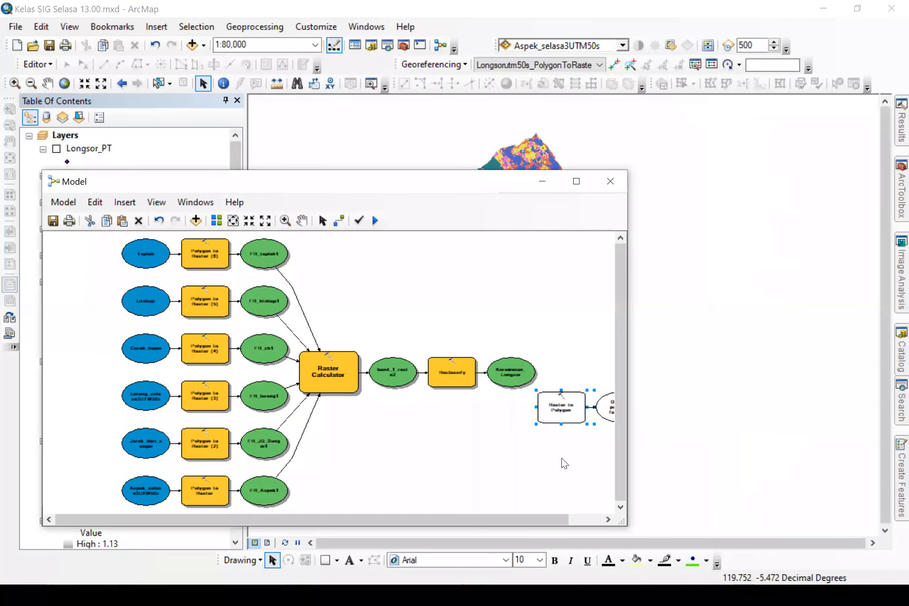
drag(543, 526, 580, 521)
click(576, 393)
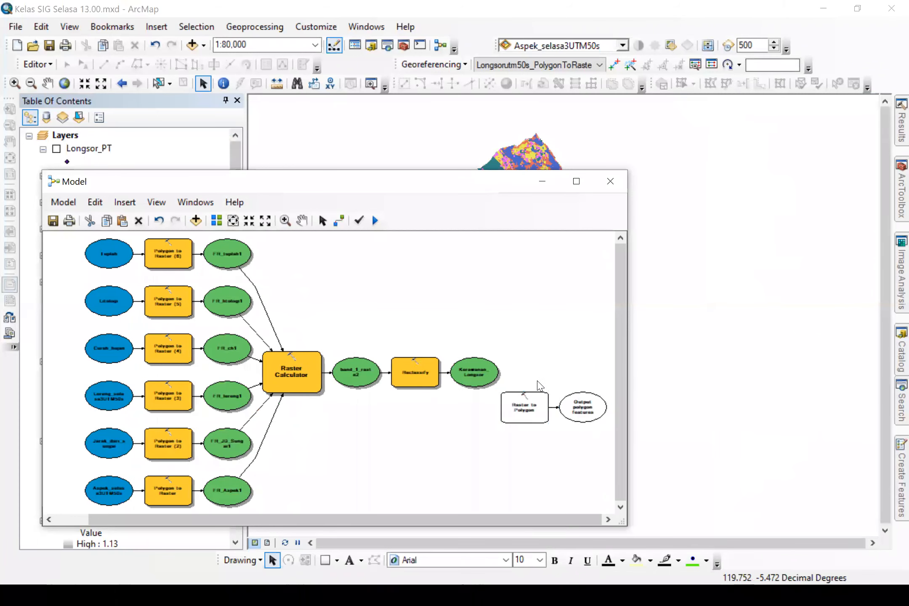
Step: Set the model variable Kerawanan_Longsor as the Raster to Polygon input and save the output as Kerawanan Tanah Longsor_AR in Kerawanan_longsor.gdb
double_click(521, 399)
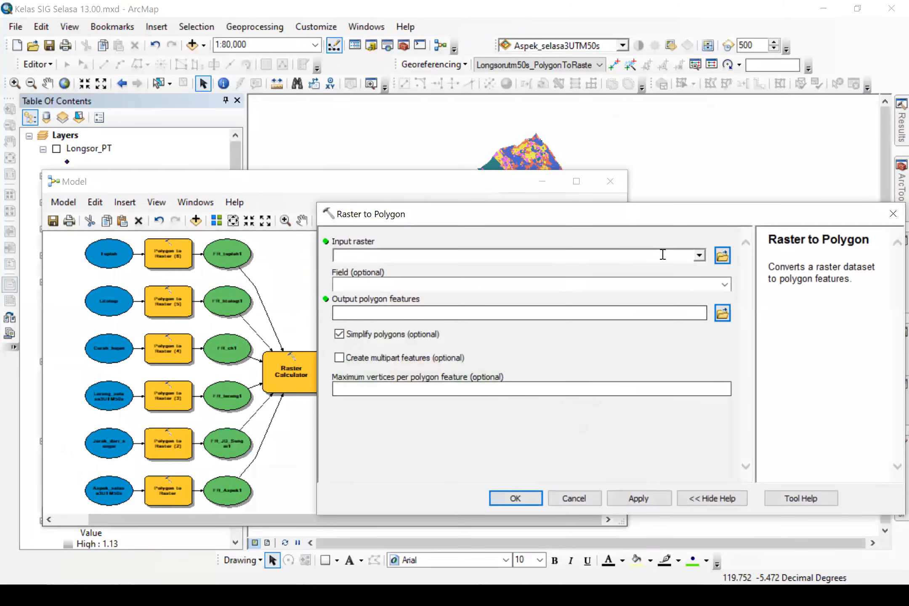
click(699, 256)
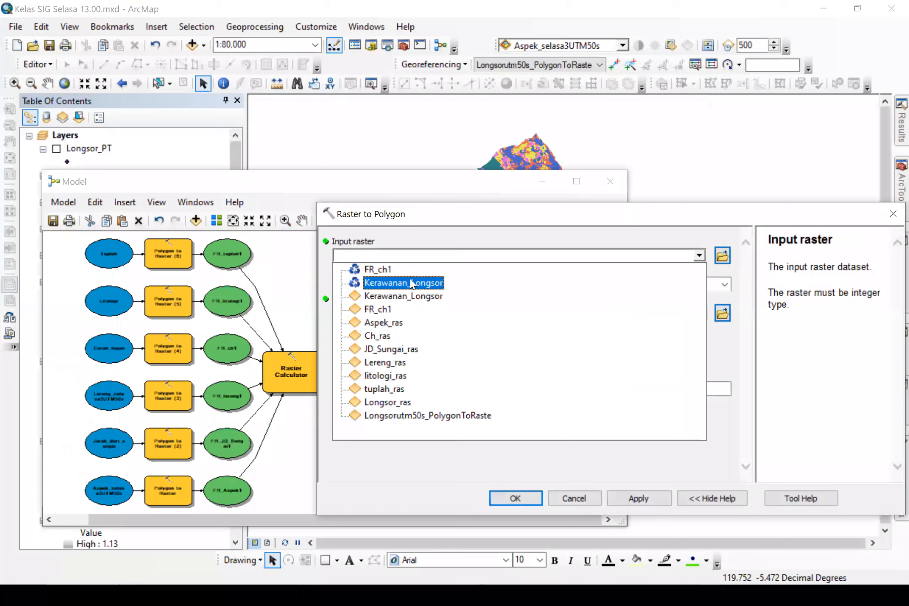
click(411, 285)
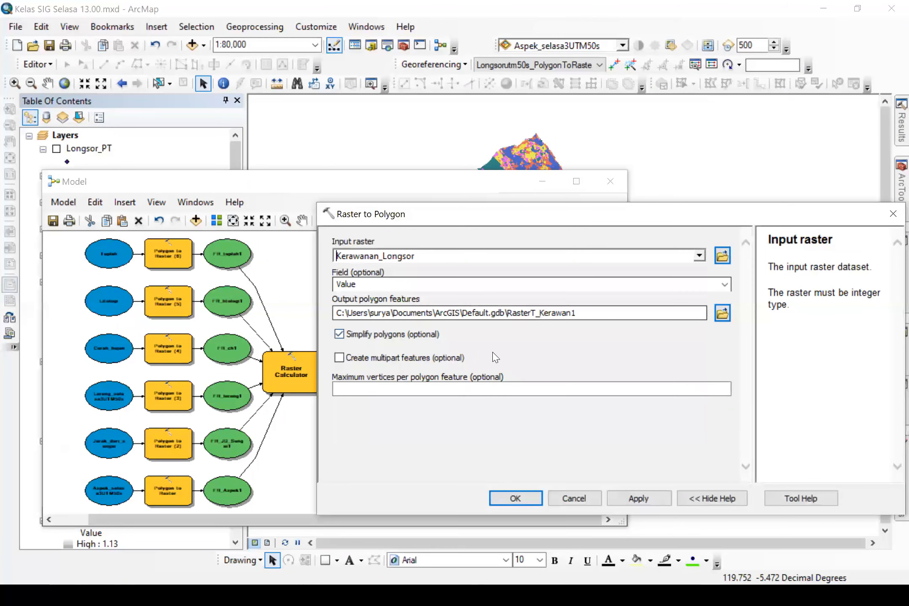
click(722, 312)
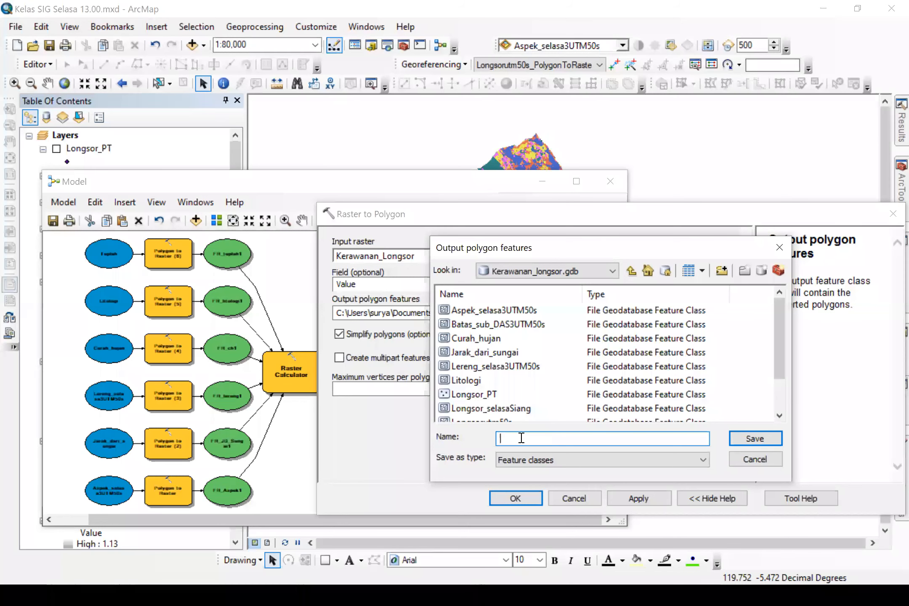
text(Pet)
key(BackSpace)
key(BackSpace)
text(Kerawanan Tanah Longsor_AR)
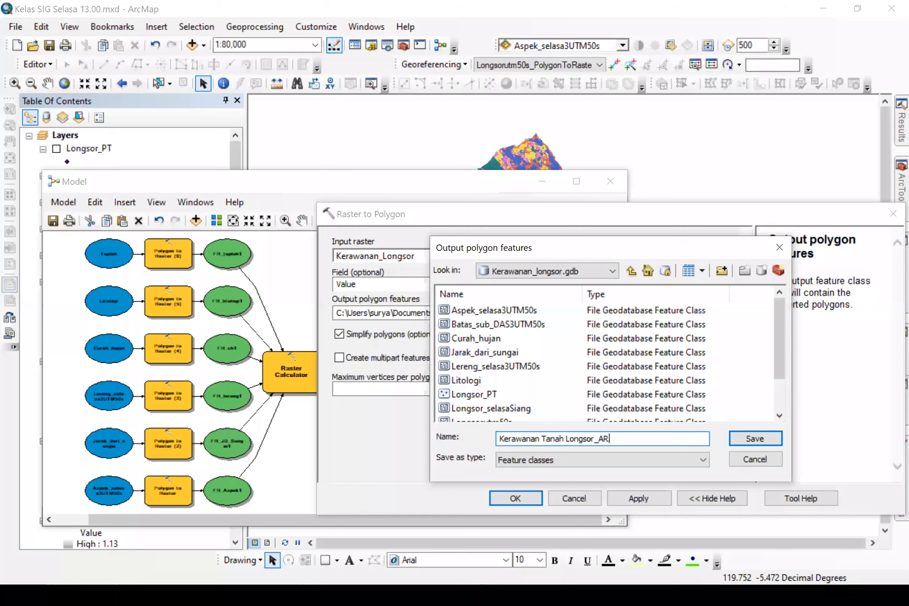
click(755, 440)
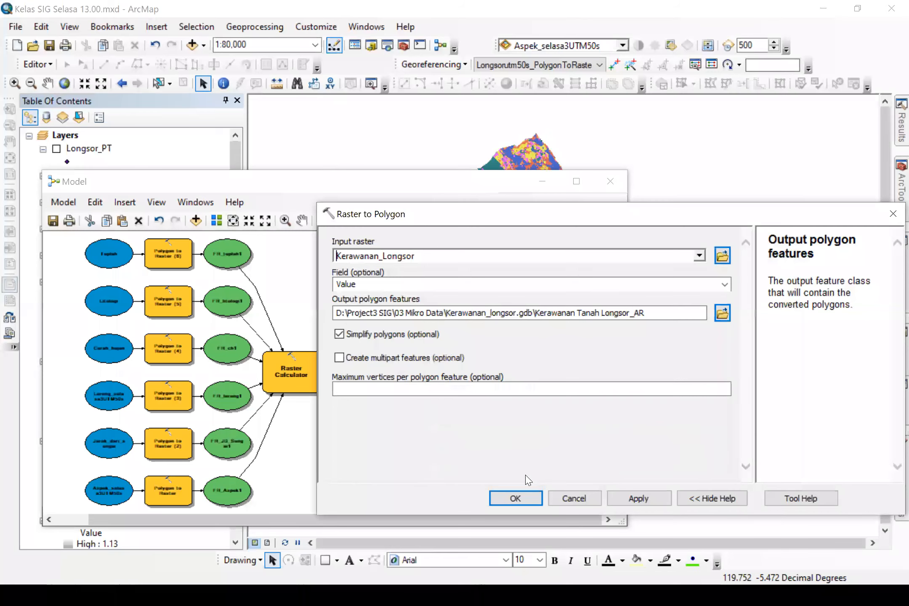
click(515, 498)
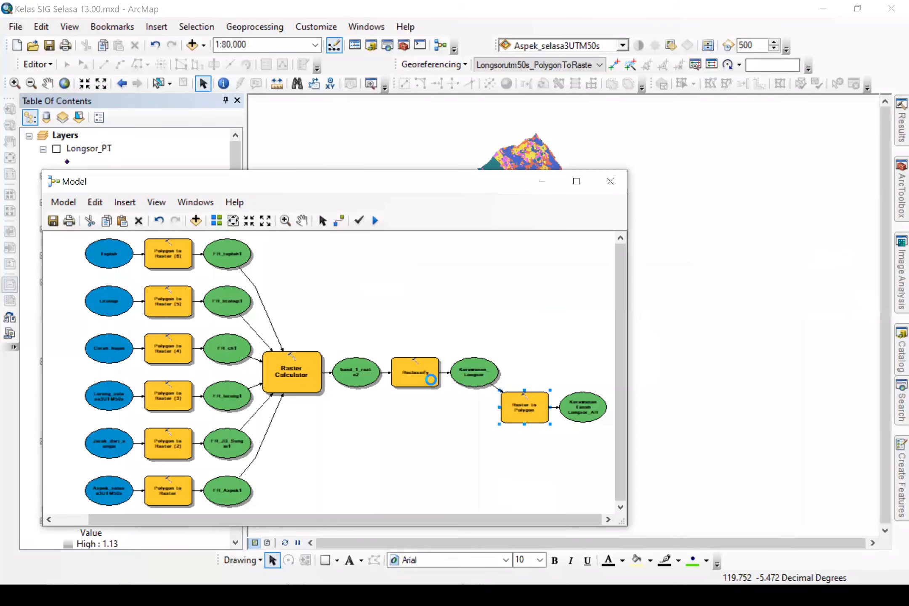
Step: Auto-arrange the model, fit the whole diagram in its window and try to run it with the Raster to Polygon conversion
click(218, 220)
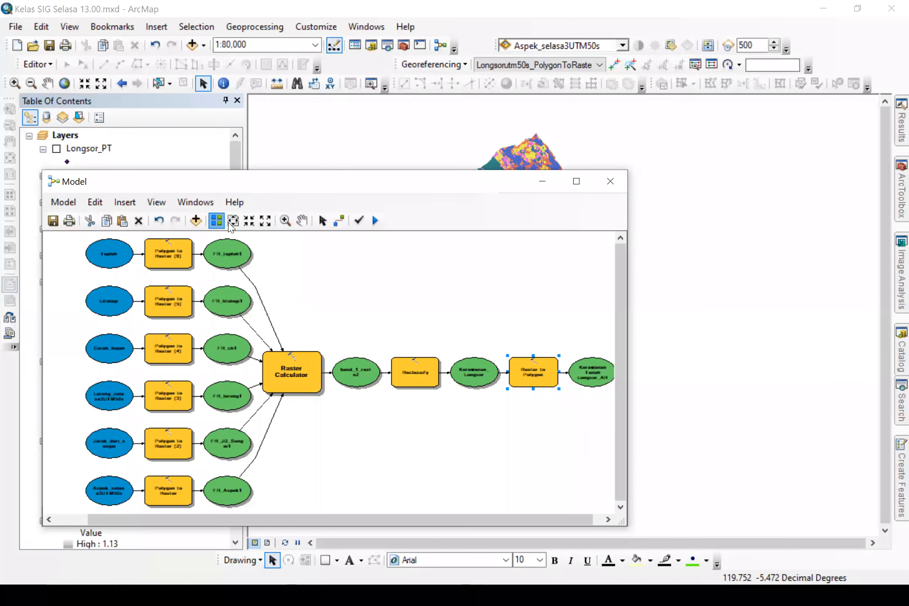
click(230, 223)
click(377, 220)
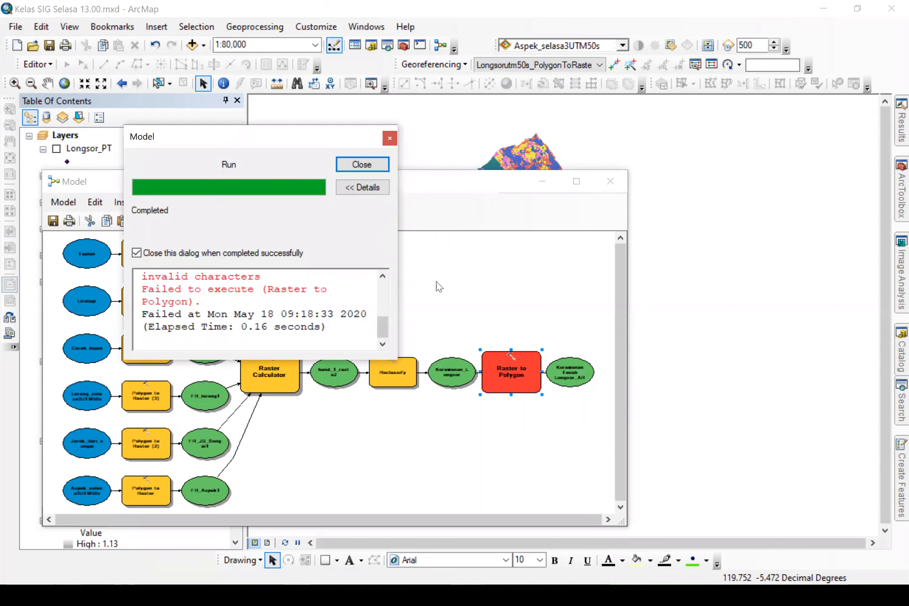
click(356, 168)
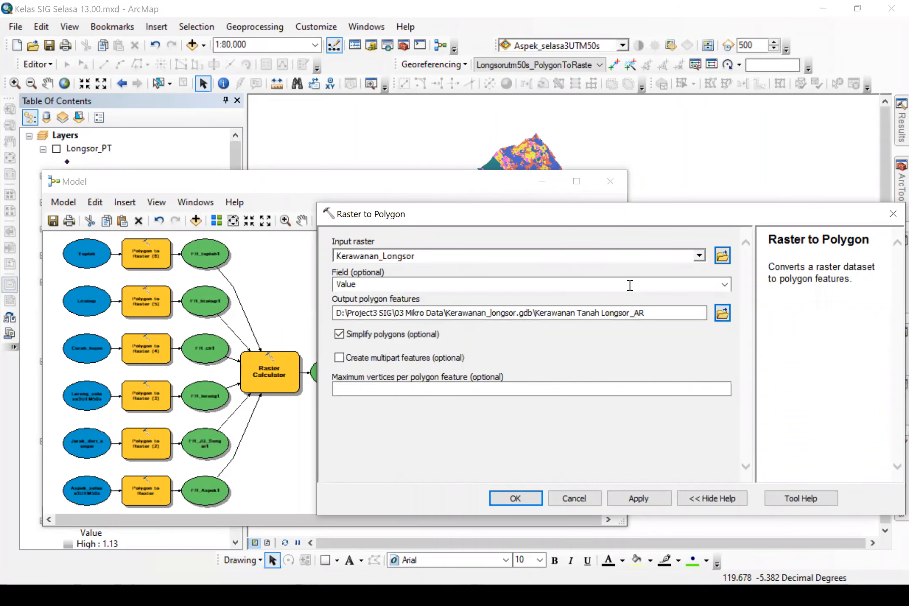
Step: Remove the spaces from the Raster to Polygon output name, making it KerawananTanahLongsor_AR, and try to run the model again
click(728, 286)
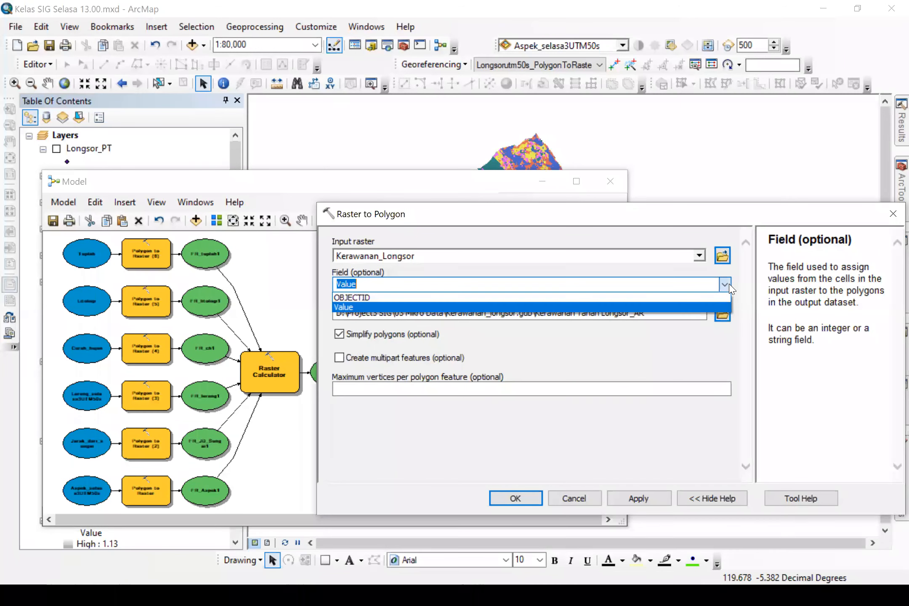
click(724, 287)
click(666, 348)
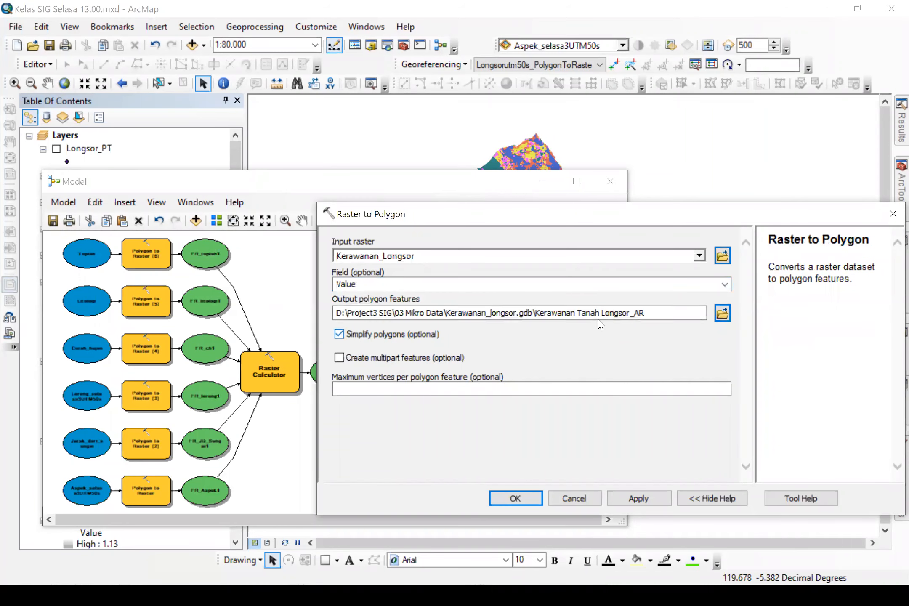
click(578, 312)
key(BackSpace)
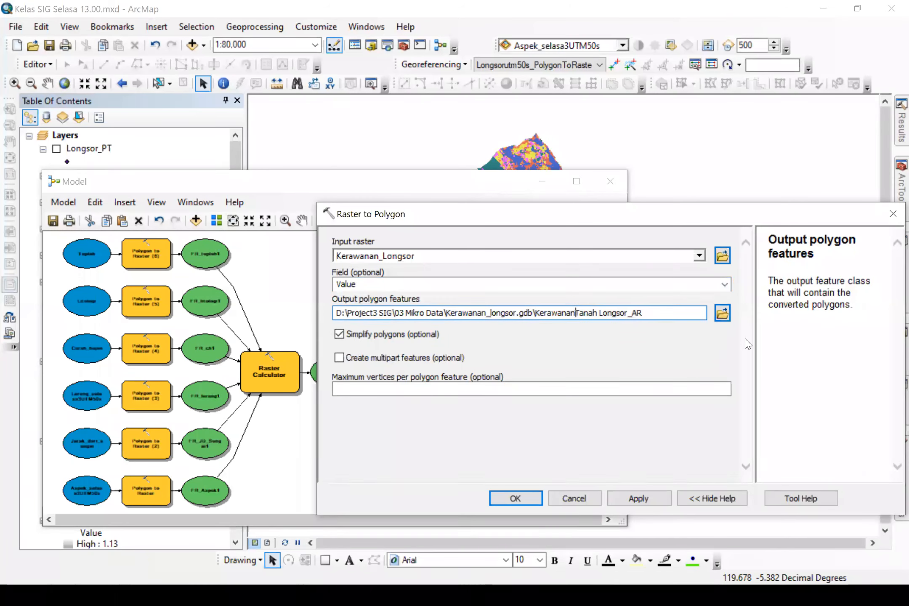
key(ctrl+Right)
key(BackSpace)
click(528, 497)
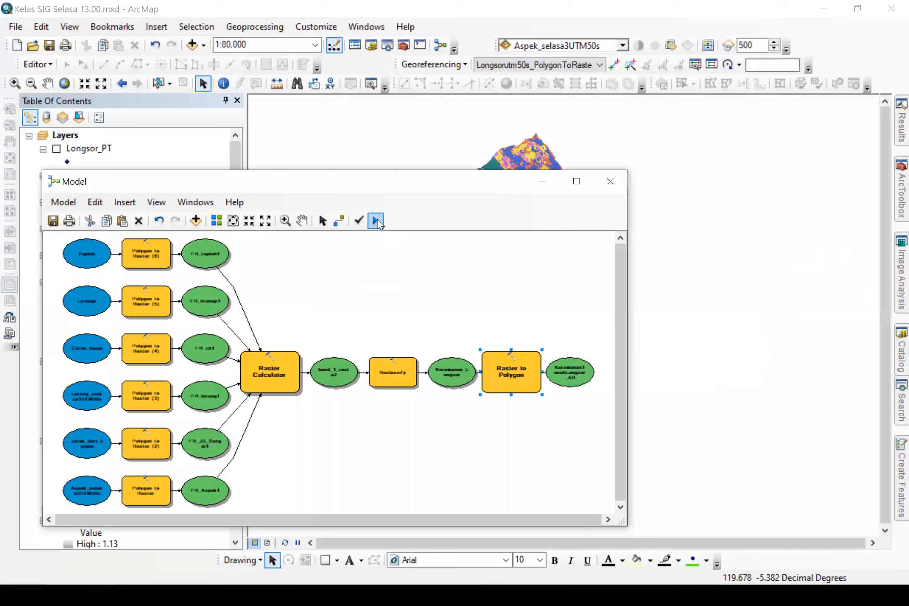
click(375, 220)
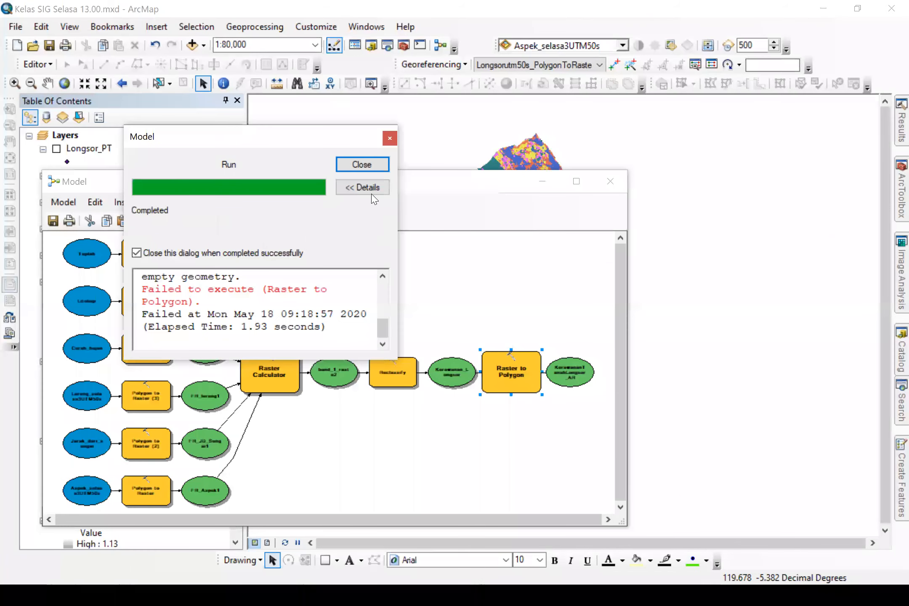
click(363, 164)
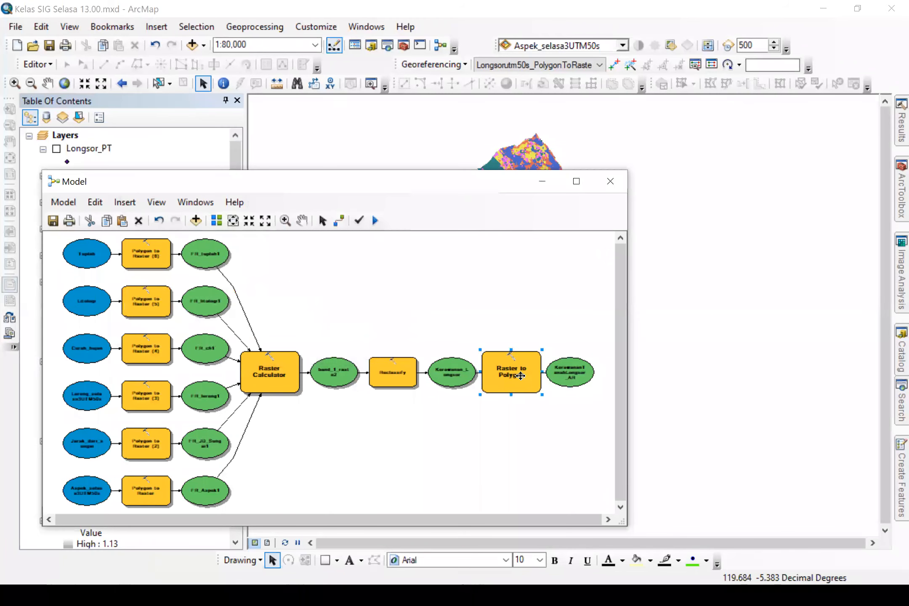
Step: Replace the model's Raster to Polygon tool with a fresh one using the variable Kerawanan_Longsor as input and the default output RasterT_Kerawan1
key(Delete)
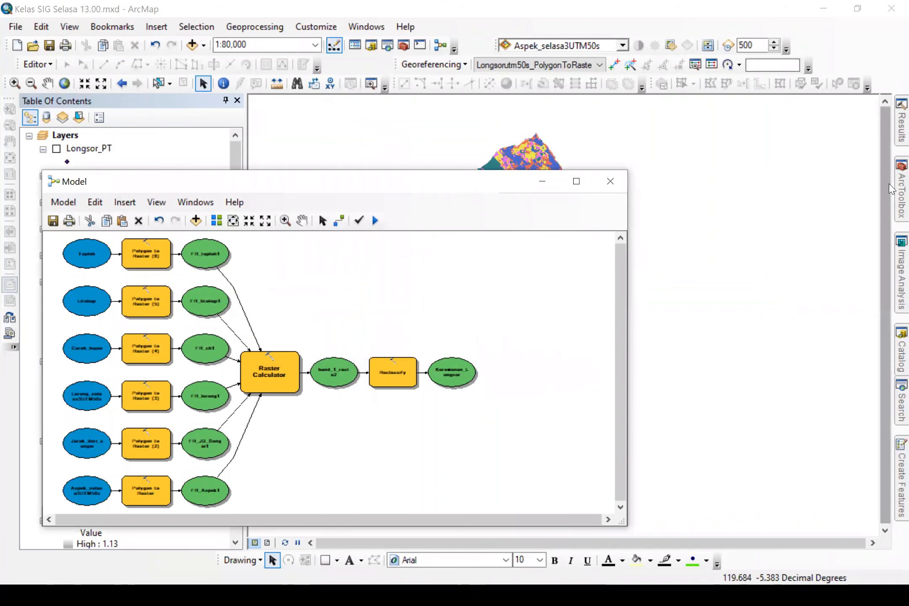
mouse_move(899, 190)
drag(763, 449, 525, 375)
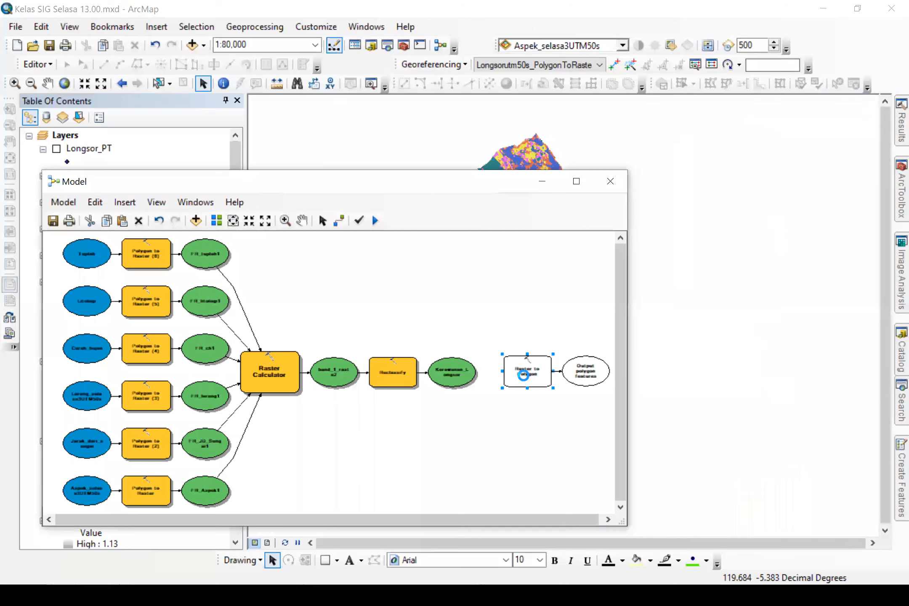
double_click(525, 374)
click(699, 255)
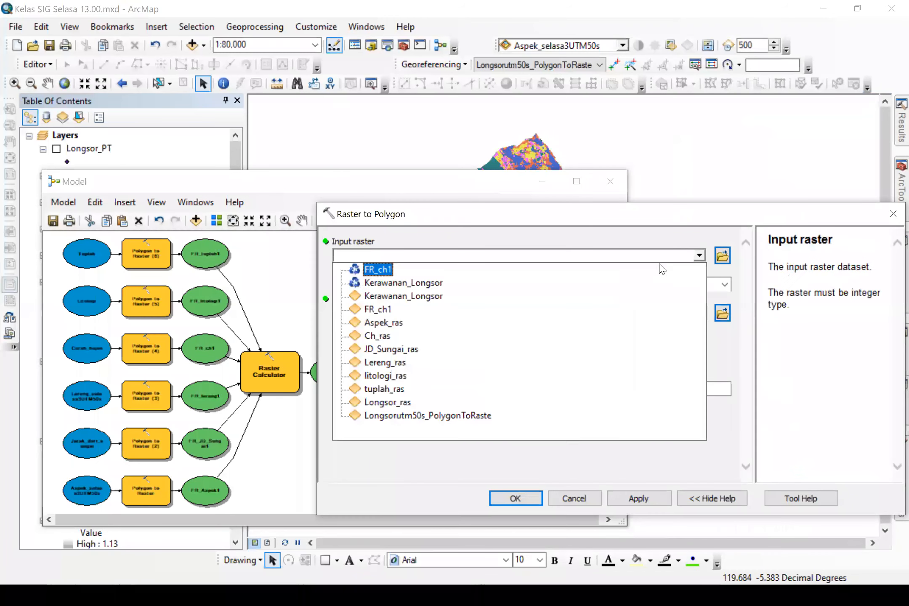
click(431, 284)
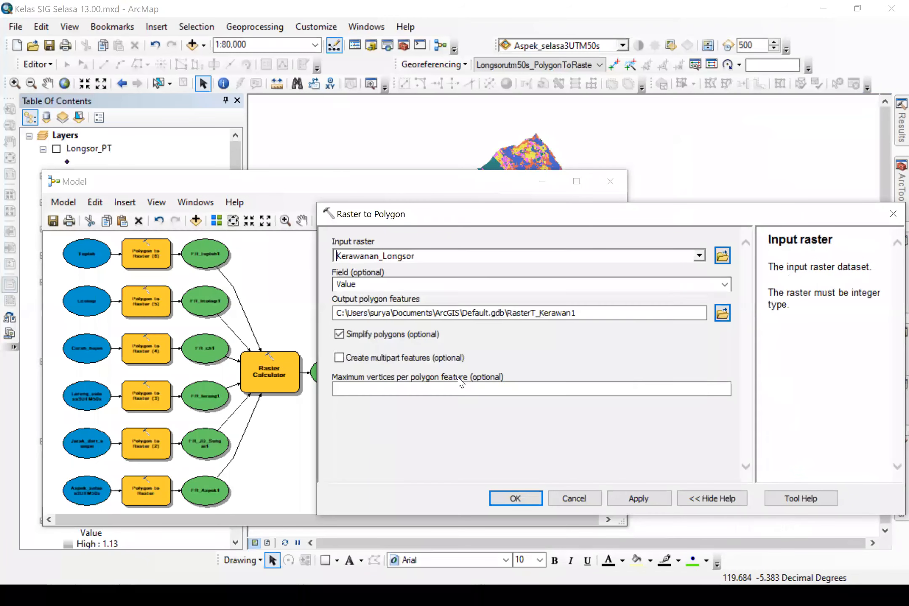
click(521, 503)
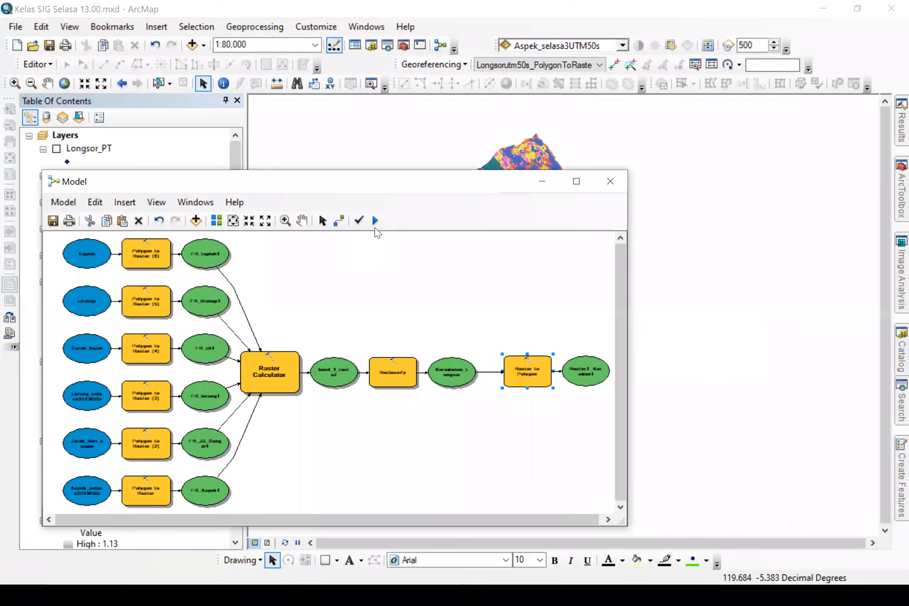
Step: Try to run the model with the default polygon output, and delete the Raster to Polygon tool from the model
click(375, 221)
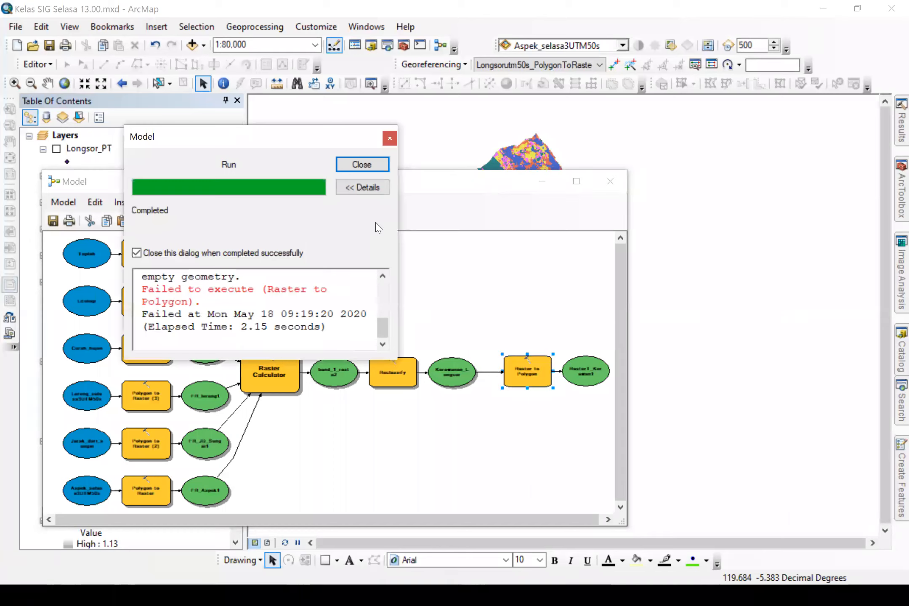
click(490, 395)
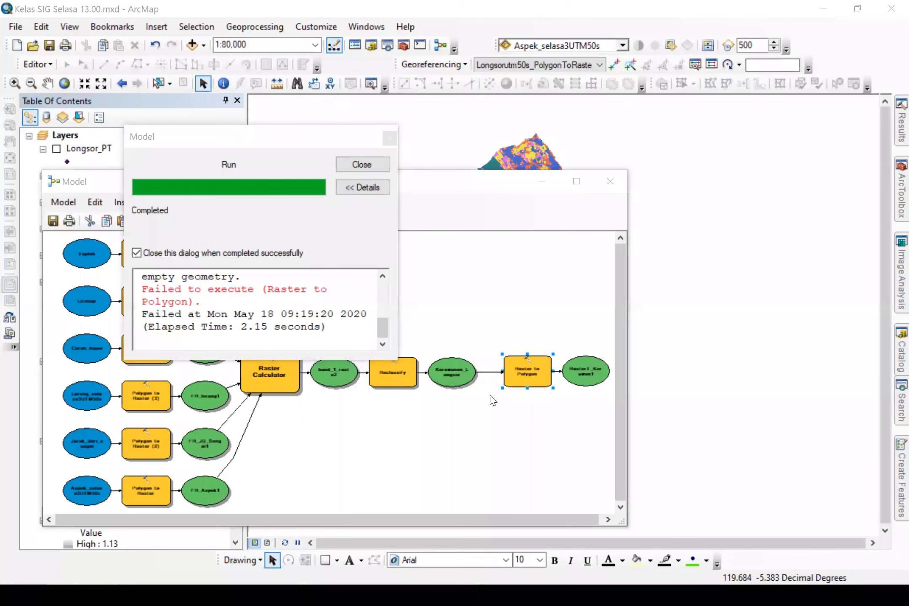
click(362, 164)
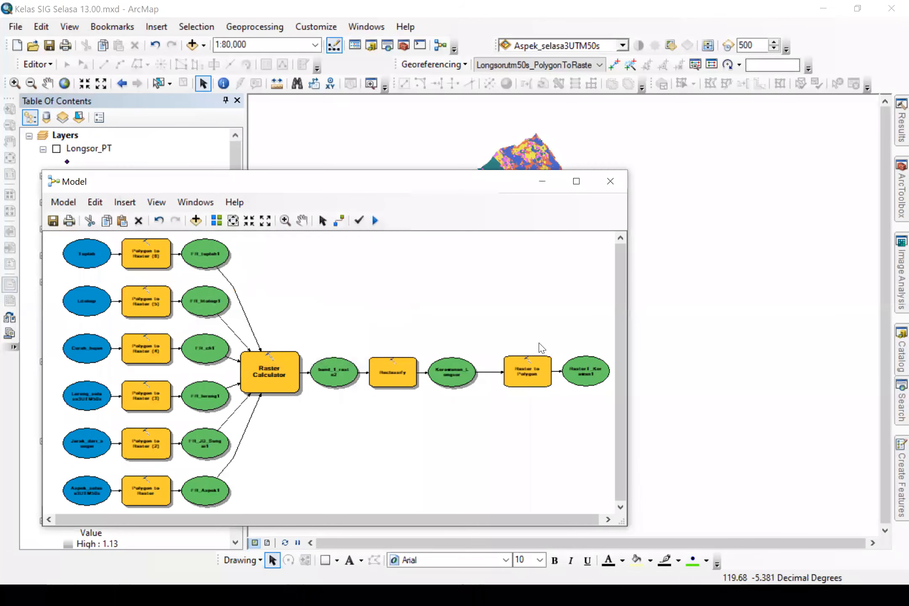
key(Delete)
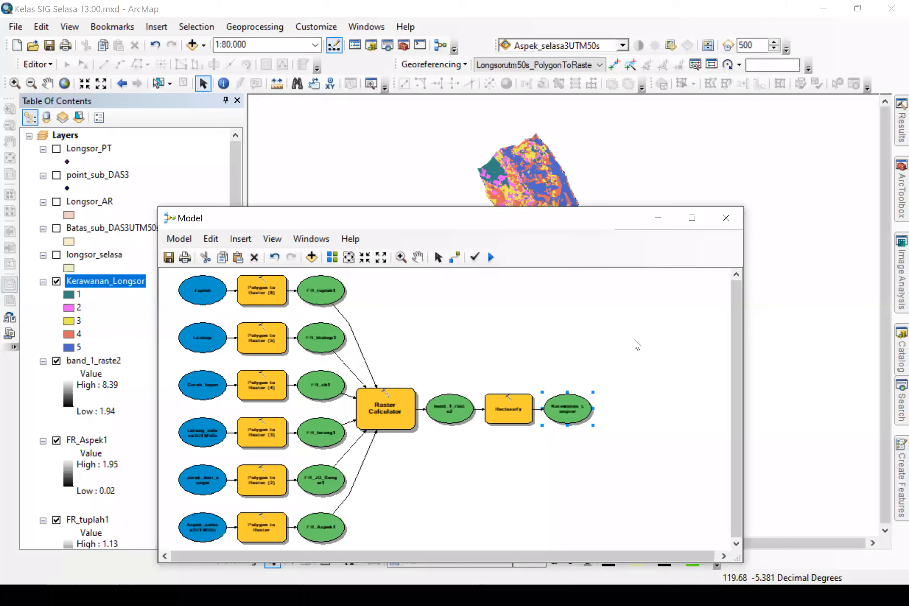
Step: Run the model again without the Raster to Polygon tool
click(901, 193)
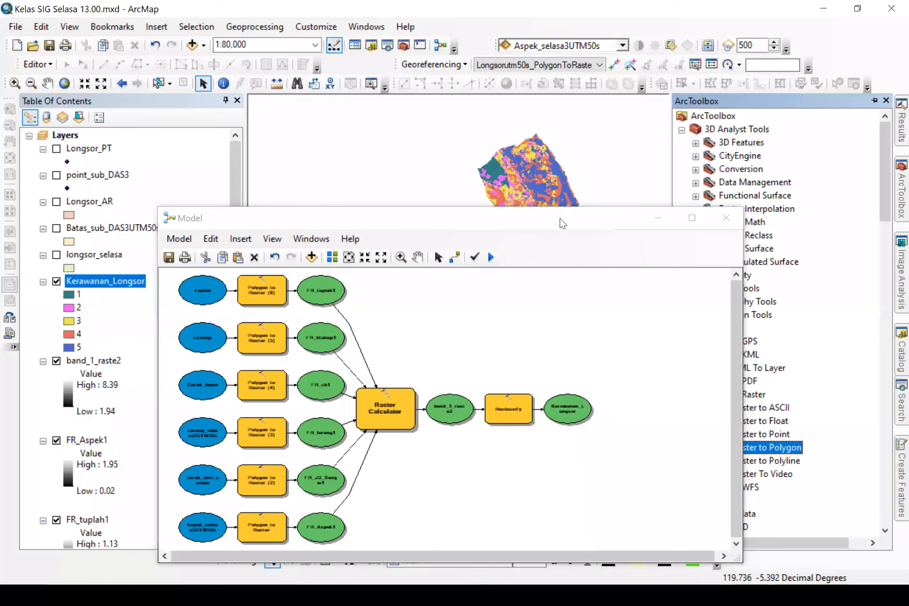
drag(562, 223, 404, 146)
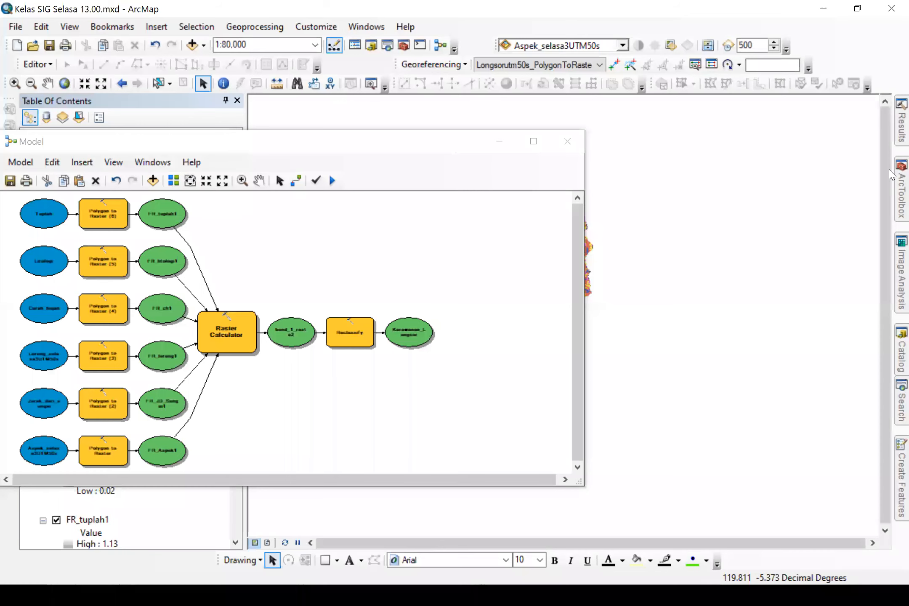
mouse_move(901, 177)
drag(378, 146, 588, 154)
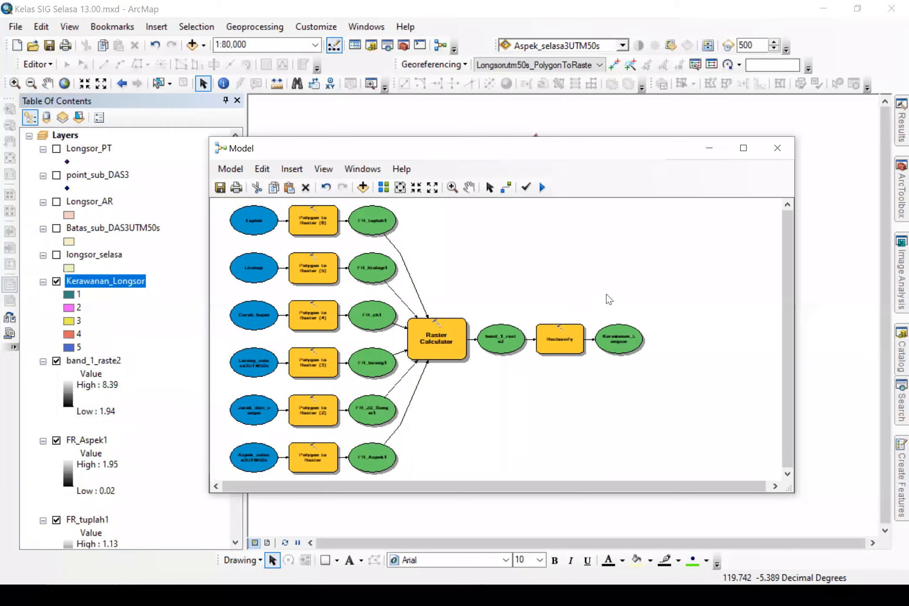
click(895, 196)
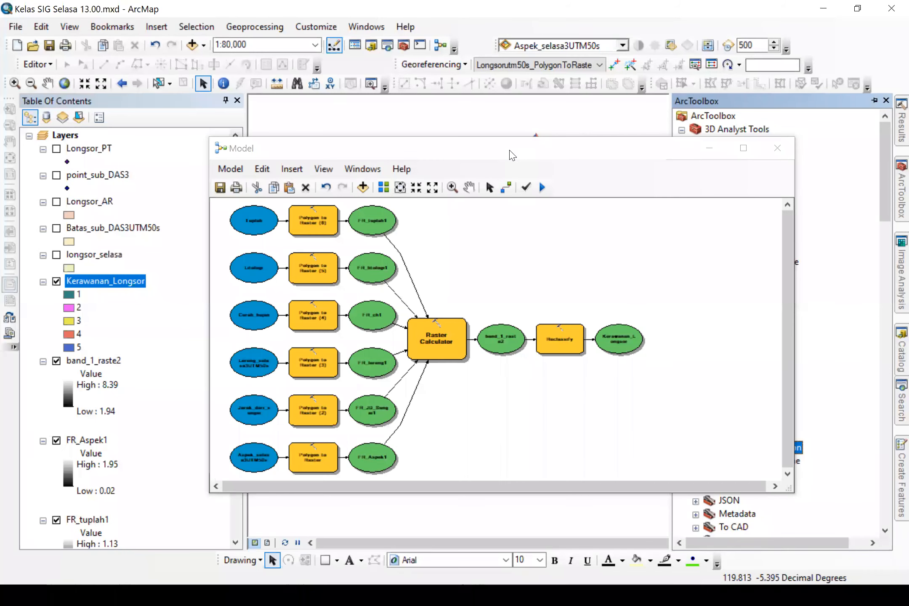
drag(510, 152, 412, 173)
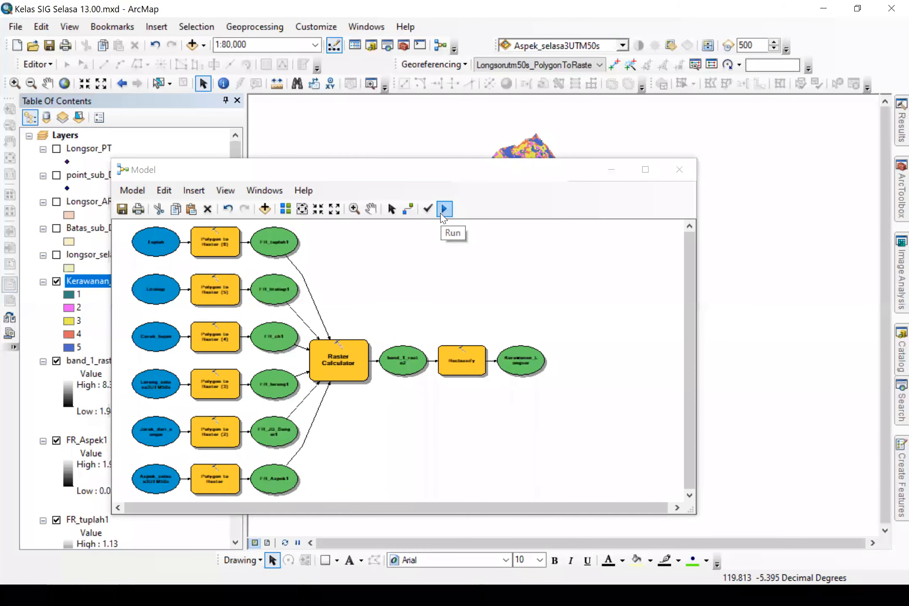
click(442, 213)
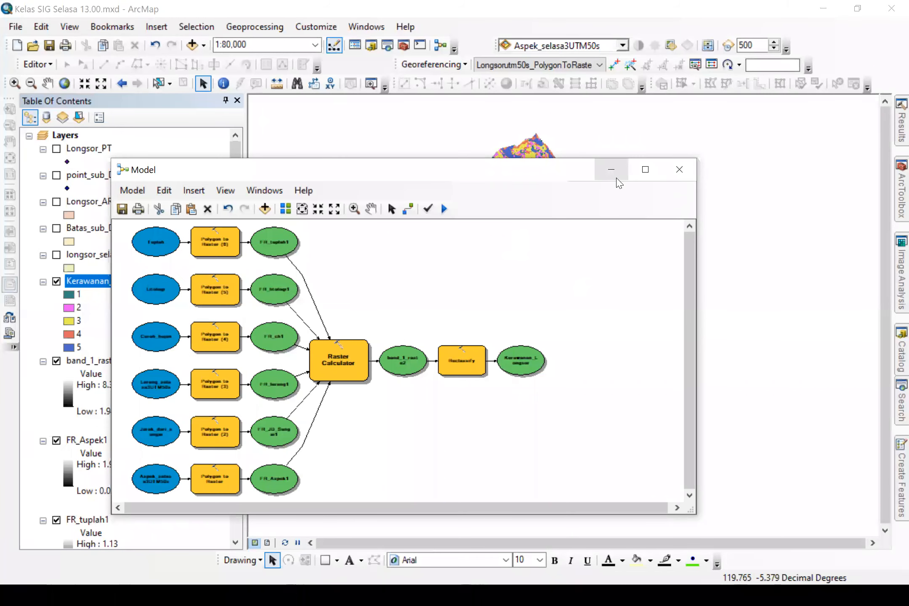
Step: Add a text field named Kerawanan with length 50 to the attribute table of the Kerawanan_Longsor raster
drag(261, 176, 323, 431)
click(89, 293)
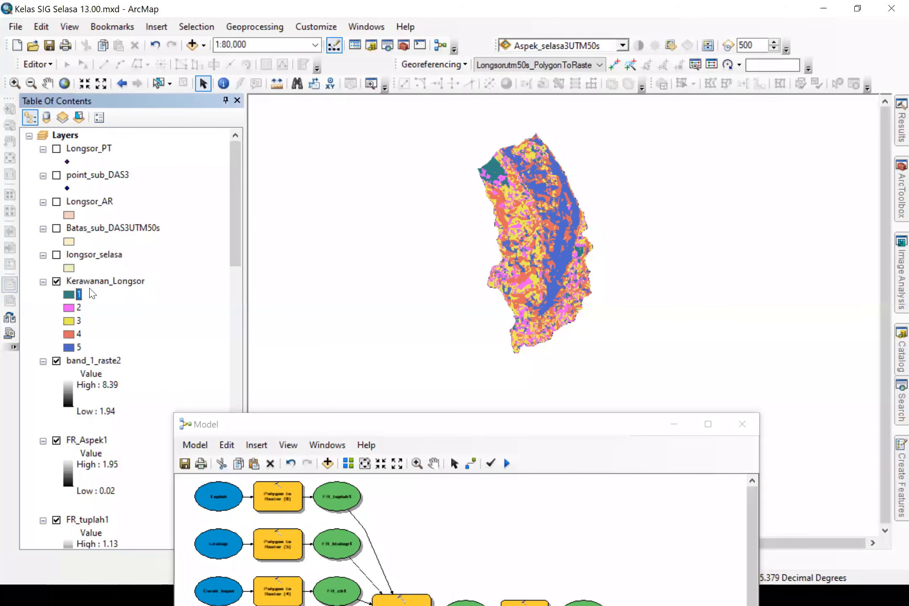
right_click(104, 284)
click(160, 321)
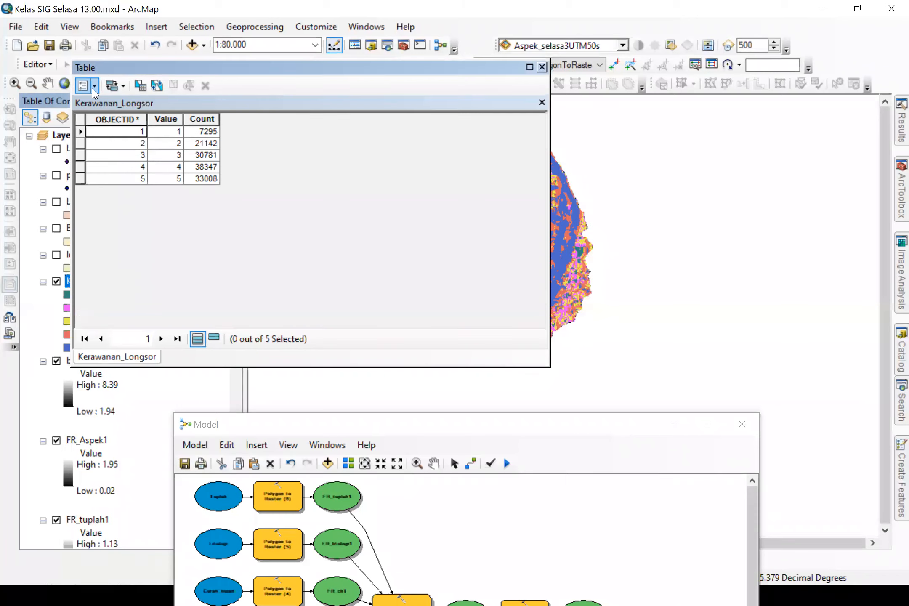
click(87, 85)
click(168, 188)
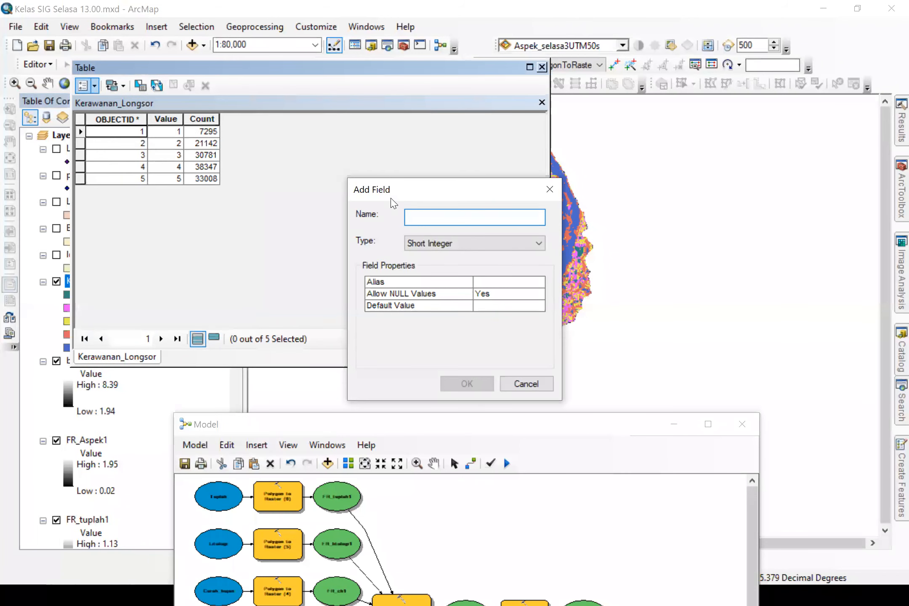
text(Kerawanan)
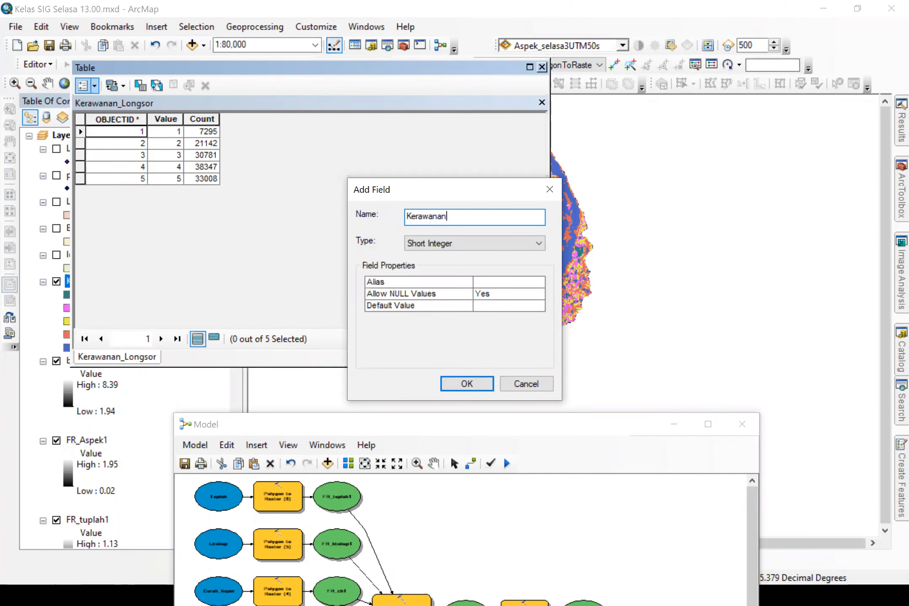
click(514, 242)
click(460, 297)
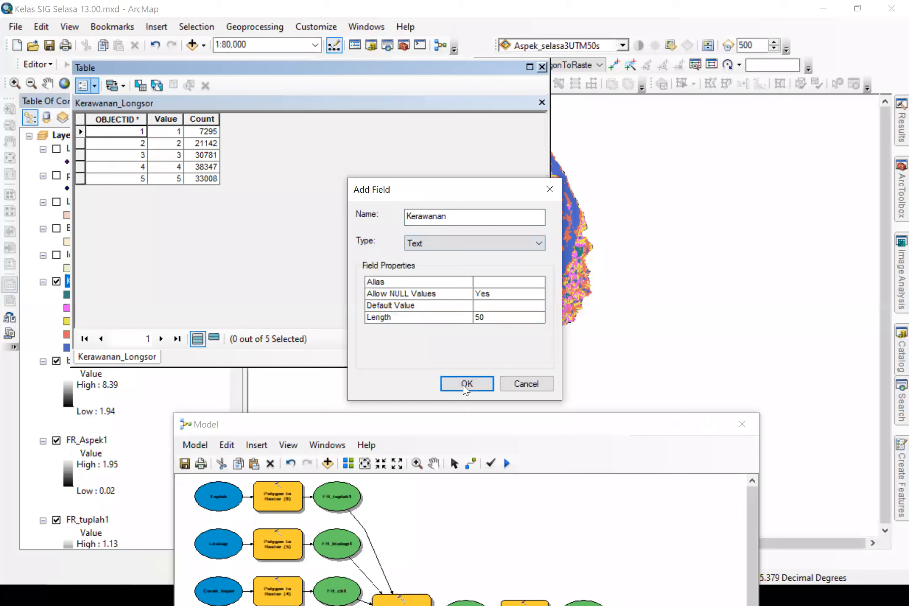
click(464, 385)
Step: Move the attribute table clear of the layer list and start an edit session on Kerawanan_Longsor
drag(151, 67, 315, 84)
right_click(96, 281)
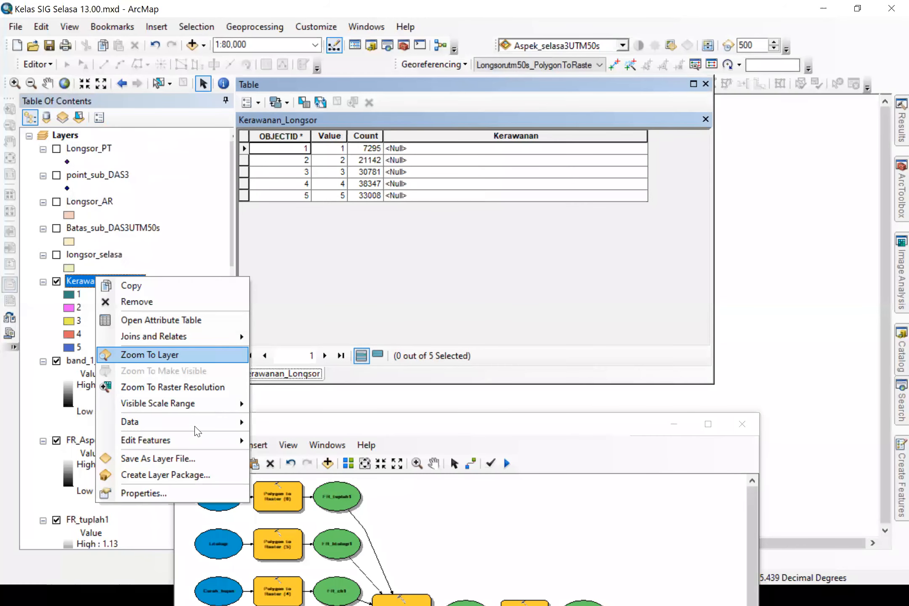
mouse_move(236, 440)
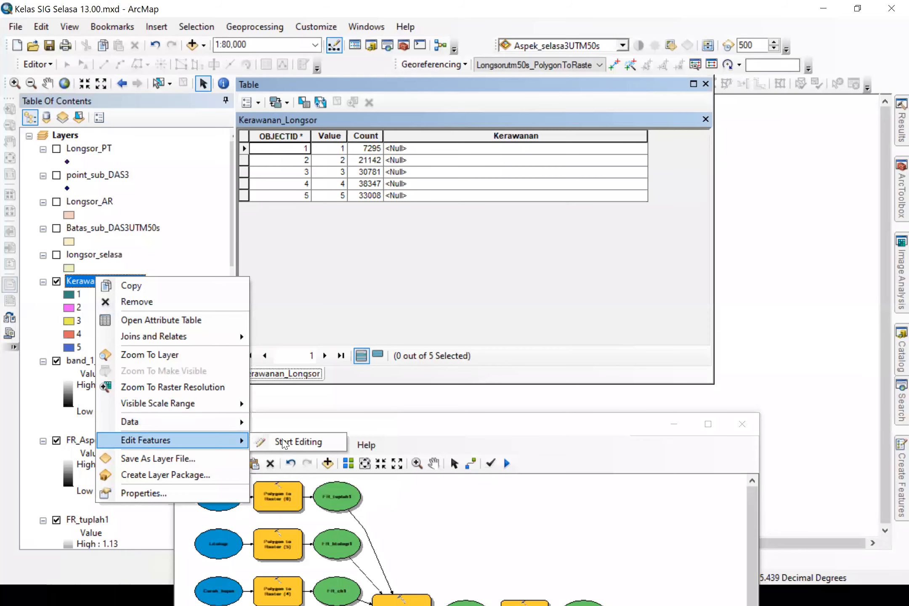
click(301, 440)
click(534, 455)
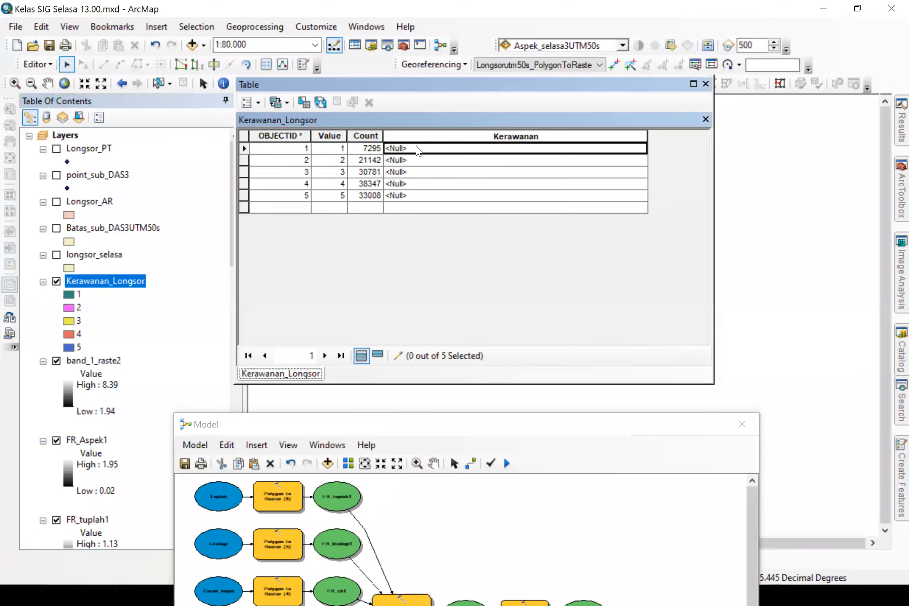
Step: Fill the Kerawanan field for values 1 to 5 with Sangat Ringan, Ringan, Sedang, Berat and Sangat Berat
text(Sangat Rengan)
key(Return)
text(Ringan)
key(Return)
text(Sedang)
key(Return)
text(Berat)
key(Return)
text(Sangat Ber)
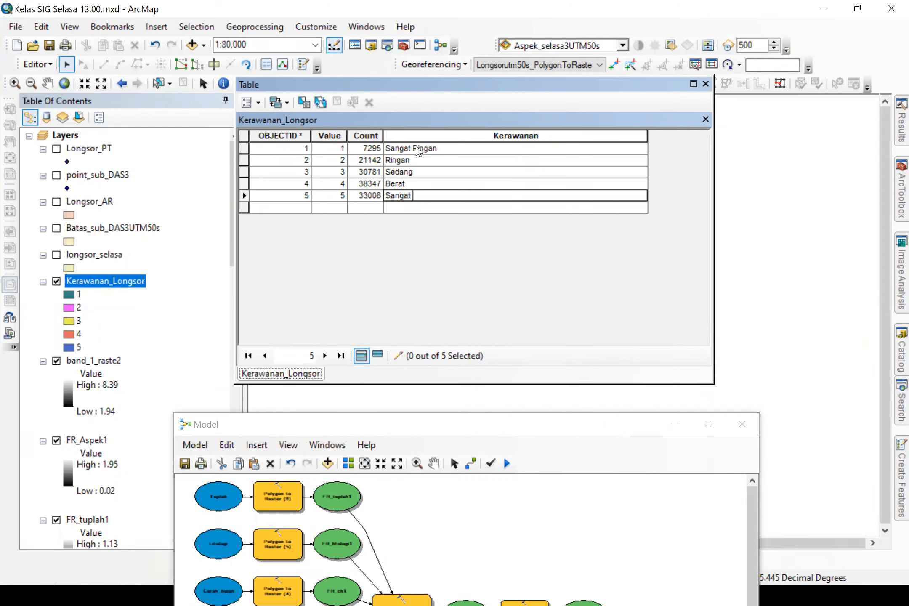
click(517, 169)
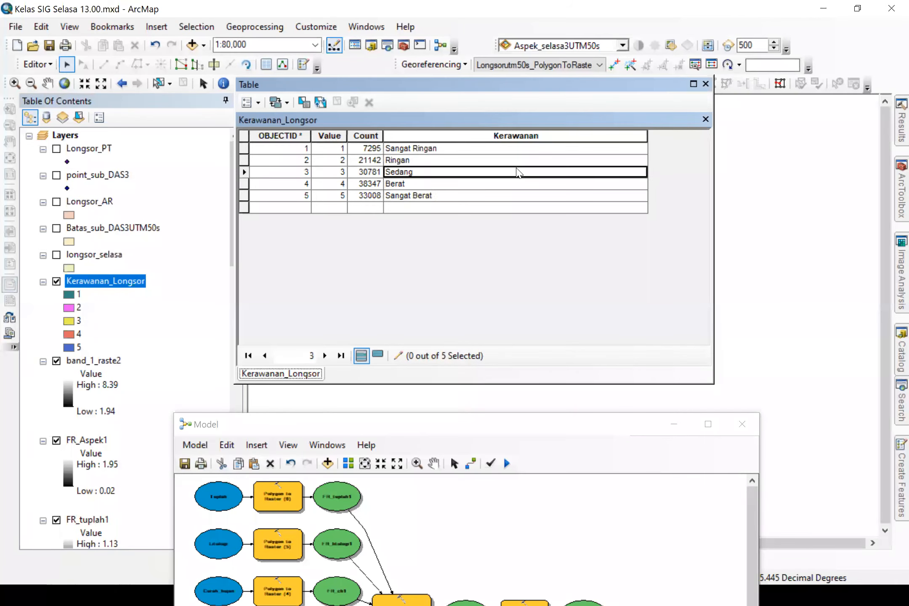
Step: Stop editing, save the class name edits and close the attribute table
click(37, 64)
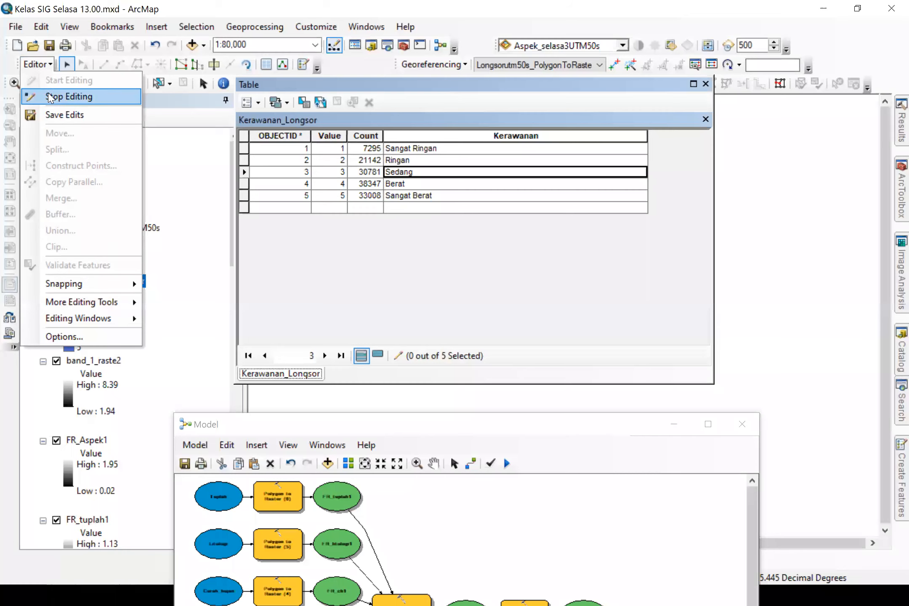
click(49, 96)
click(386, 348)
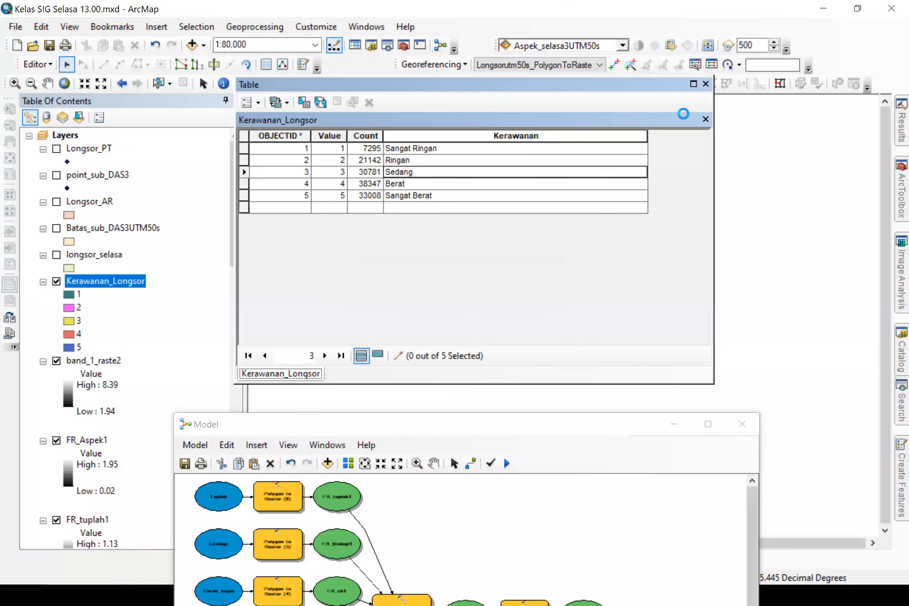
click(705, 83)
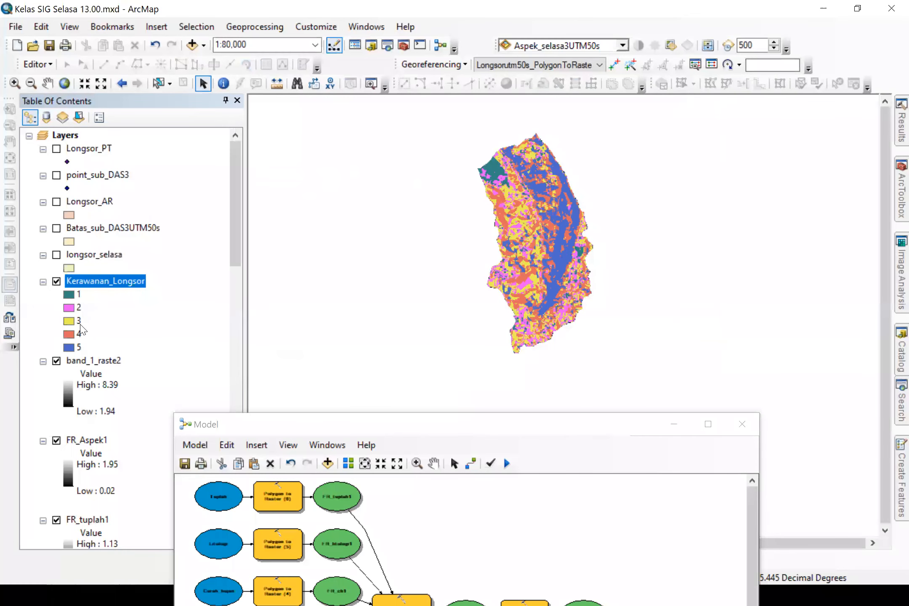
Step: Symbolize the five unique values of Kerawanan_Longsor with the green-yellow-red color ramp and apply it to the layer
right_click(114, 283)
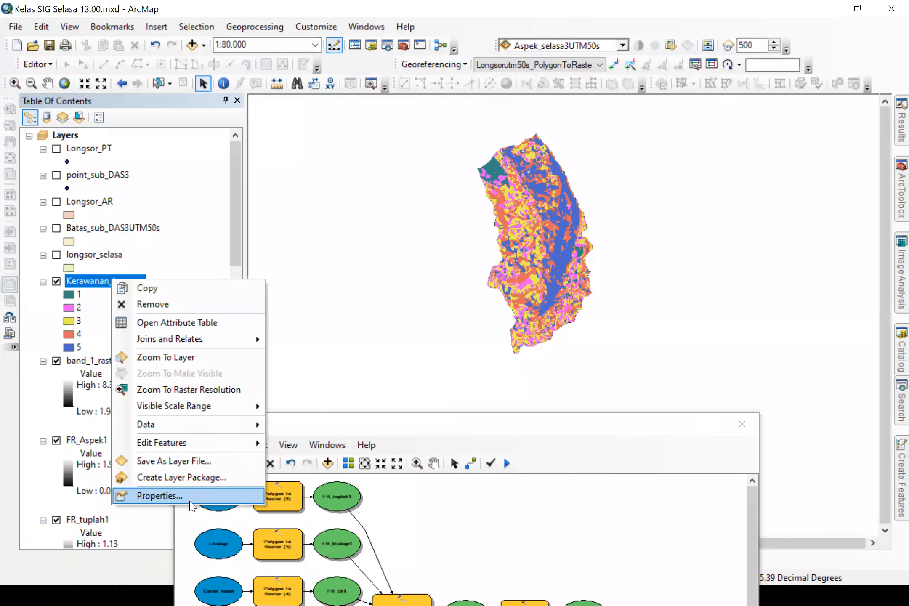
click(158, 494)
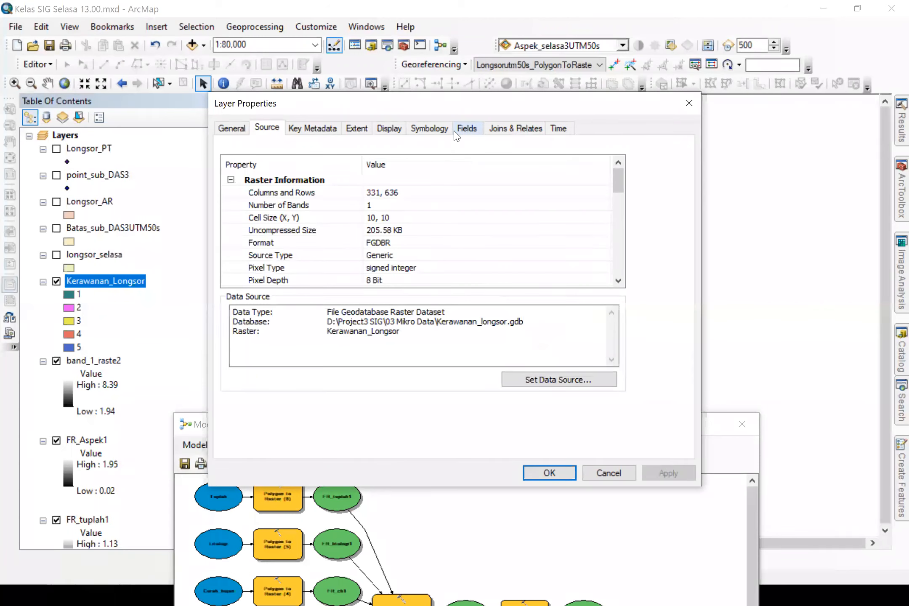
click(426, 129)
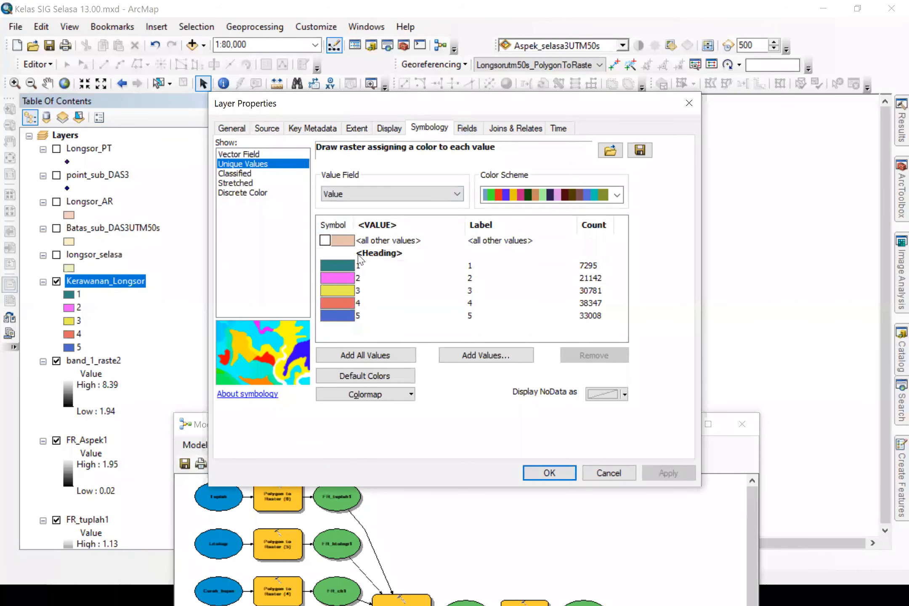
click(360, 255)
click(617, 194)
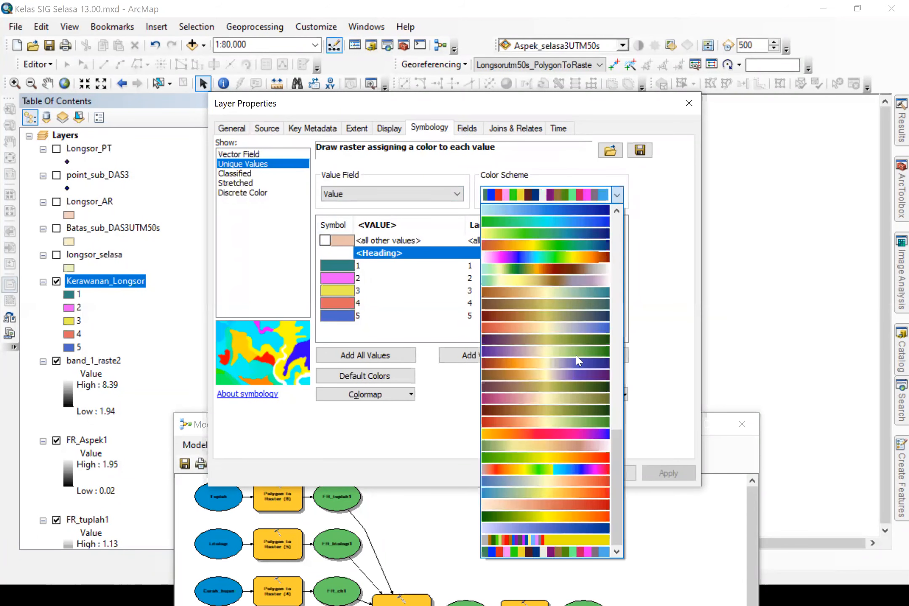
click(571, 462)
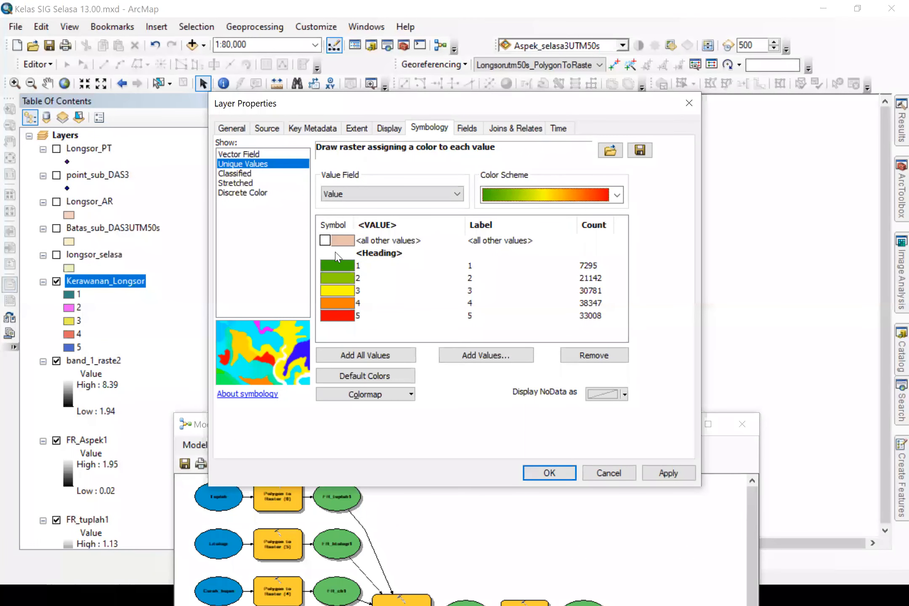
click(336, 255)
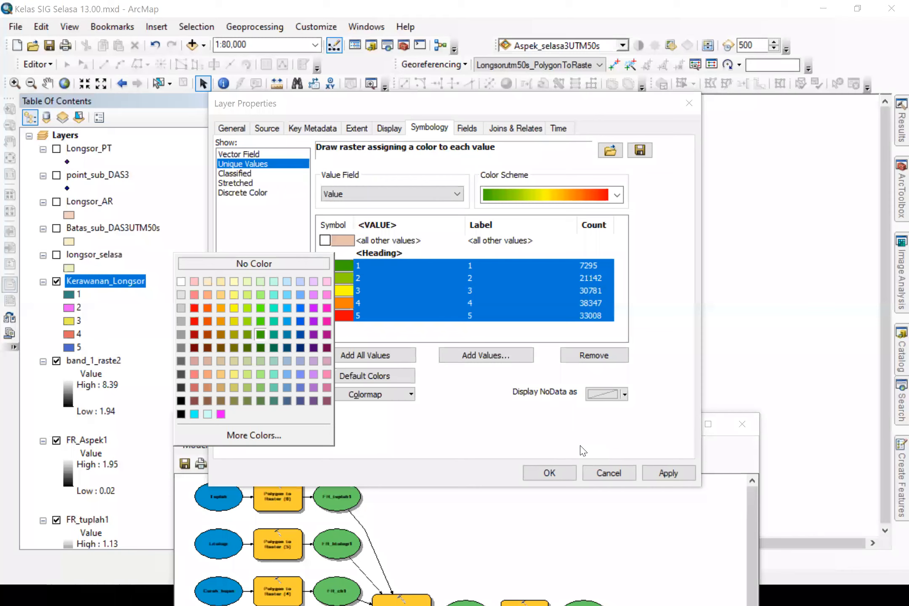
click(661, 470)
click(662, 471)
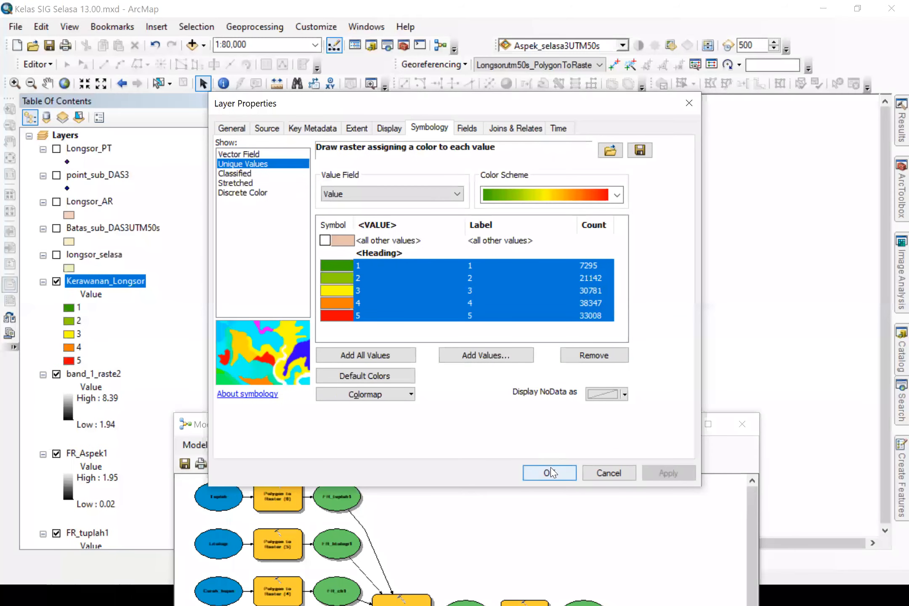
click(549, 472)
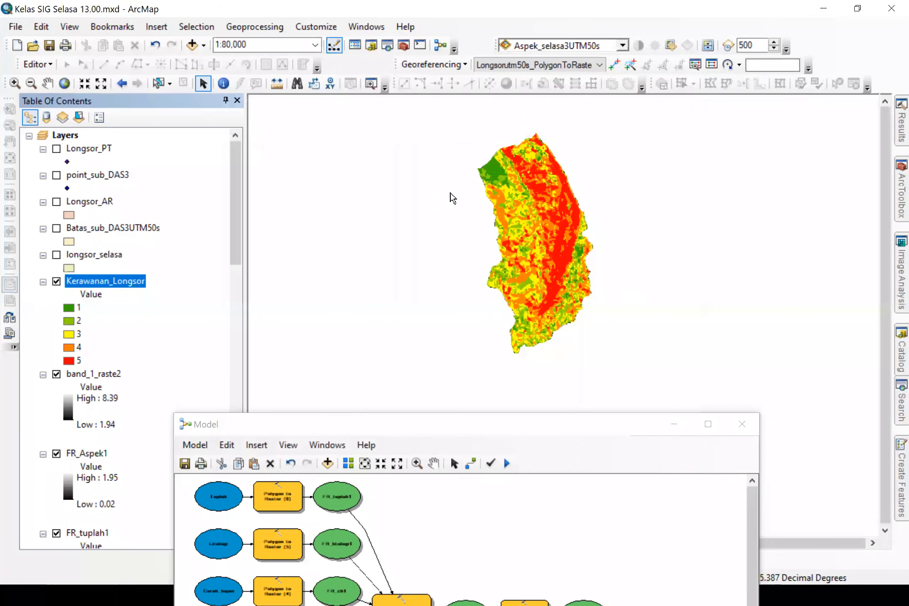
Step: Overlay the longsor_selasa polygons briefly to compare them with the susceptibility classes, and hide them again
click(57, 255)
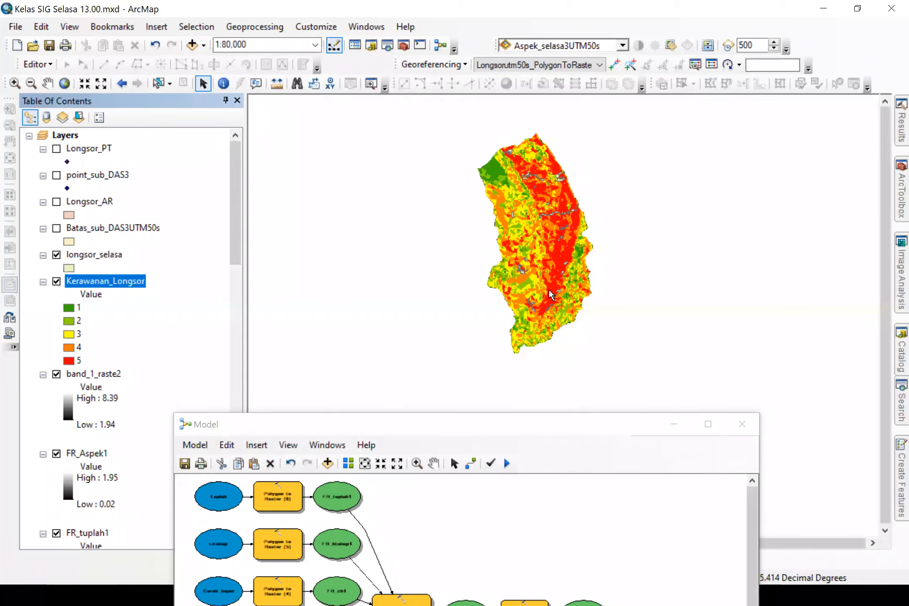
click(57, 255)
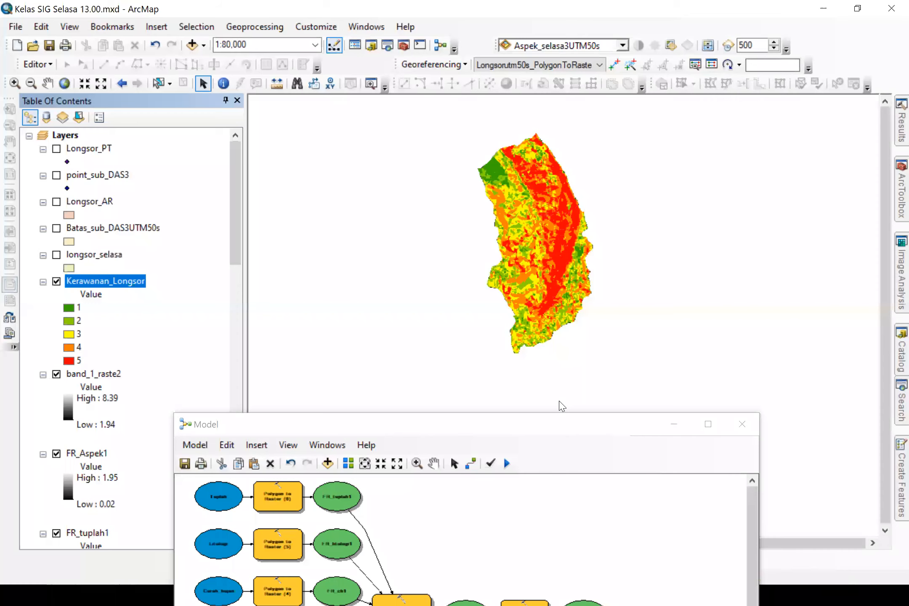
Step: Save the model in the landslide susceptibility toolbox under the existing tool name Data Analisis2
drag(438, 425, 507, 244)
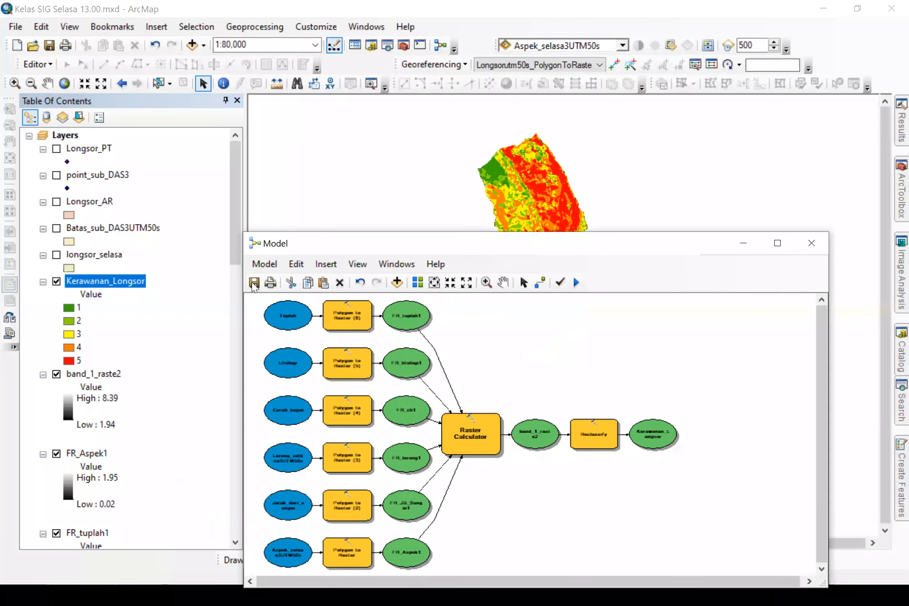
click(254, 283)
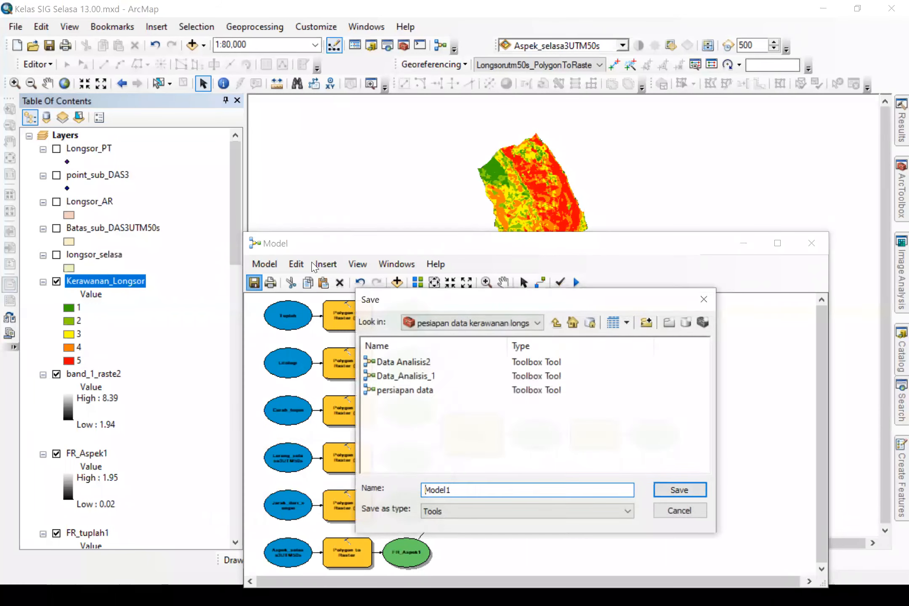
click(421, 363)
click(679, 489)
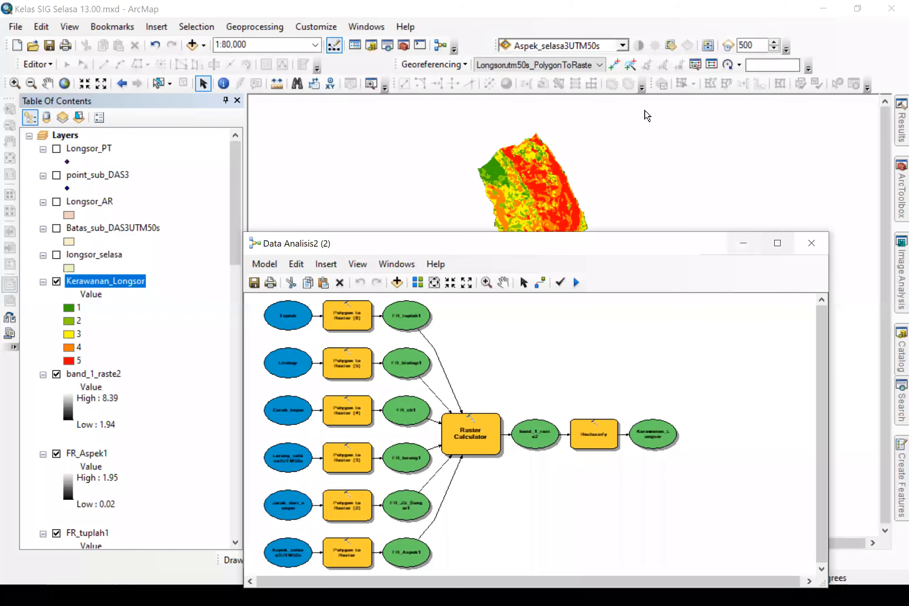
click(595, 30)
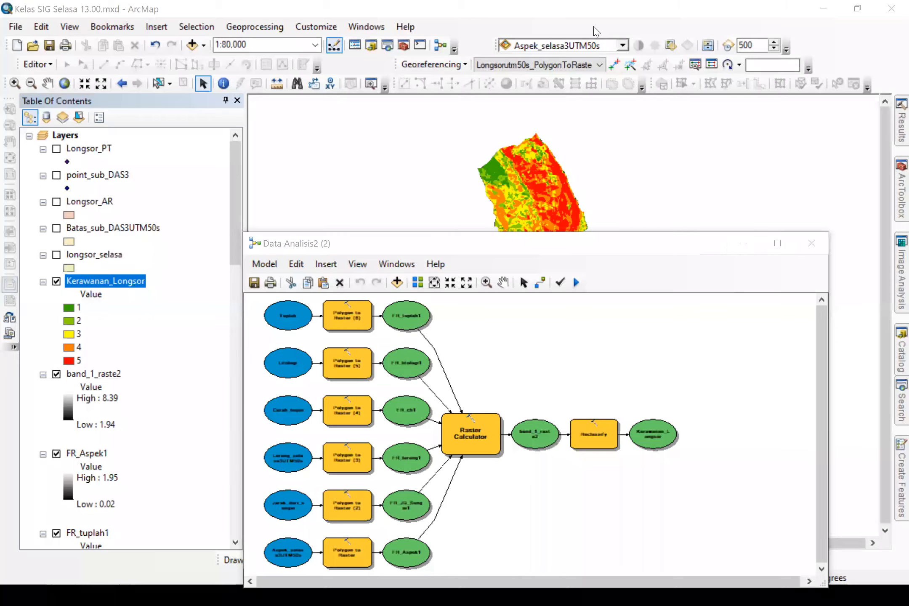